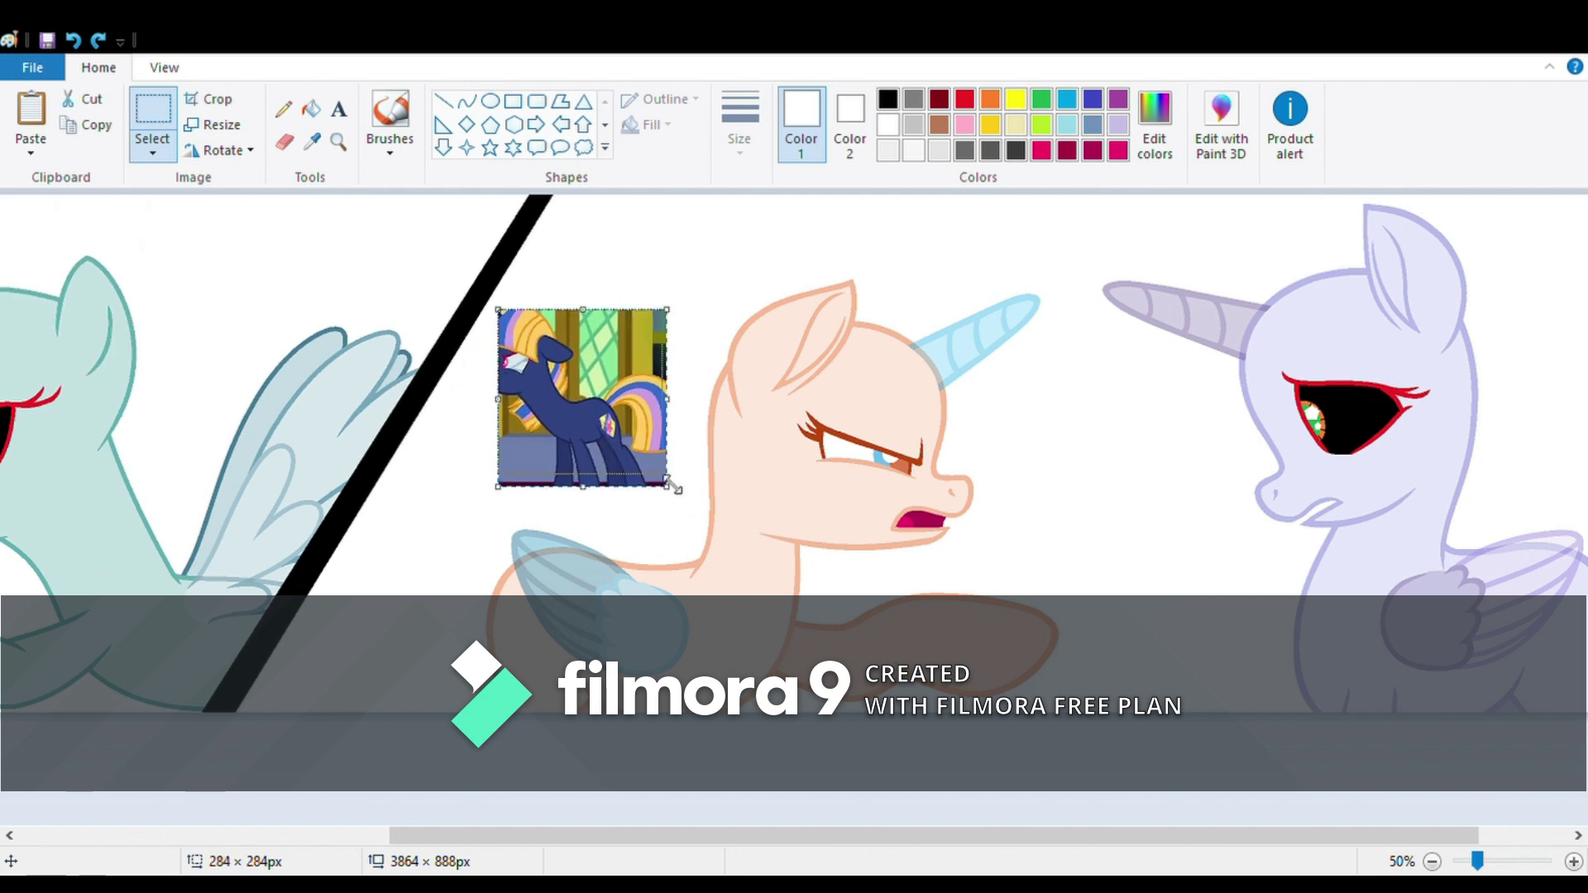
- Deselect the pasted reference picture and fill bands of the gray pony's iris with the pinks of the reference pony's eye
{"action": "left_click", "coordinate": [496, 302]}
{"action": "left_click", "coordinate": [438, 383]}
{"action": "left_click_drag", "start_coordinate": [794, 836], "coordinate": [731, 837]}
{"action": "scroll", "coordinate": [800, 619], "scroll_direction": "down", "scroll_amount": 3}
{"action": "left_click", "coordinate": [312, 141]}
{"action": "scroll", "coordinate": [780, 819], "scroll_direction": "up", "scroll_amount": 5}
{"action": "left_click", "coordinate": [735, 421]}
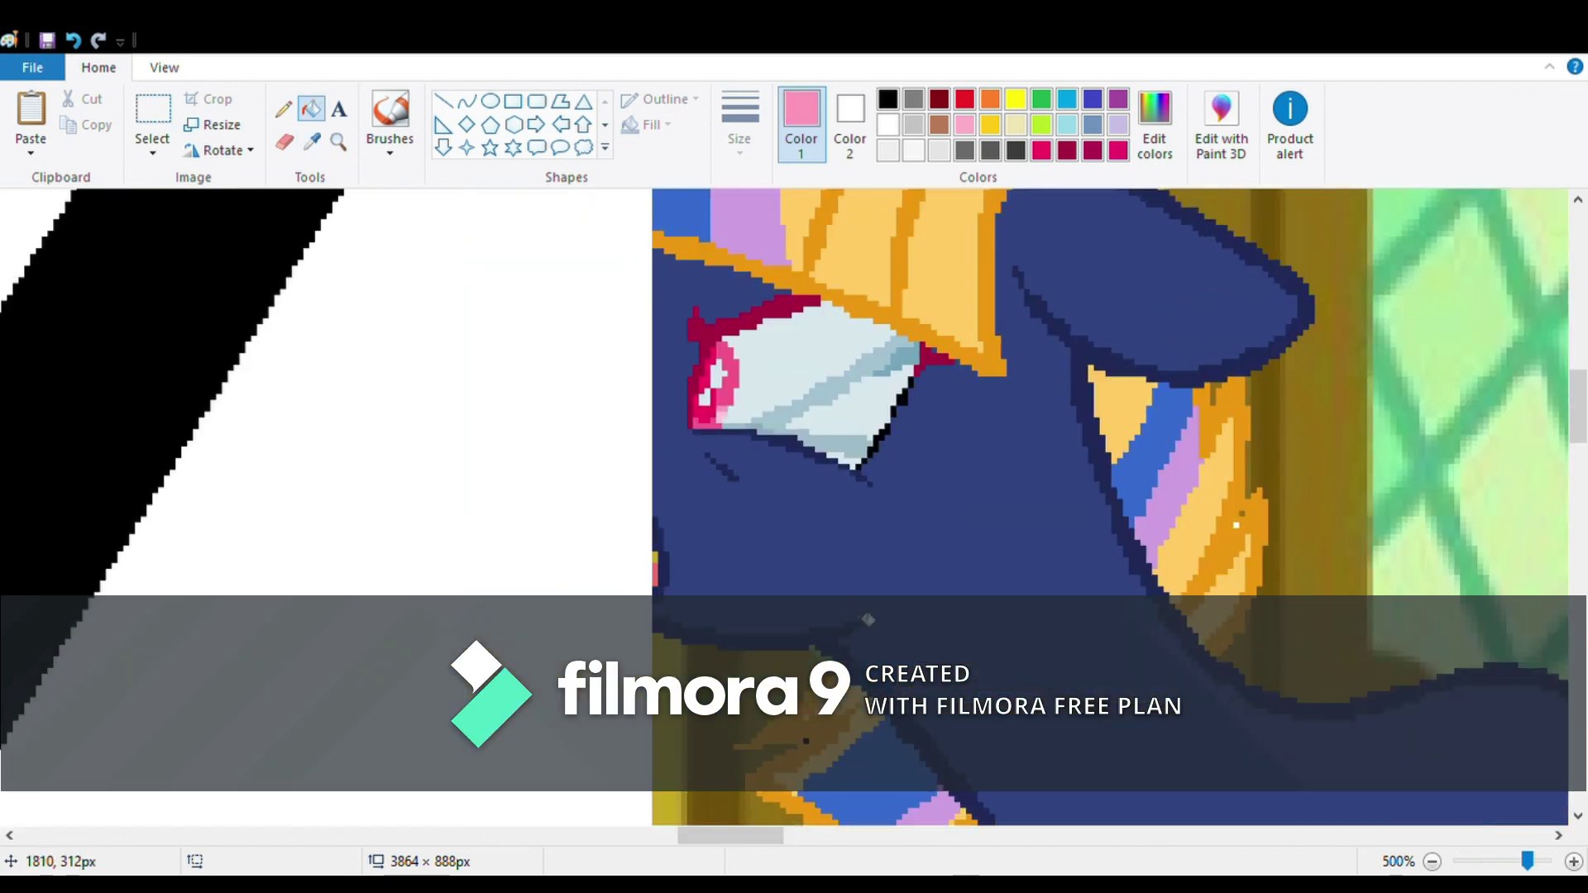
- Sample light pink from the reference eye and fill the remaining iris sections of the gray and peach ponies
{"action": "left_click", "coordinate": [338, 141]}
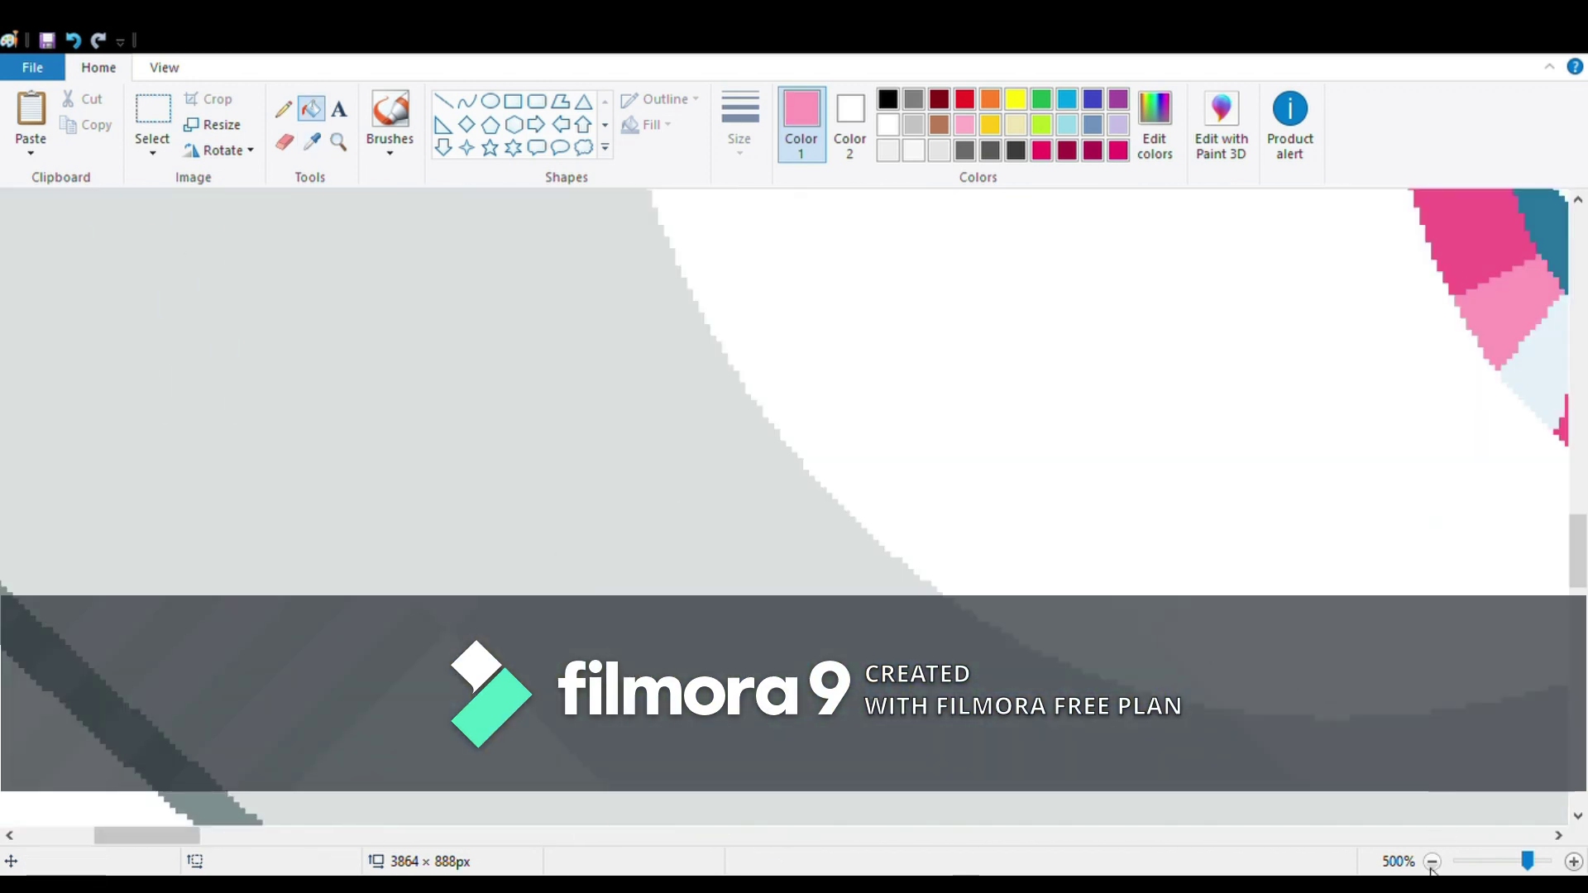
{"action": "right_click", "coordinate": [794, 497]}
{"action": "left_click", "coordinate": [1188, 578]}
{"action": "left_click", "coordinate": [824, 408]}
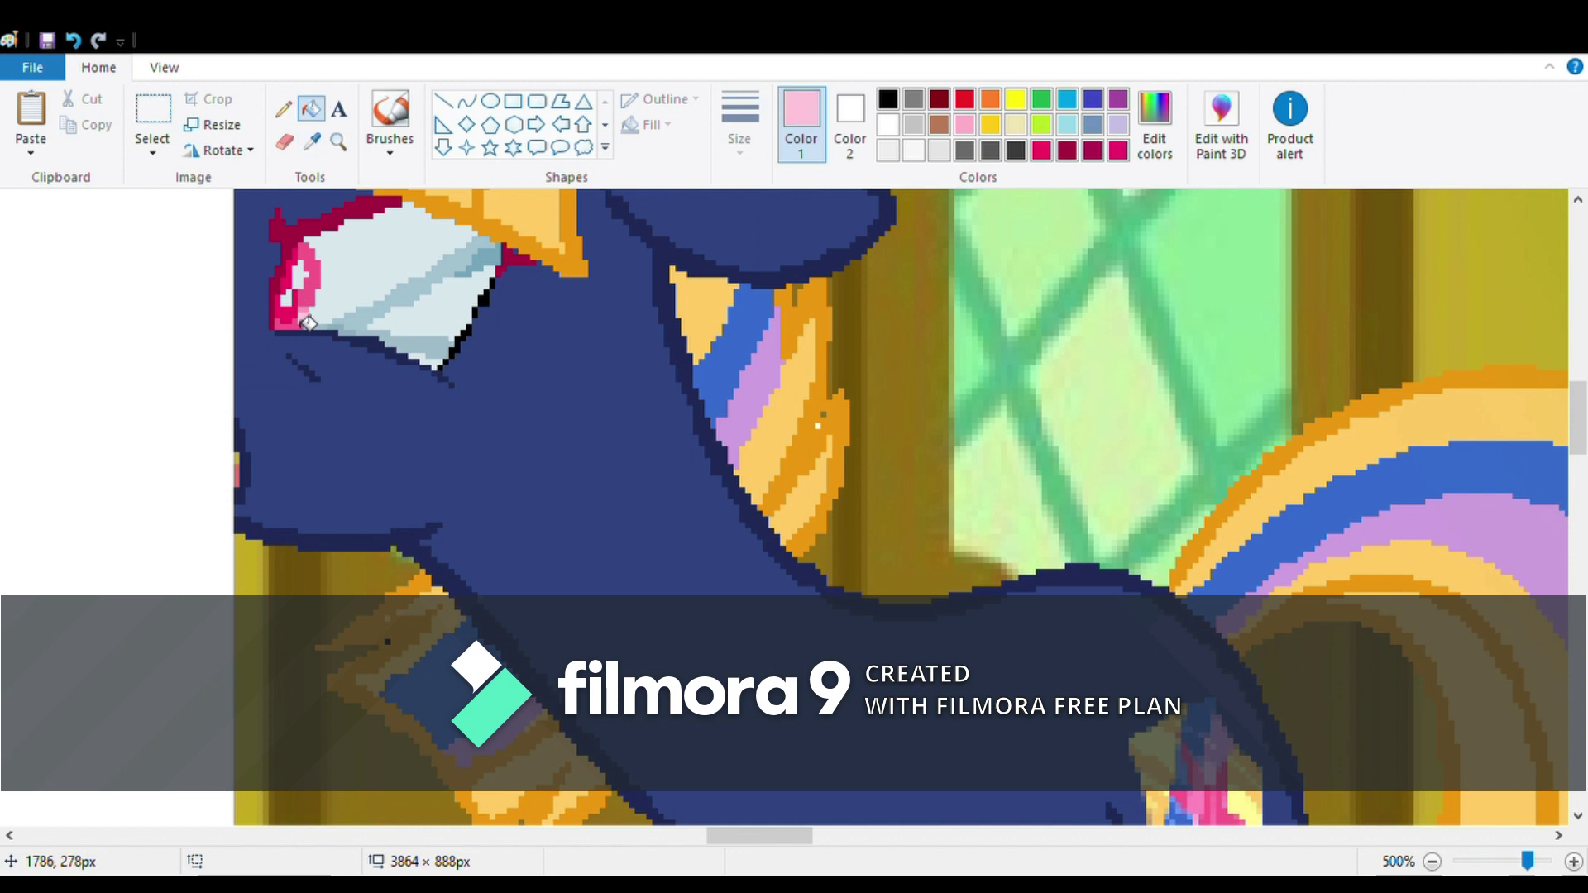
{"action": "left_click", "coordinate": [213, 837]}
{"action": "scroll", "coordinate": [794, 414], "scroll_direction": "down", "scroll_amount": 3}
{"action": "scroll", "coordinate": [1216, 546], "scroll_direction": "down", "scroll_amount": 6}
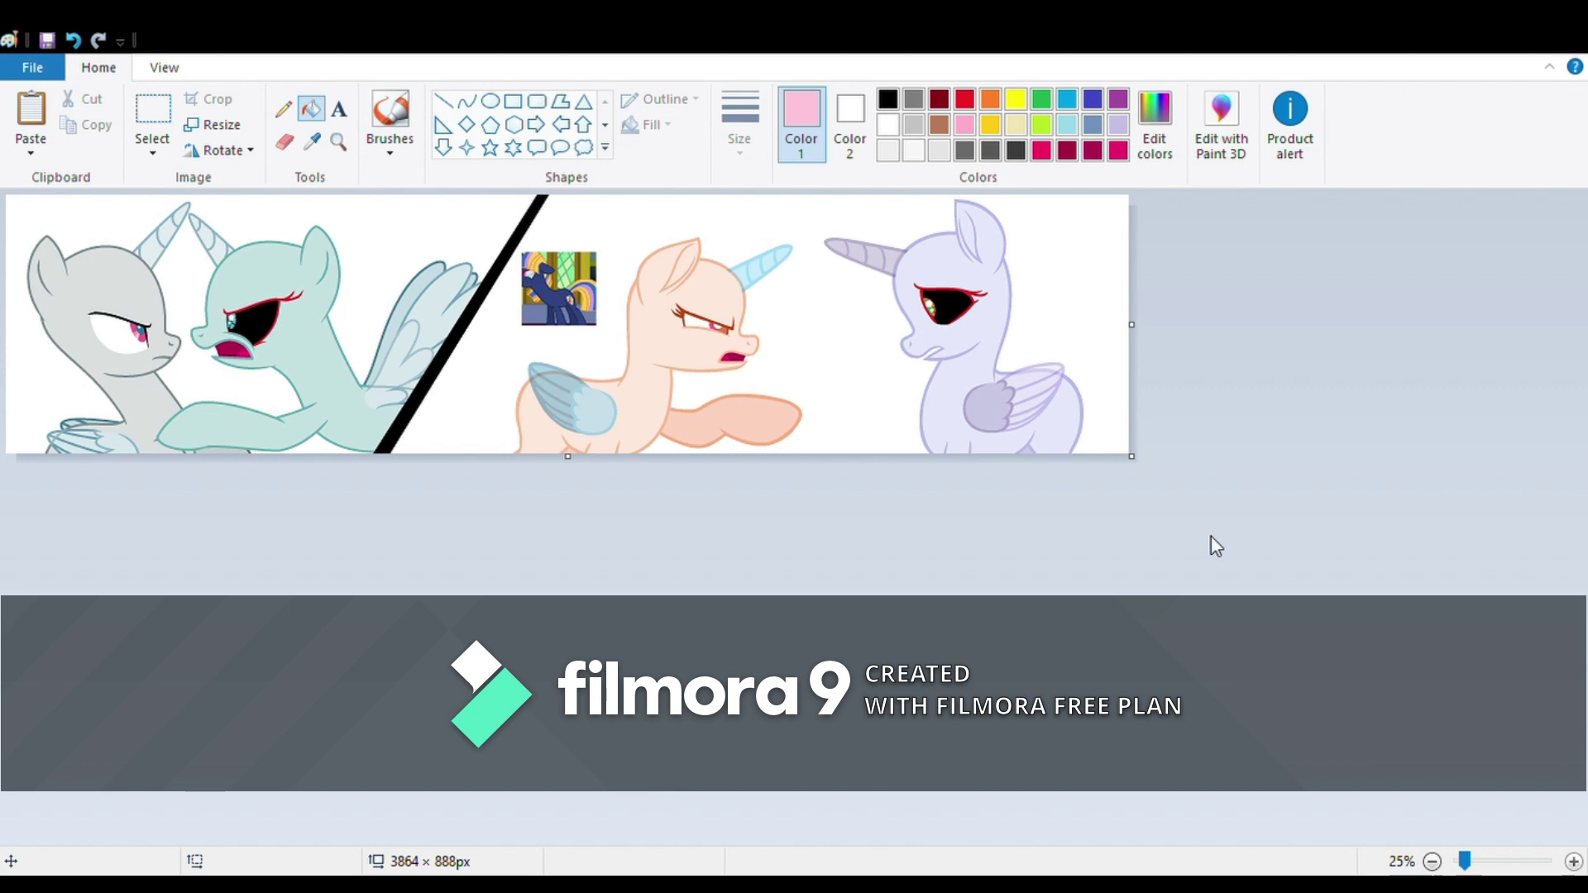
- Sample the crimson of the reference pony's eye and fill the gray and peach ponies' pupils with it
{"action": "left_click", "coordinate": [346, 146]}
{"action": "left_click", "coordinate": [331, 315]}
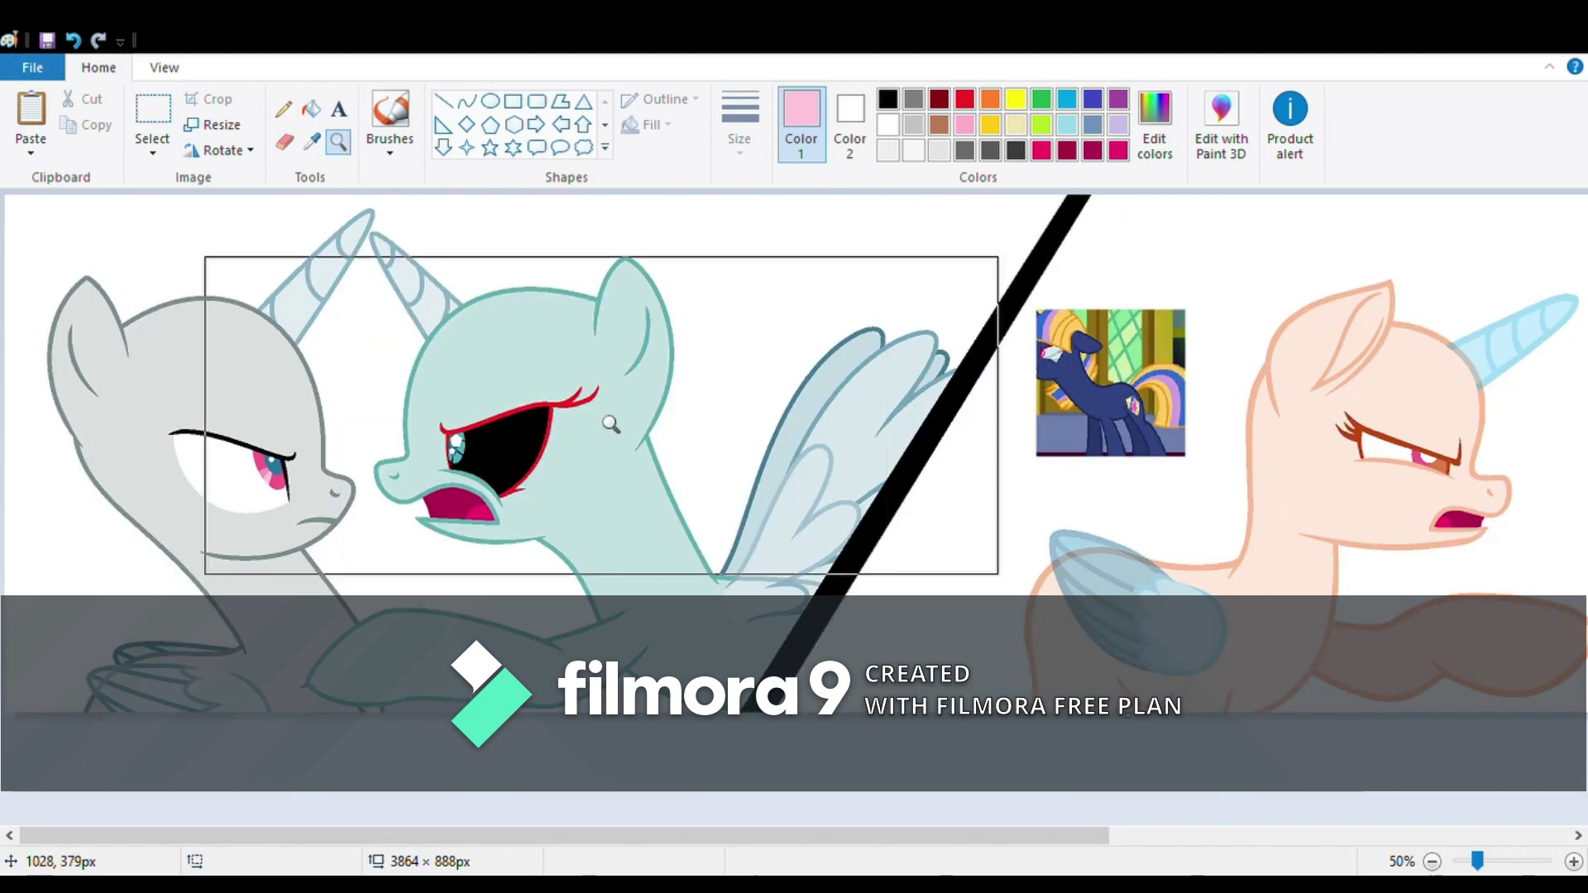
{"action": "left_click", "coordinate": [1017, 397]}
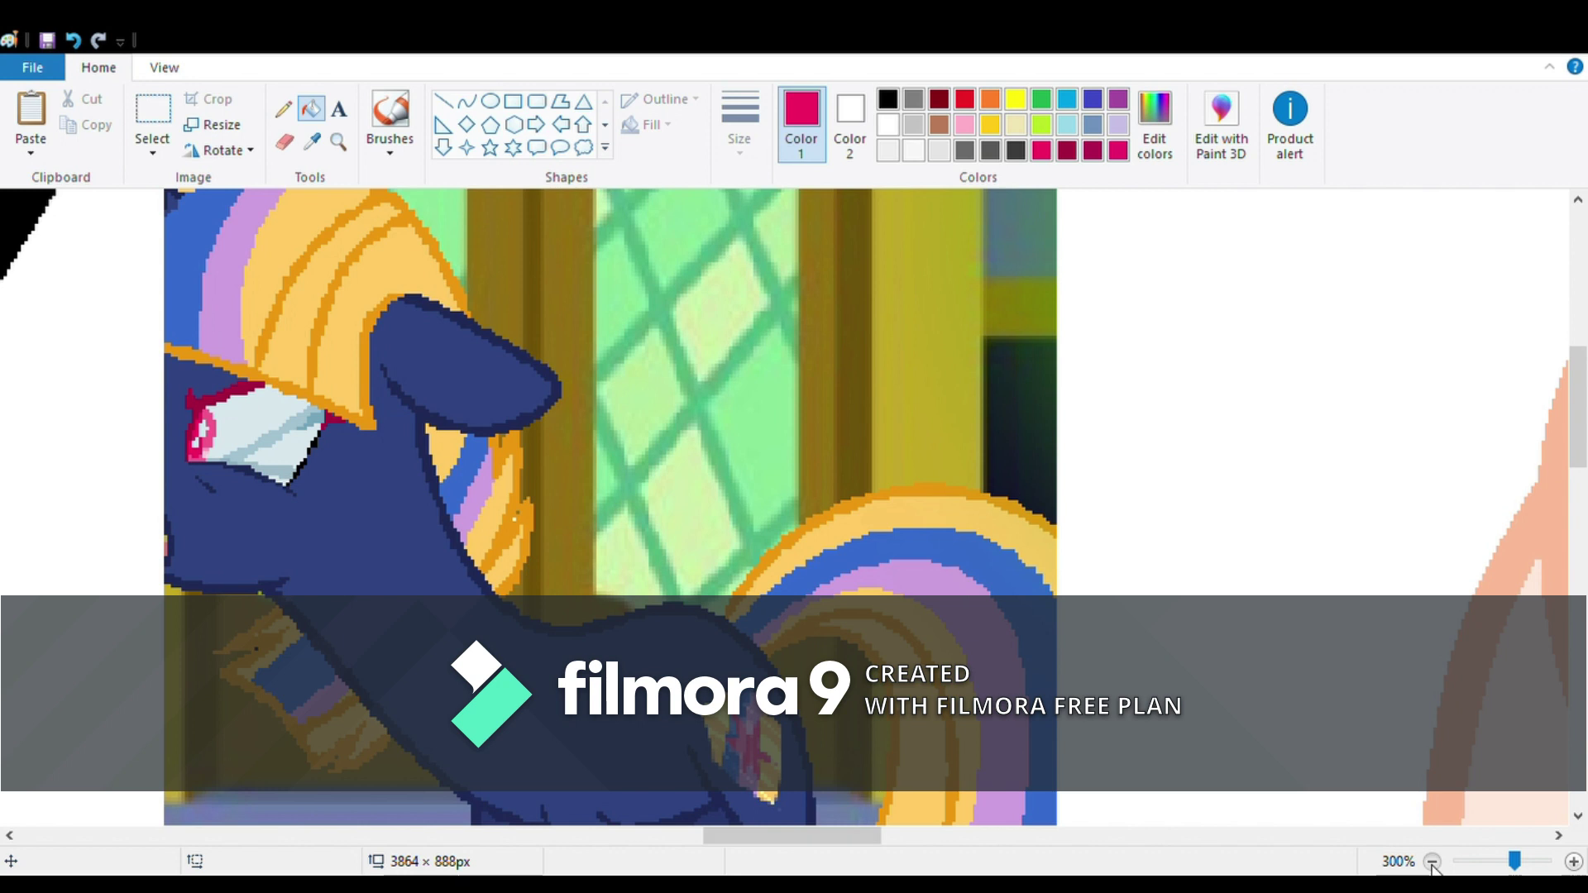
{"action": "left_click", "coordinate": [1431, 861]}
{"action": "left_click", "coordinate": [1431, 860]}
{"action": "left_click", "coordinate": [1432, 861]}
{"action": "left_click_drag", "start_coordinate": [959, 836], "coordinate": [496, 835]}
{"action": "left_click", "coordinate": [338, 141]}
{"action": "left_click", "coordinate": [927, 530]}
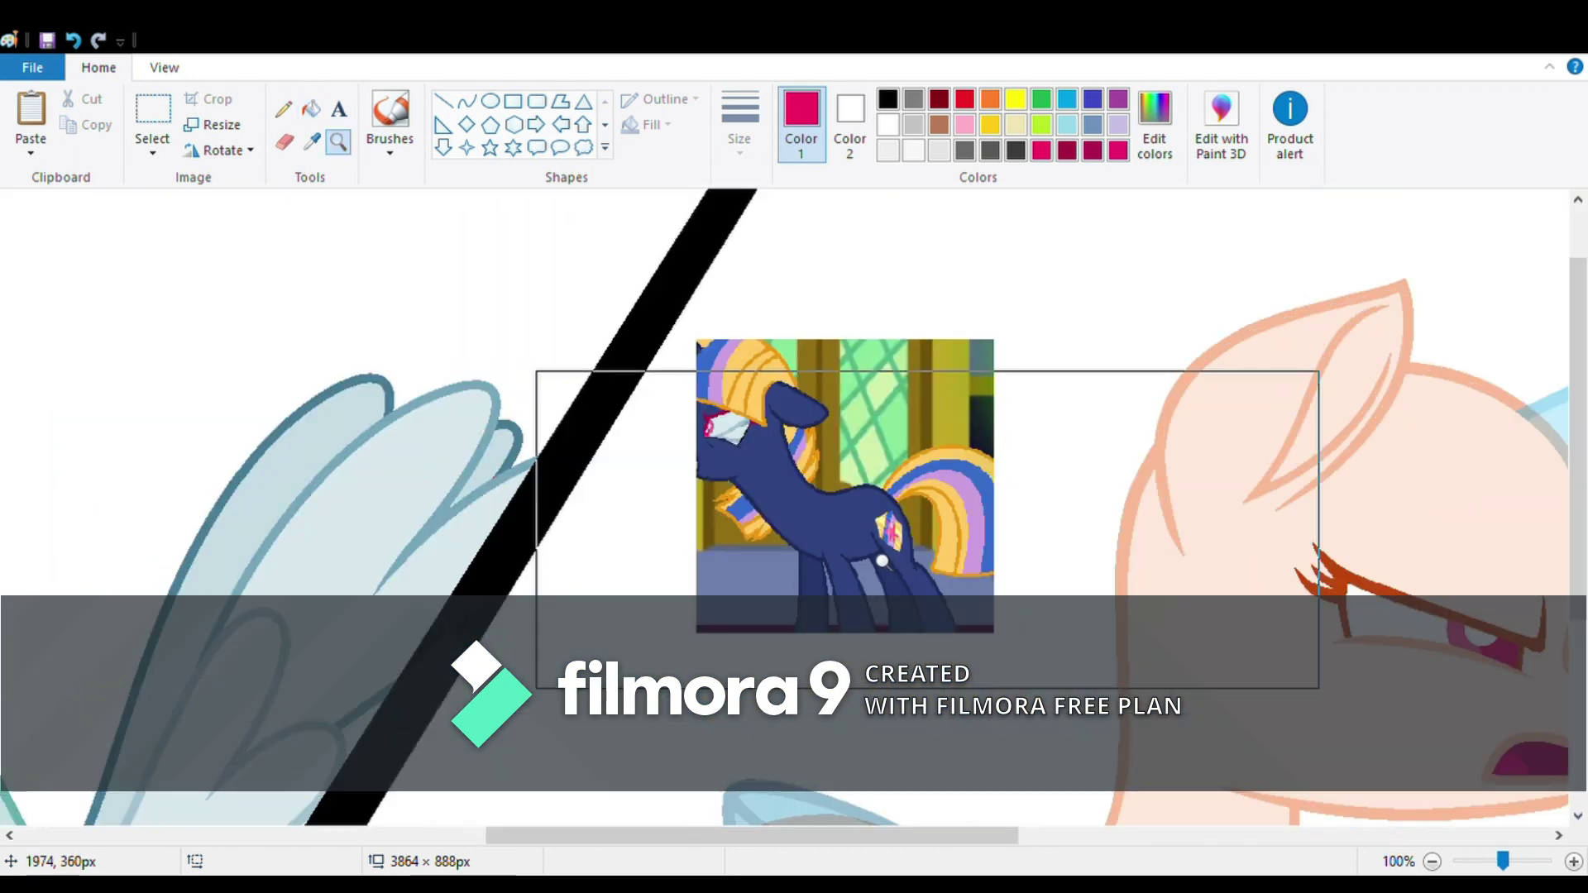
{"action": "left_click", "coordinate": [883, 561]}
- Fill the gray and peach ponies' lash lines with dark crimson and ready the Curve tool over the gray pony's eye
{"action": "left_click", "coordinate": [311, 109]}
{"action": "left_click", "coordinate": [1066, 149]}
{"action": "left_click", "coordinate": [1431, 861]}
{"action": "left_click", "coordinate": [1432, 861]}
{"action": "scroll", "coordinate": [115, 421], "scroll_direction": "left", "scroll_amount": 3}
{"action": "left_click", "coordinate": [192, 434]}
{"action": "left_click", "coordinate": [1369, 438]}
{"action": "left_click", "coordinate": [339, 141]}
{"action": "left_click", "coordinate": [425, 560]}
{"action": "left_click", "coordinate": [467, 100]}
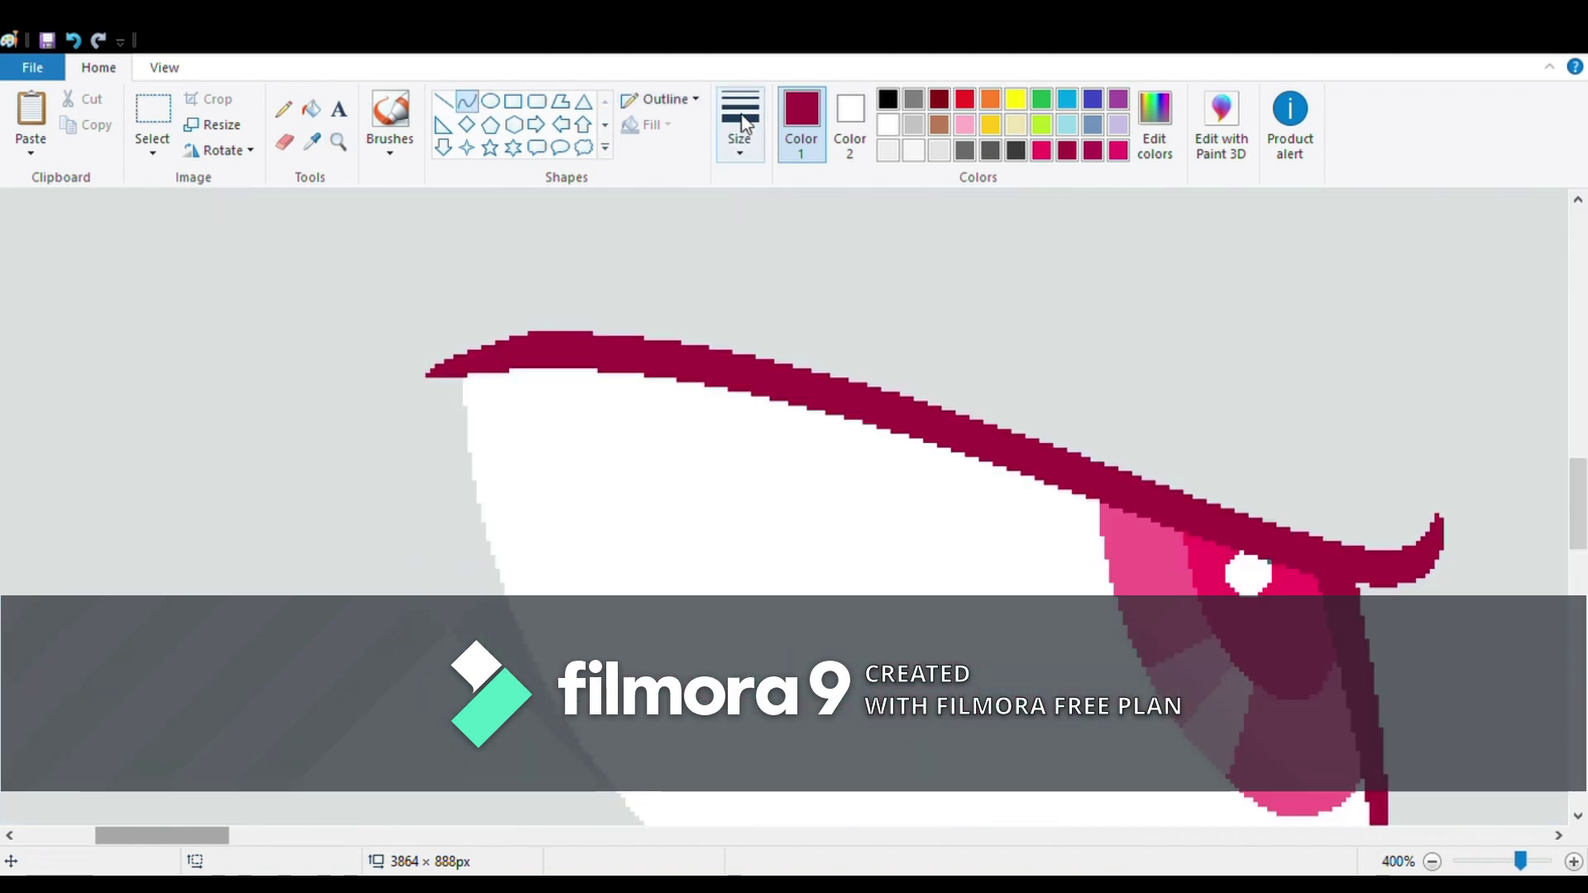
{"action": "left_click_drag", "start_coordinate": [458, 395], "coordinate": [530, 331]}
{"action": "left_click_drag", "start_coordinate": [331, 315], "coordinate": [17, 241]}
{"action": "left_click_drag", "start_coordinate": [467, 421], "coordinate": [476, 517]}
{"action": "left_click_drag", "start_coordinate": [331, 471], "coordinate": [184, 404]}
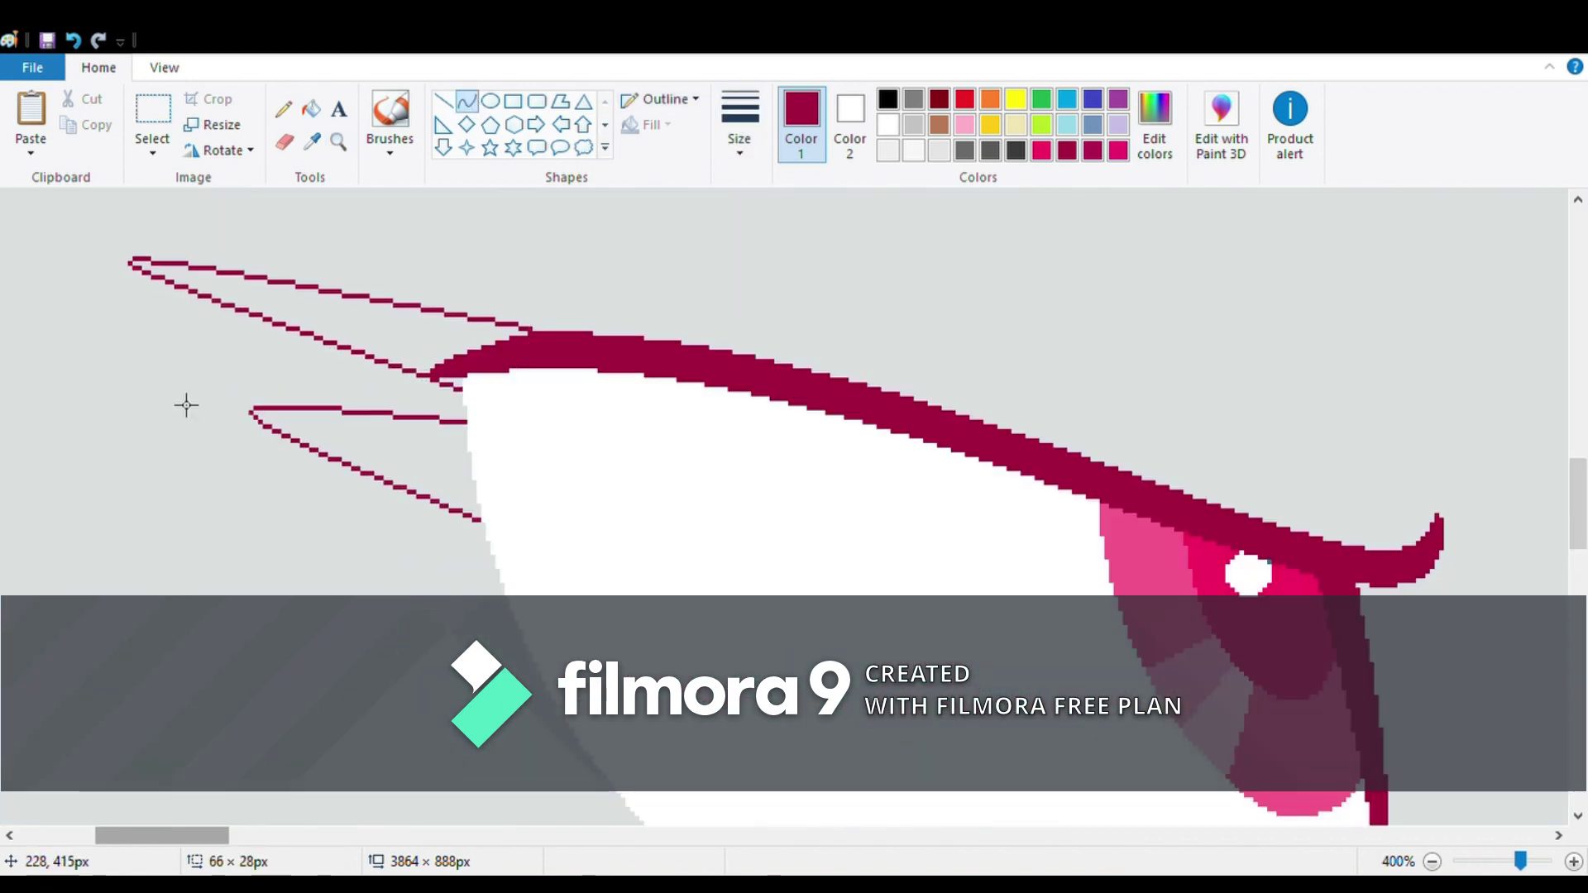
{"action": "left_click", "coordinate": [73, 39]}
{"action": "left_click", "coordinate": [73, 40]}
- Outline three curved, pointed eyelashes at the outer edge of the gray pony's eye with thin dark crimson curves
{"action": "left_click_drag", "start_coordinate": [529, 333], "coordinate": [128, 244]}
{"action": "mouse_move", "coordinate": [301, 330]}
{"action": "left_mouse_down"}
{"action": "mouse_move", "coordinate": [144, 255]}
{"action": "mouse_move", "coordinate": [427, 374]}
{"action": "left_mouse_up"}
{"action": "left_click_drag", "start_coordinate": [277, 310], "coordinate": [273, 362]}
{"action": "left_click_drag", "start_coordinate": [464, 395], "coordinate": [188, 388]}
{"action": "left_click_drag", "start_coordinate": [331, 396], "coordinate": [357, 421]}
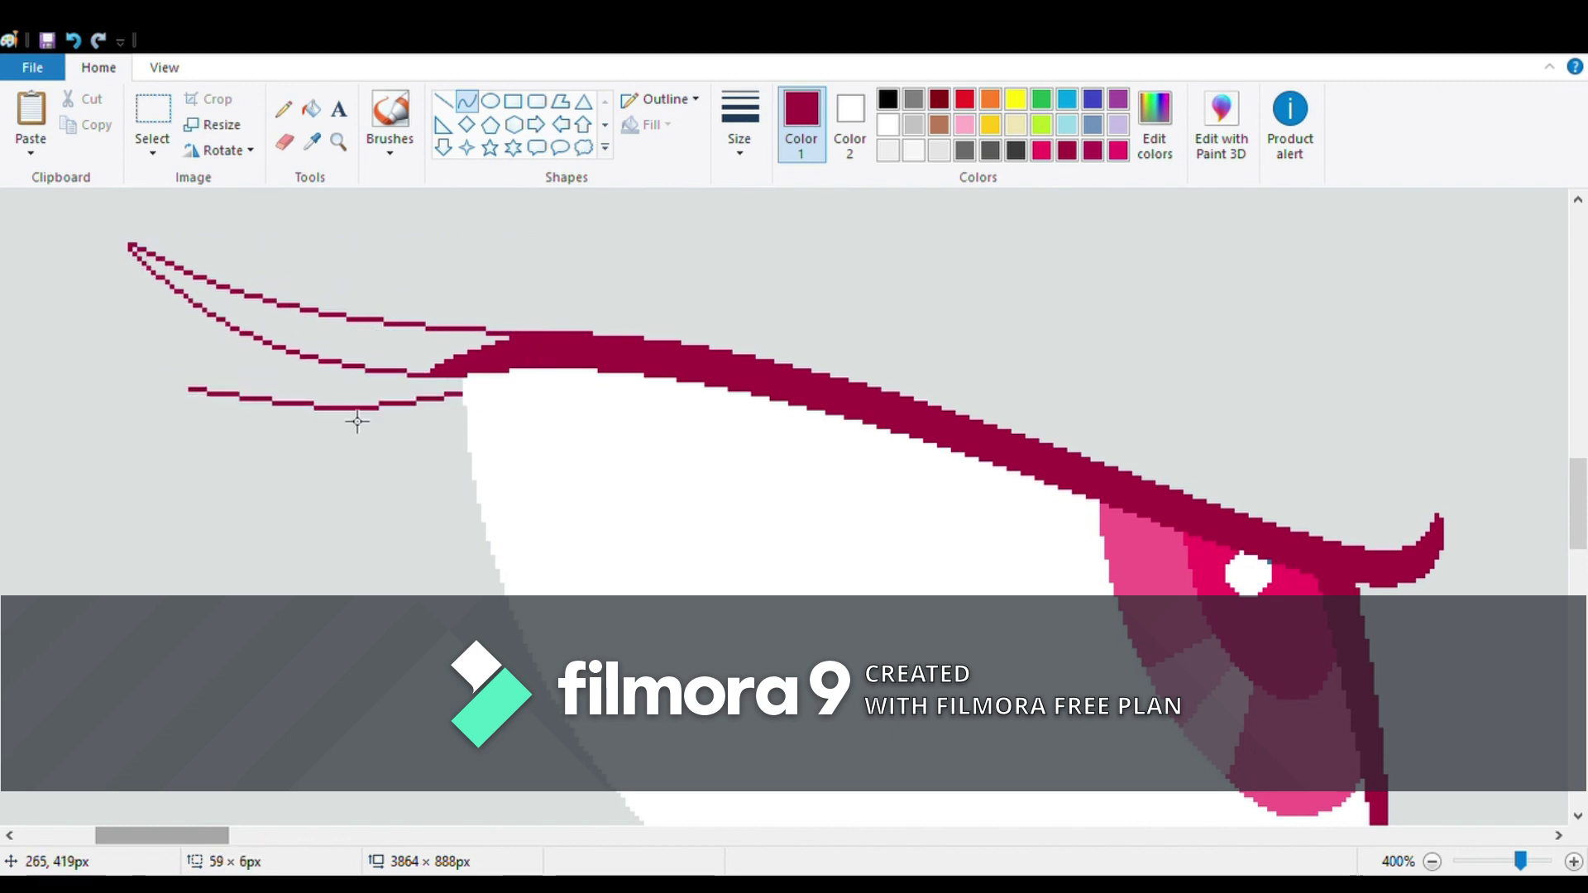
{"action": "left_click_drag", "start_coordinate": [188, 390], "coordinate": [466, 440]}
{"action": "left_click_drag", "start_coordinate": [327, 416], "coordinate": [231, 441]}
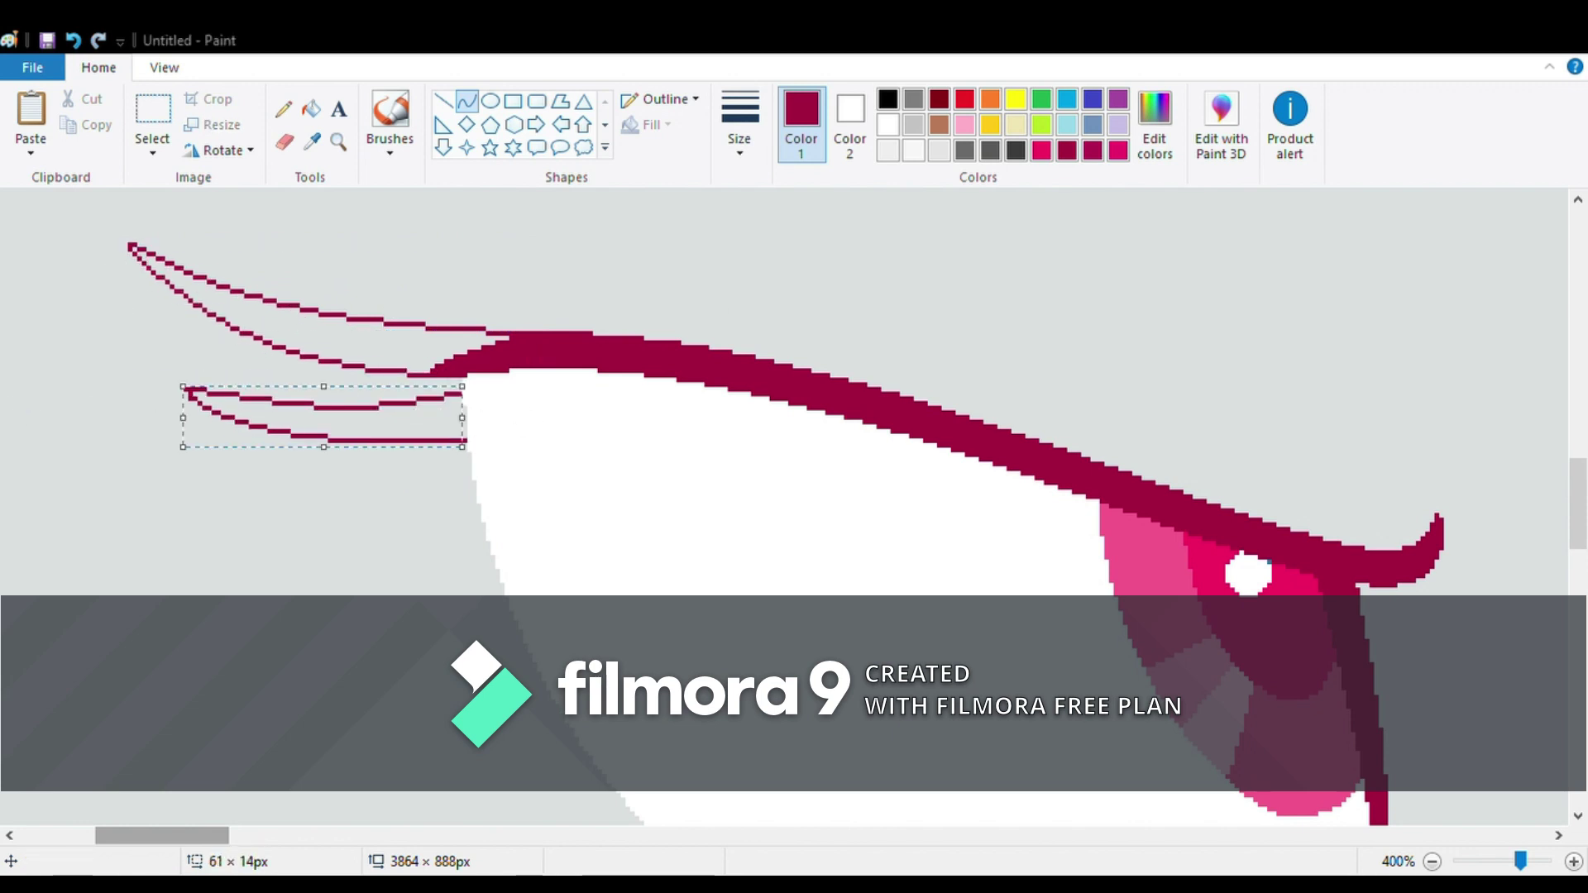
{"action": "left_click", "coordinate": [484, 492]}
{"action": "left_click_drag", "start_coordinate": [259, 526], "coordinate": [302, 538]}
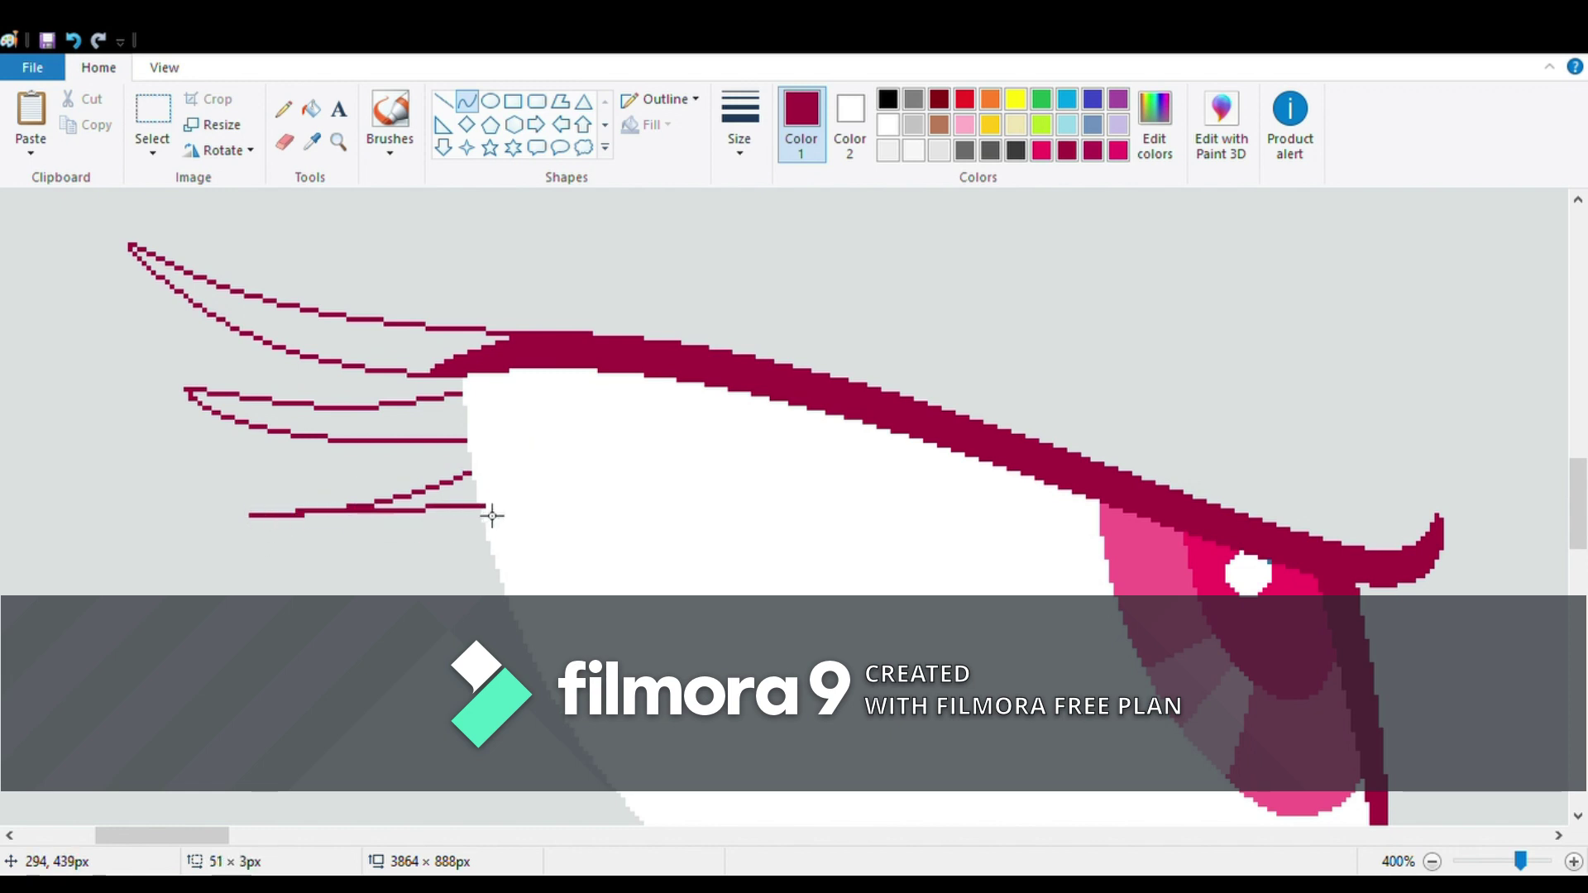
- Fill the three eyelash outlines on the gray pony with dark crimson
{"action": "left_click", "coordinate": [311, 109]}
{"action": "left_click", "coordinate": [290, 324]}
{"action": "left_click", "coordinate": [331, 419]}
{"action": "left_click", "coordinate": [419, 506]}
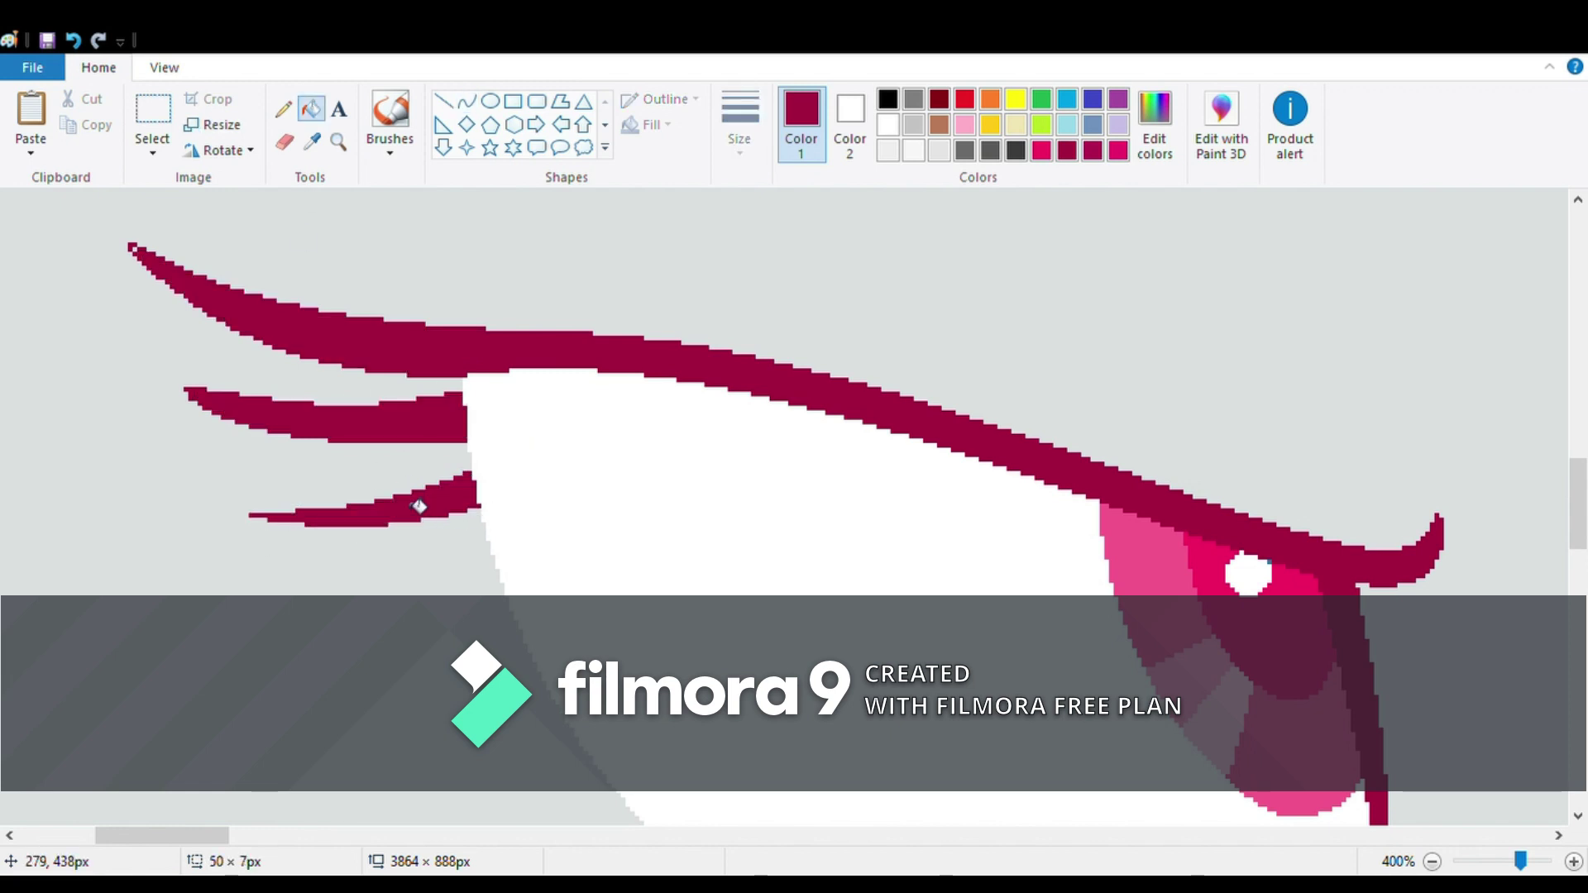
- Sample the dark navy of the reference pony's outline and recolour the gray pony's ear, head, neck and body outlines
{"action": "scroll", "coordinate": [140, 259], "scroll_direction": "down", "scroll_amount": 5}
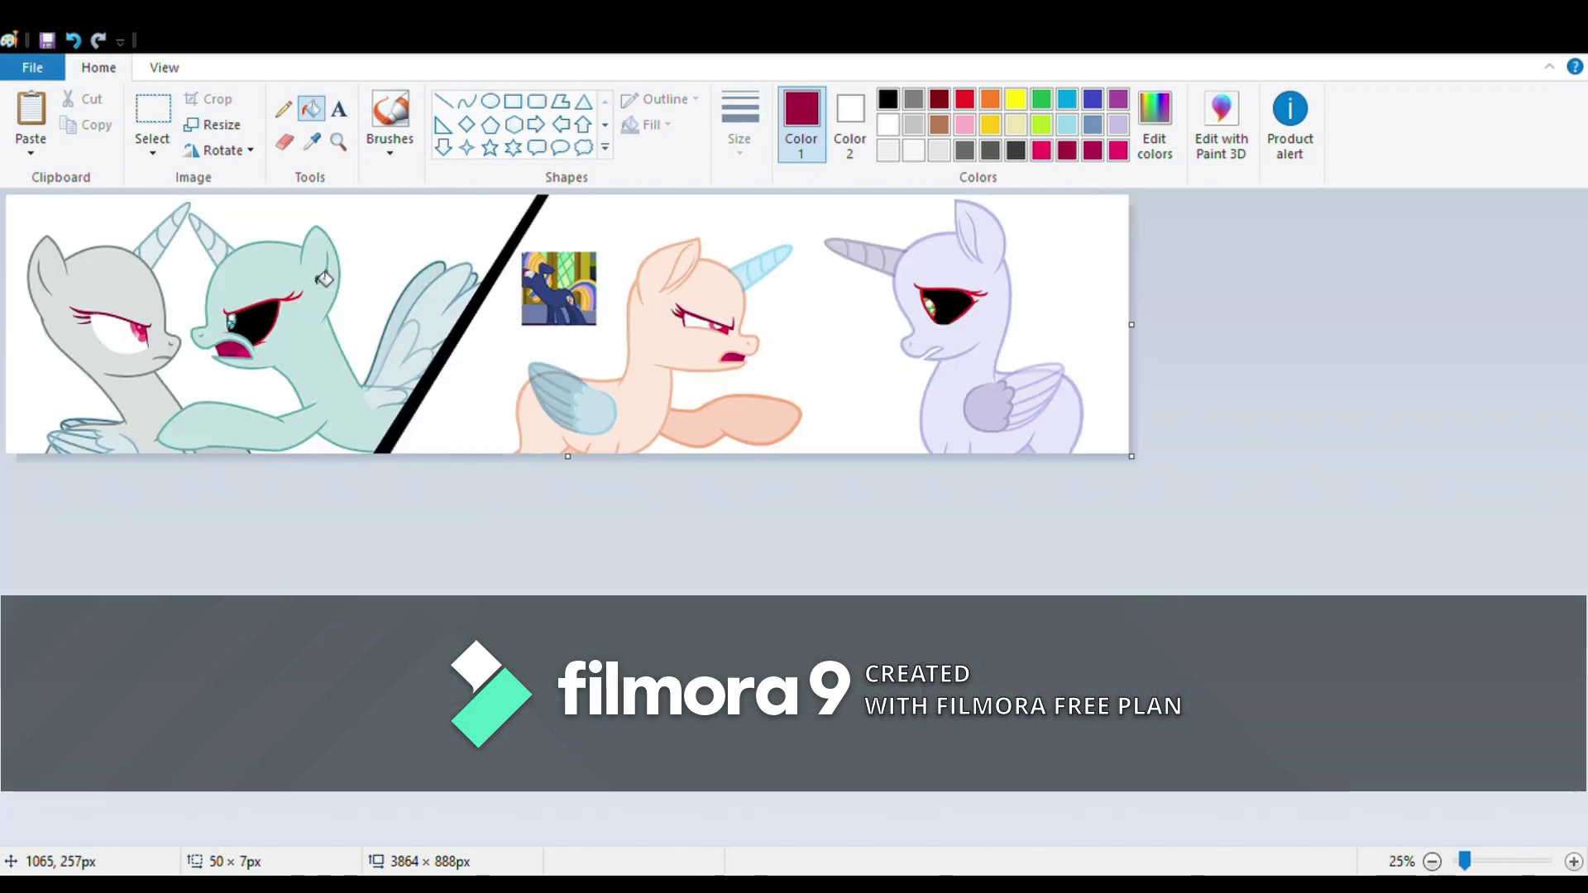
{"action": "scroll", "coordinate": [640, 304], "scroll_direction": "up", "scroll_amount": 6}
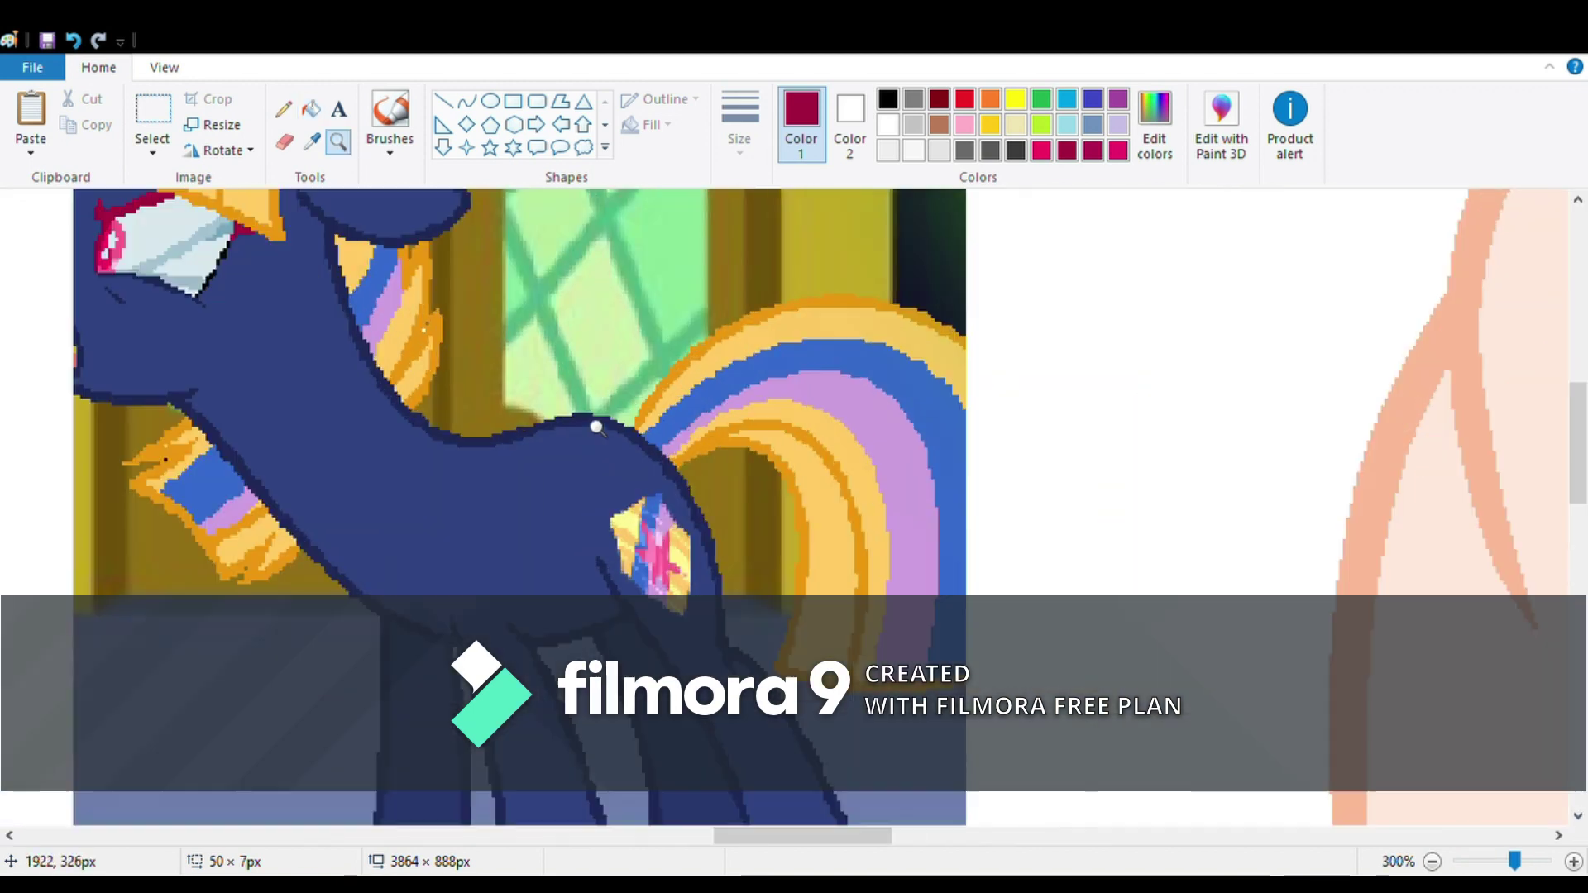
{"action": "left_click_drag", "start_coordinate": [803, 835], "coordinate": [135, 837]}
{"action": "scroll", "coordinate": [311, 461], "scroll_direction": "up", "scroll_amount": 5}
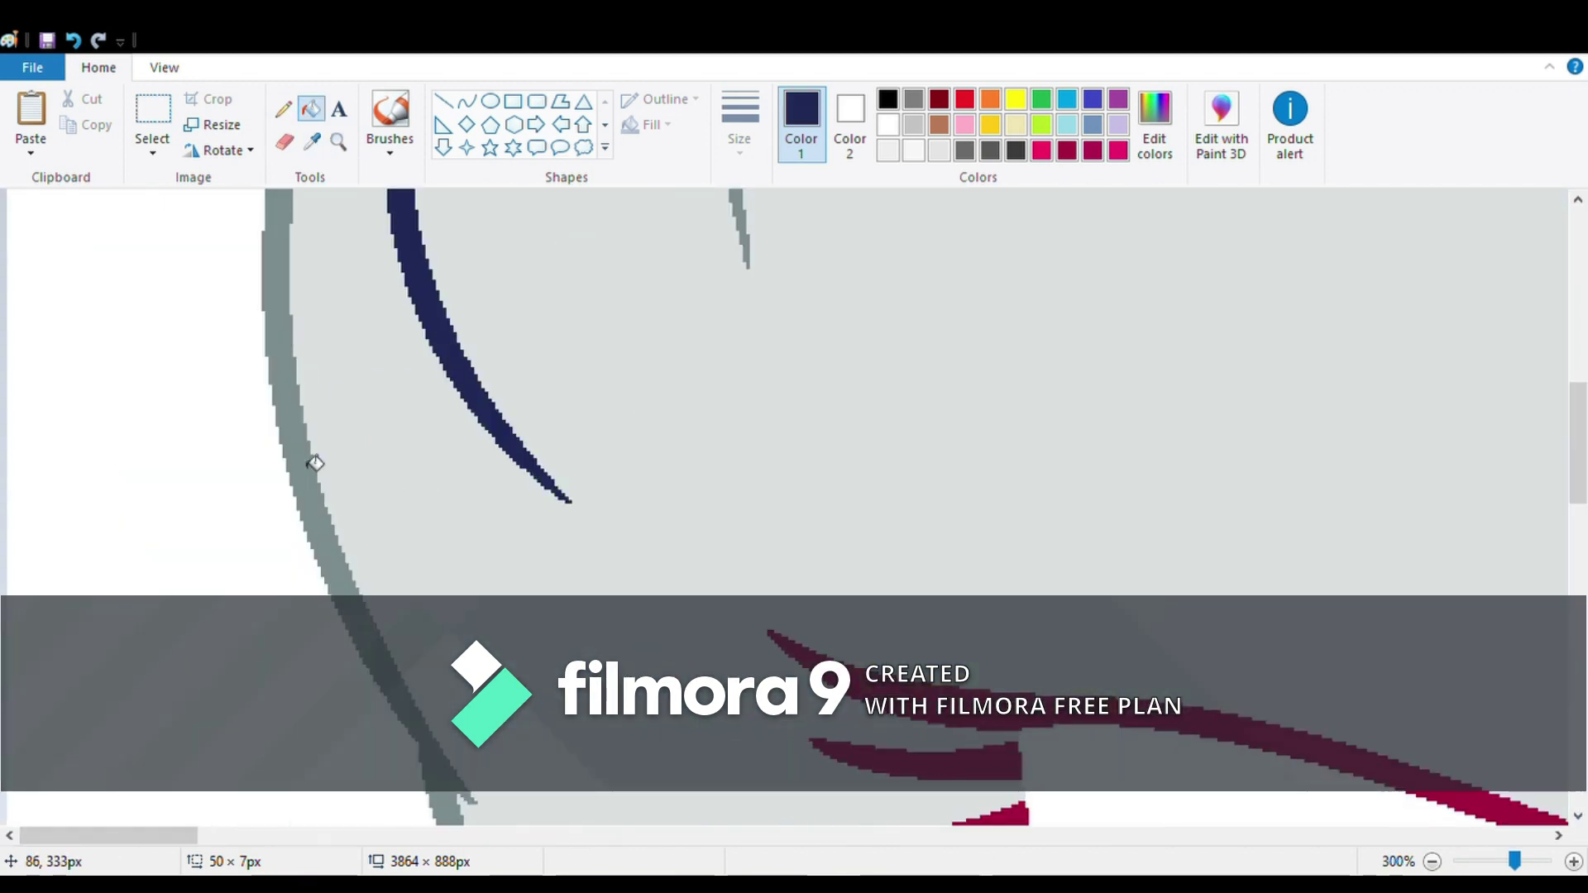
{"action": "scroll", "coordinate": [1034, 610], "scroll_direction": "down", "scroll_amount": 15}
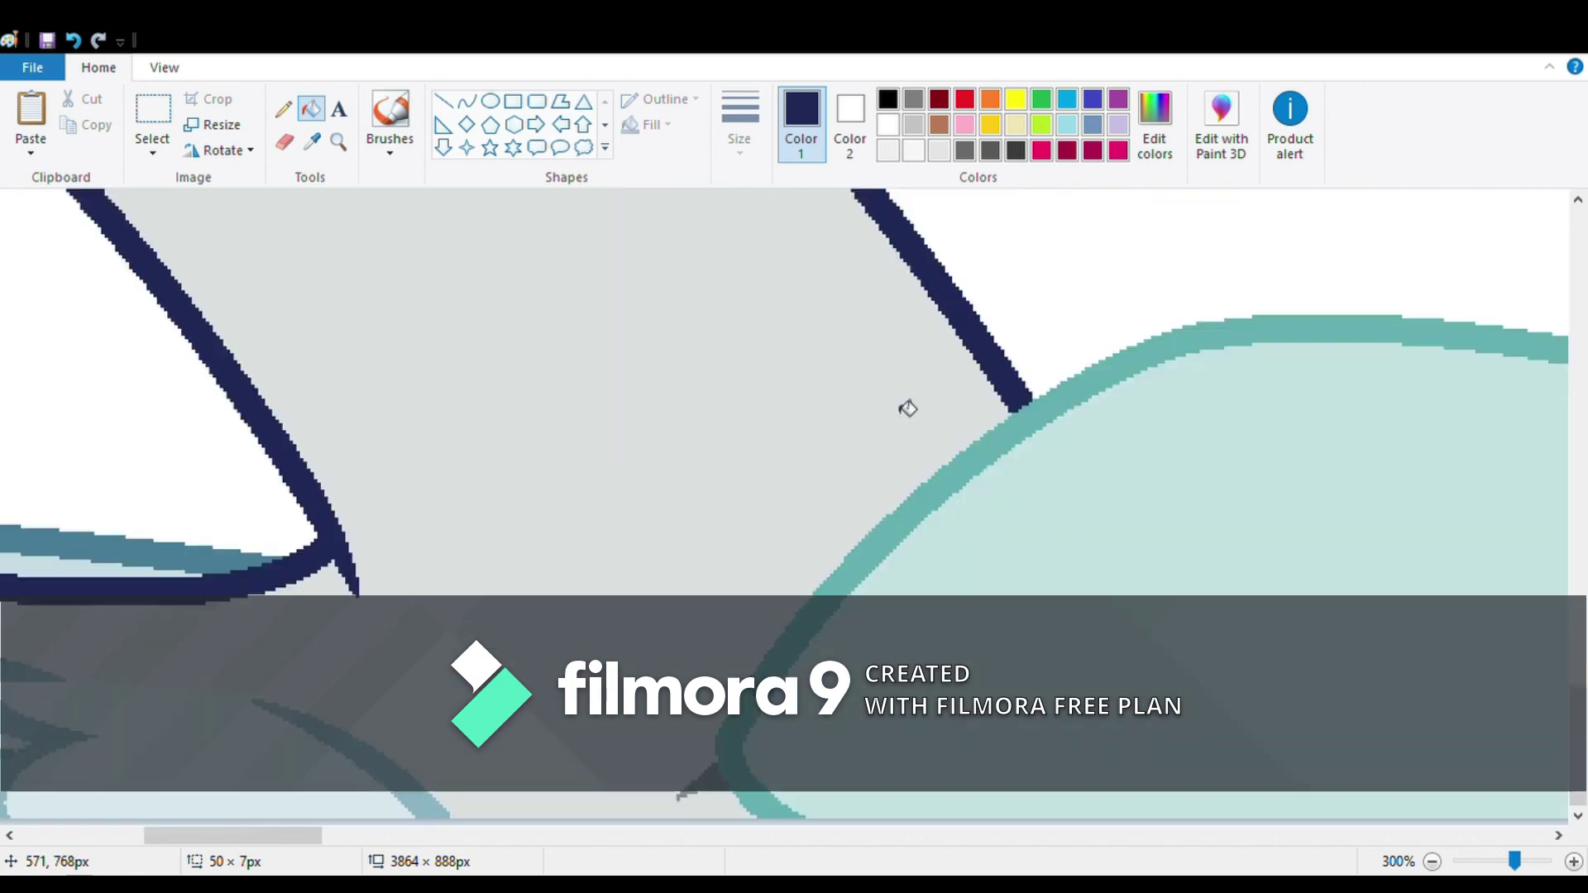
{"action": "left_click", "coordinate": [1430, 861]}
{"action": "left_click", "coordinate": [1430, 861]}
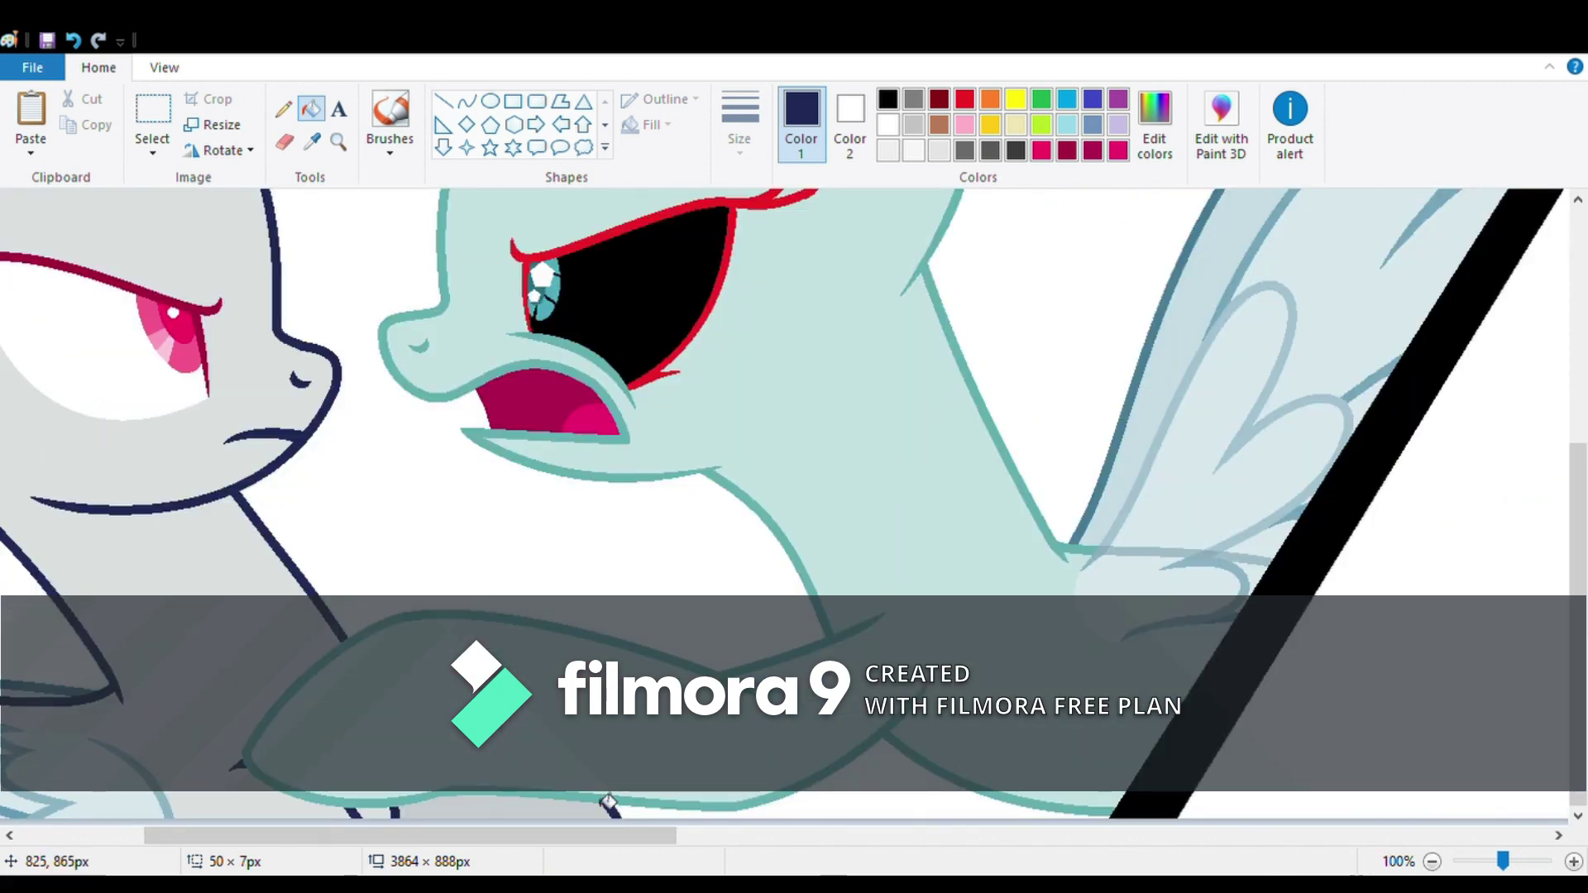
{"action": "scroll", "coordinate": [191, 816], "scroll_direction": "left", "scroll_amount": 5}
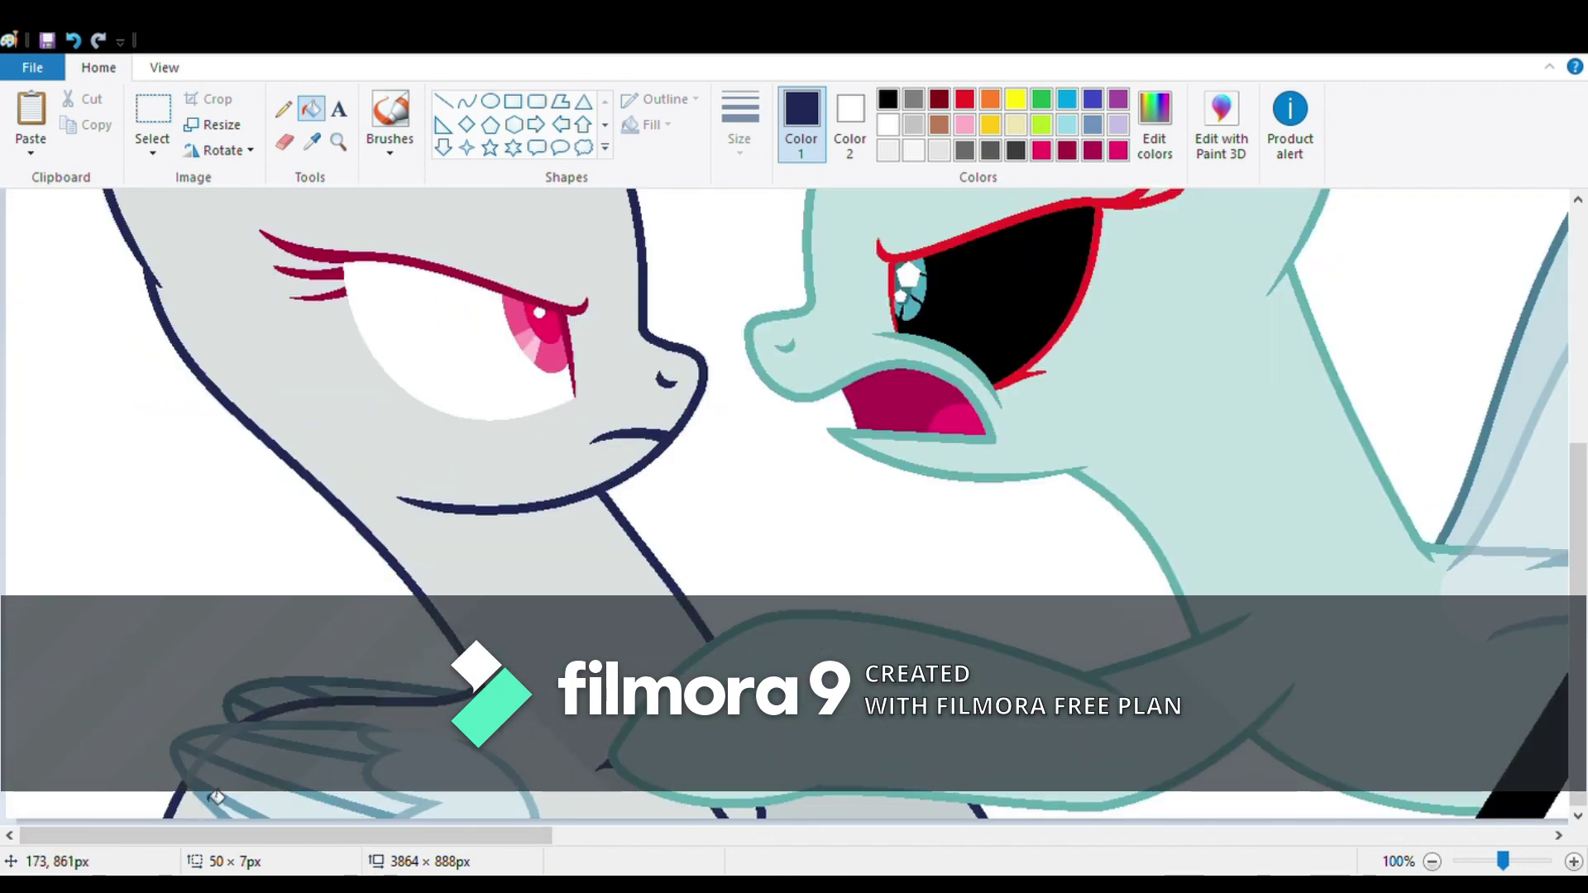
- Complete the navy back outline across the gray pony's wing and erase the wing by filling it with the surrounding colours
{"action": "left_click", "coordinate": [338, 146]}
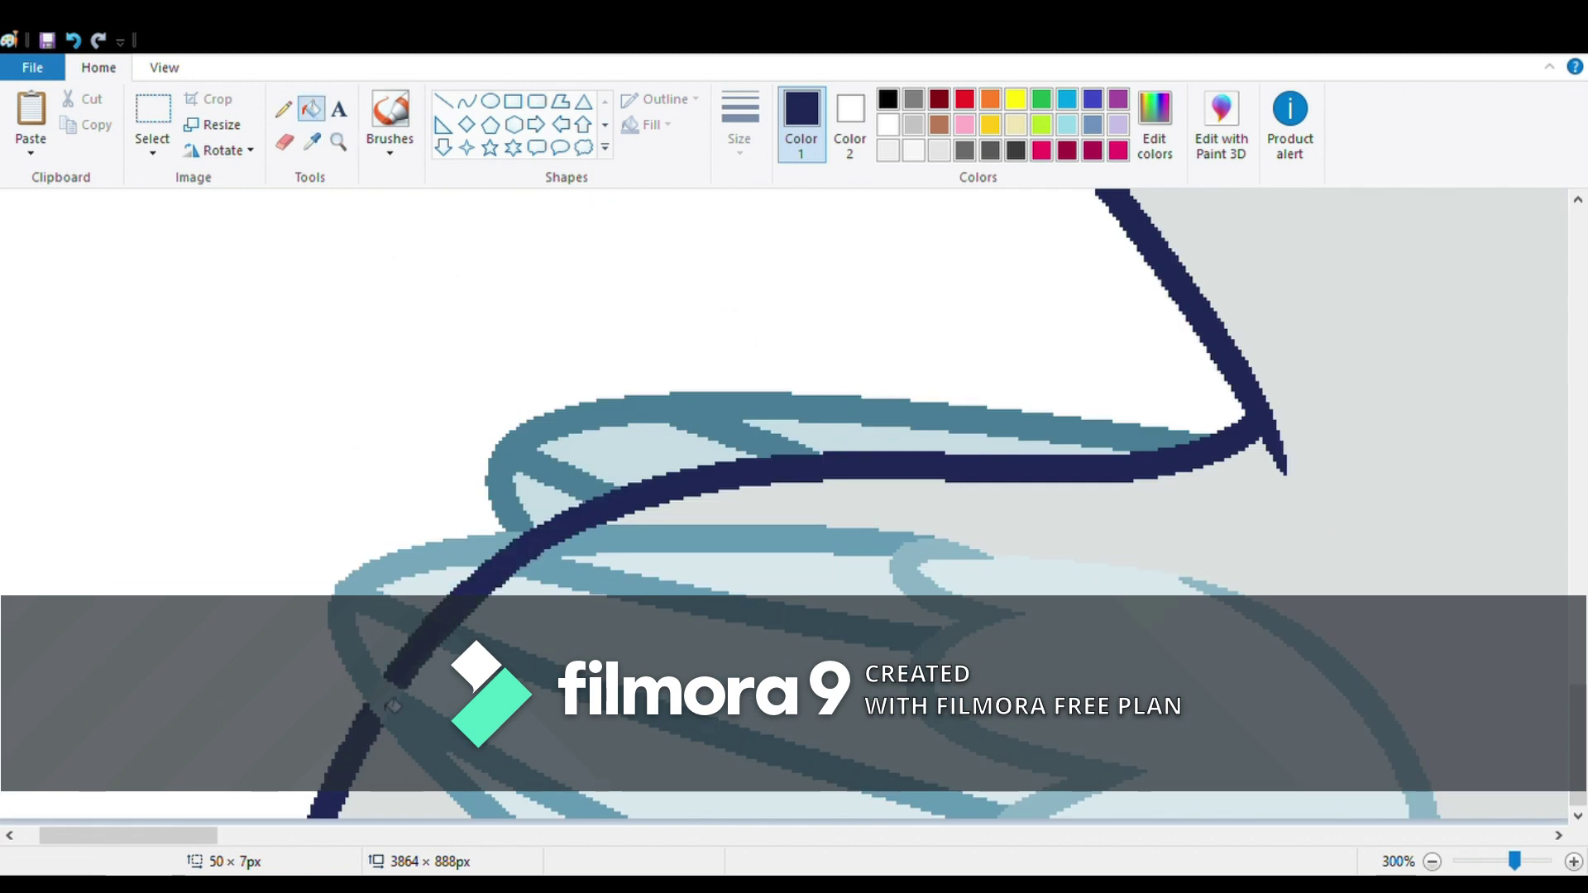
{"action": "left_click", "coordinate": [514, 506]}
{"action": "left_click", "coordinate": [430, 592]}
{"action": "left_click", "coordinate": [1386, 511]}
{"action": "left_click", "coordinate": [1207, 587]}
{"action": "left_click", "coordinate": [921, 574]}
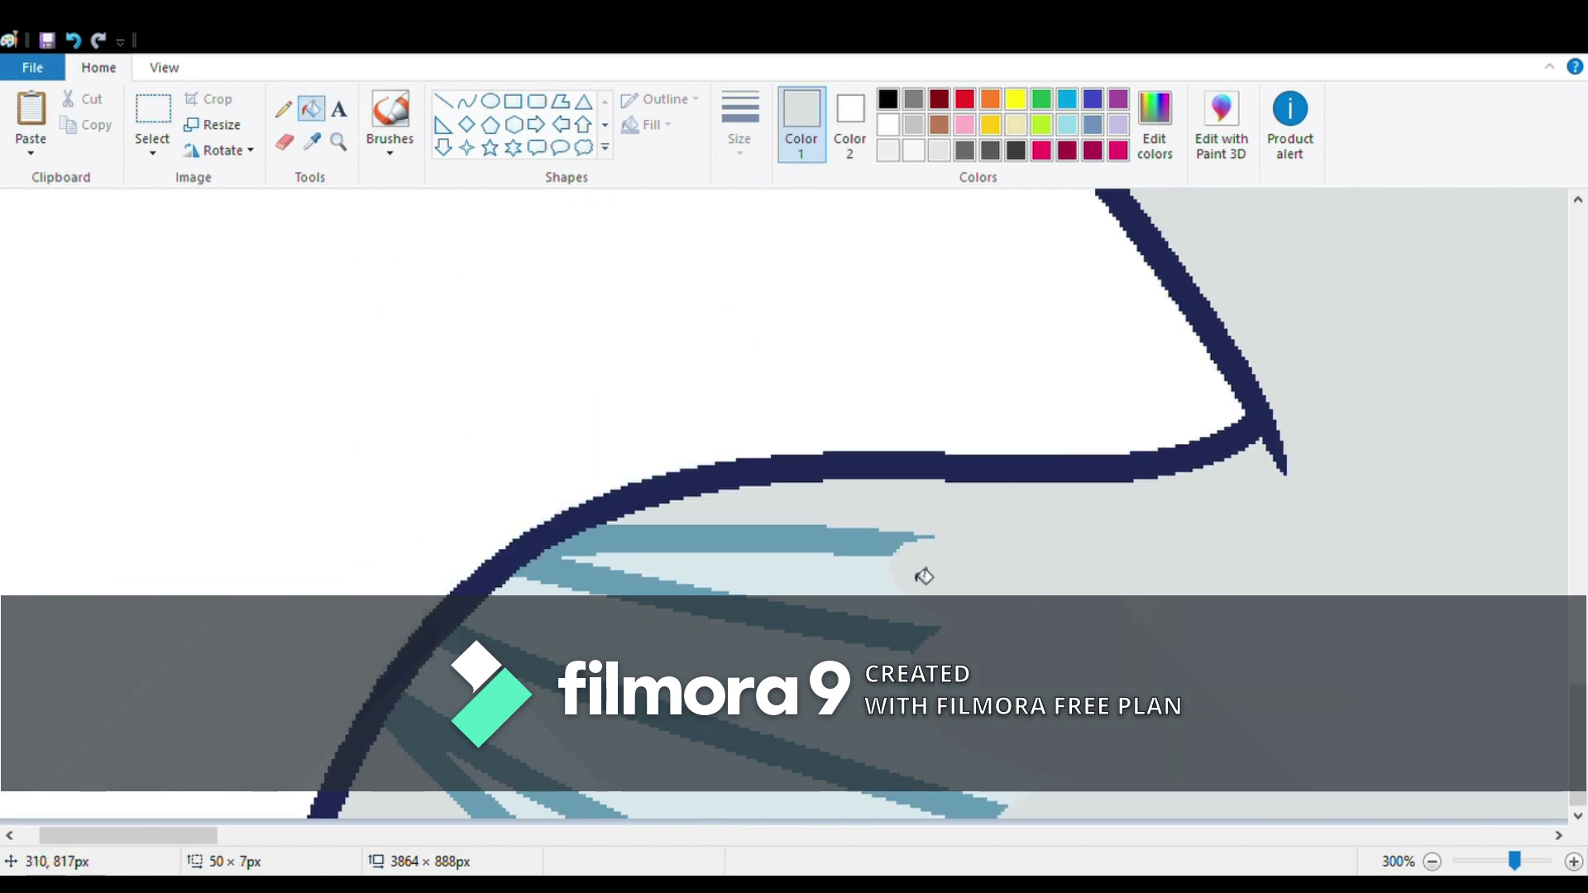
{"action": "left_click", "coordinate": [662, 540]}
{"action": "left_click", "coordinate": [497, 662]}
{"action": "left_click", "coordinate": [497, 744]}
- Resample the dark navy from the gray pony's back outline and focus on the peach pony's back and wing
{"action": "left_click", "coordinate": [312, 141]}
{"action": "left_click", "coordinate": [827, 467]}
{"action": "left_click", "coordinate": [1432, 861]}
{"action": "left_click", "coordinate": [1431, 861]}
{"action": "left_click", "coordinate": [1431, 861]}
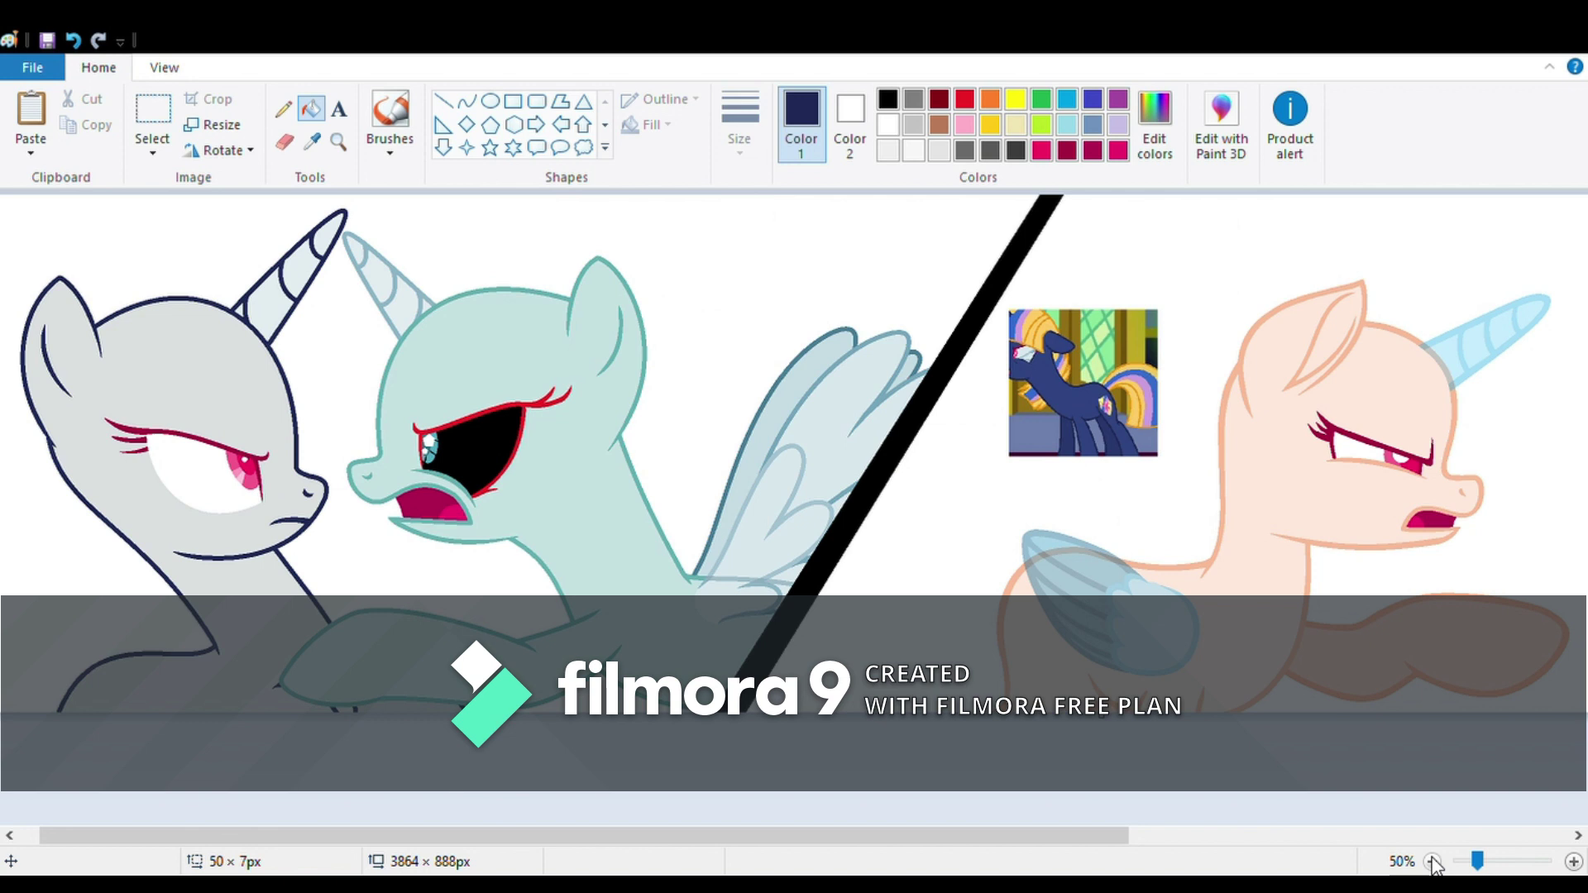
{"action": "left_click", "coordinate": [339, 141]}
{"action": "left_click", "coordinate": [1100, 579]}
{"action": "left_click", "coordinate": [497, 552]}
{"action": "key", "text": "ctrl+z"}
{"action": "key", "text": "ctrl+z"}
{"action": "left_click", "coordinate": [72, 39]}
{"action": "left_click", "coordinate": [73, 39]}
{"action": "left_click", "coordinate": [73, 40]}
- Fill the peach pony's back, neck and hind leg outlines with dark navy
{"action": "left_click", "coordinate": [817, 395]}
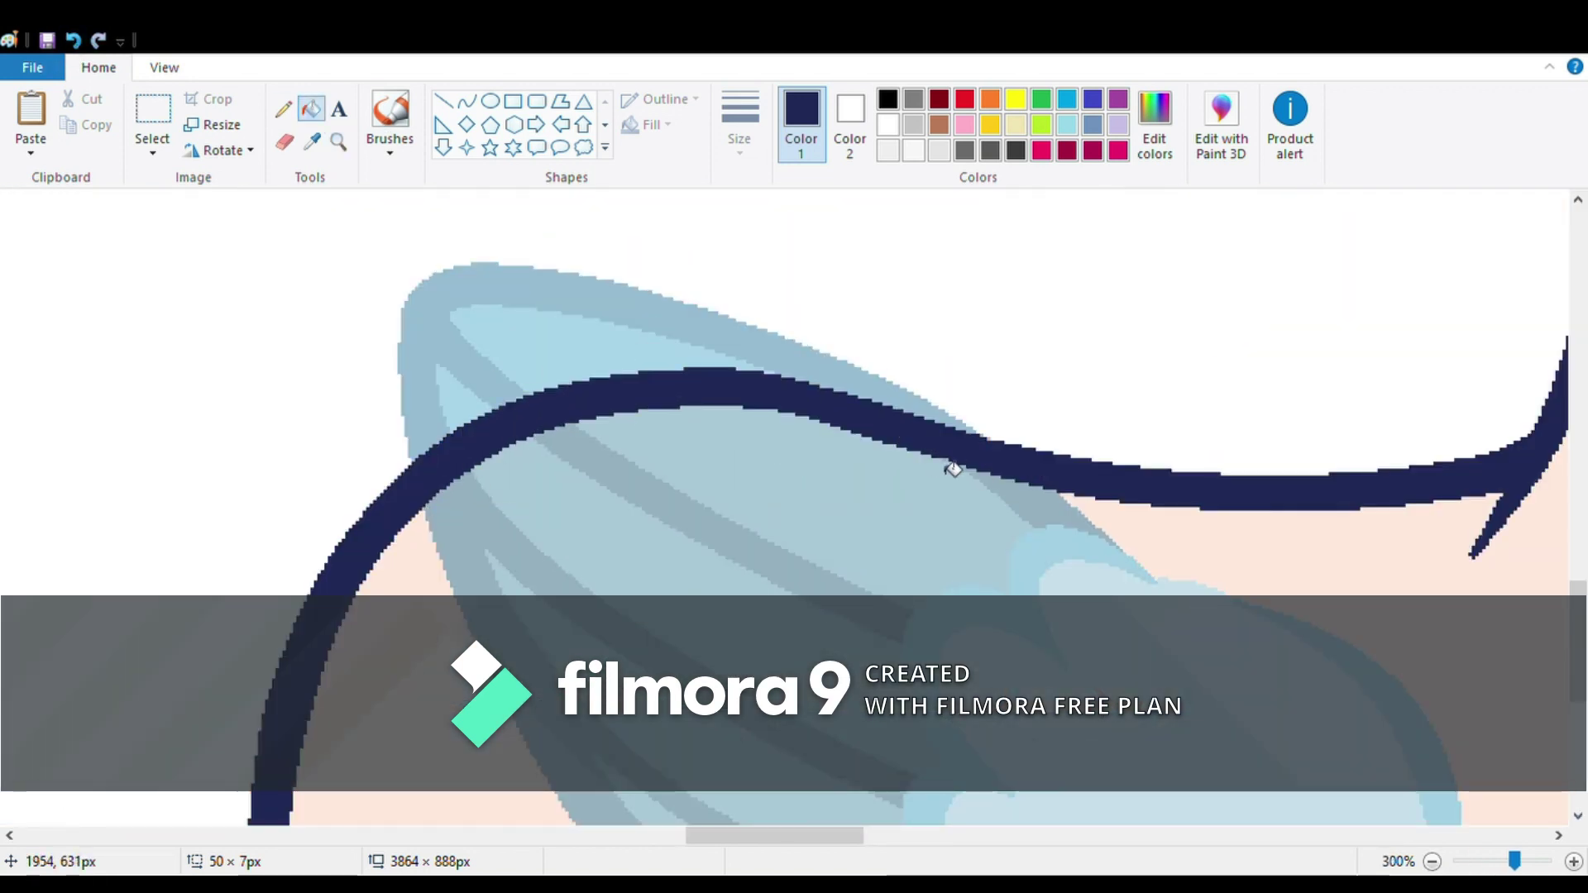
{"action": "scroll", "coordinate": [833, 447], "scroll_direction": "down", "scroll_amount": 5}
{"action": "left_click", "coordinate": [1057, 790]}
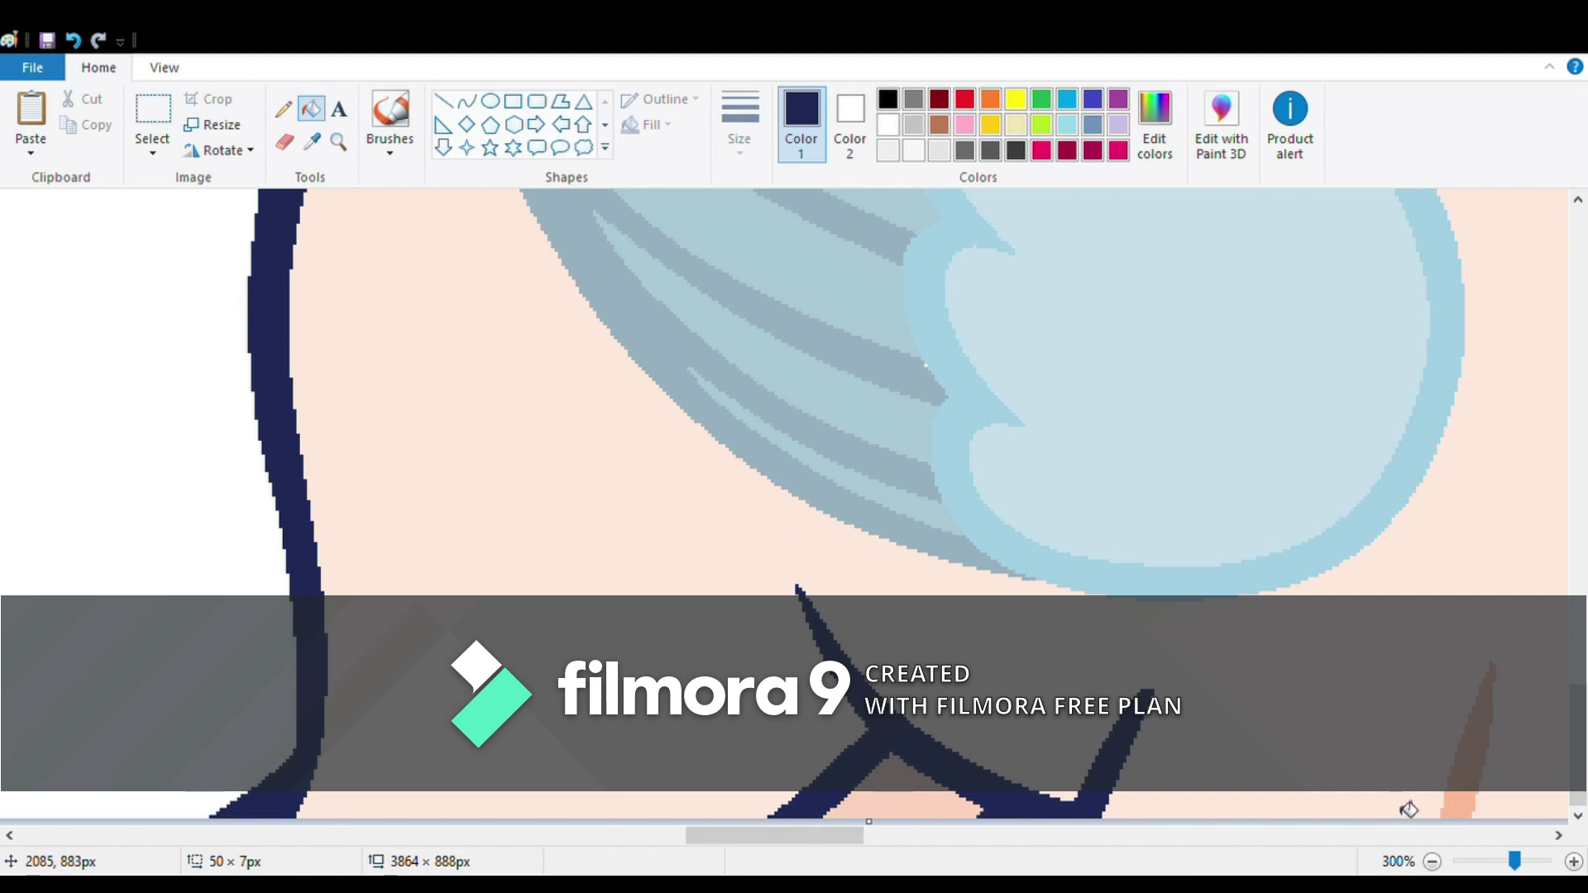
{"action": "scroll", "coordinate": [1501, 619], "scroll_direction": "down", "scroll_amount": 2}
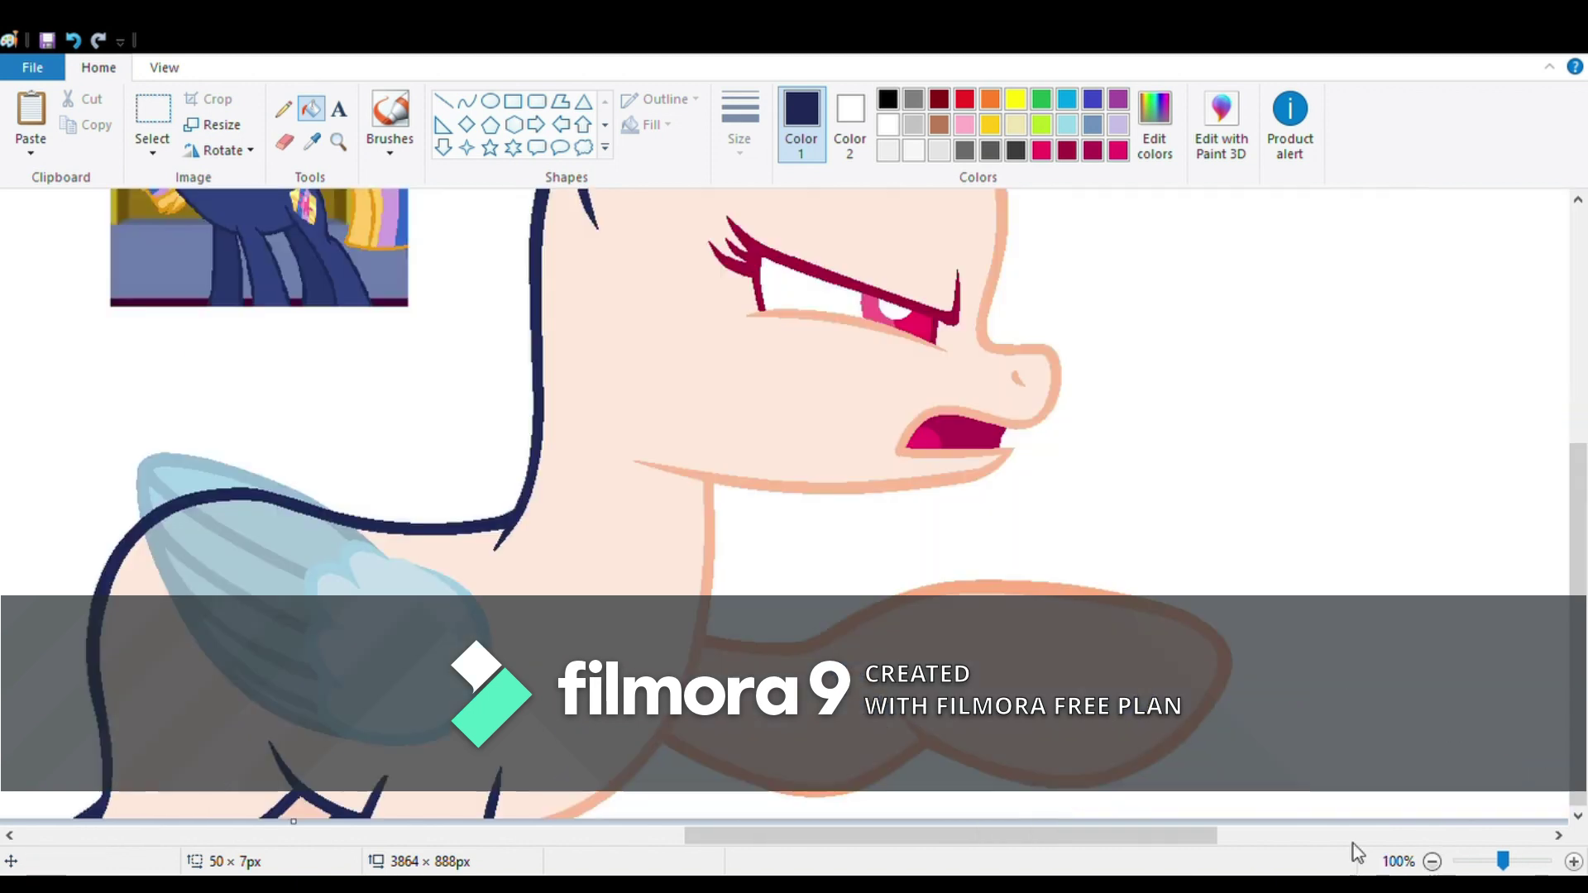
- Recolour the peach pony's head, ear, muzzle and chest outlines dark navy
{"action": "left_click", "coordinate": [851, 322]}
{"action": "scroll", "coordinate": [851, 322], "scroll_direction": "up", "scroll_amount": 3}
{"action": "left_click", "coordinate": [698, 461]}
{"action": "left_click", "coordinate": [957, 418]}
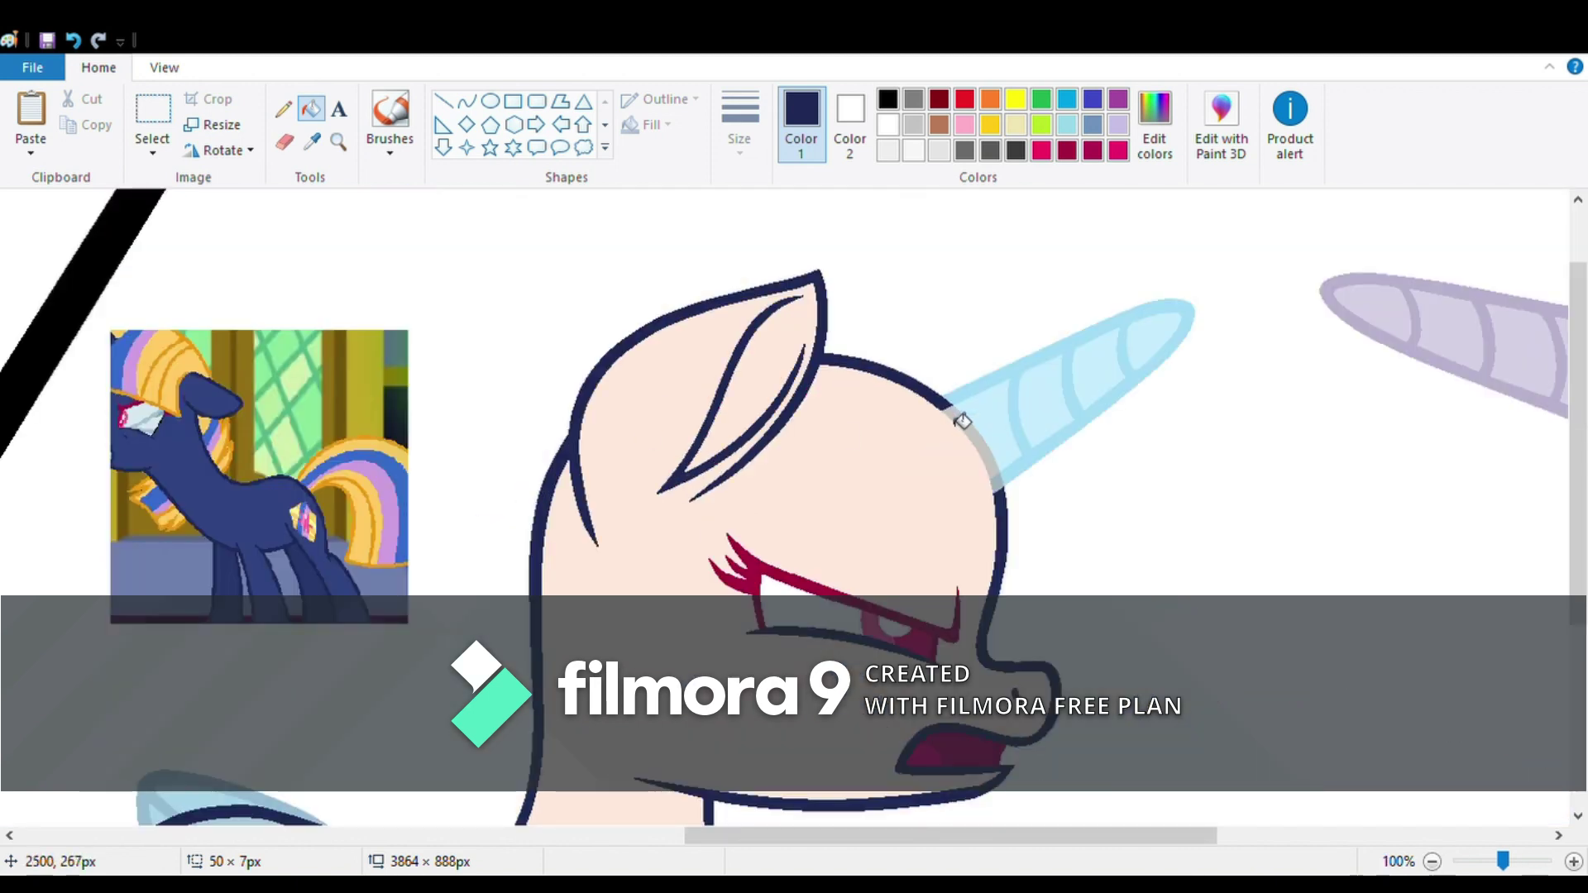
{"action": "left_click", "coordinate": [1017, 480]}
- Sample the reference pony's body blue and fill the peach pony's head, horn, body and the wing area over it
{"action": "left_click", "coordinate": [232, 536]}
{"action": "left_click", "coordinate": [744, 414]}
{"action": "scroll", "coordinate": [744, 413], "scroll_direction": "down", "scroll_amount": 3}
{"action": "scroll", "coordinate": [744, 414], "scroll_direction": "up", "scroll_amount": 3}
{"action": "left_click", "coordinate": [1026, 405]}
{"action": "scroll", "coordinate": [744, 414], "scroll_direction": "down", "scroll_amount": 3}
{"action": "left_click", "coordinate": [388, 645]}
{"action": "left_click", "coordinate": [237, 564]}
- Cover the stray light specks left on the blue pony's body with the body blue
{"action": "left_click", "coordinate": [338, 140]}
{"action": "left_click", "coordinate": [563, 450]}
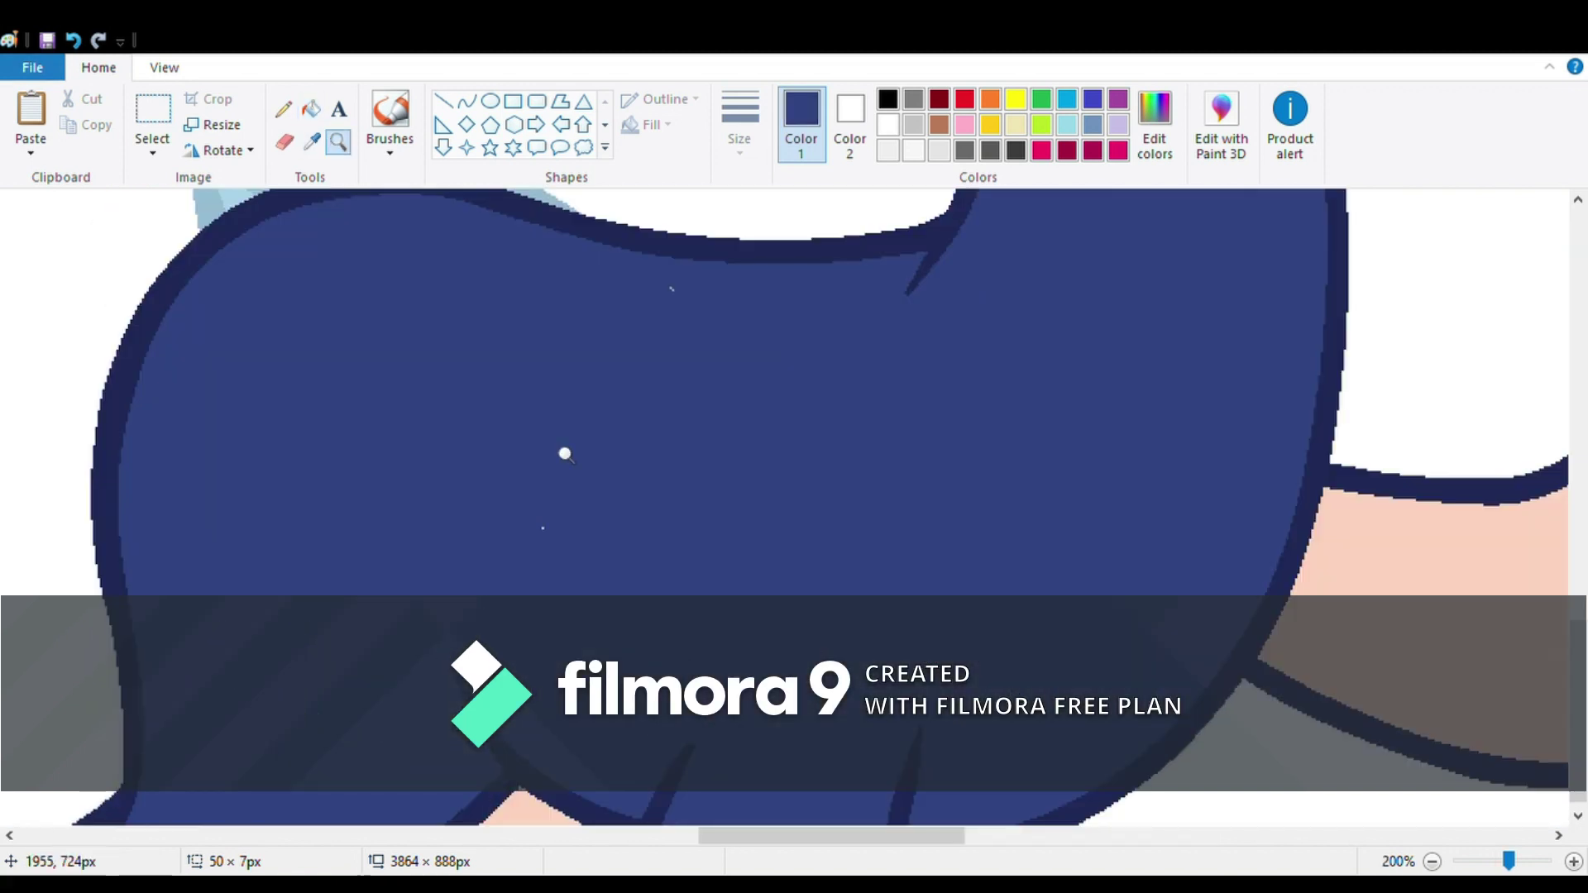
{"action": "left_click", "coordinate": [595, 397]}
{"action": "left_click", "coordinate": [283, 141]}
{"action": "left_click_drag", "start_coordinate": [639, 335], "coordinate": [653, 424]}
{"action": "key", "text": "ctrl+z"}
- Fill the remaining uncoloured areas of both recoloured ponies with blue, including the outstretched foreleg
{"action": "left_click", "coordinate": [1432, 861]}
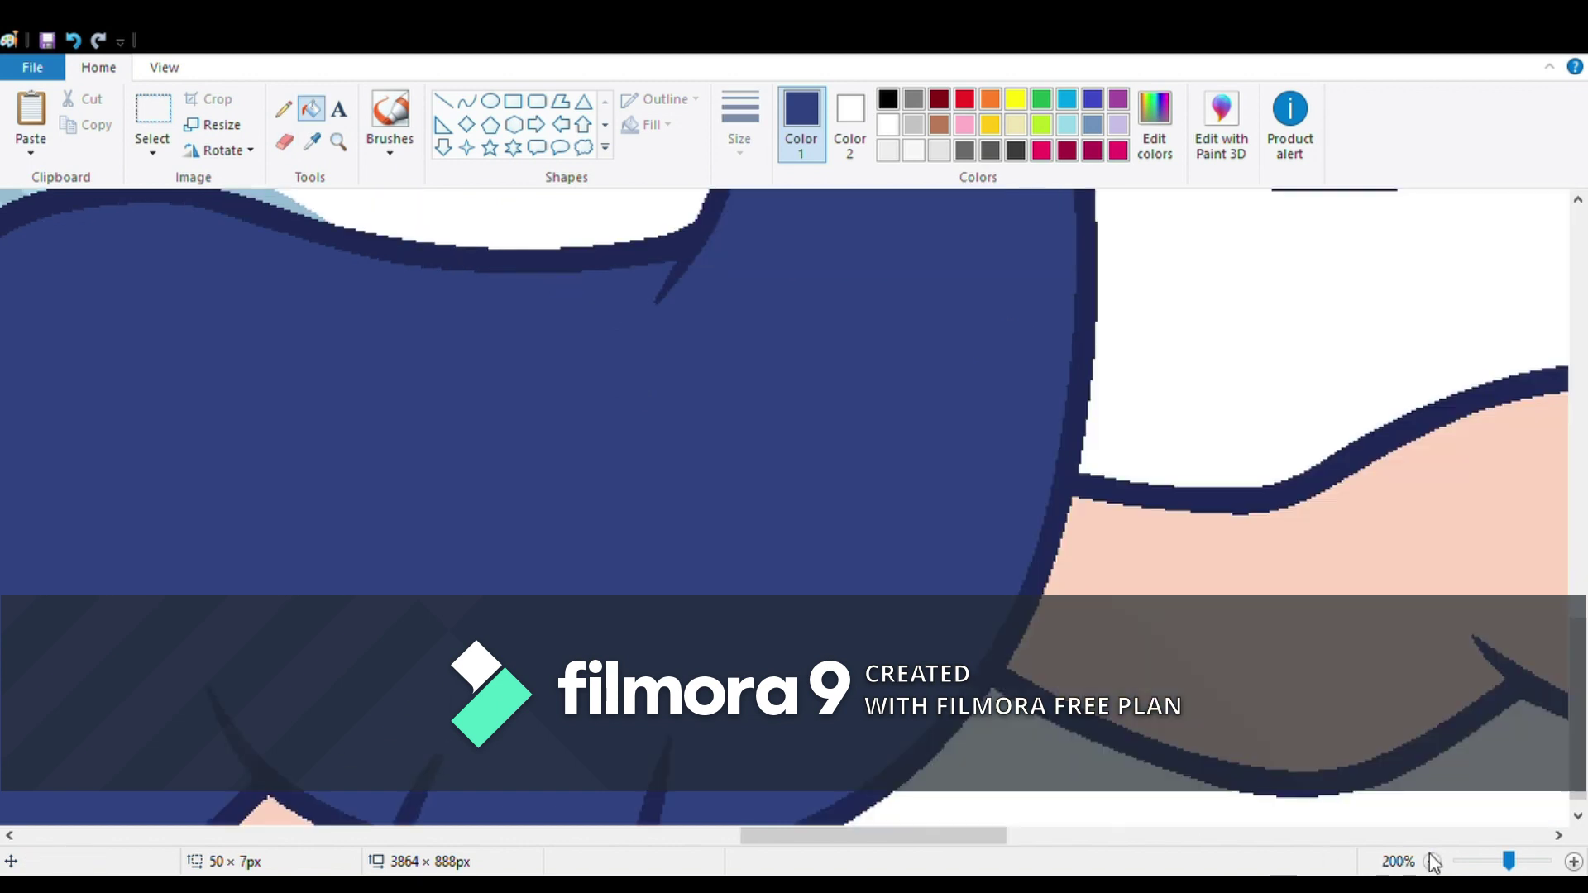
{"action": "left_click", "coordinate": [1431, 860]}
{"action": "left_click", "coordinate": [1431, 861]}
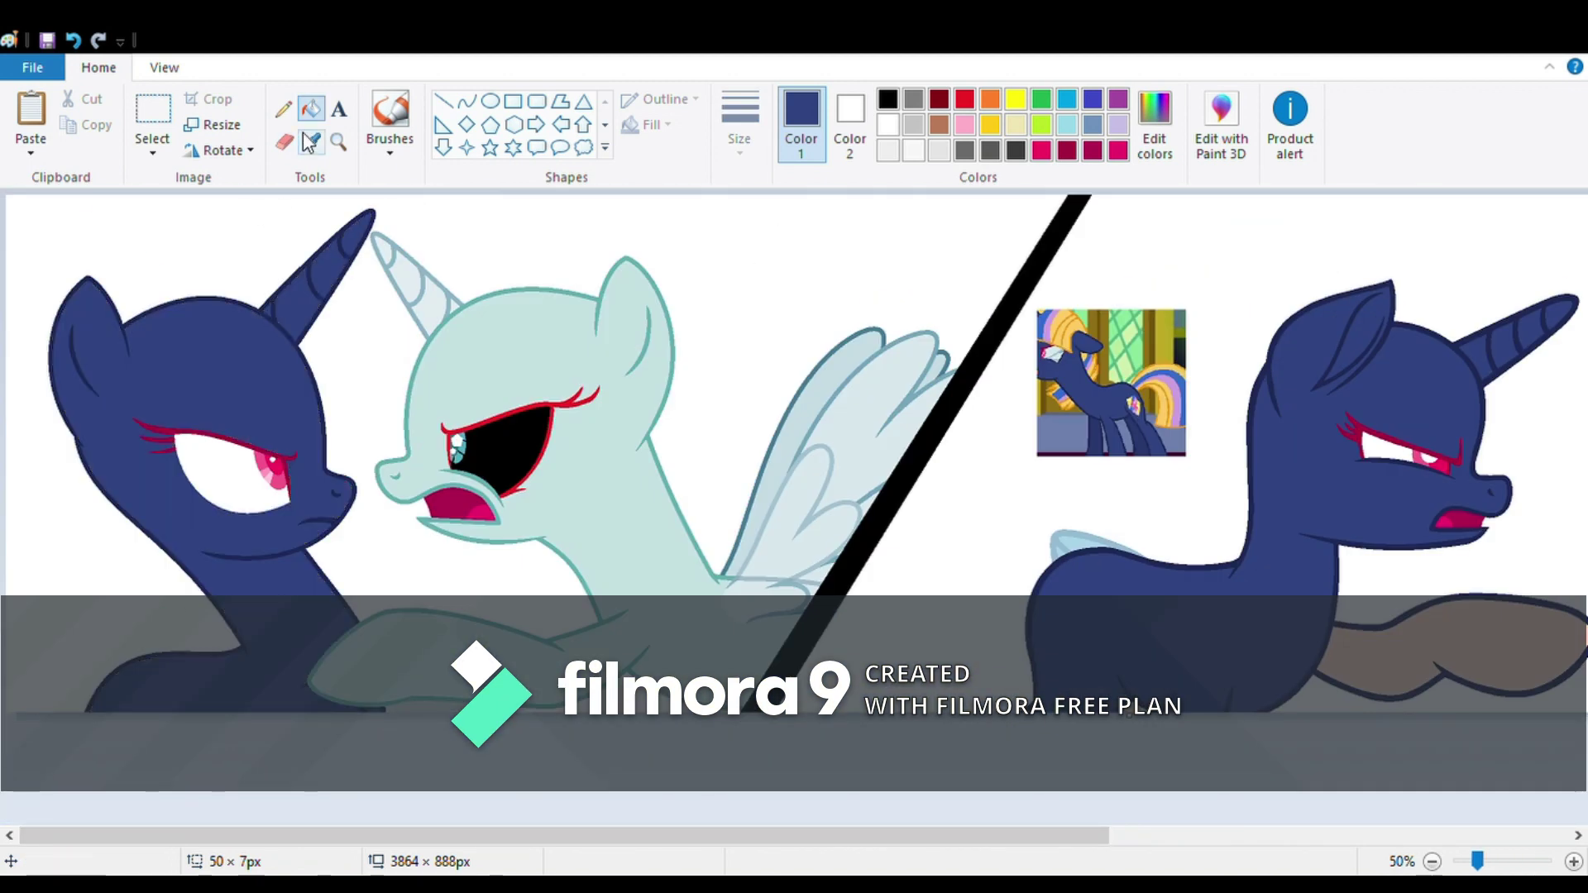
{"action": "left_click", "coordinate": [1455, 649]}
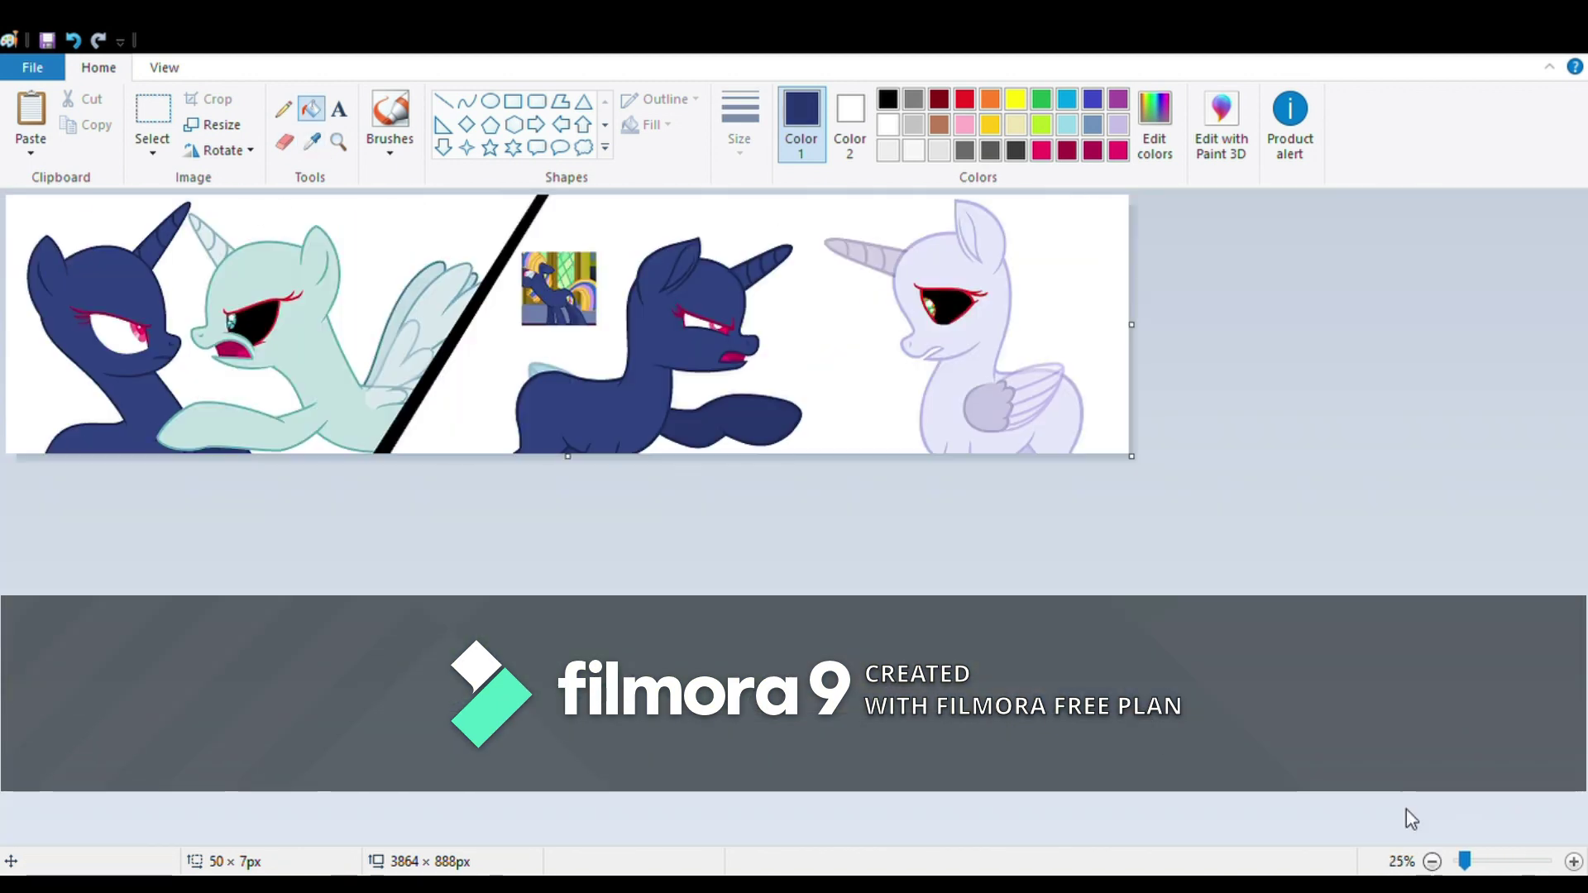
{"action": "left_click", "coordinate": [334, 122]}
{"action": "left_click", "coordinate": [220, 236]}
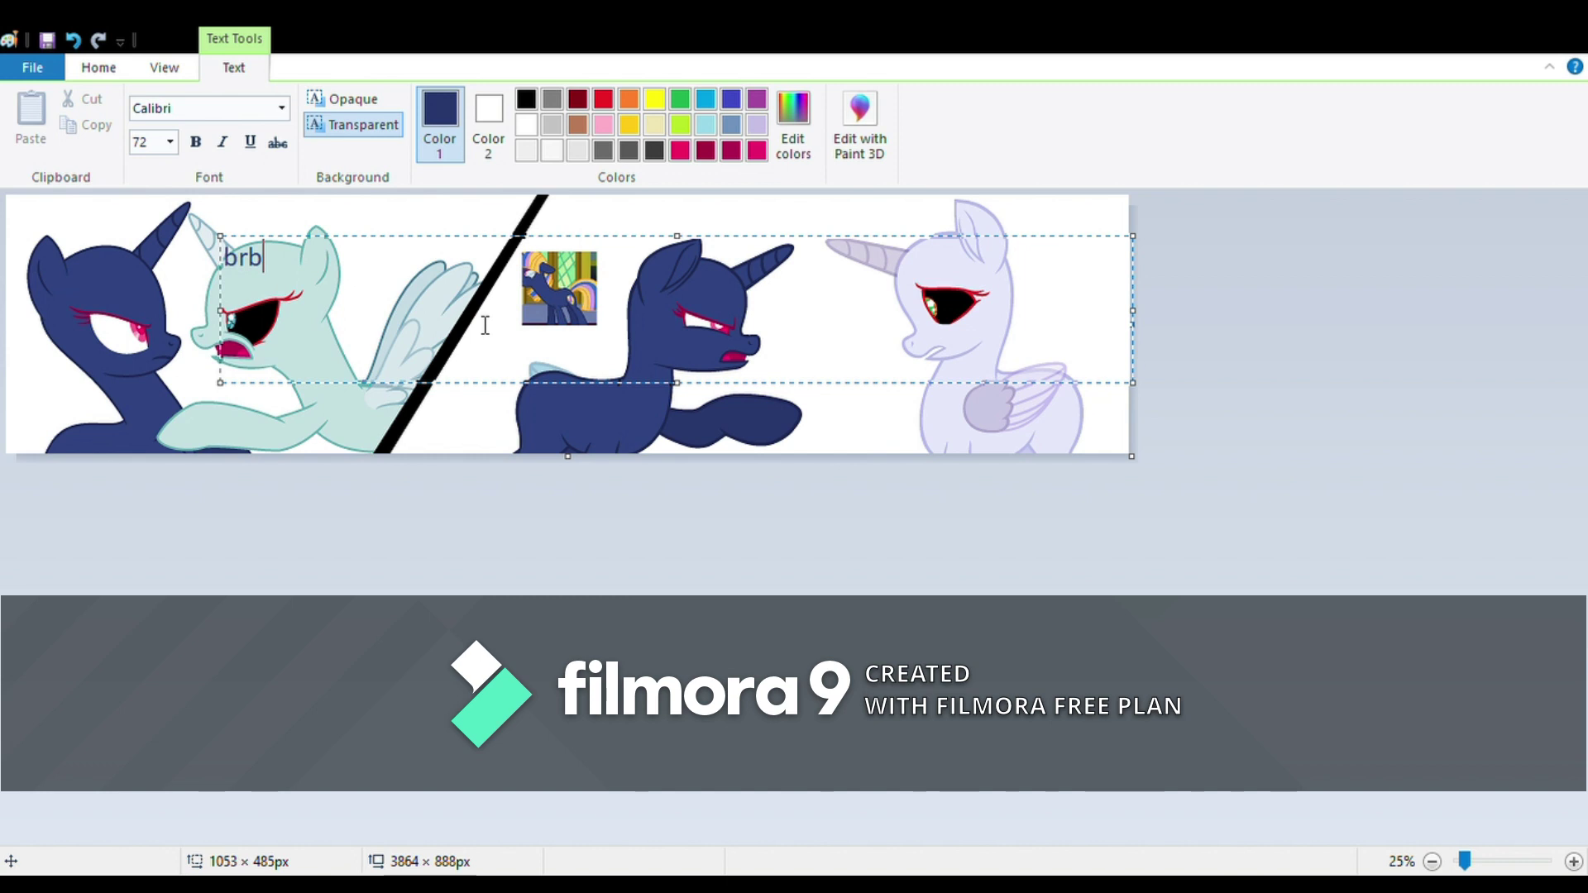
{"action": "key", "text": "Escape"}
- Sample the white background and erase the light blue wing remnant above the right-hand blue pony's back by filling it white
{"action": "left_click", "coordinate": [338, 142]}
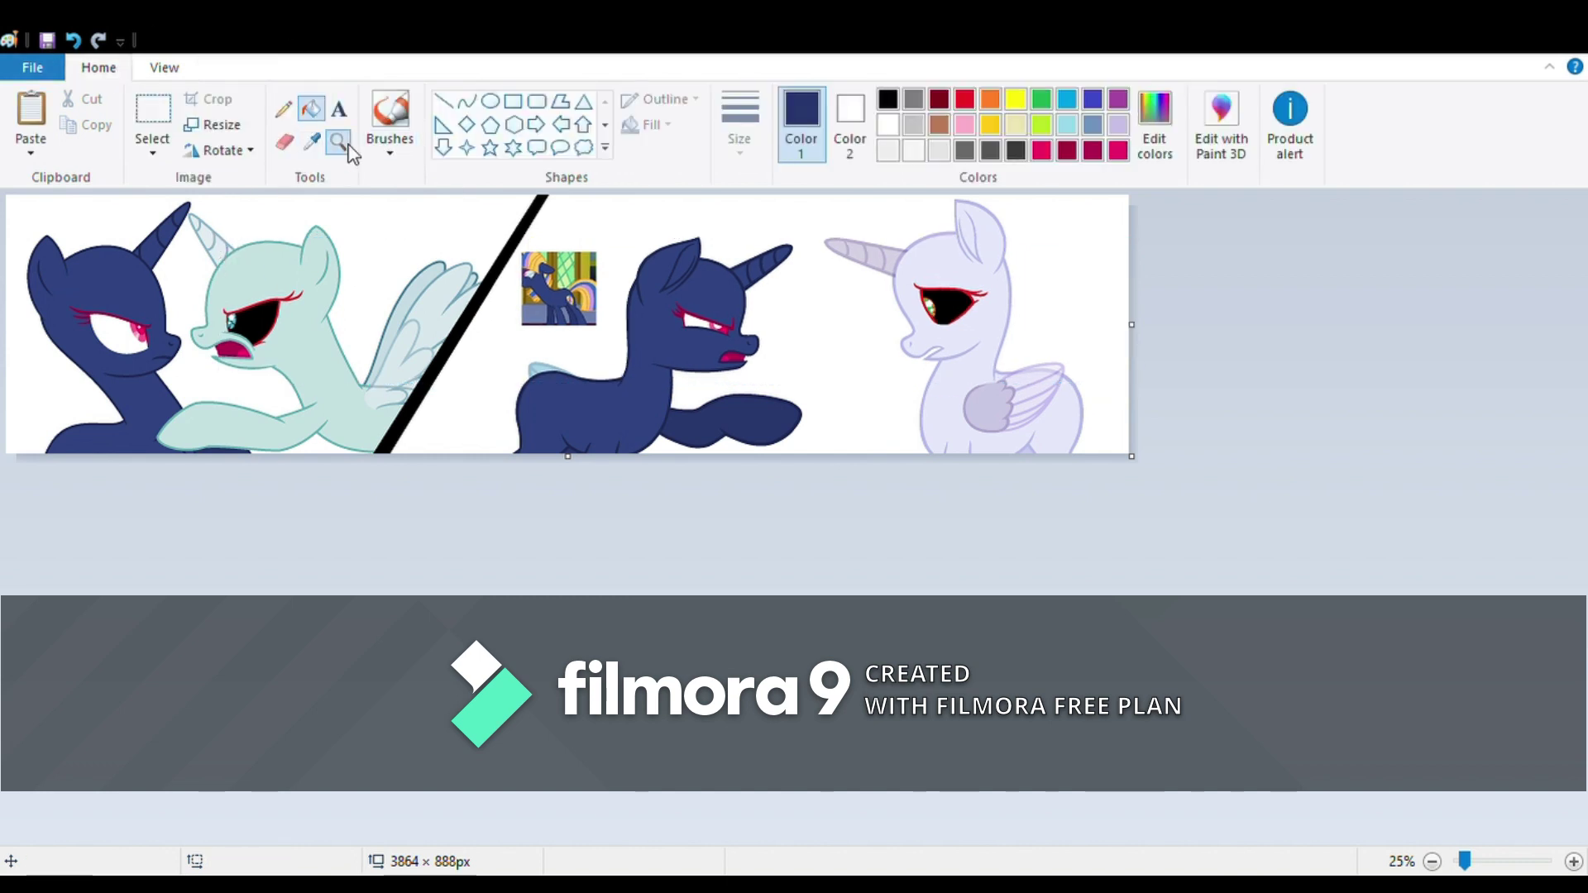
{"action": "left_click", "coordinate": [607, 340]}
{"action": "left_click", "coordinate": [564, 362]}
{"action": "left_click", "coordinate": [312, 141]}
{"action": "left_click", "coordinate": [132, 248]}
{"action": "left_click", "coordinate": [178, 347]}
{"action": "left_click", "coordinate": [287, 387]}
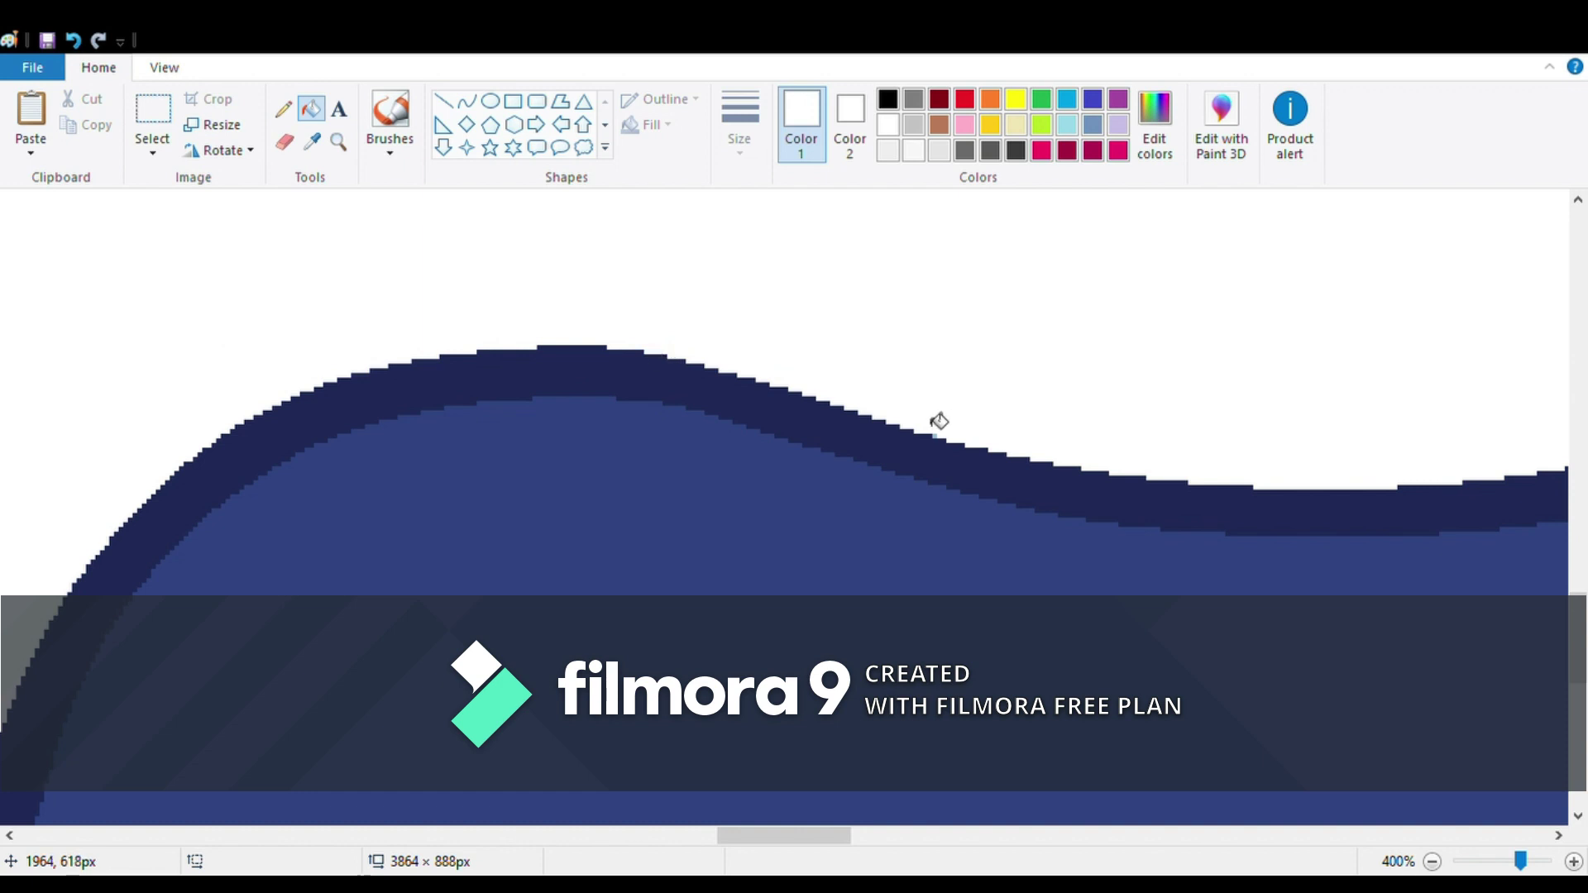
{"action": "left_click", "coordinate": [1432, 861]}
{"action": "left_click", "coordinate": [1432, 861]}
{"action": "left_click", "coordinate": [1432, 861]}
{"action": "left_click", "coordinate": [1433, 861]}
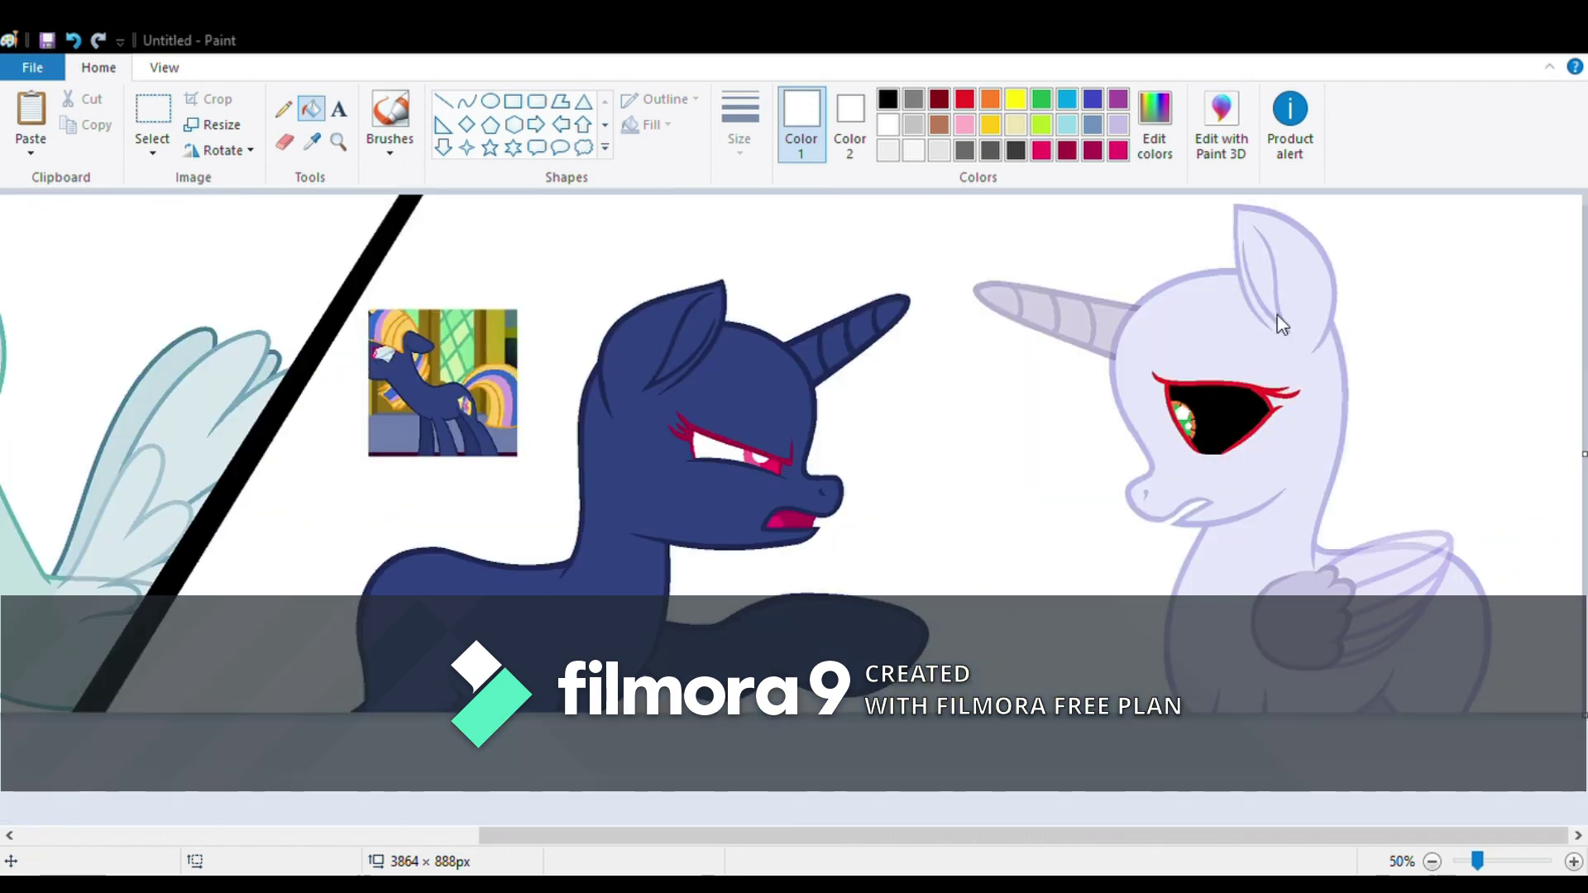
{"action": "left_click", "coordinate": [1432, 861]}
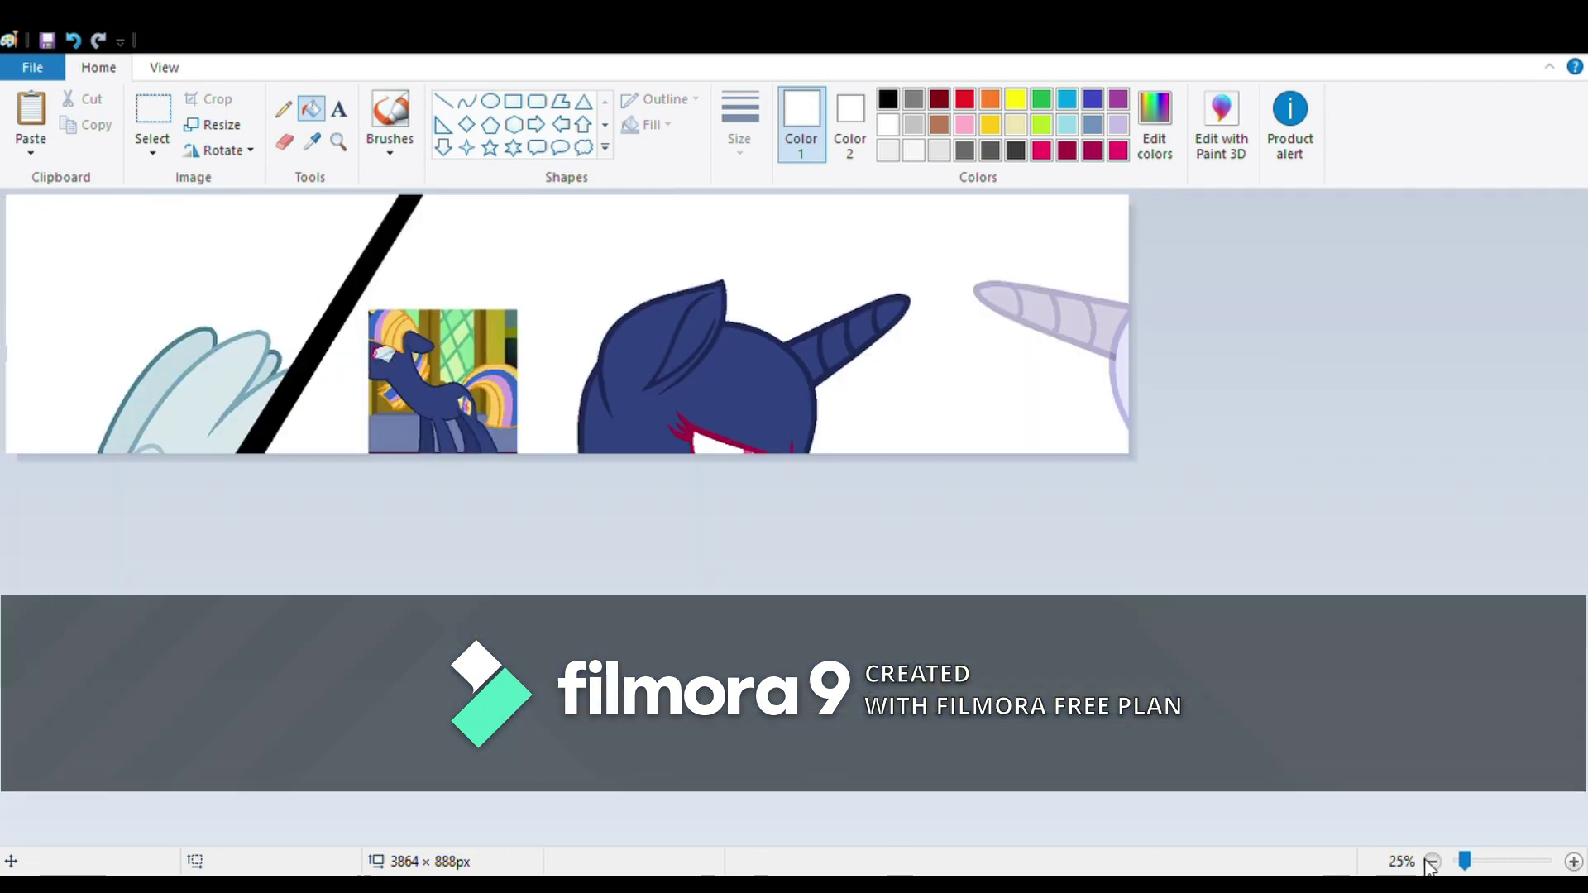
- Move the navy pony reference picture to the blank area above and behind the mint pony's ear, left of the black divider
{"action": "left_click", "coordinate": [339, 141]}
{"action": "left_click", "coordinate": [612, 289]}
{"action": "left_click", "coordinate": [152, 124]}
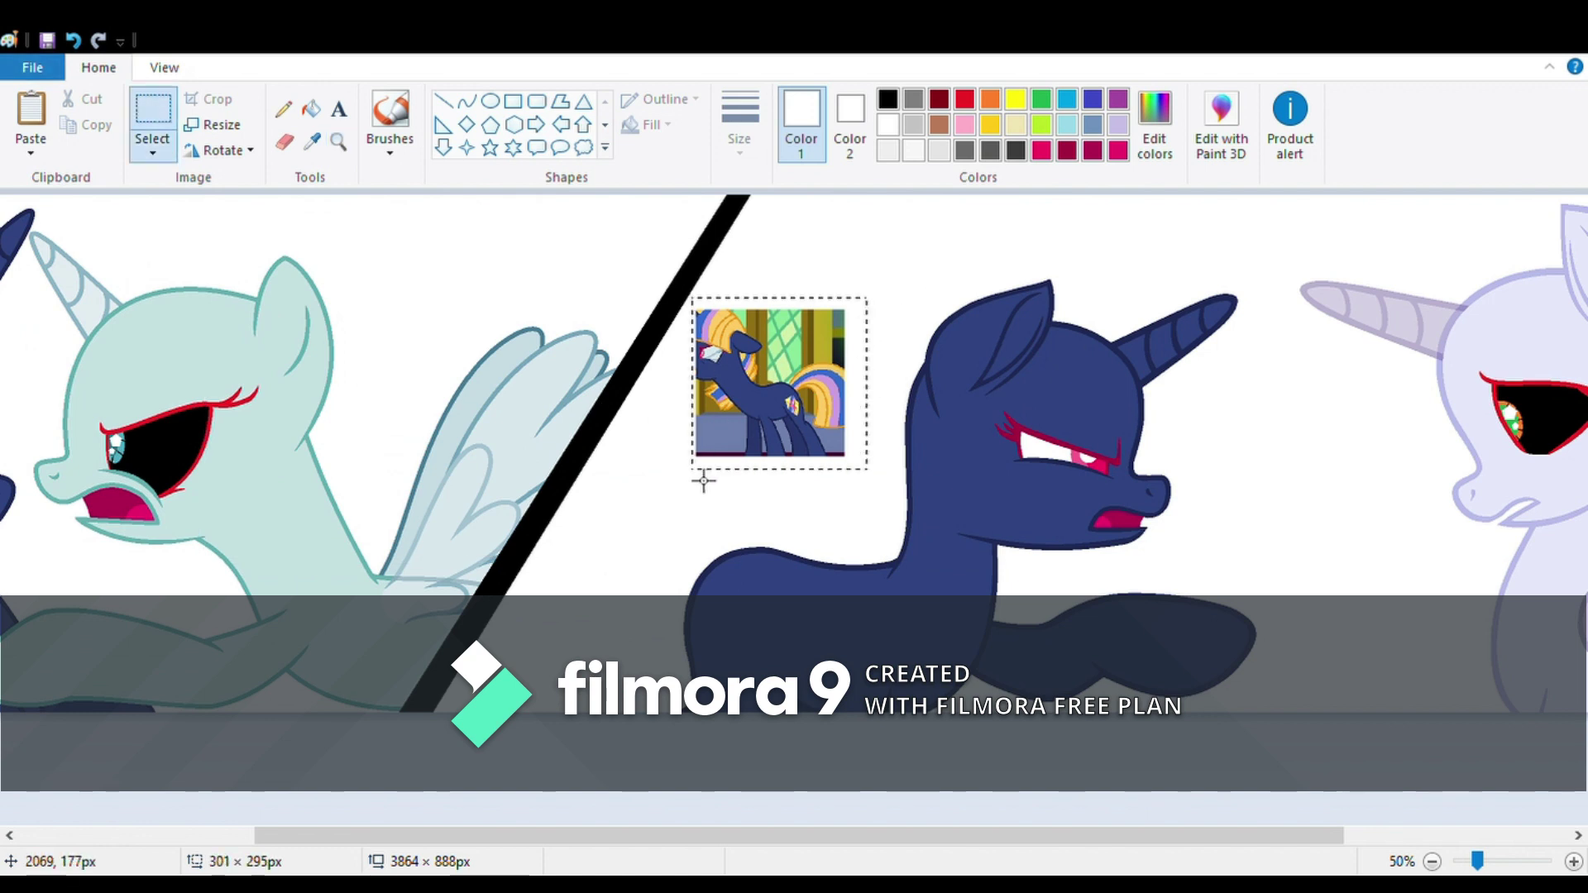
{"action": "left_click_drag", "start_coordinate": [754, 411], "coordinate": [396, 250]}
{"action": "left_click_drag", "start_coordinate": [673, 836], "coordinate": [438, 836]}
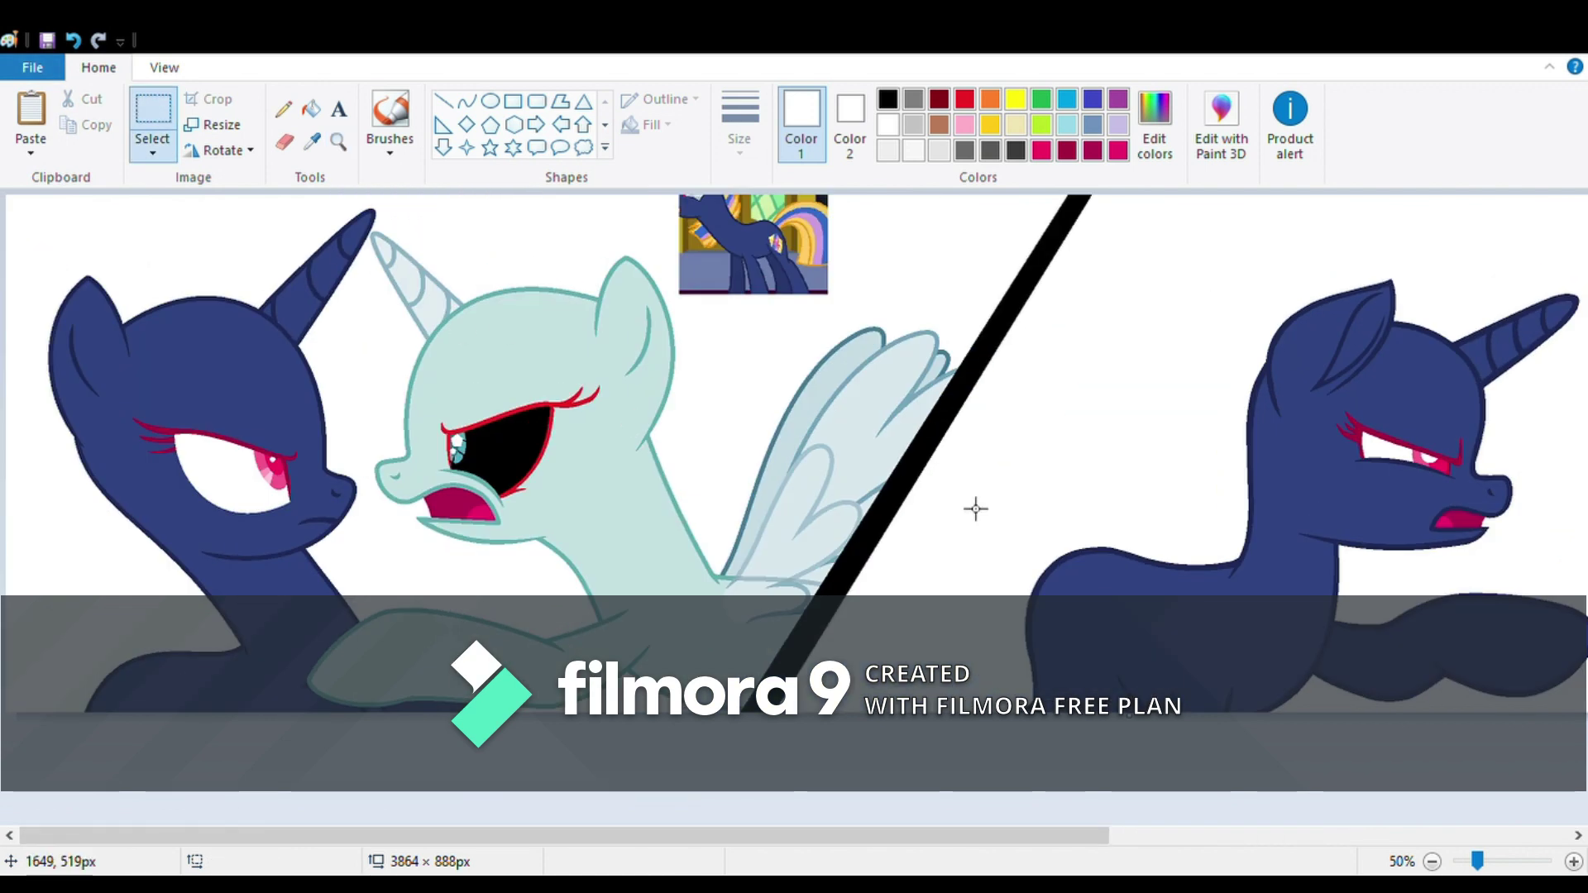
- Erase the mint pony's raised wing by filling its feathers and outlines with the white background colour
{"action": "left_click_drag", "start_coordinate": [951, 514], "coordinate": [156, 195]}
{"action": "key", "text": "ctrl+Page_Up"}
{"action": "left_click", "coordinate": [311, 108]}
{"action": "scroll", "coordinate": [1189, 602], "scroll_direction": "down", "scroll_amount": 3}
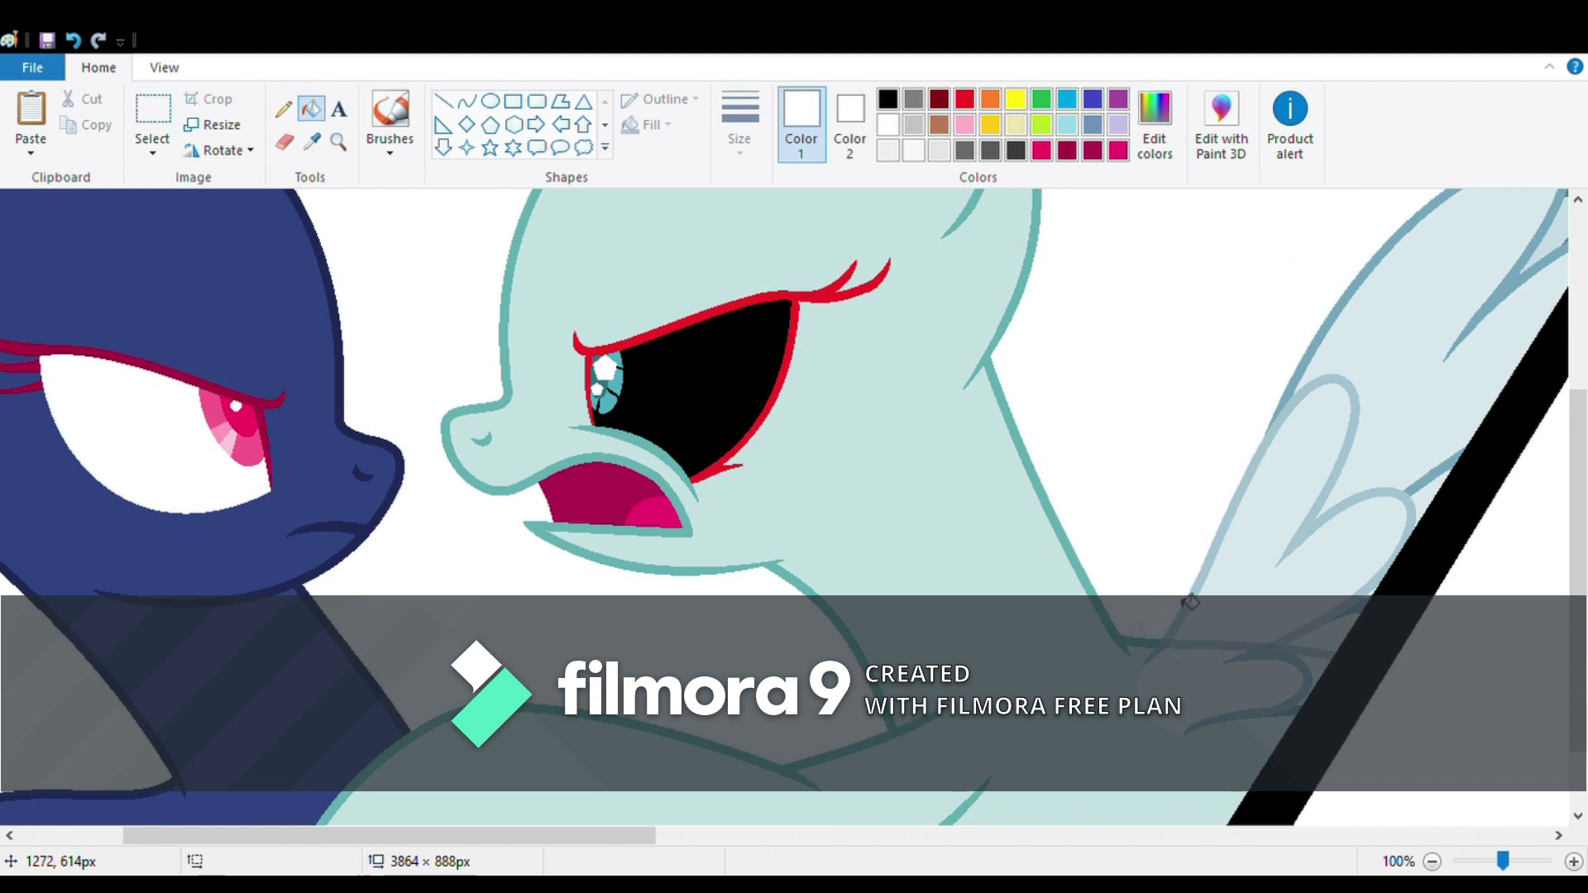
{"action": "scroll", "coordinate": [1139, 464], "scroll_direction": "up", "scroll_amount": 5}
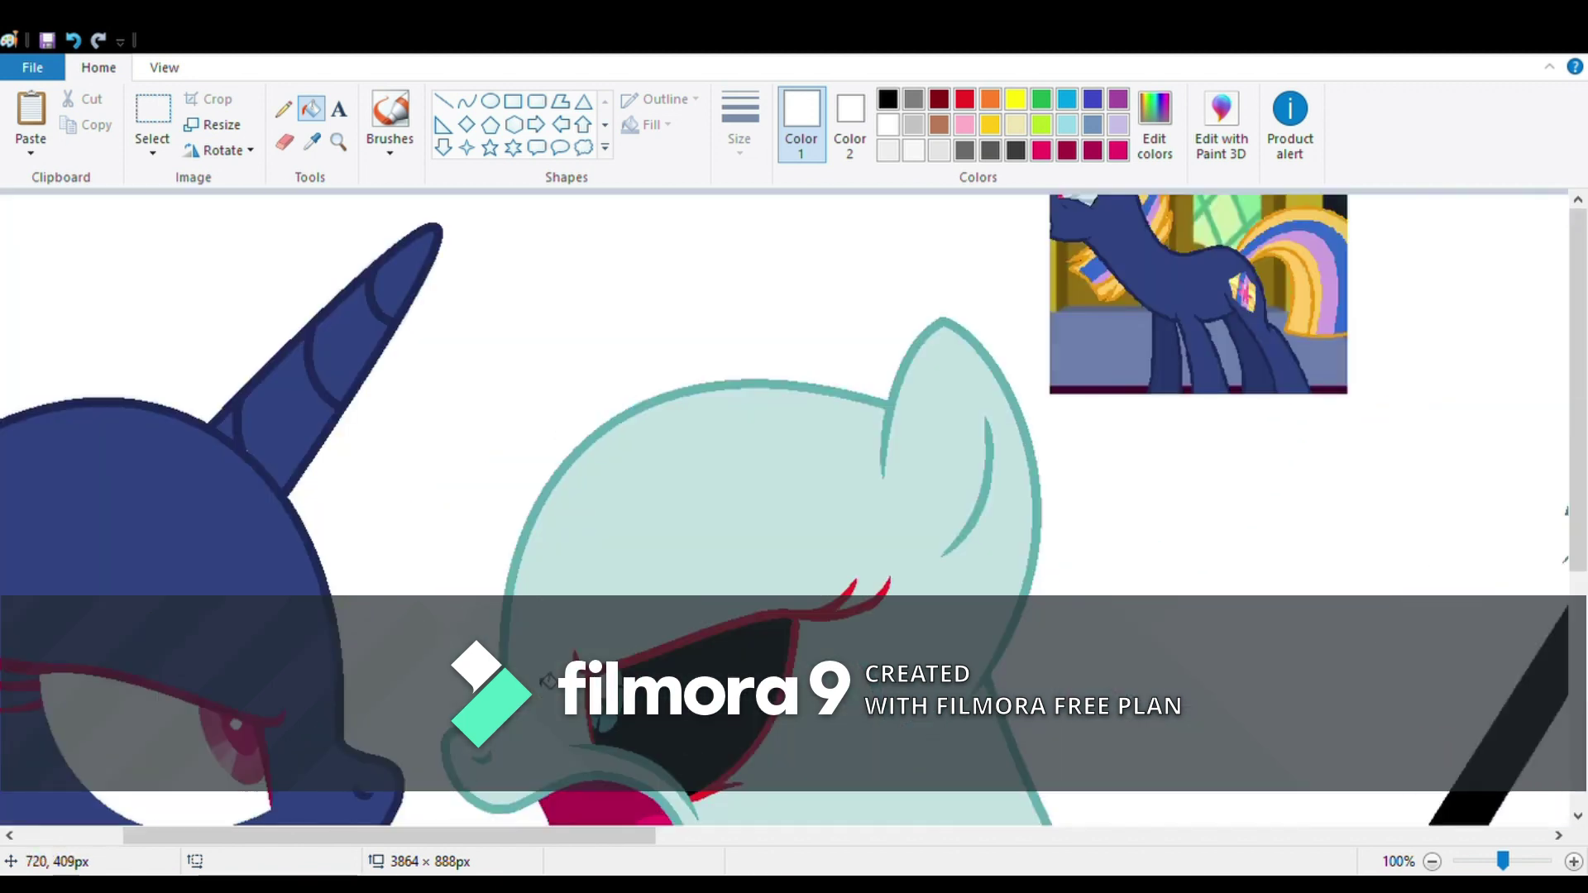
{"action": "scroll", "coordinate": [1336, 539], "scroll_direction": "right", "scroll_amount": 4}
{"action": "scroll", "coordinate": [1300, 564], "scroll_direction": "down", "scroll_amount": 5}
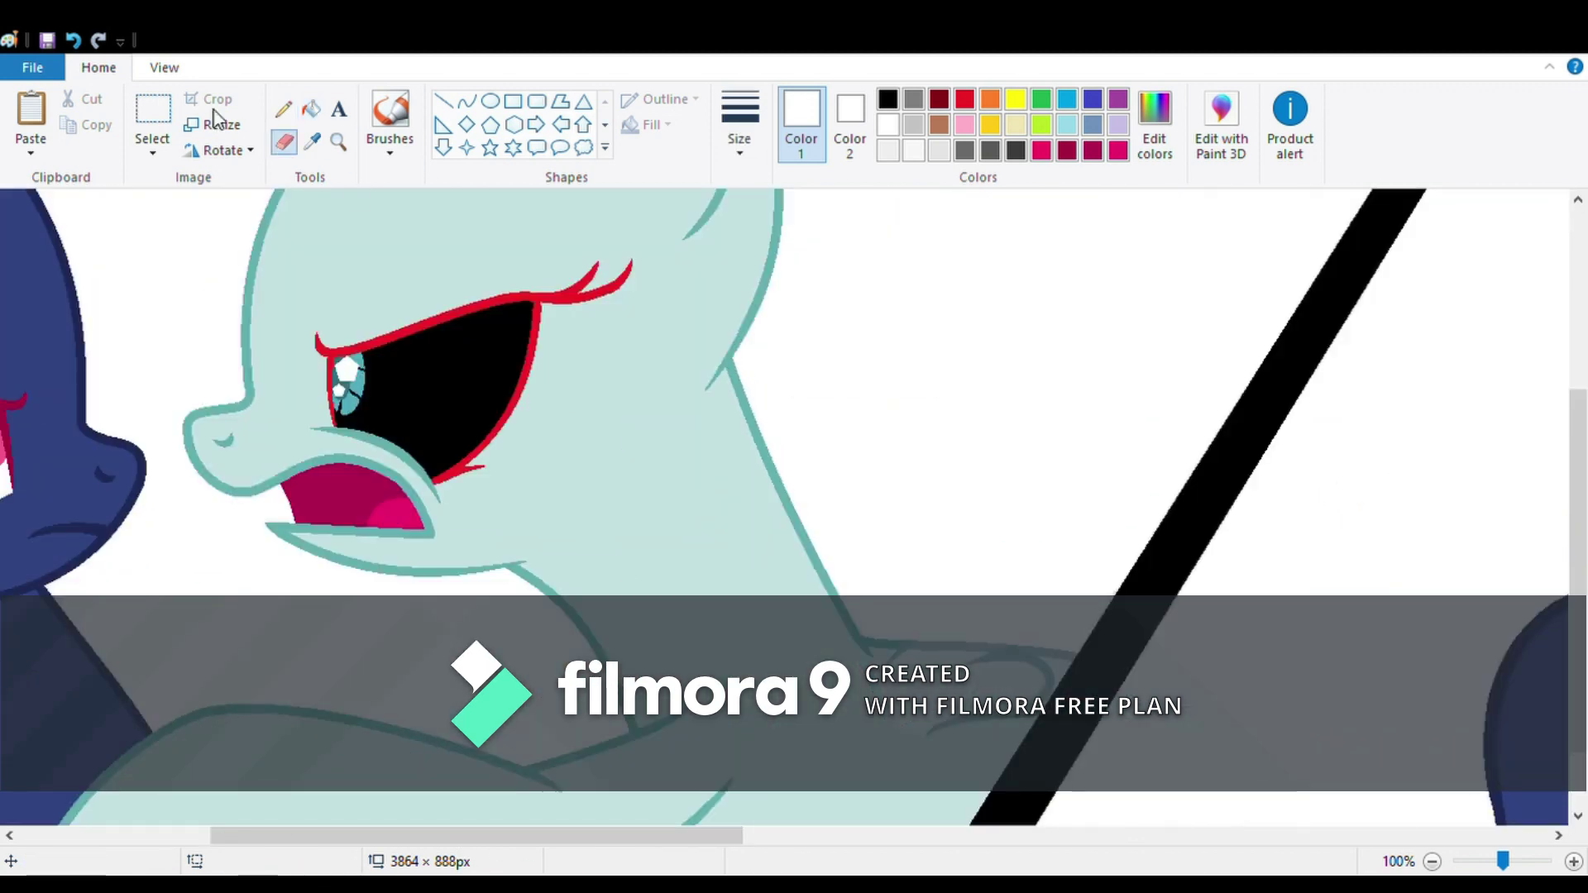
{"action": "left_click", "coordinate": [338, 142]}
{"action": "left_click", "coordinate": [503, 377]}
{"action": "left_click", "coordinate": [1181, 695]}
{"action": "left_click", "coordinate": [1432, 861]}
{"action": "left_click", "coordinate": [1432, 860]}
{"action": "left_click", "coordinate": [1432, 860]}
{"action": "left_click", "coordinate": [1432, 861]}
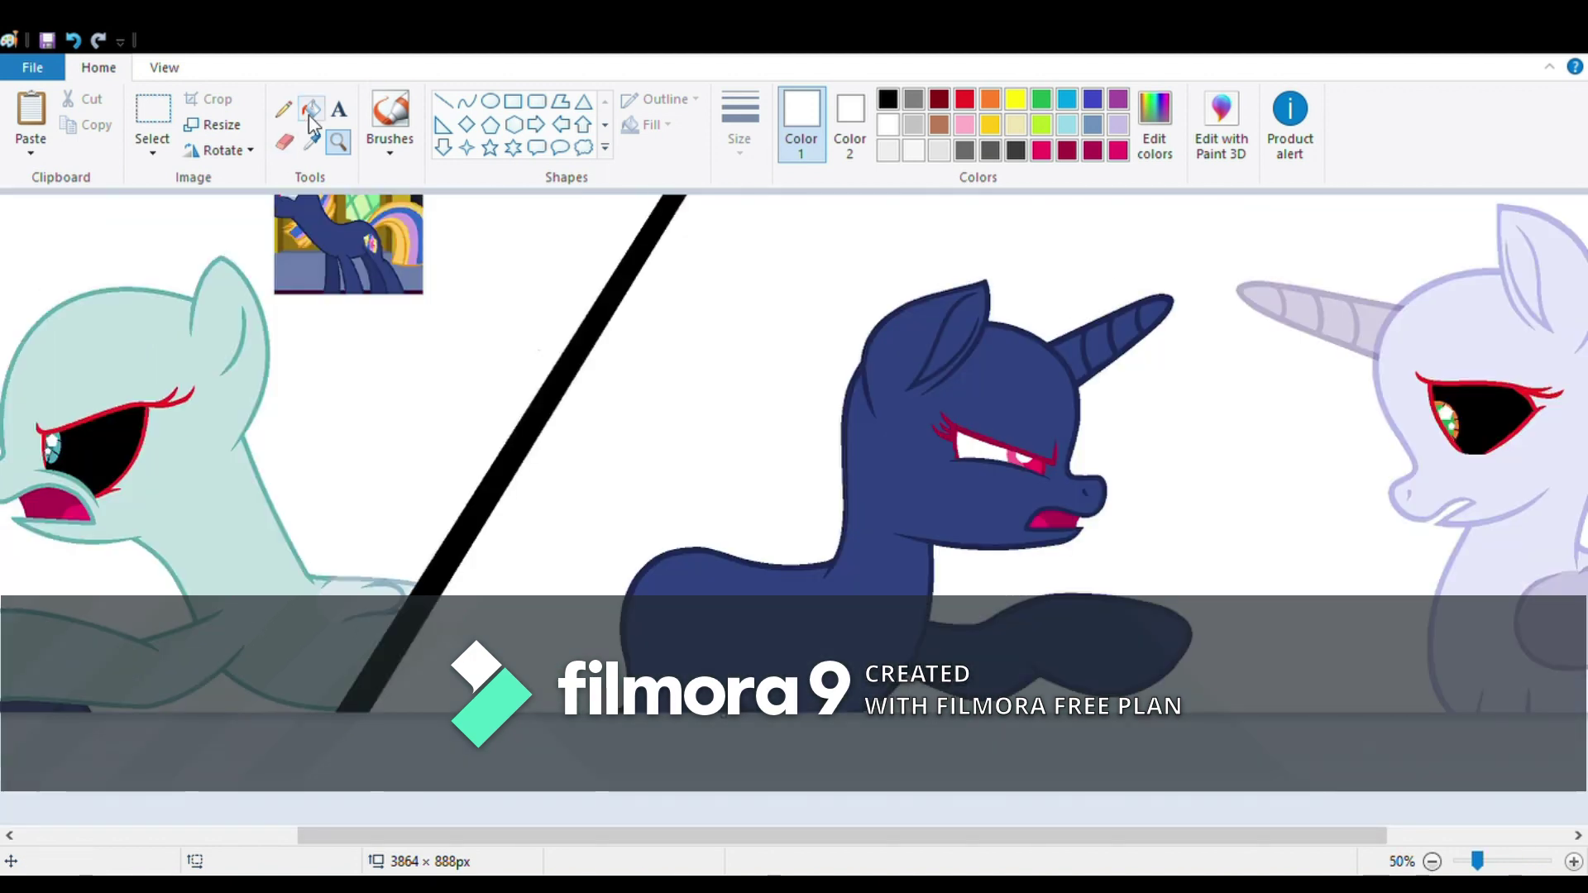
{"action": "left_click", "coordinate": [311, 108]}
{"action": "scroll", "coordinate": [1301, 311], "scroll_direction": "right", "scroll_amount": 3}
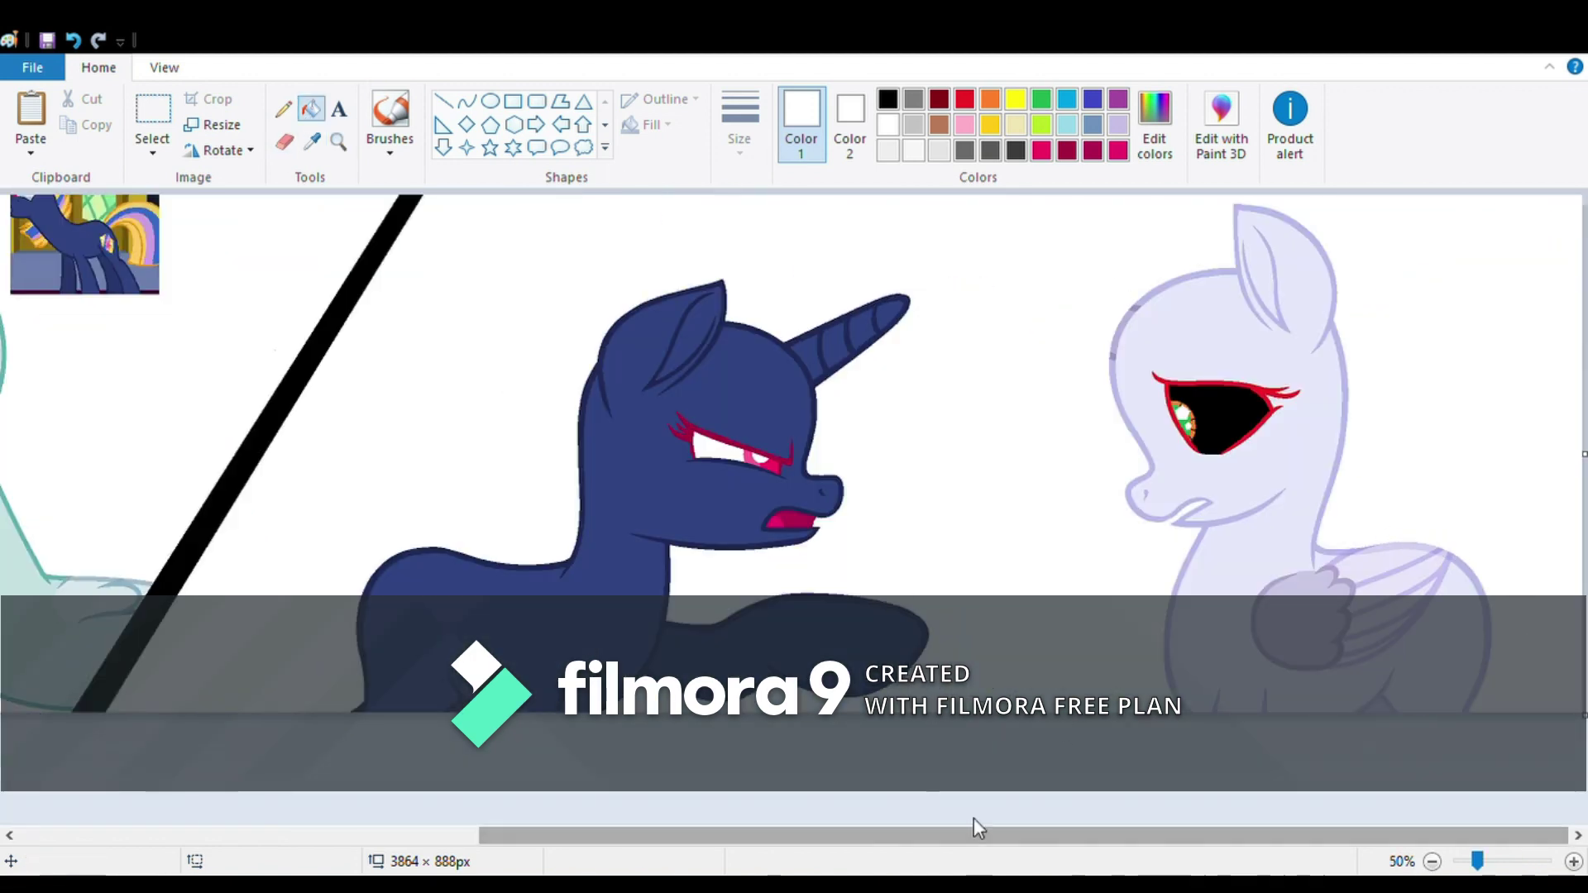
{"action": "left_click_drag", "start_coordinate": [975, 827], "coordinate": [515, 827]}
{"action": "left_click", "coordinate": [339, 141]}
{"action": "left_click", "coordinate": [777, 344]}
{"action": "right_click", "coordinate": [16, 431]}
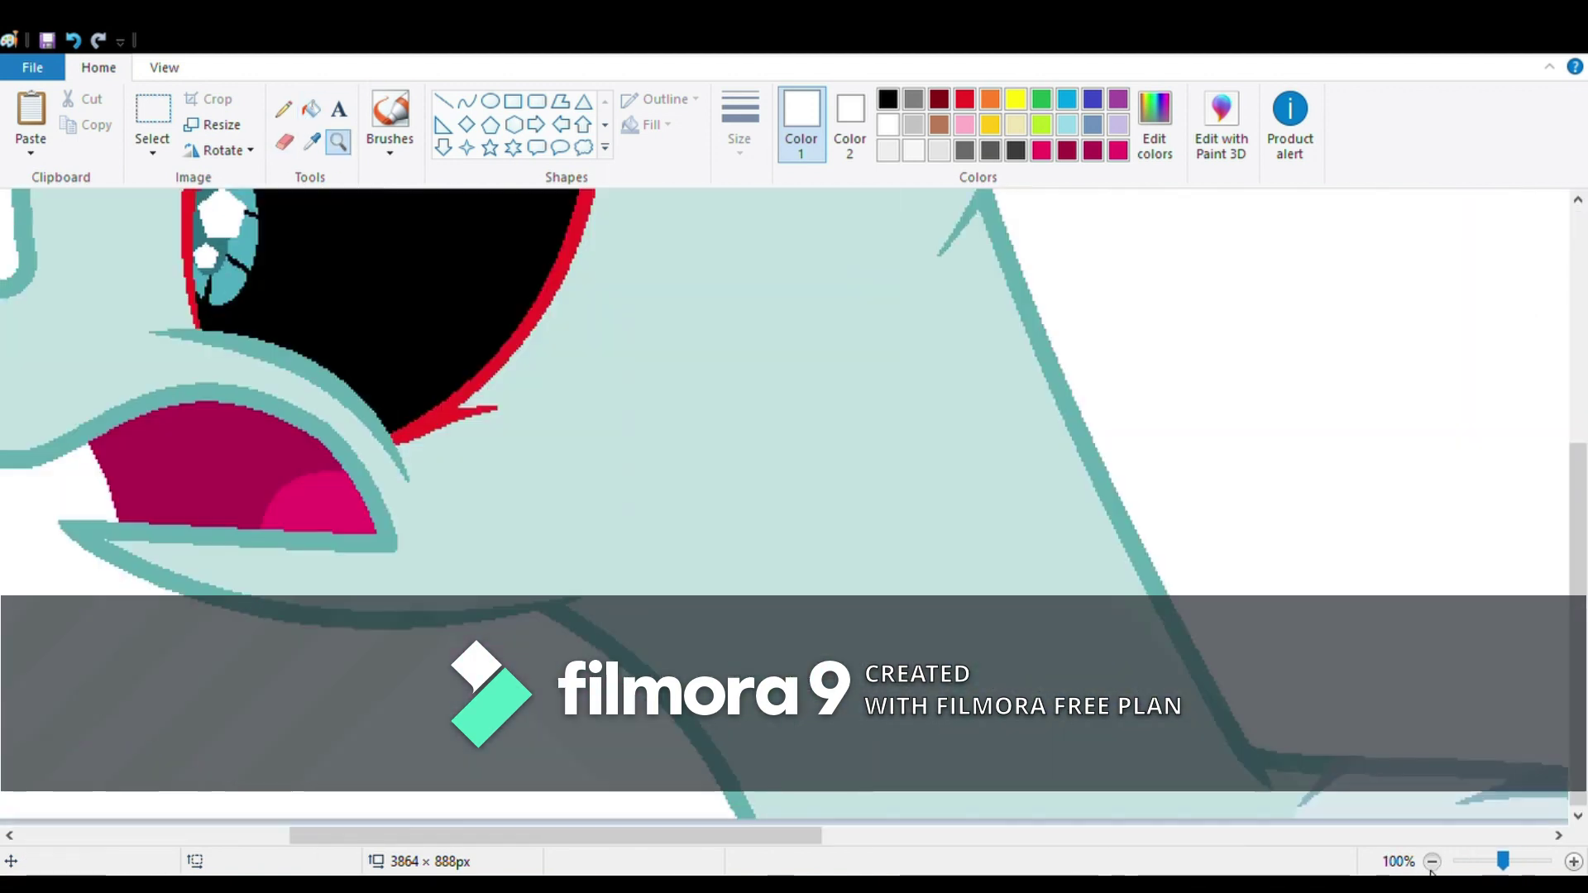
{"action": "right_click", "coordinate": [78, 213]}
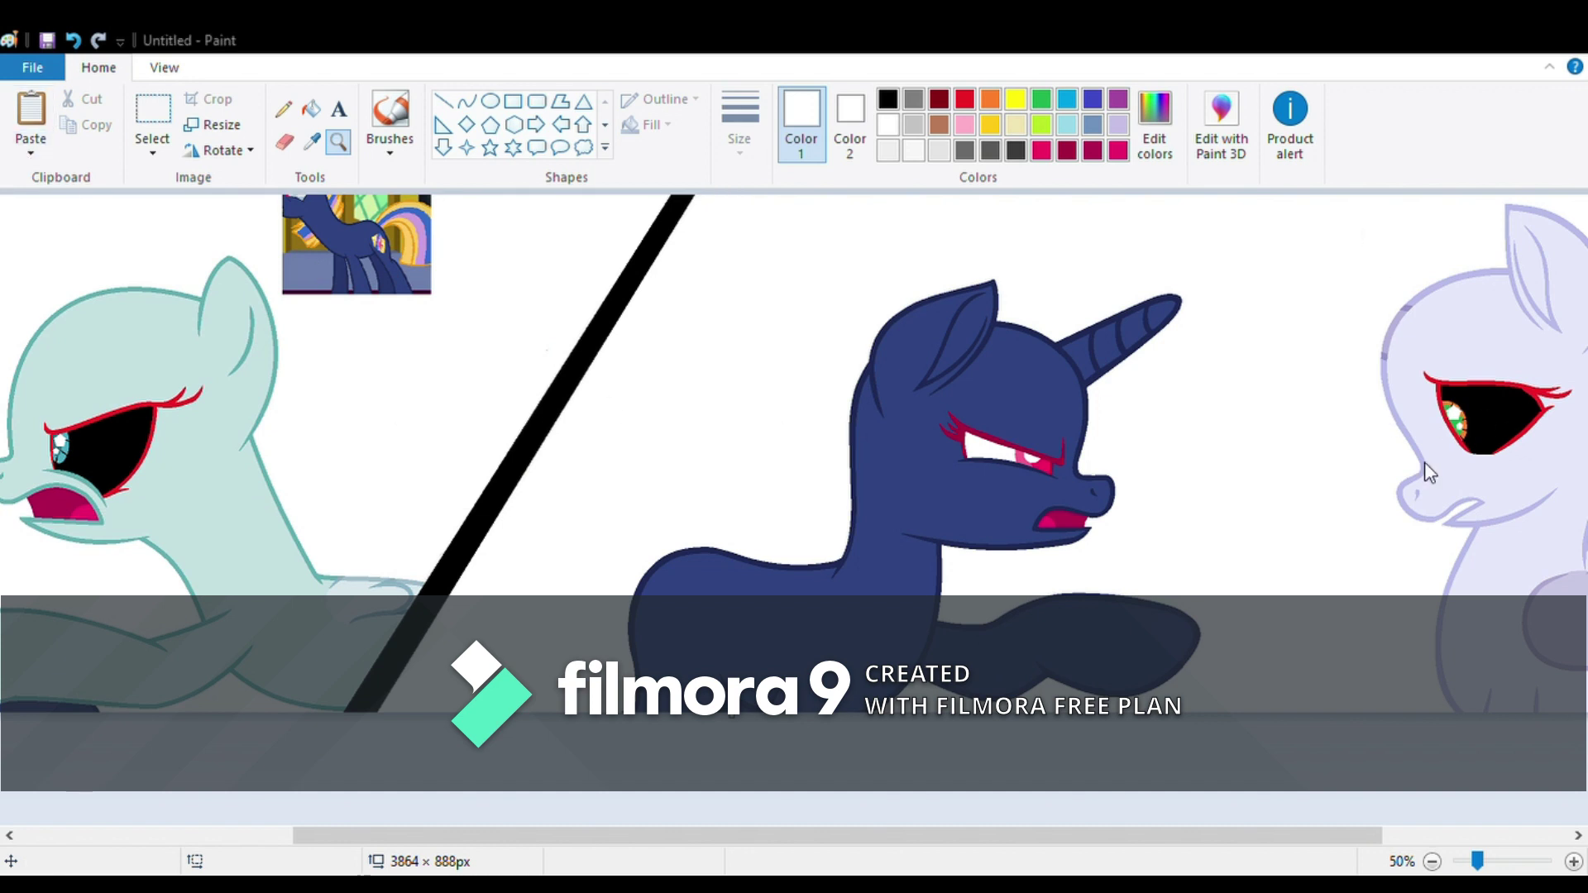
- Copy the face and foreleg area from the red-and-black-haired pony picture and place only that crop beside the navy reference
{"action": "key", "text": "ctrl+v"}
{"action": "left_click_drag", "start_coordinate": [344, 273], "coordinate": [583, 641]}
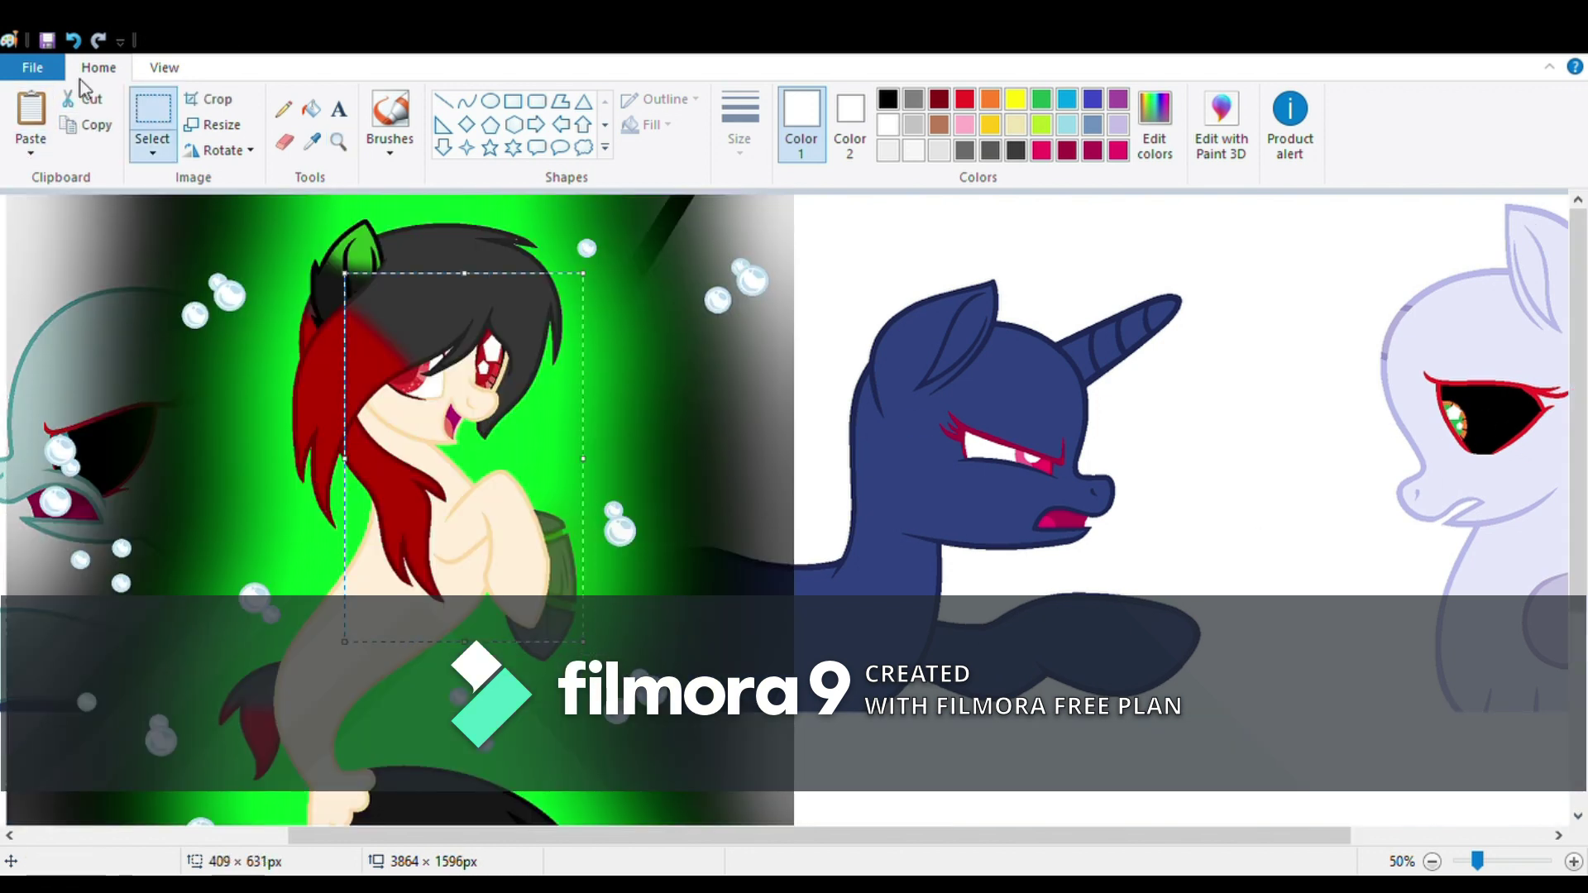
{"action": "key", "text": "ctrl+c"}
{"action": "left_click", "coordinate": [72, 40]}
{"action": "left_click", "coordinate": [31, 111]}
{"action": "left_click_drag", "start_coordinate": [57, 272], "coordinate": [486, 264]}
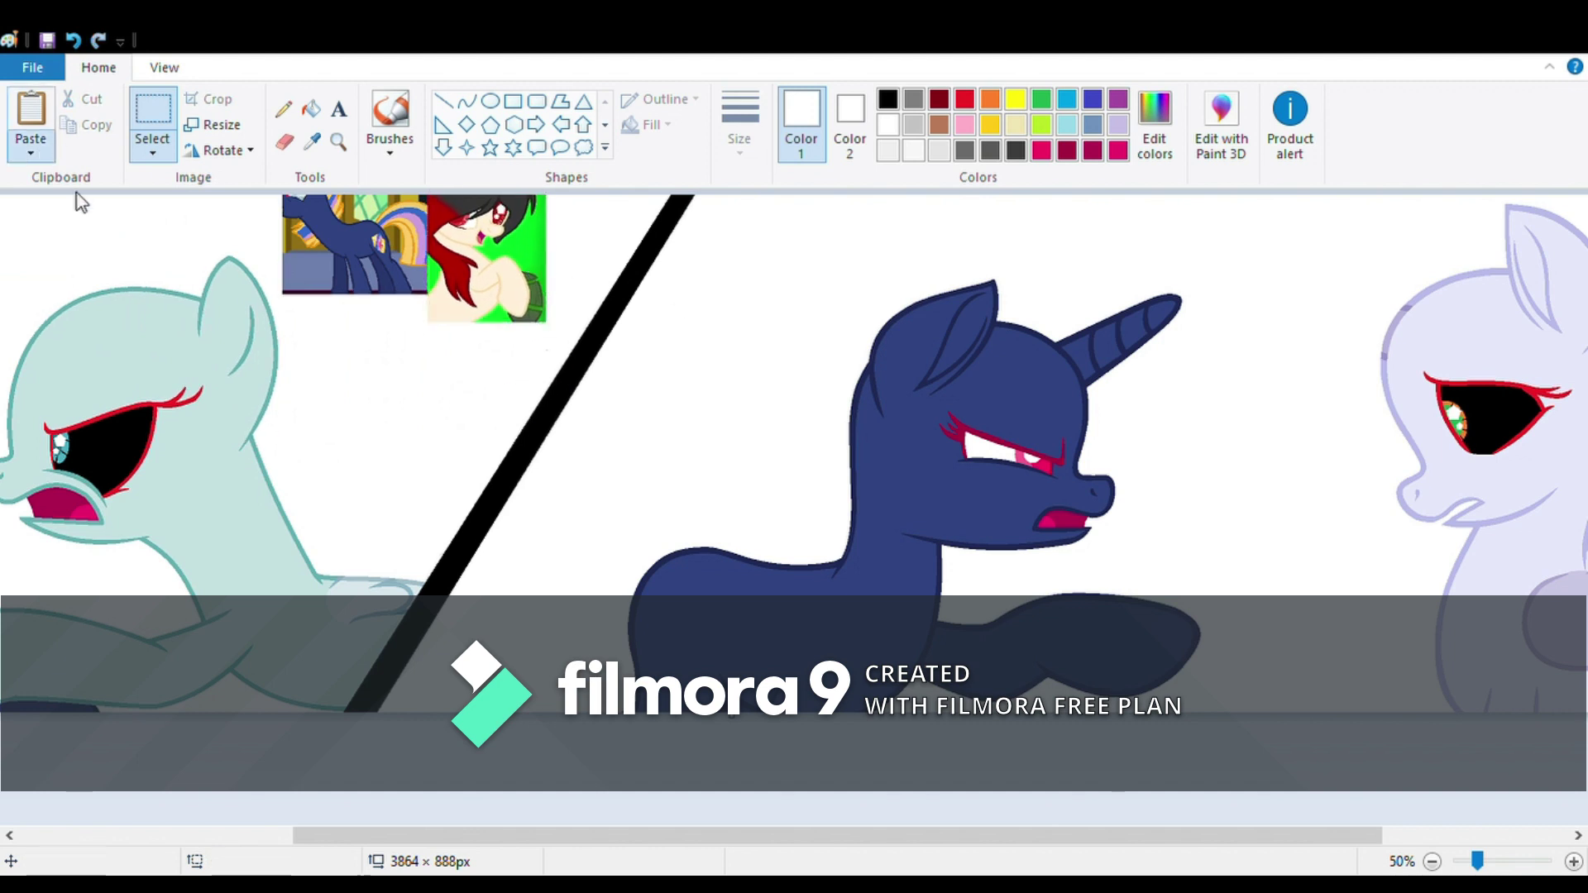
- Copy the head area from the gray, dark-haired pony picture and place only that crop beneath the two reference crops
{"action": "key", "text": "ctrl+v"}
{"action": "left_click_drag", "start_coordinate": [91, 287], "coordinate": [354, 523]}
{"action": "key", "text": "ctrl+c"}
{"action": "left_click", "coordinate": [73, 39]}
{"action": "left_click", "coordinate": [73, 39]}
{"action": "left_click", "coordinate": [31, 112]}
{"action": "left_click_drag", "start_coordinate": [270, 432], "coordinate": [119, 309]}
{"action": "left_click_drag", "start_coordinate": [111, 285], "coordinate": [458, 382]}
{"action": "left_click", "coordinate": [614, 413]}
{"action": "key", "text": "ctrl+v"}
{"action": "left_click_drag", "start_coordinate": [727, 680], "coordinate": [674, 550]}
{"action": "left_click_drag", "start_coordinate": [579, 434], "coordinate": [774, 322]}
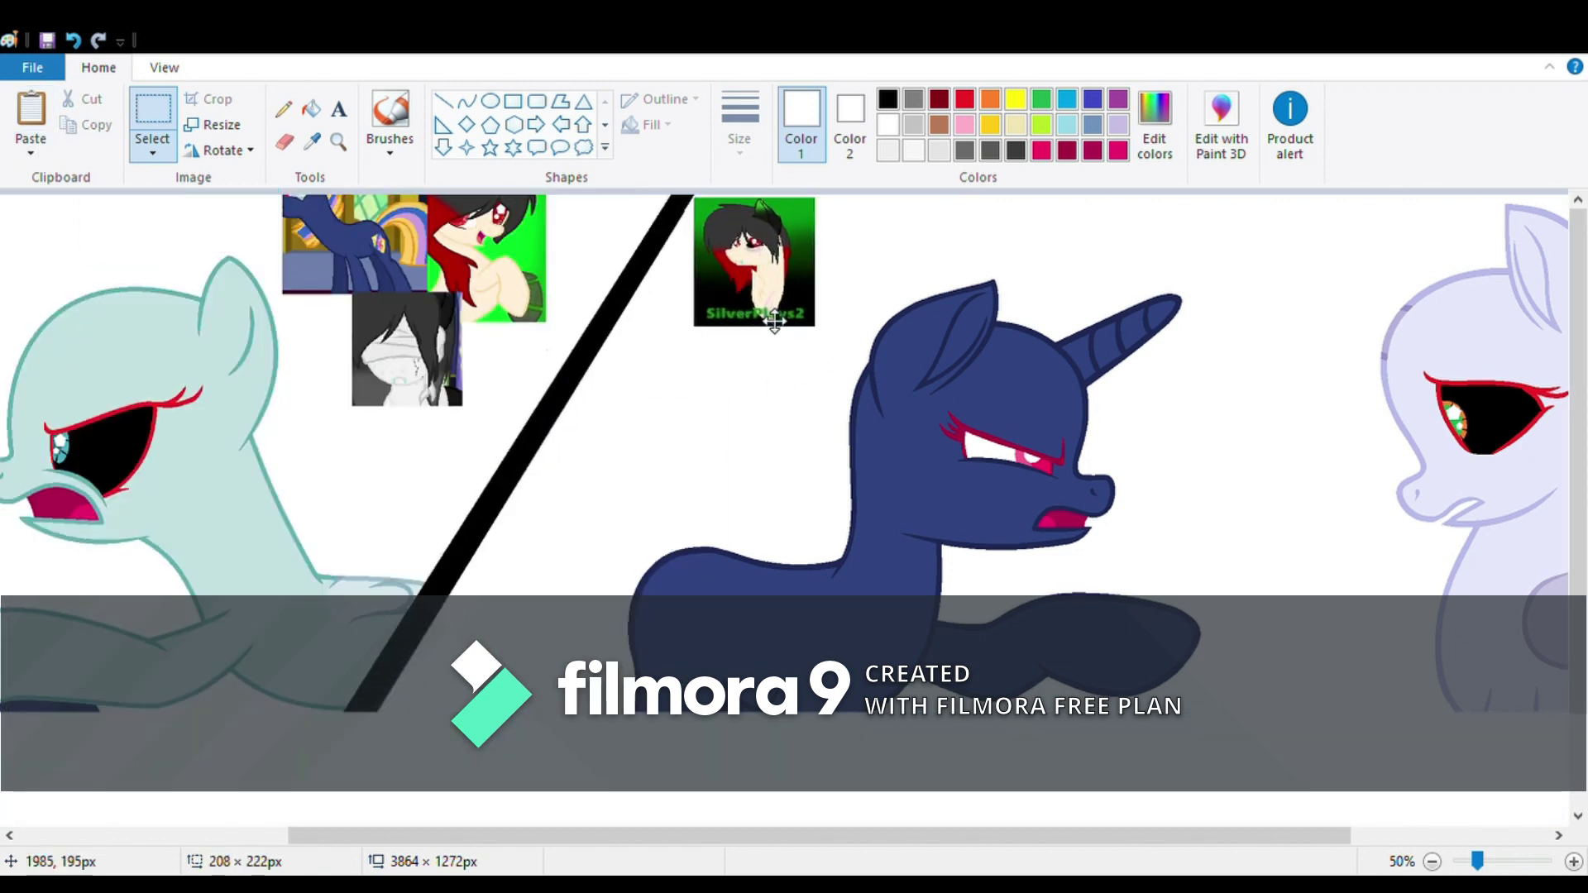
{"action": "left_click", "coordinate": [73, 40]}
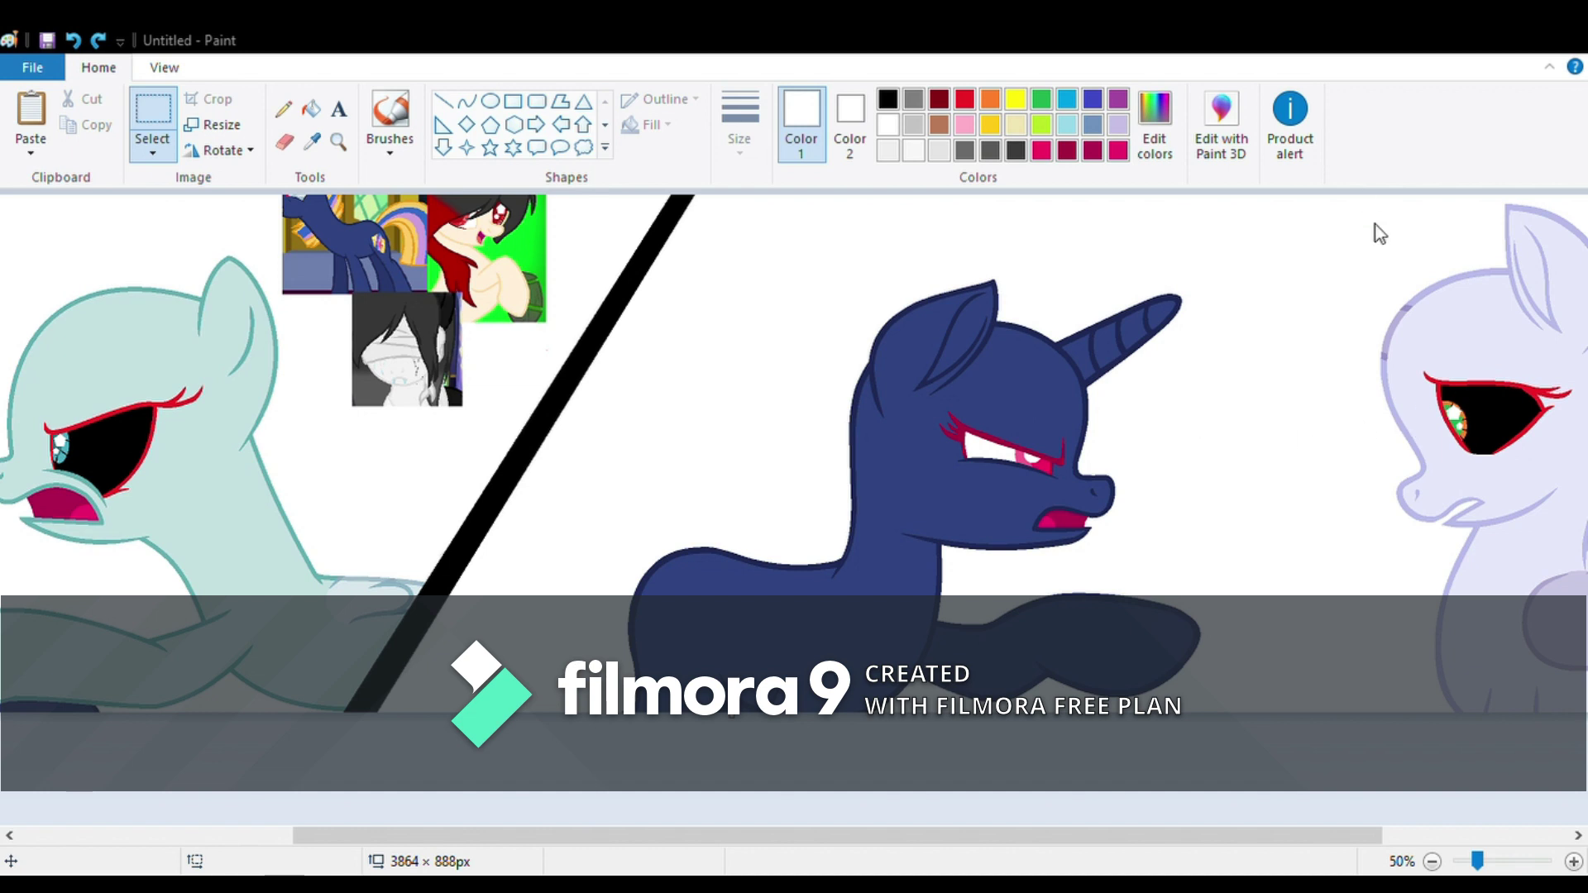
{"action": "key", "text": "ctrl+v"}
{"action": "key", "text": "ctrl+z"}
- Copy the gray-and-green detail from another reference picture and place that crop to the right of the gray pony crop
{"action": "key", "text": "ctrl+v"}
{"action": "left_click_drag", "start_coordinate": [303, 638], "coordinate": [154, 328]}
{"action": "left_click_drag", "start_coordinate": [79, 259], "coordinate": [492, 354]}
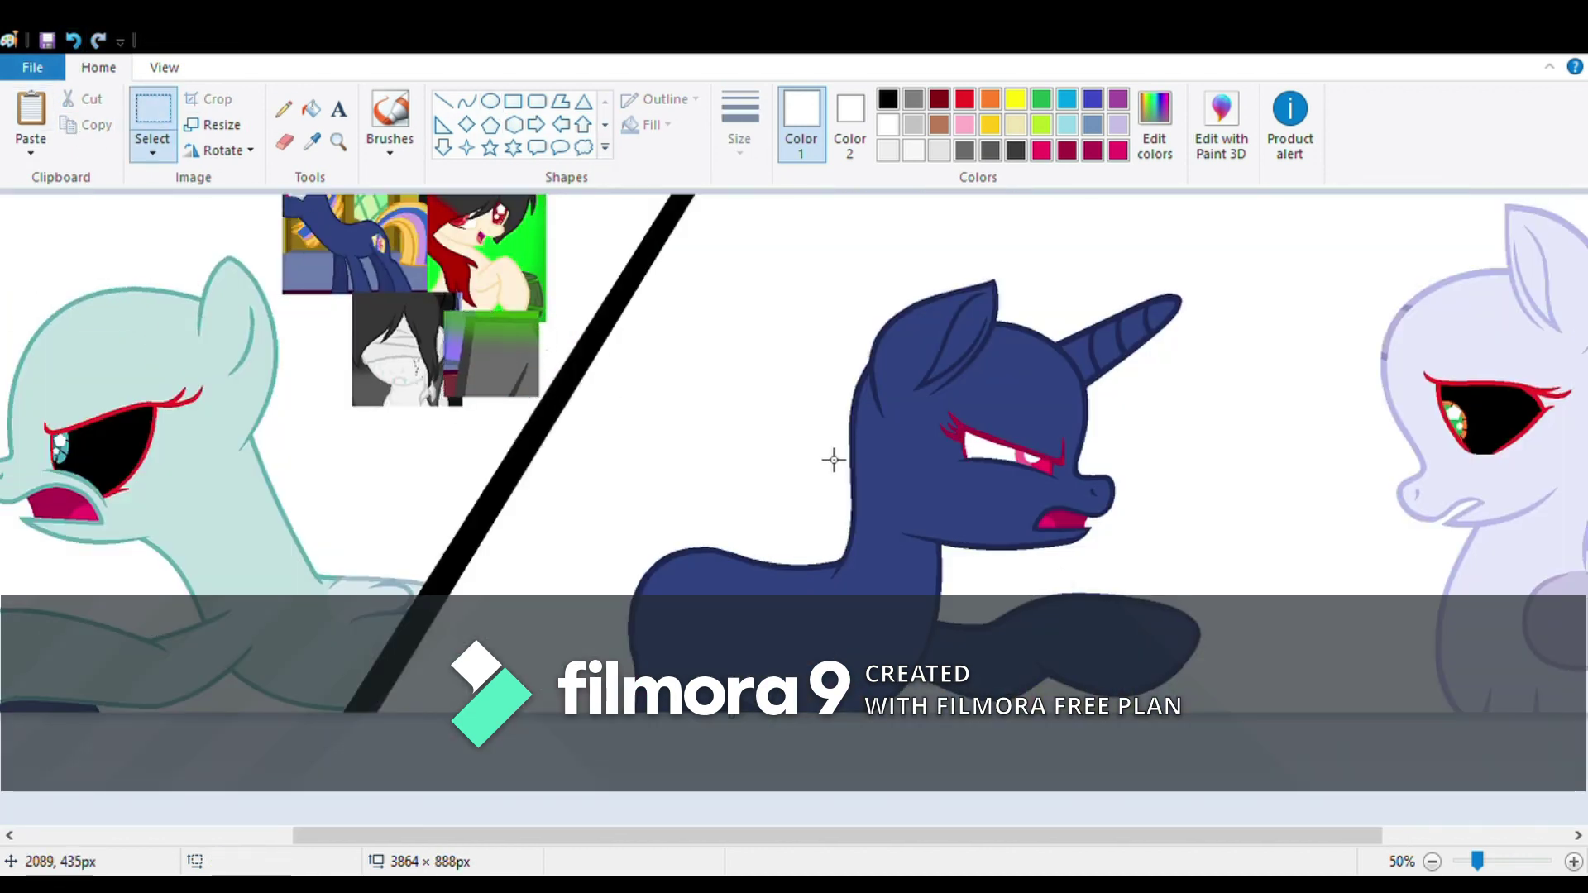
{"action": "scroll", "coordinate": [833, 460], "scroll_direction": "left", "scroll_amount": 5}
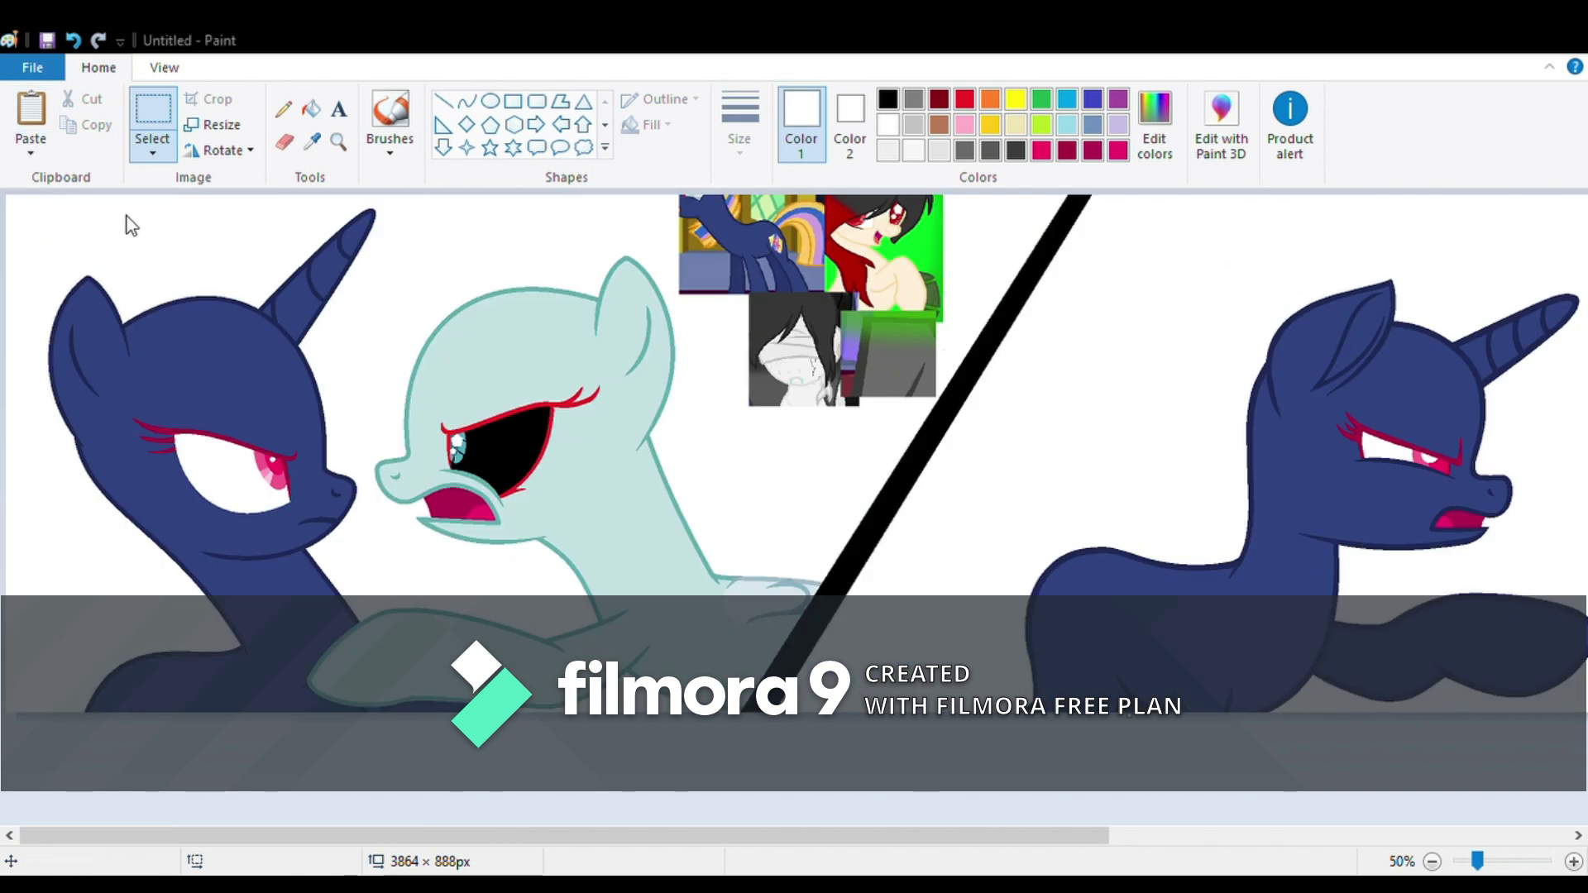
- Copy the black-and-green ear from the large head portrait and place only that crop beside the red-haired pony reference
{"action": "key", "text": "ctrl+v"}
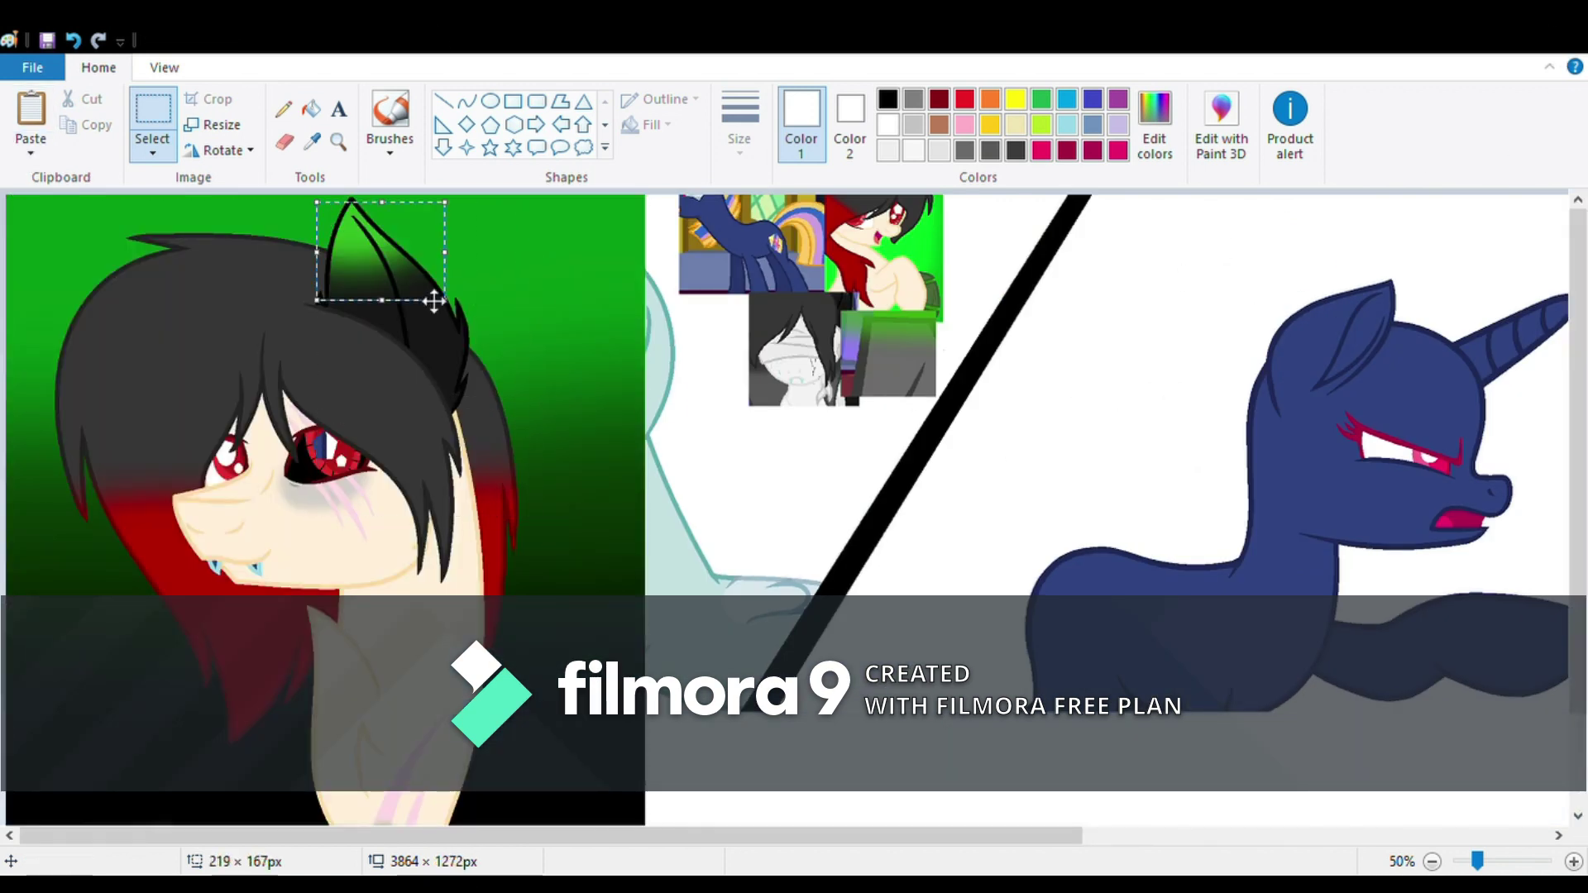
{"action": "left_click", "coordinate": [76, 42]}
{"action": "key", "text": "ctrl+v"}
{"action": "left_click_drag", "start_coordinate": [108, 252], "coordinate": [1008, 234]}
{"action": "left_click", "coordinate": [584, 298]}
- Sample bright red from the red-haired pony's iris and fill the top iris segment of the mint and lilac ponies' eyes
{"action": "left_click", "coordinate": [338, 141]}
{"action": "scroll", "coordinate": [339, 142], "scroll_direction": "up", "scroll_amount": 3}
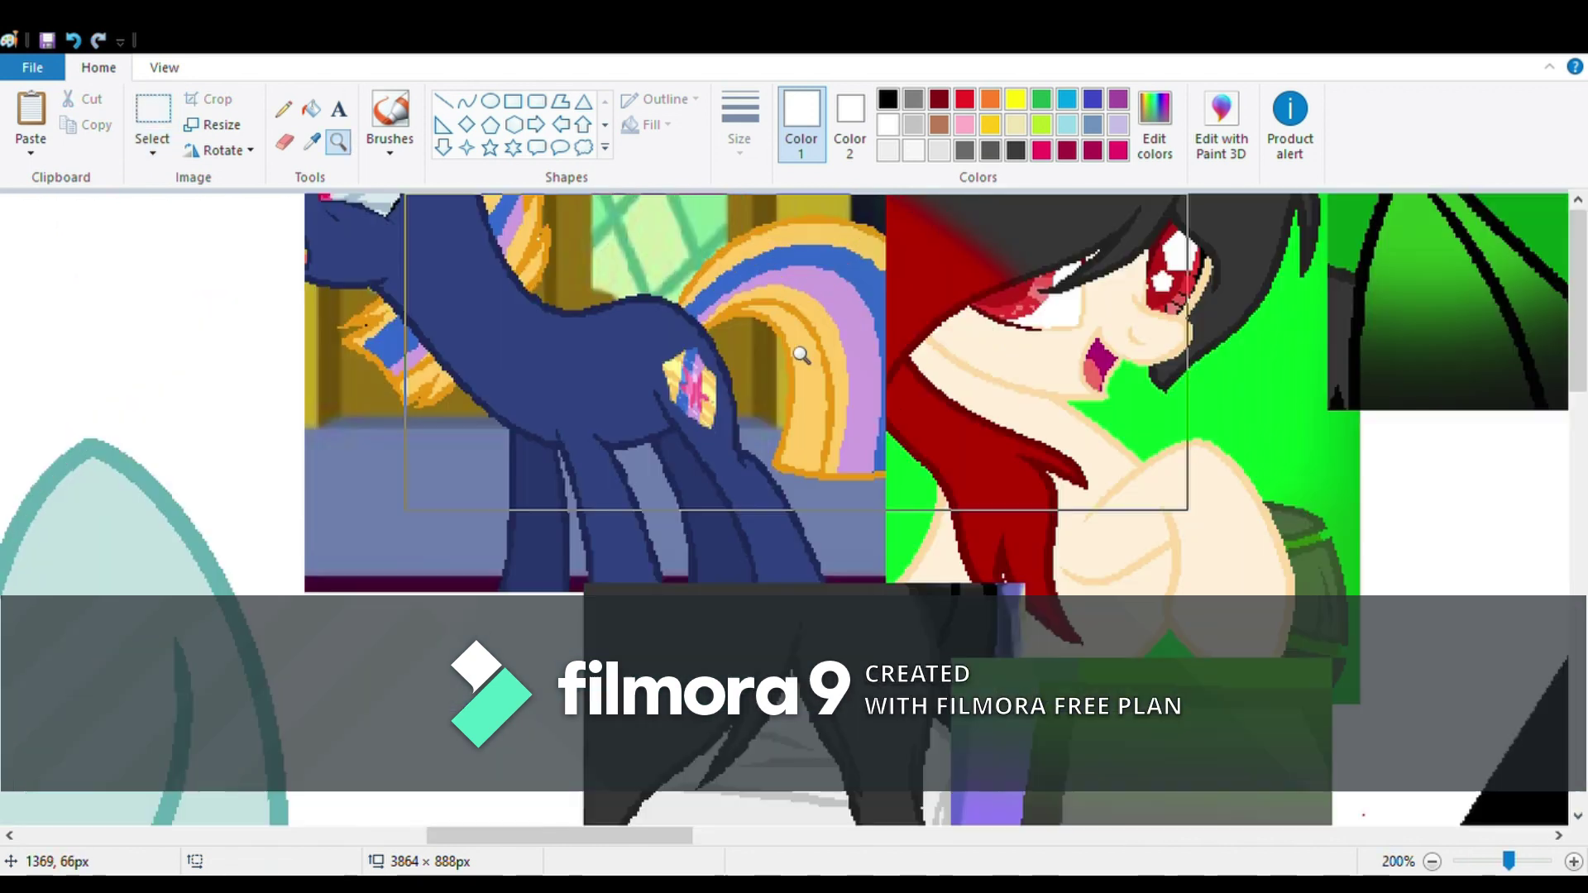
{"action": "left_click", "coordinate": [312, 120]}
{"action": "left_click", "coordinate": [960, 362]}
{"action": "scroll", "coordinate": [514, 850], "scroll_direction": "down", "scroll_amount": 3}
{"action": "scroll", "coordinate": [514, 850], "scroll_direction": "down", "scroll_amount": 1}
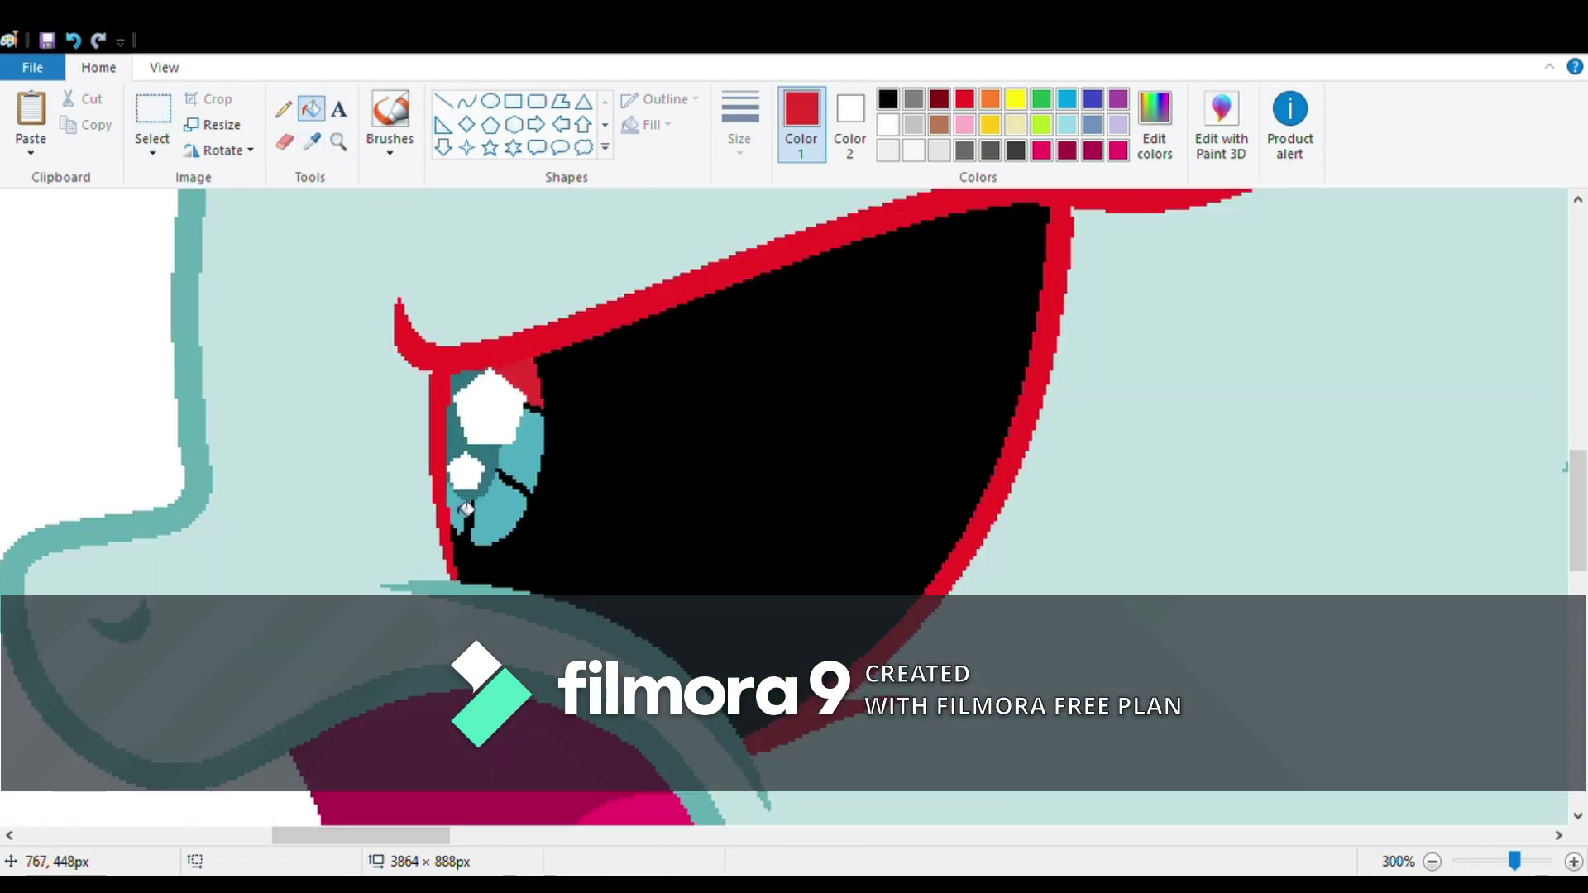
{"action": "left_click_drag", "start_coordinate": [414, 835], "coordinate": [1311, 835]}
{"action": "scroll", "coordinate": [633, 395], "scroll_direction": "up", "scroll_amount": 2}
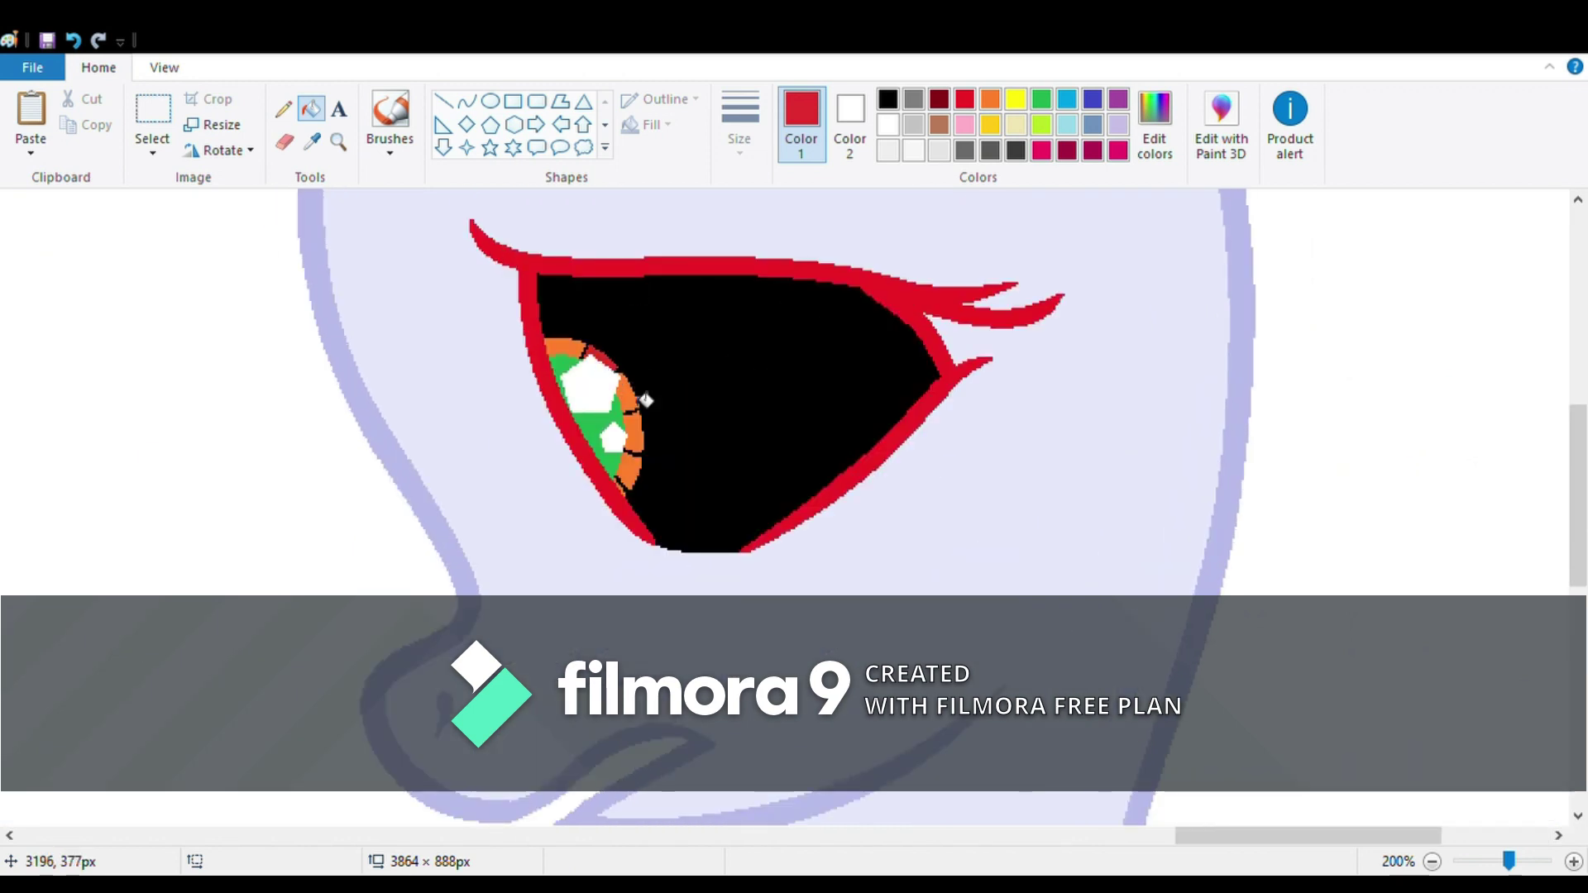
{"action": "scroll", "coordinate": [729, 429], "scroll_direction": "up", "scroll_amount": 2}
- Sample the lighter red and pink iris shades from the reference and fill the lower iris segments of both ponies' eyes
{"action": "left_click", "coordinate": [312, 141]}
{"action": "left_click_drag", "start_coordinate": [1228, 836], "coordinate": [513, 843]}
{"action": "left_click", "coordinate": [1126, 291]}
{"action": "scroll", "coordinate": [538, 835], "scroll_direction": "down", "scroll_amount": 5}
{"action": "scroll", "coordinate": [375, 276], "scroll_direction": "up", "scroll_amount": 5}
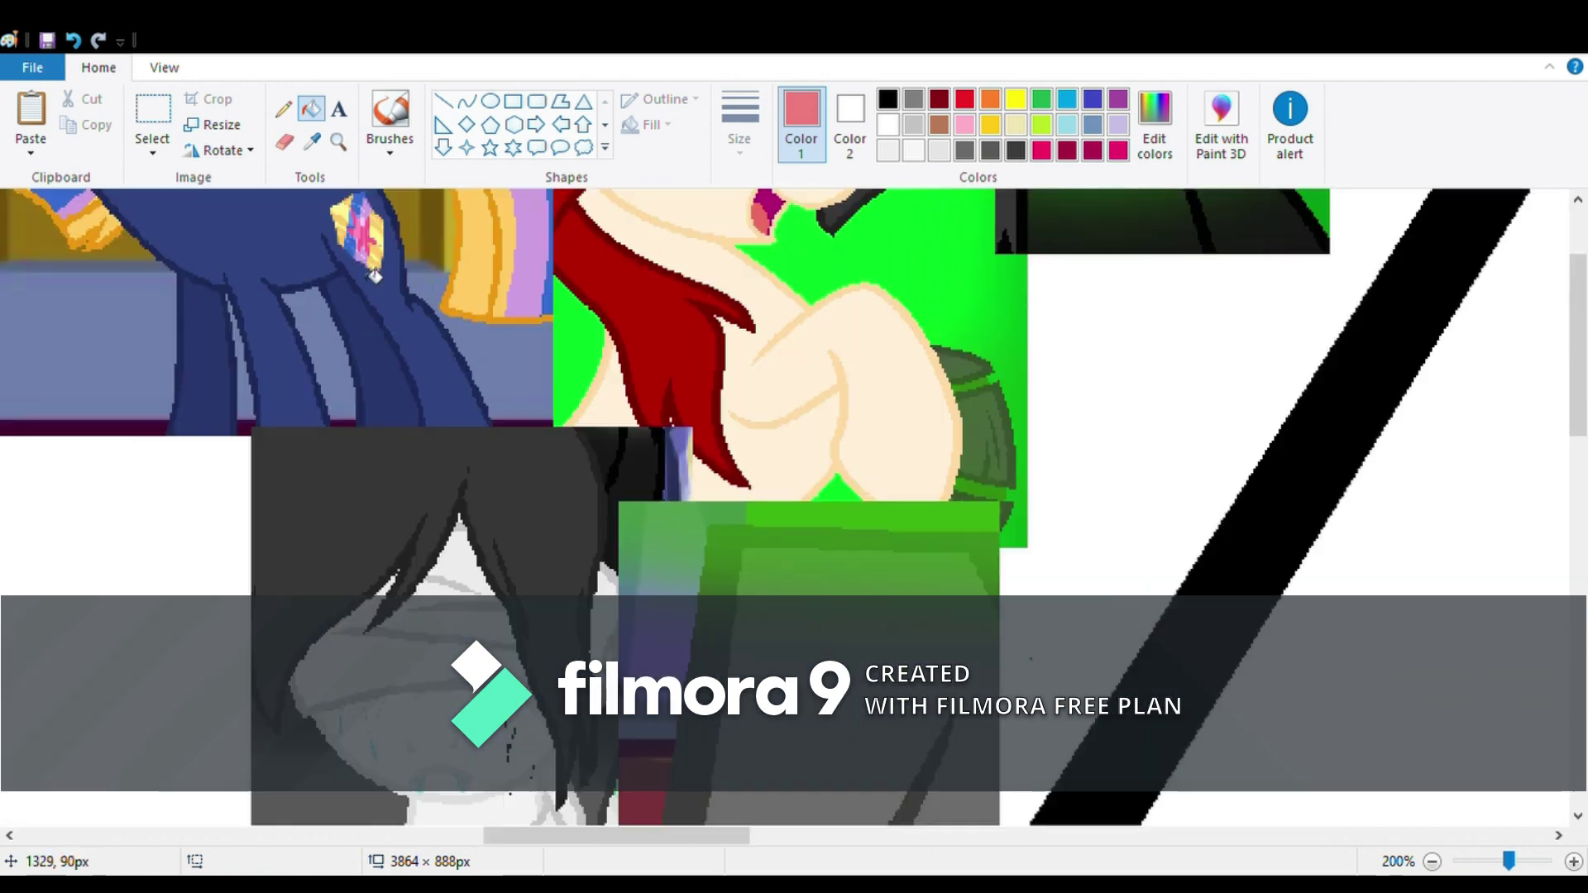
- Sample the dark red from the reference eye and fill the inner iris of the mint and lilac ponies' eyes
{"action": "scroll", "coordinate": [375, 275], "scroll_direction": "up", "scroll_amount": 3}
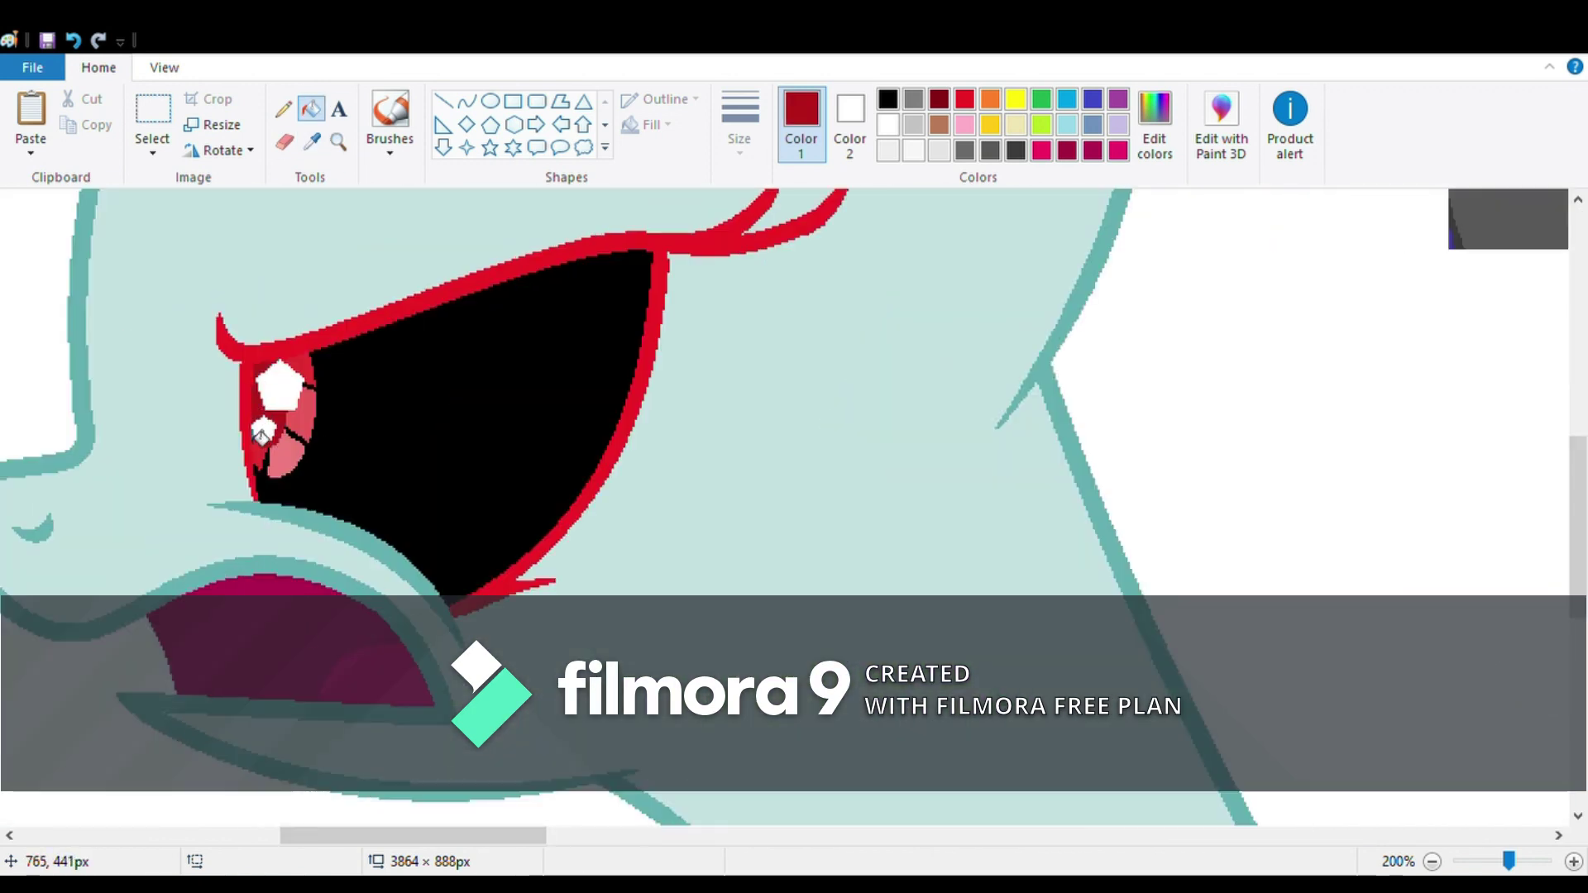
{"action": "left_click", "coordinate": [337, 142]}
{"action": "left_click", "coordinate": [337, 356]}
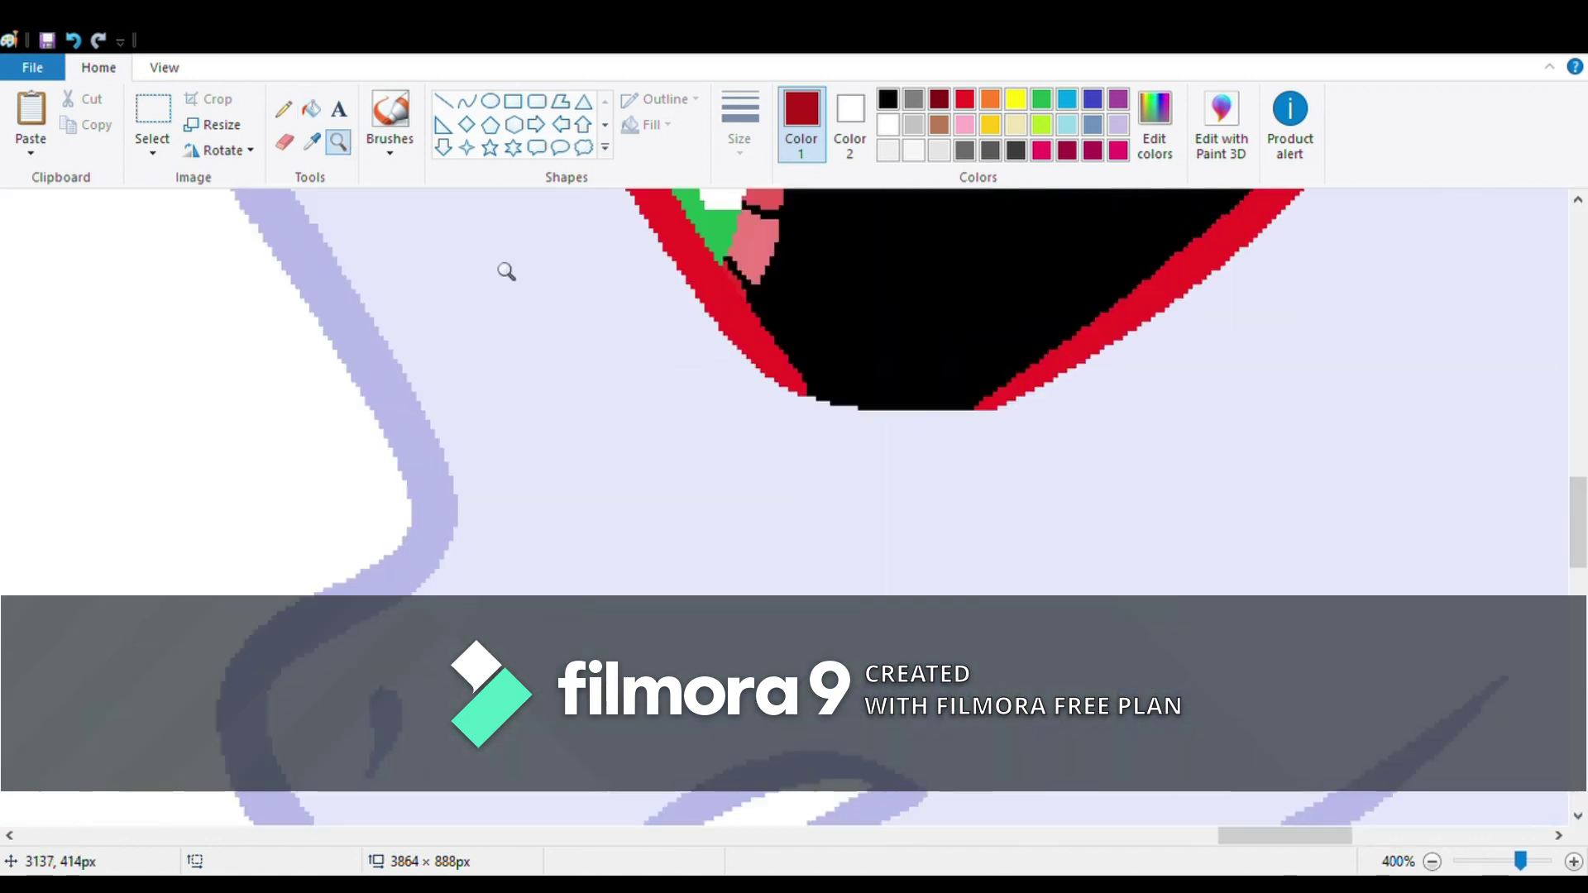
{"action": "left_click", "coordinate": [506, 270]}
{"action": "left_click", "coordinate": [613, 414]}
{"action": "left_click", "coordinate": [1432, 860]}
{"action": "left_click", "coordinate": [1433, 861]}
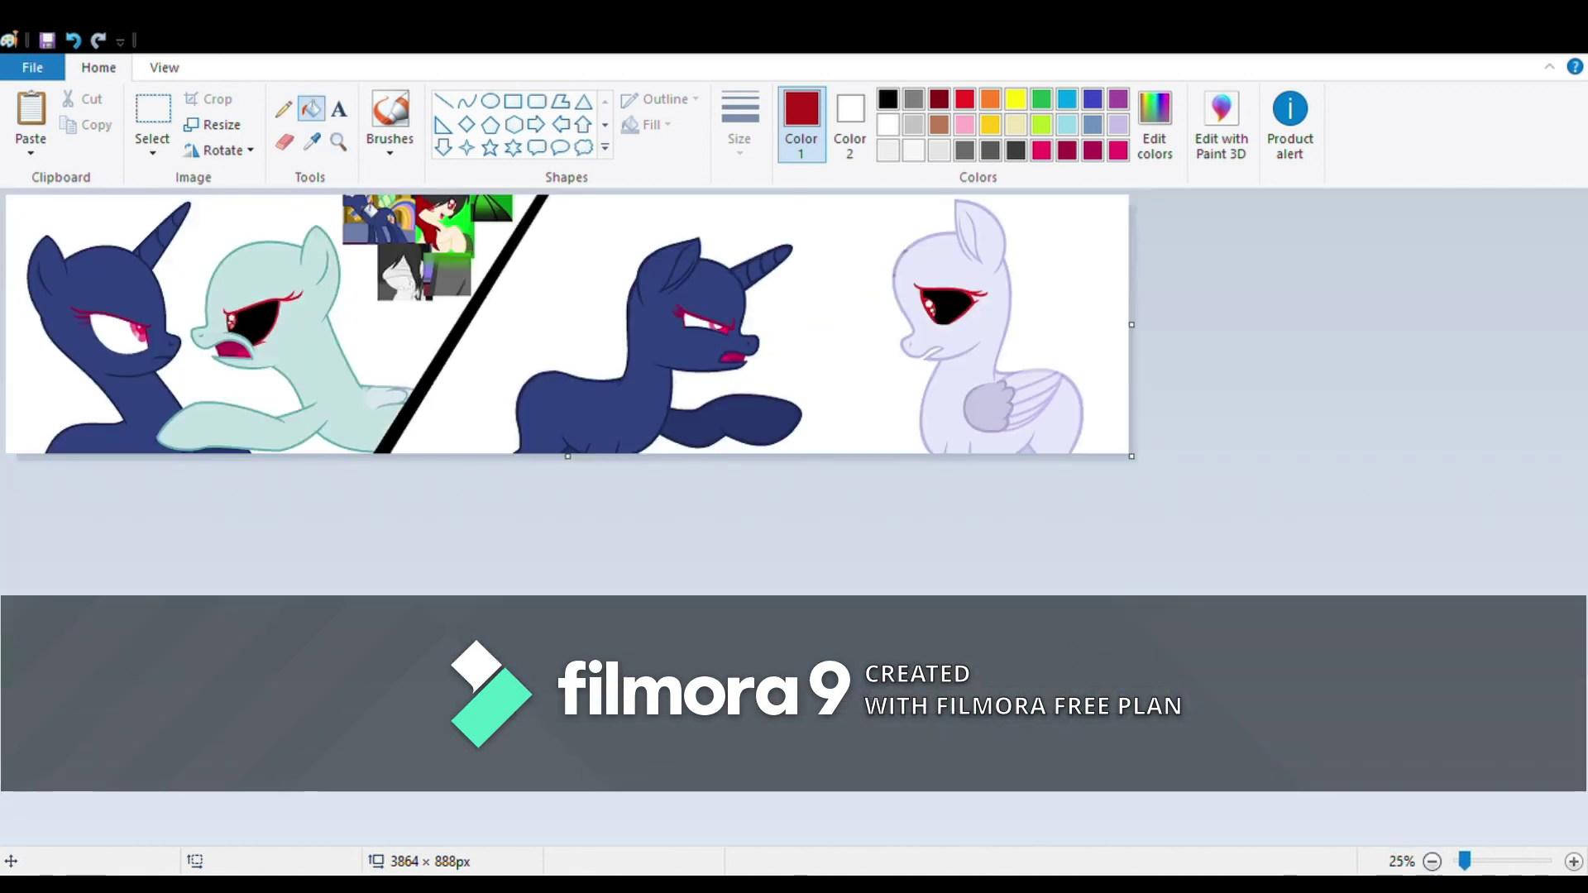
- Sample dark maroon from the reference crops and recolour the lilac pony's eye outline and lashes with it
{"action": "left_click", "coordinate": [337, 142]}
{"action": "left_click", "coordinate": [628, 401]}
{"action": "left_click", "coordinate": [311, 142]}
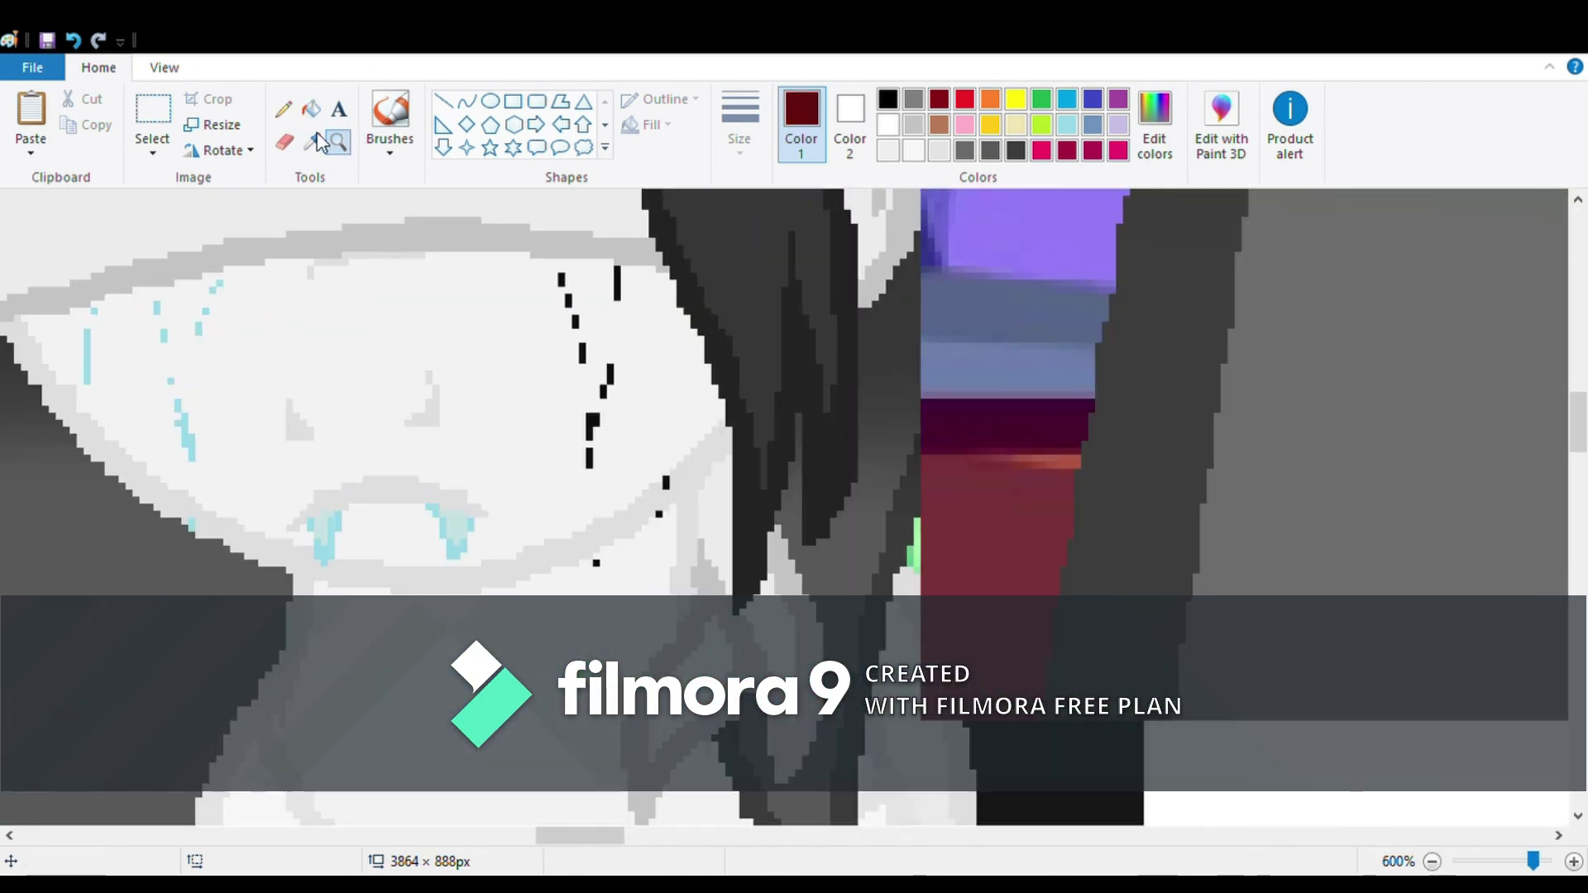
- Sample near-black from the reference crops and paint a smudge over the lower outer corner of the lilac pony's eye
{"action": "left_click", "coordinate": [311, 141]}
{"action": "left_click", "coordinate": [1323, 716]}
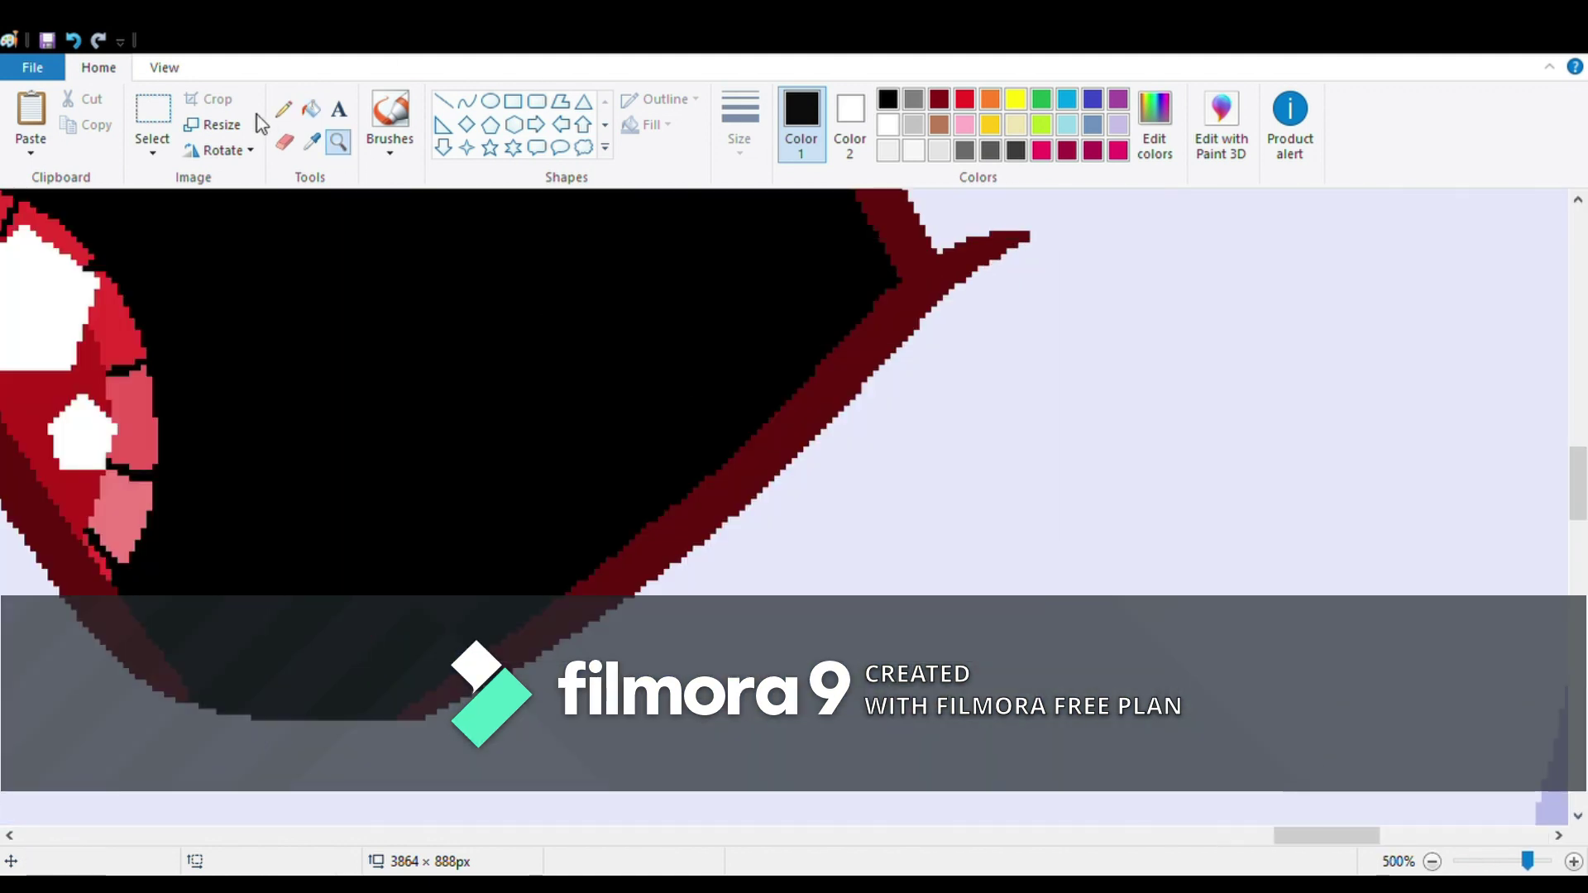
{"action": "left_click", "coordinate": [284, 108]}
{"action": "mouse_move", "coordinate": [698, 481]}
{"action": "left_mouse_down"}
{"action": "mouse_move", "coordinate": [889, 314]}
{"action": "mouse_move", "coordinate": [718, 515]}
{"action": "left_mouse_up"}
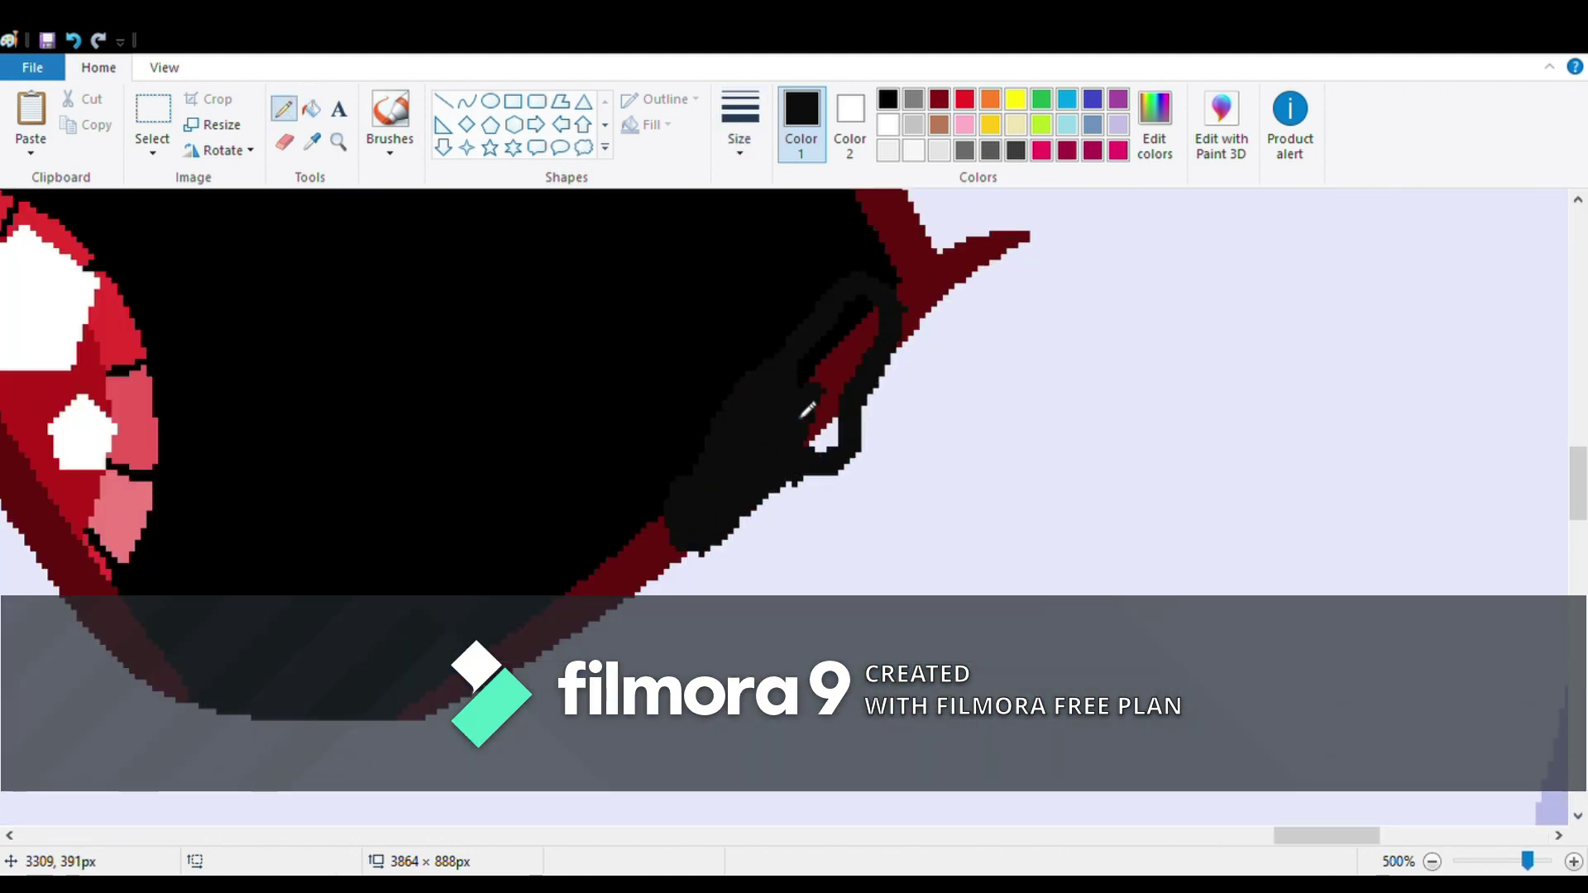
{"action": "left_click_drag", "start_coordinate": [806, 409], "coordinate": [865, 309]}
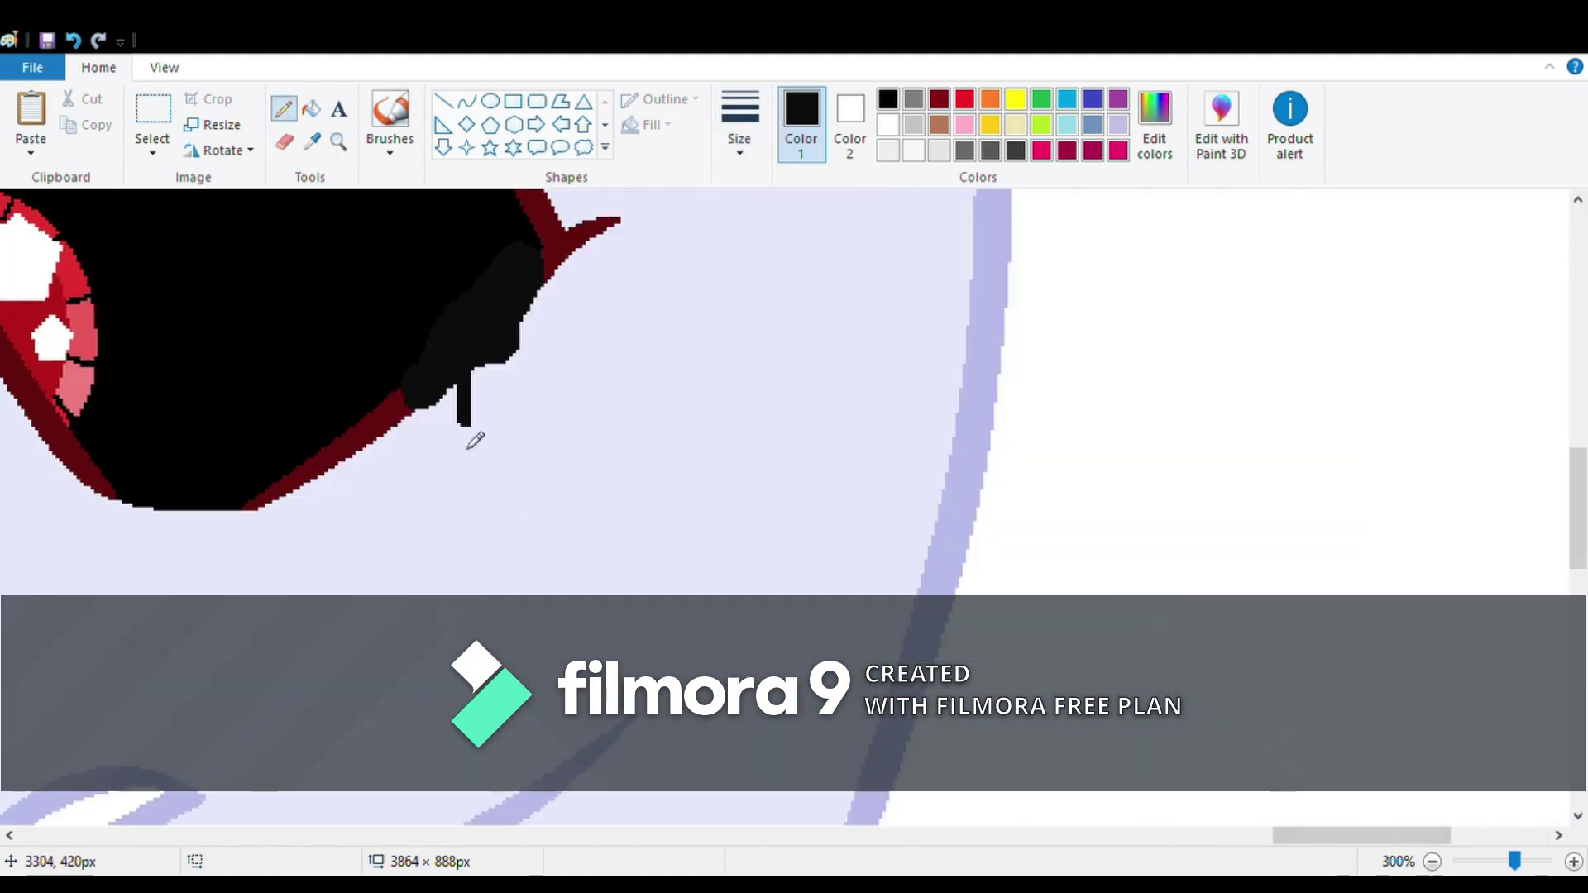
- Draw thin near-black tear streaks running from the smudge down the lilac pony's cheek
{"action": "scroll", "coordinate": [486, 524], "scroll_direction": "down", "scroll_amount": 3}
{"action": "left_click_drag", "start_coordinate": [471, 436], "coordinate": [485, 524]}
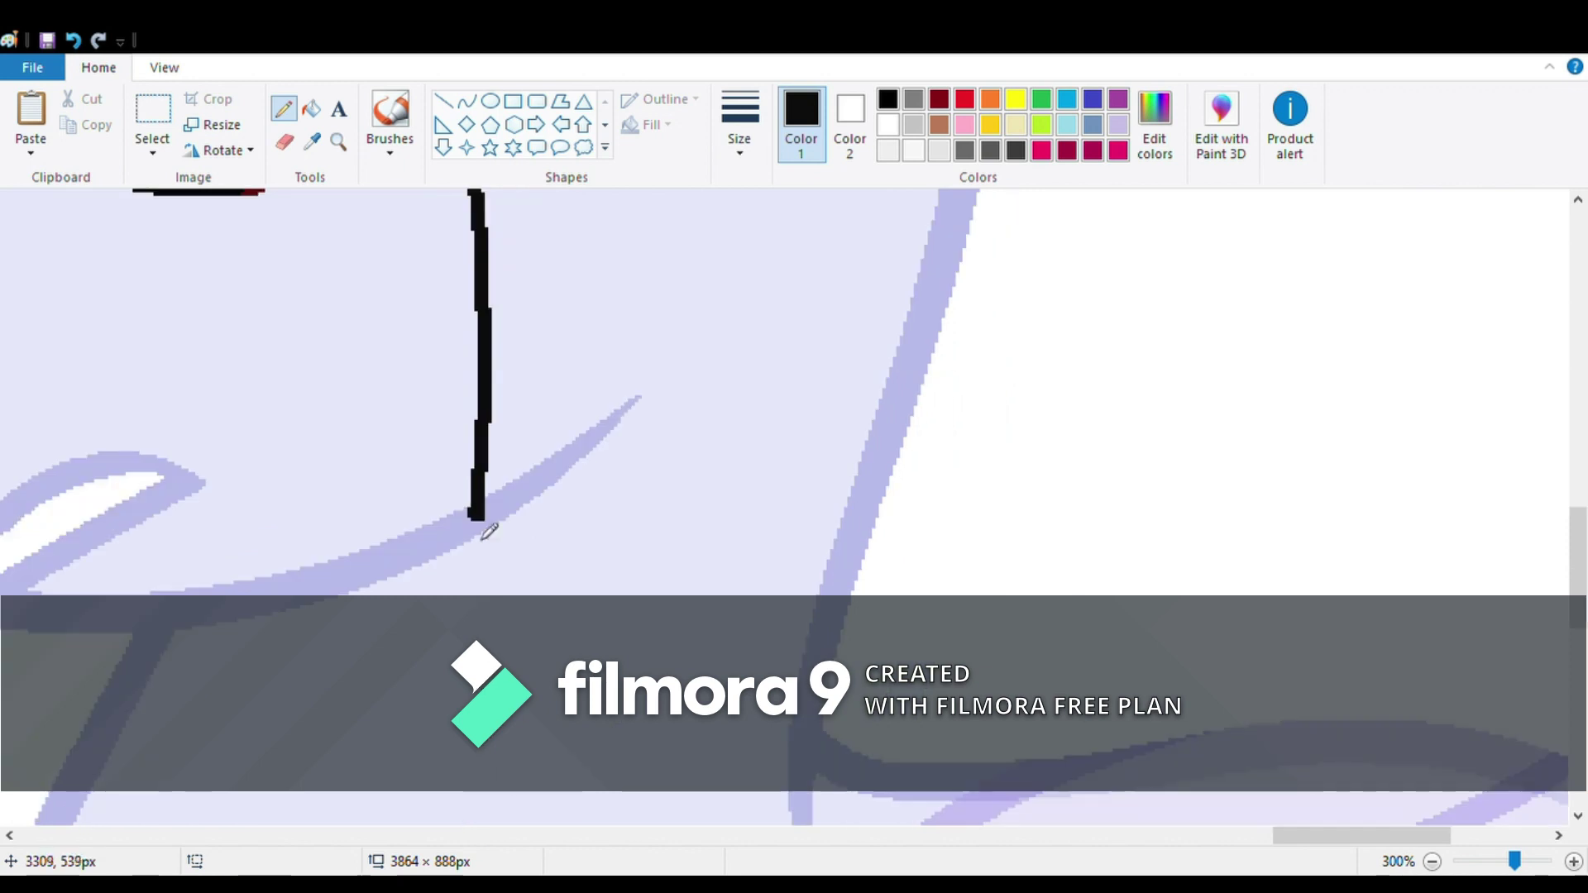
{"action": "scroll", "coordinate": [507, 220], "scroll_direction": "up", "scroll_amount": 3}
{"action": "left_click_drag", "start_coordinate": [507, 220], "coordinate": [514, 439]}
{"action": "left_click", "coordinate": [1432, 861]}
{"action": "left_click", "coordinate": [1431, 861]}
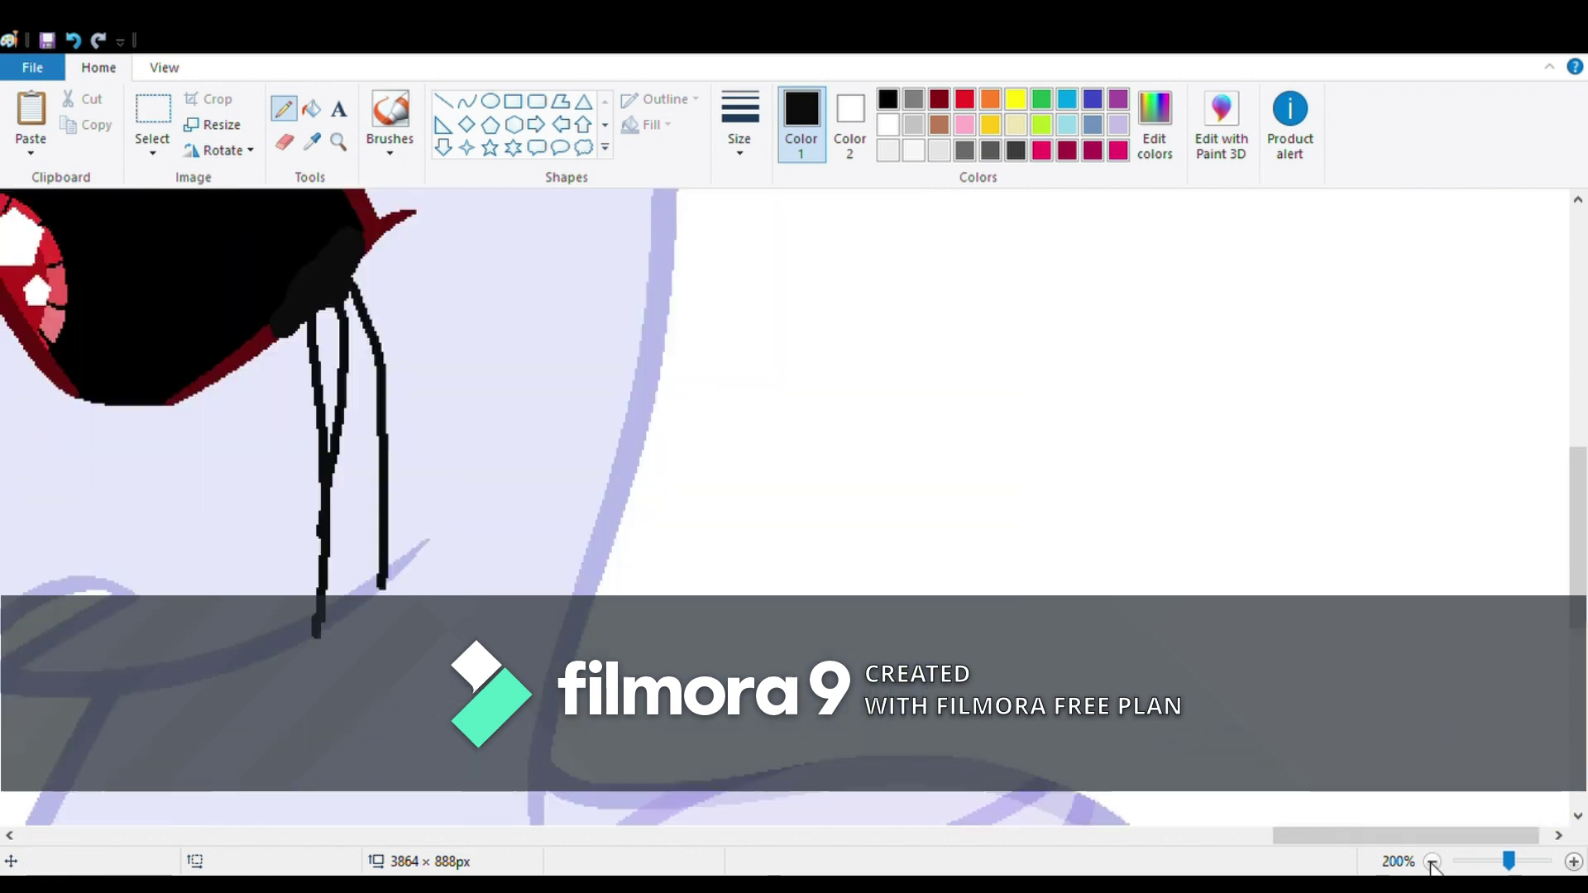
{"action": "left_click", "coordinate": [1431, 861]}
- Sample the light tan body outline colour from the red-haired pony reference crop
{"action": "left_click", "coordinate": [338, 142]}
{"action": "left_click", "coordinate": [477, 357]}
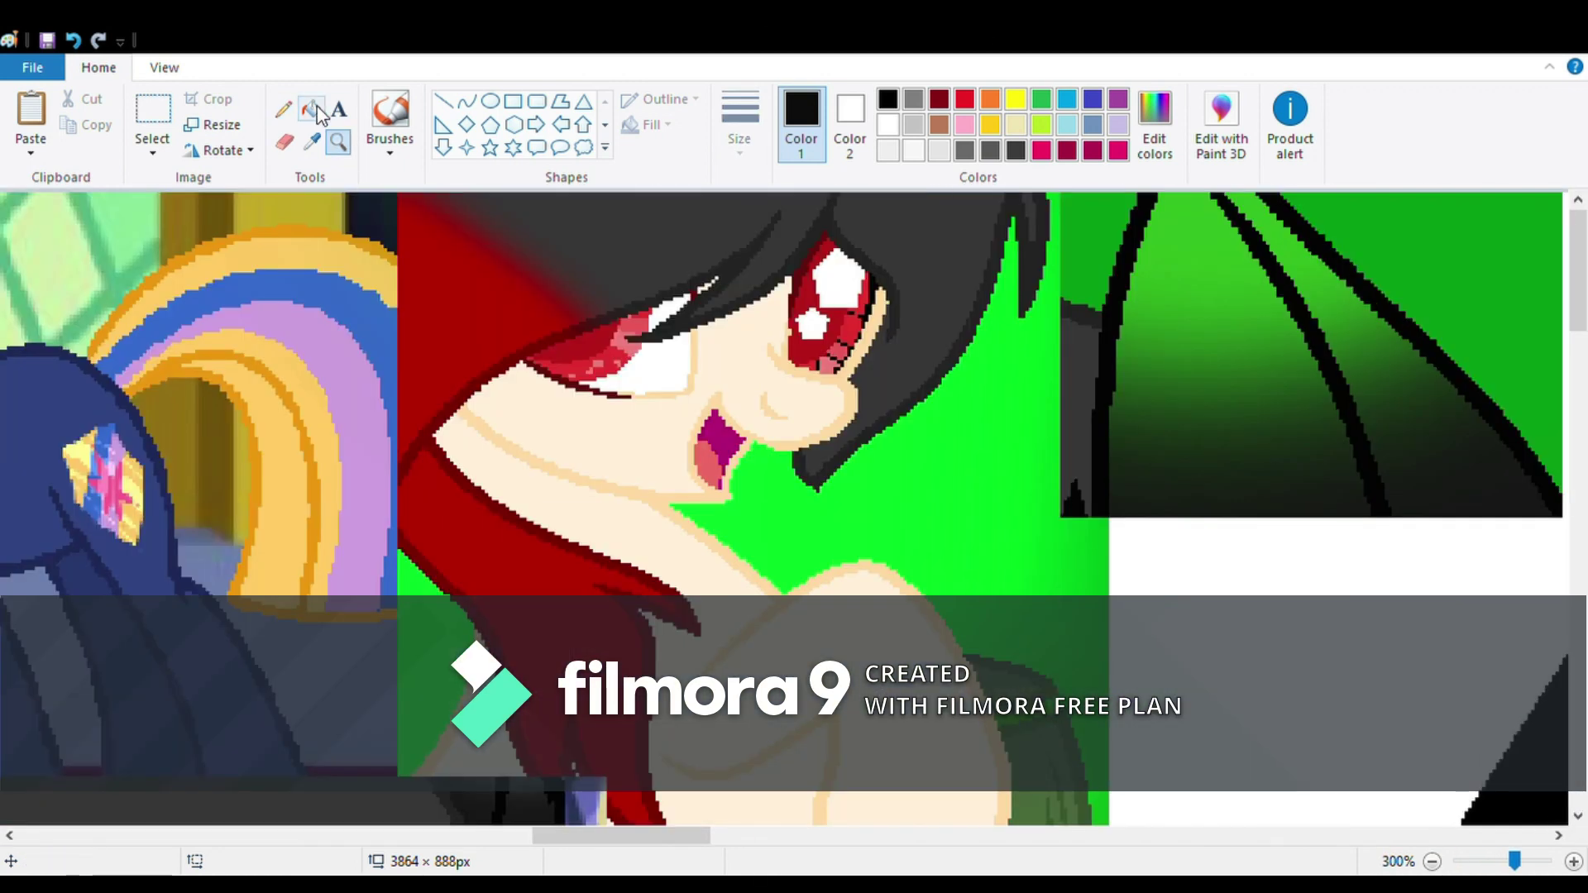
{"action": "left_click", "coordinate": [721, 410]}
{"action": "scroll", "coordinate": [722, 409], "scroll_direction": "down", "scroll_amount": 5}
{"action": "scroll", "coordinate": [741, 330], "scroll_direction": "left", "scroll_amount": 3}
{"action": "left_click", "coordinate": [741, 330]}
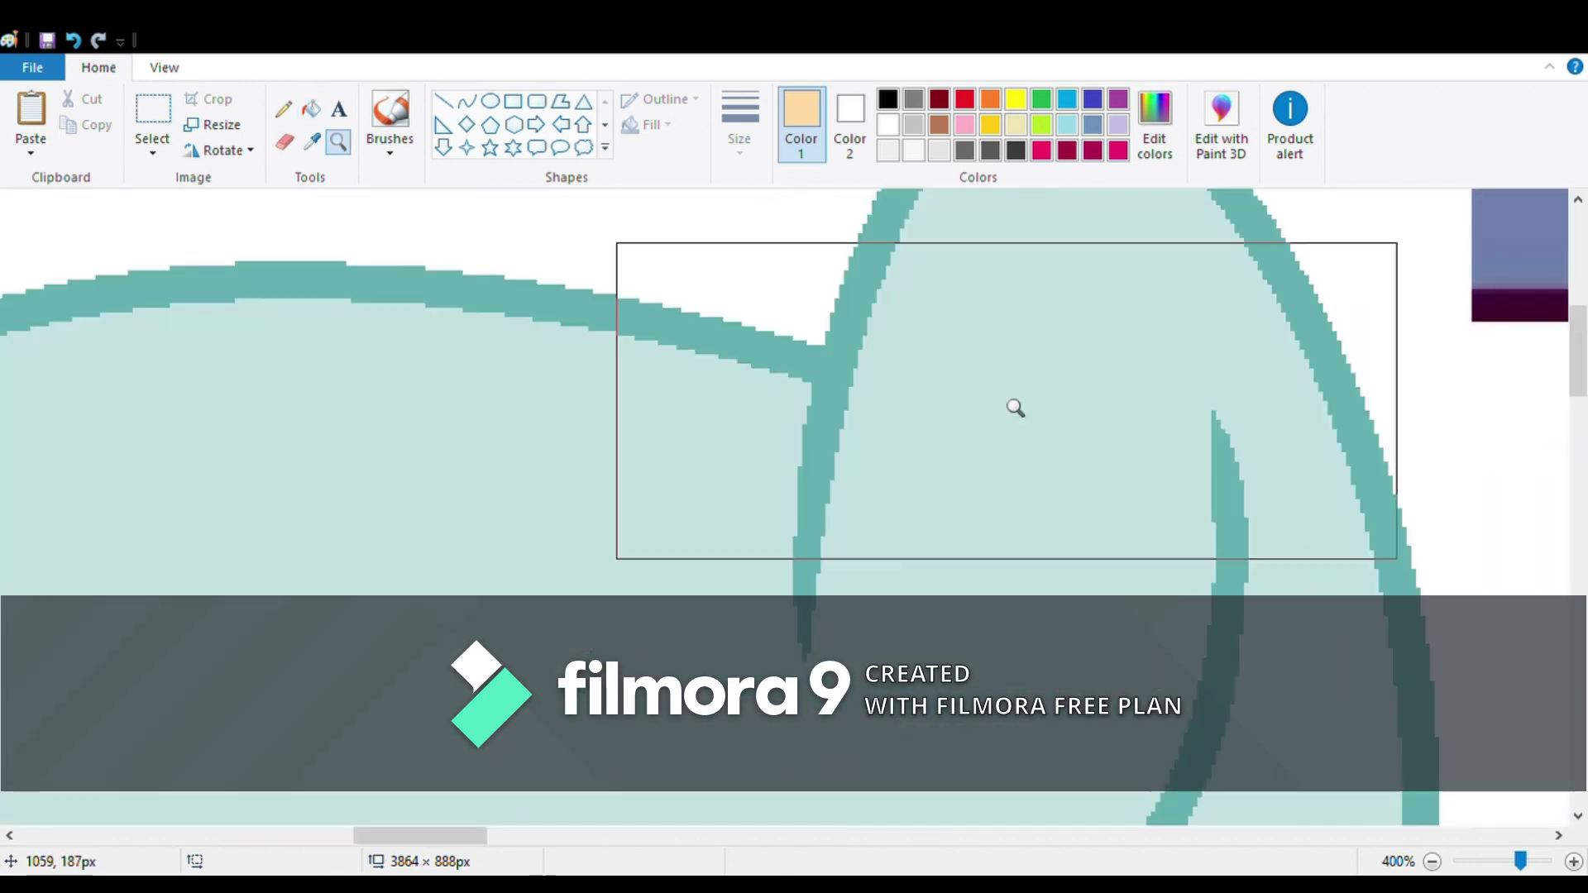
- Draw a tan dividing line where the mint pony's head and neck outlines meet, and fill the neck and back outline tan
{"action": "left_click", "coordinate": [1013, 408]}
{"action": "left_click", "coordinate": [283, 108]}
{"action": "scroll", "coordinate": [578, 419], "scroll_direction": "down", "scroll_amount": 5}
{"action": "scroll", "coordinate": [786, 584], "scroll_direction": "right", "scroll_amount": 3}
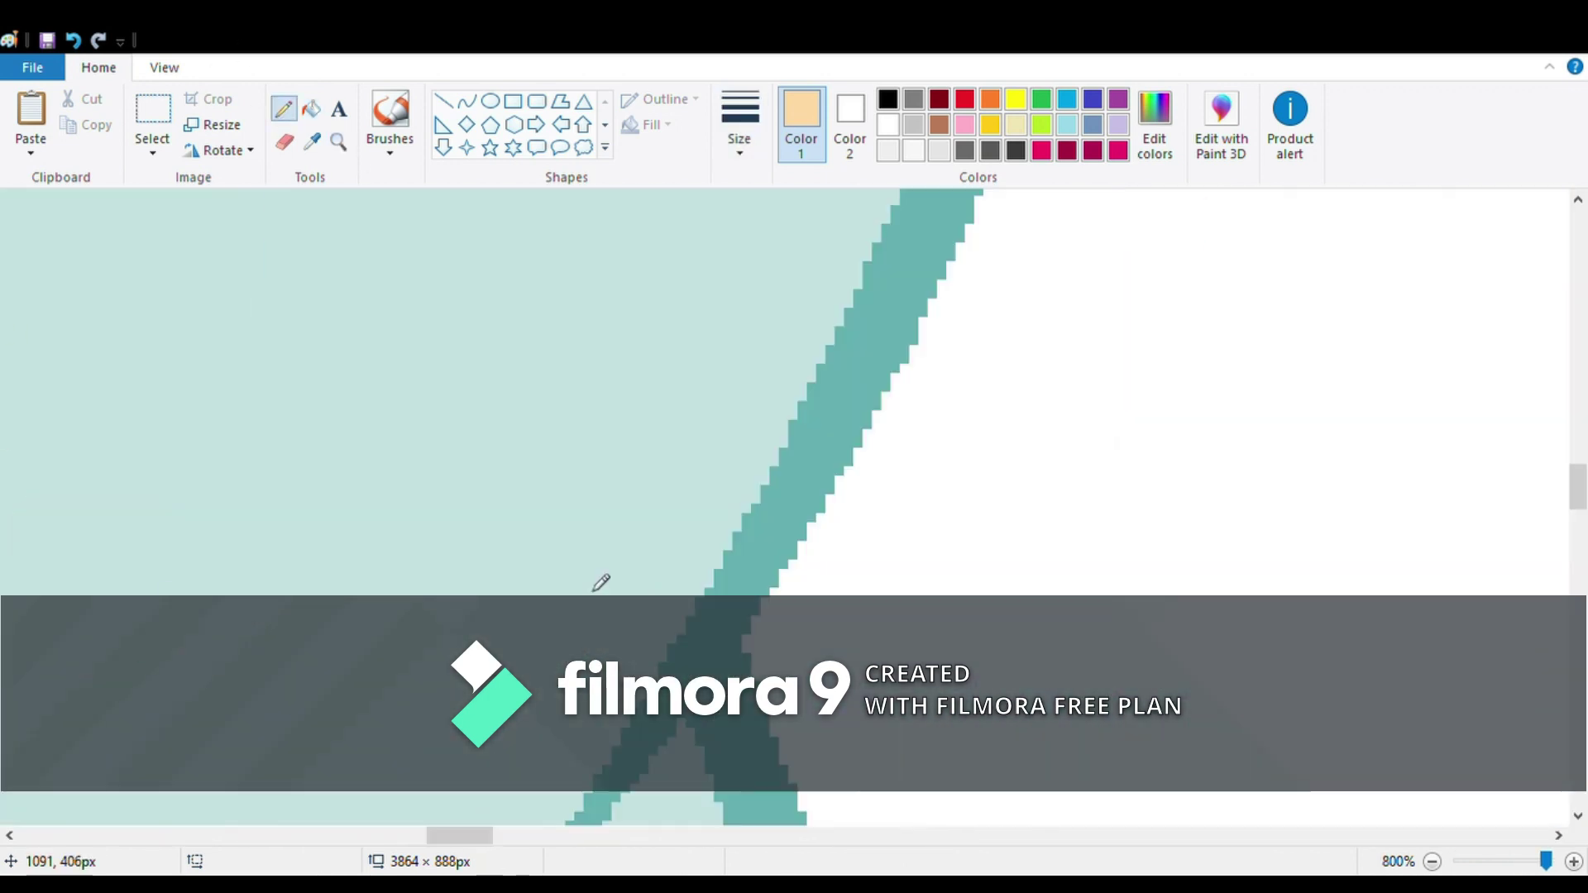
{"action": "left_click_drag", "start_coordinate": [690, 397], "coordinate": [739, 337]}
{"action": "left_click", "coordinate": [732, 354]}
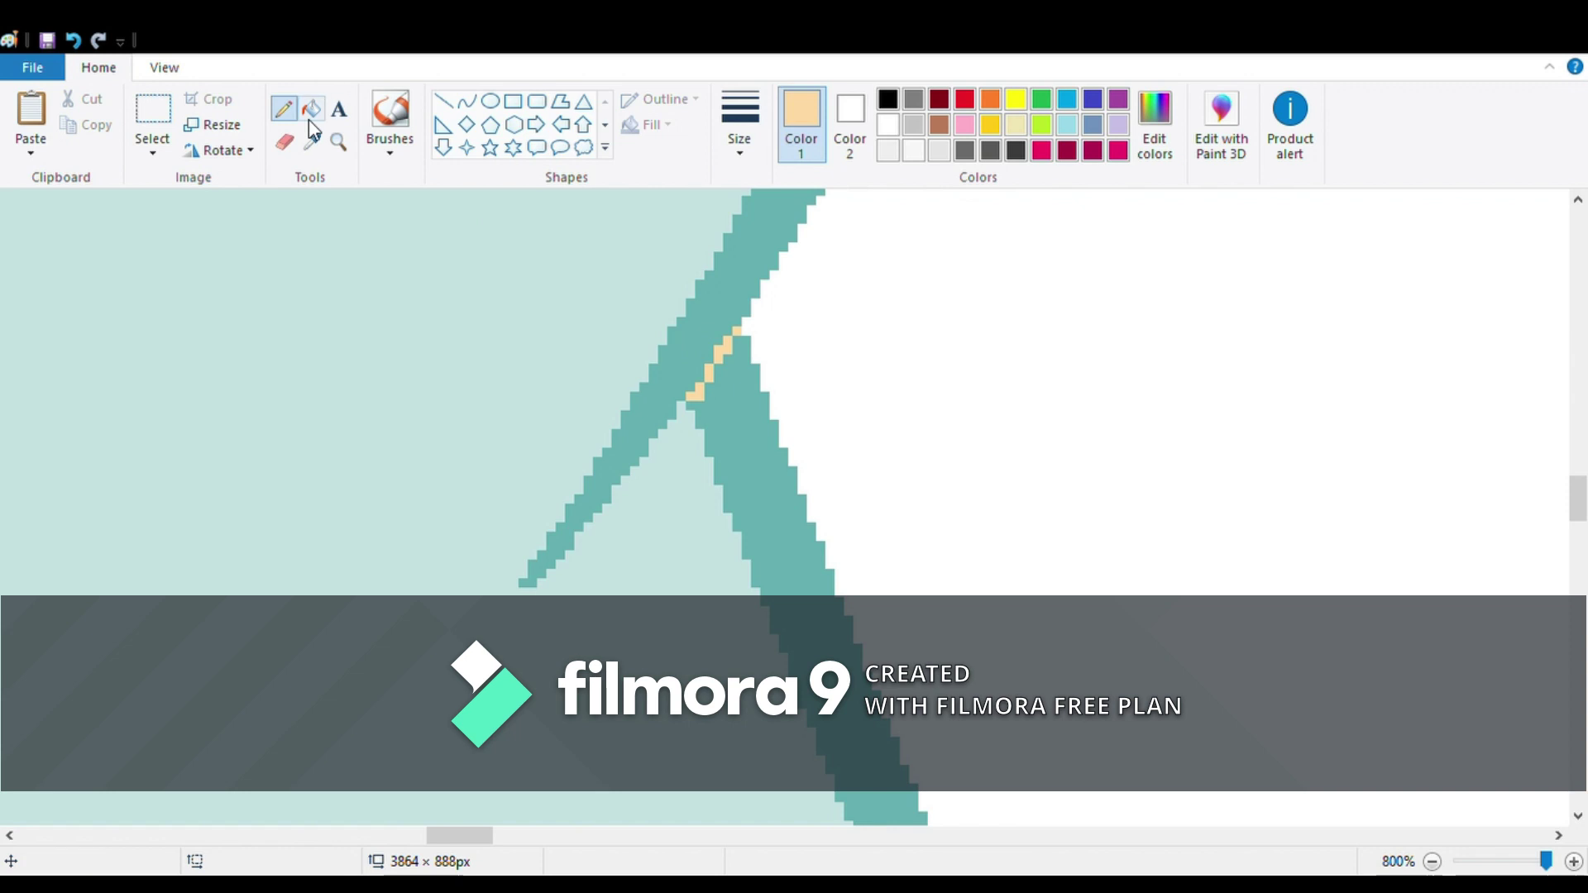
{"action": "scroll", "coordinate": [736, 355], "scroll_direction": "down", "scroll_amount": 5}
{"action": "scroll", "coordinate": [1393, 471], "scroll_direction": "right", "scroll_amount": 3}
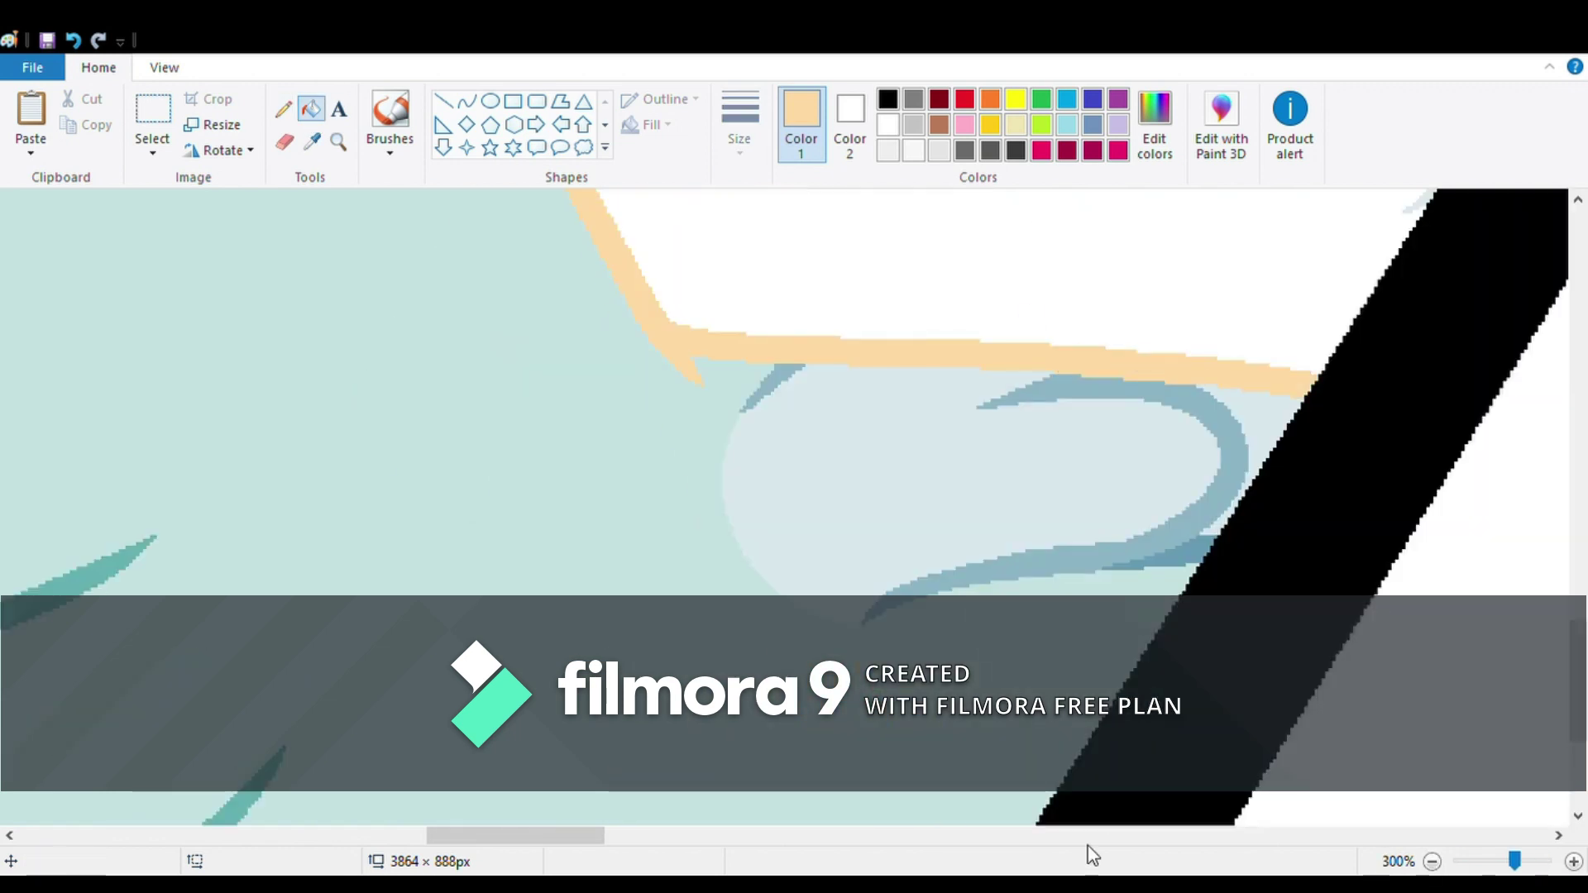
- Draw tan dividing lines where the mint pony's neck and chest outlines meet the foreleg, and fill the chest outline tan
{"action": "left_click_drag", "start_coordinate": [555, 835], "coordinate": [471, 835]}
{"action": "left_click", "coordinate": [338, 141]}
{"action": "left_click", "coordinate": [466, 377]}
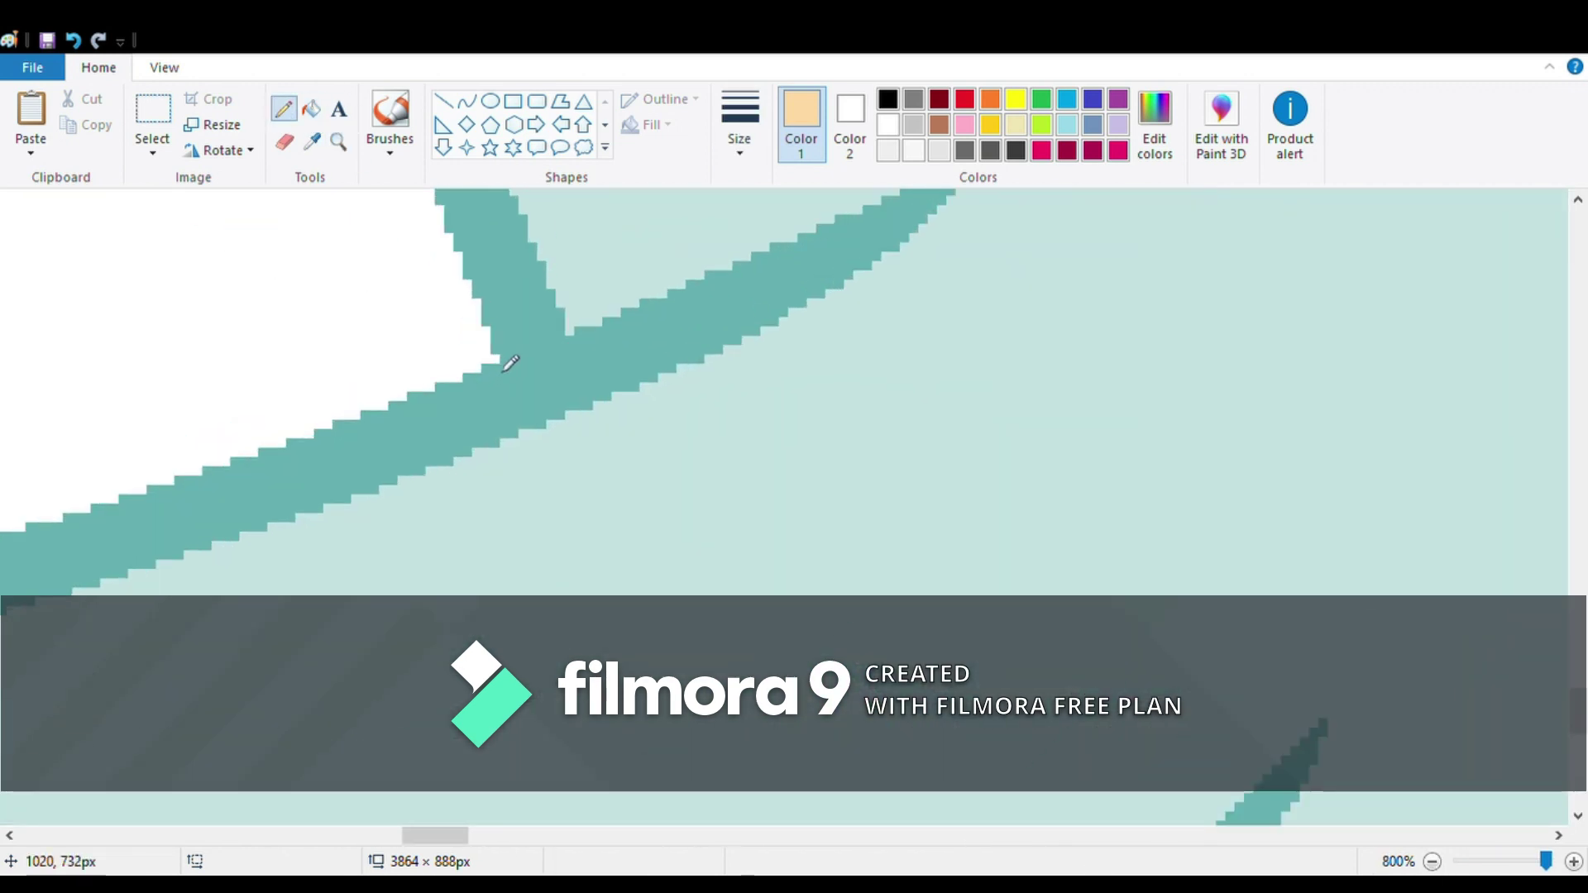
{"action": "scroll", "coordinate": [1021, 773], "scroll_direction": "down", "scroll_amount": 5}
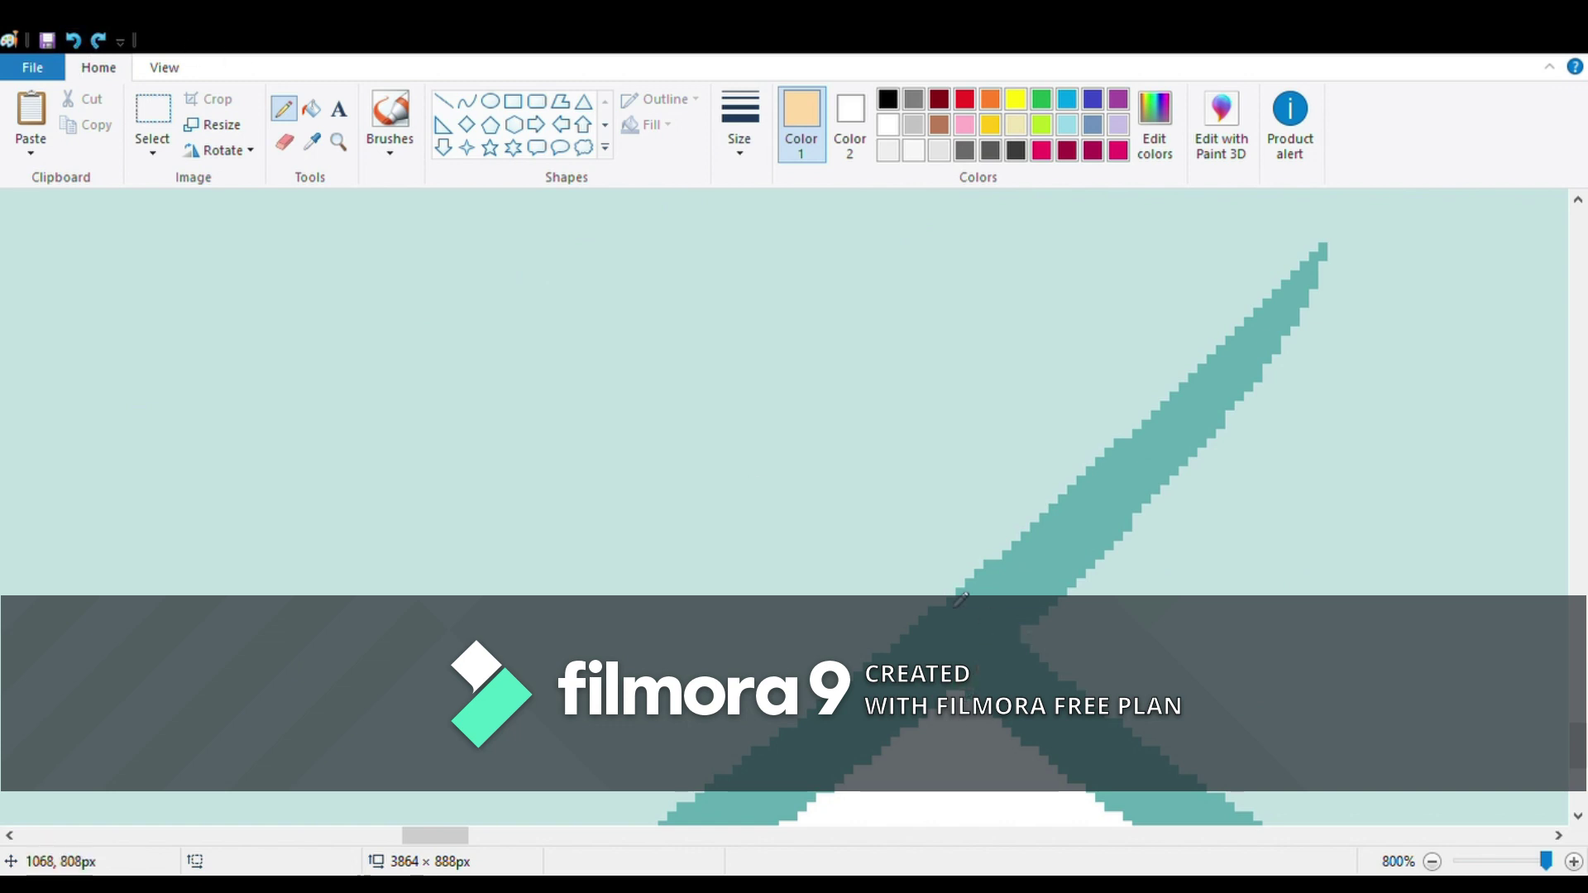
{"action": "scroll", "coordinate": [918, 833], "scroll_direction": "down", "scroll_amount": 2}
{"action": "scroll", "coordinate": [907, 295], "scroll_direction": "left", "scroll_amount": 5}
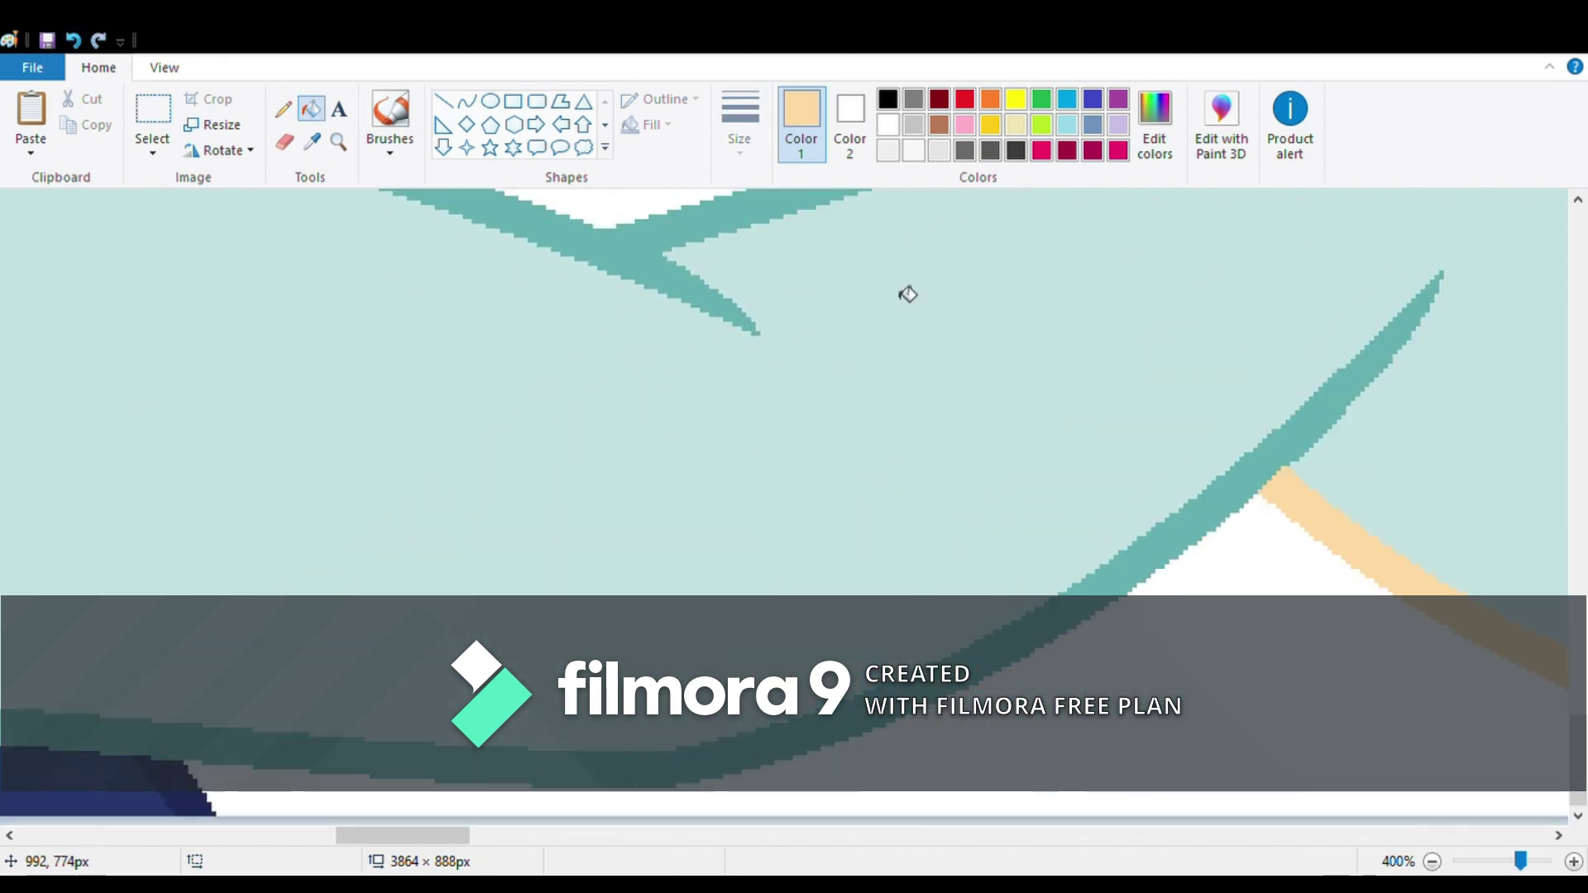
{"action": "left_click_drag", "start_coordinate": [435, 839], "coordinate": [397, 839]}
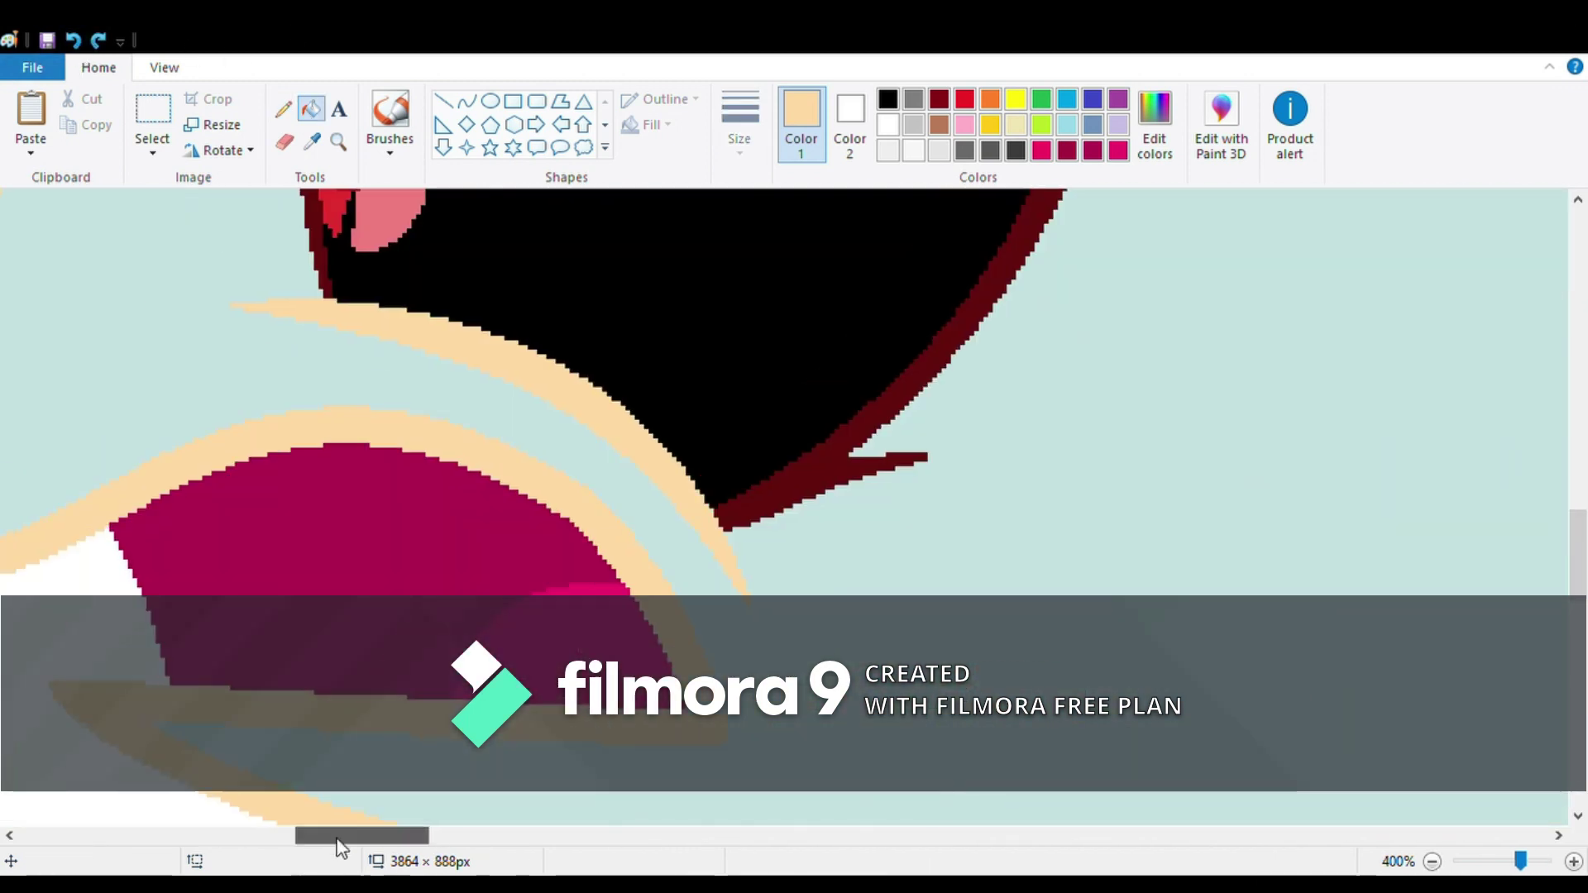
- Draw tan dividing lines where the lilac pony's ear meets the outlines of its head and neck
{"action": "left_click", "coordinate": [338, 141]}
{"action": "right_click", "coordinate": [478, 464]}
{"action": "right_click", "coordinate": [479, 464]}
{"action": "left_click", "coordinate": [975, 273]}
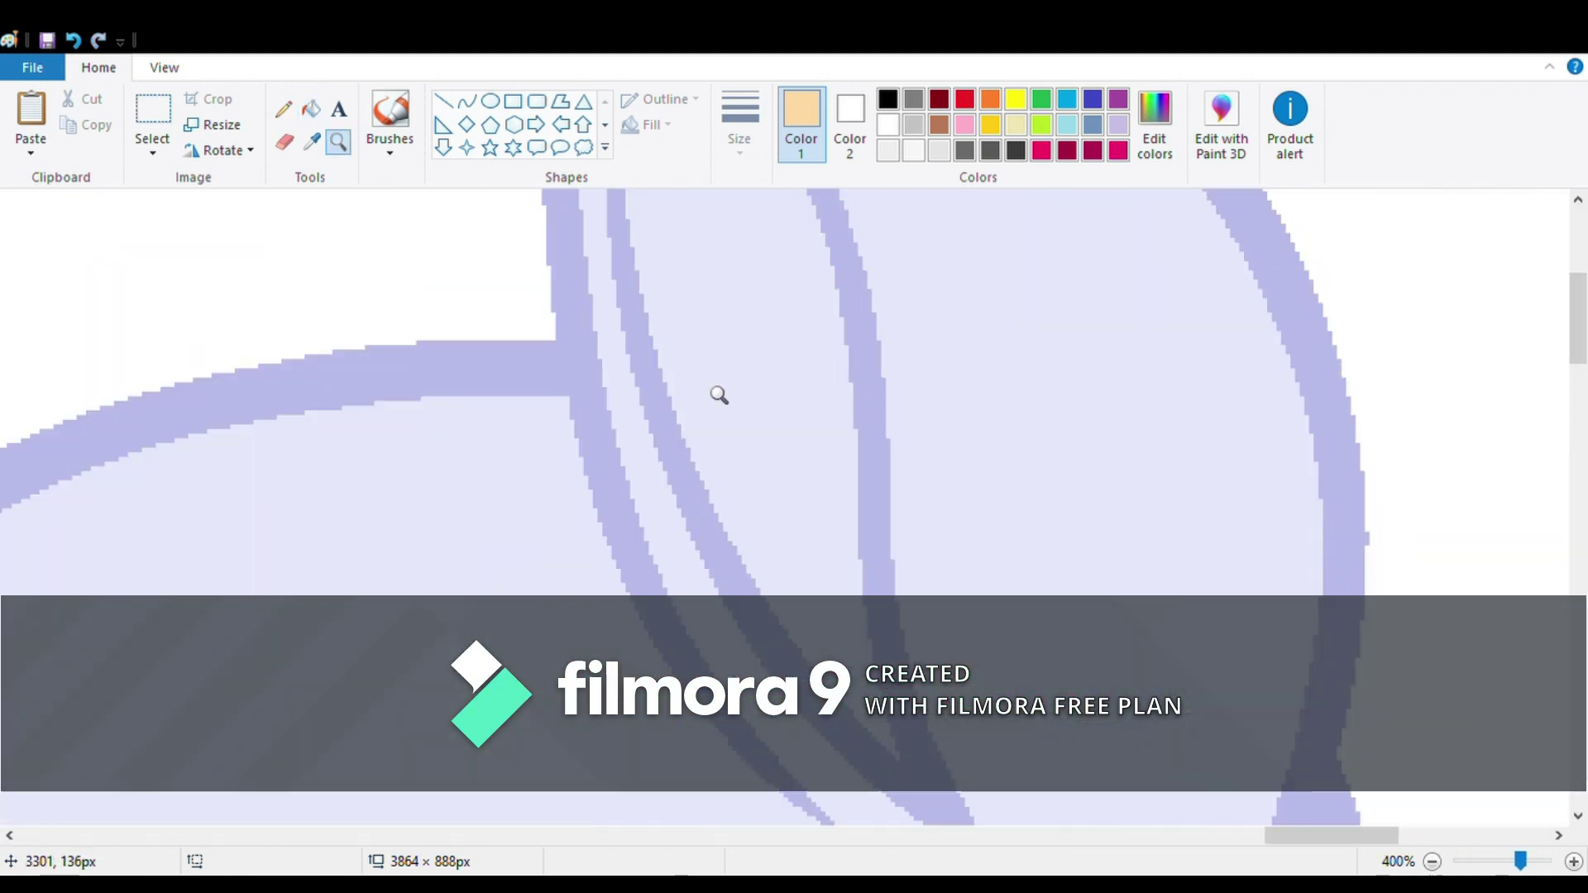
{"action": "scroll", "coordinate": [529, 331], "scroll_direction": "up", "scroll_amount": 3}
{"action": "scroll", "coordinate": [490, 354], "scroll_direction": "down", "scroll_amount": 3}
{"action": "scroll", "coordinate": [1122, 514], "scroll_direction": "right", "scroll_amount": 3}
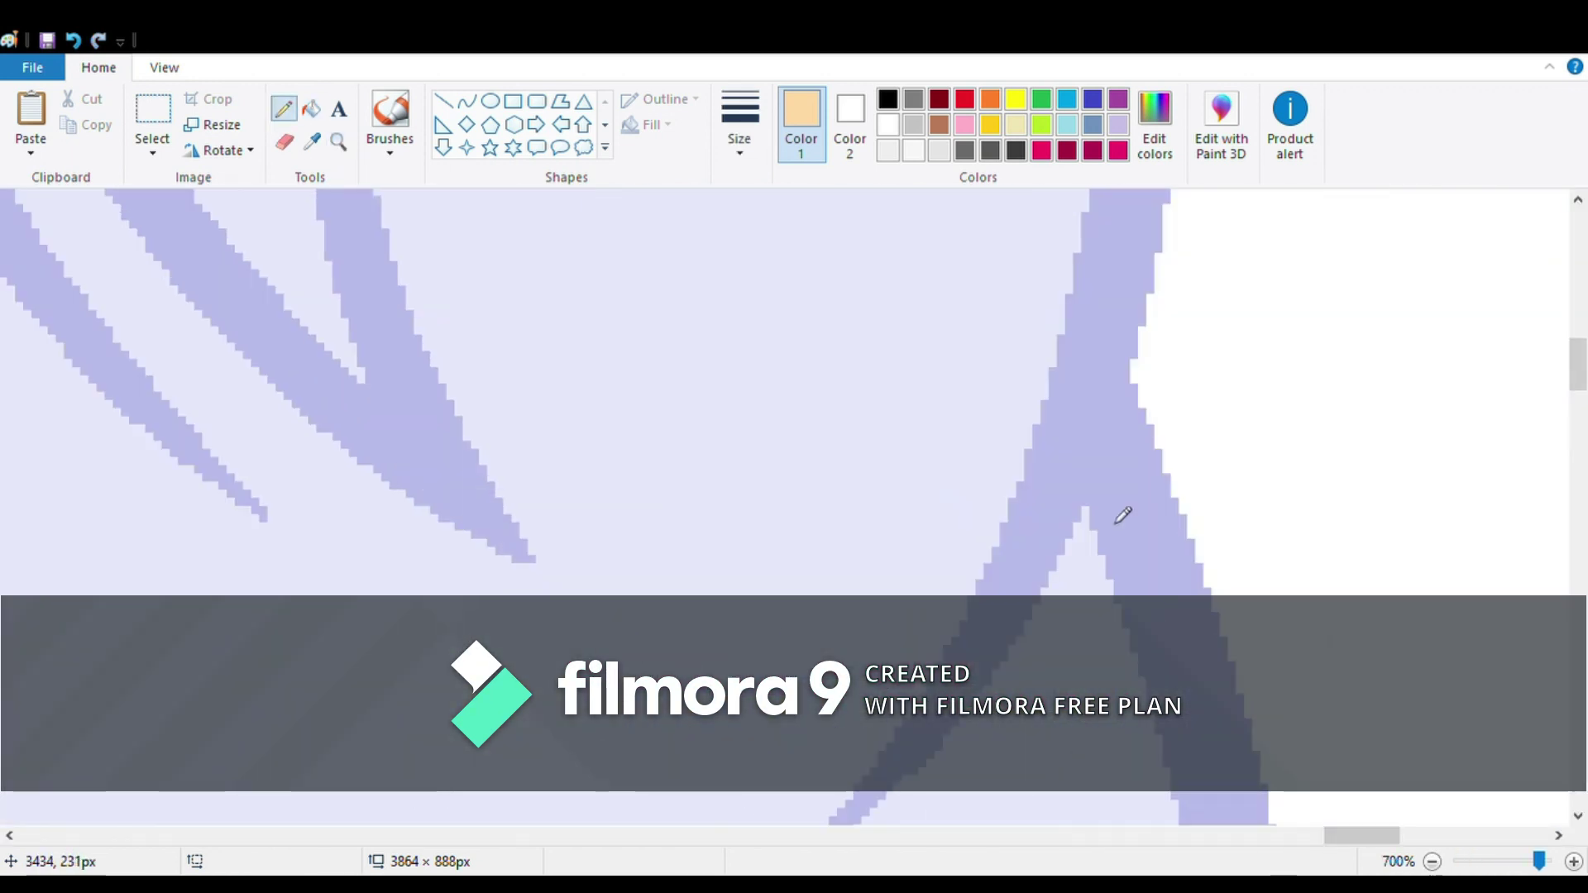
- Fill the lilac pony's neck, back, chest and head outlines with tan
{"action": "left_click", "coordinate": [311, 108]}
{"action": "scroll", "coordinate": [563, 351], "scroll_direction": "down", "scroll_amount": 5}
{"action": "left_click", "coordinate": [759, 370]}
{"action": "scroll", "coordinate": [1141, 421], "scroll_direction": "left", "scroll_amount": 10}
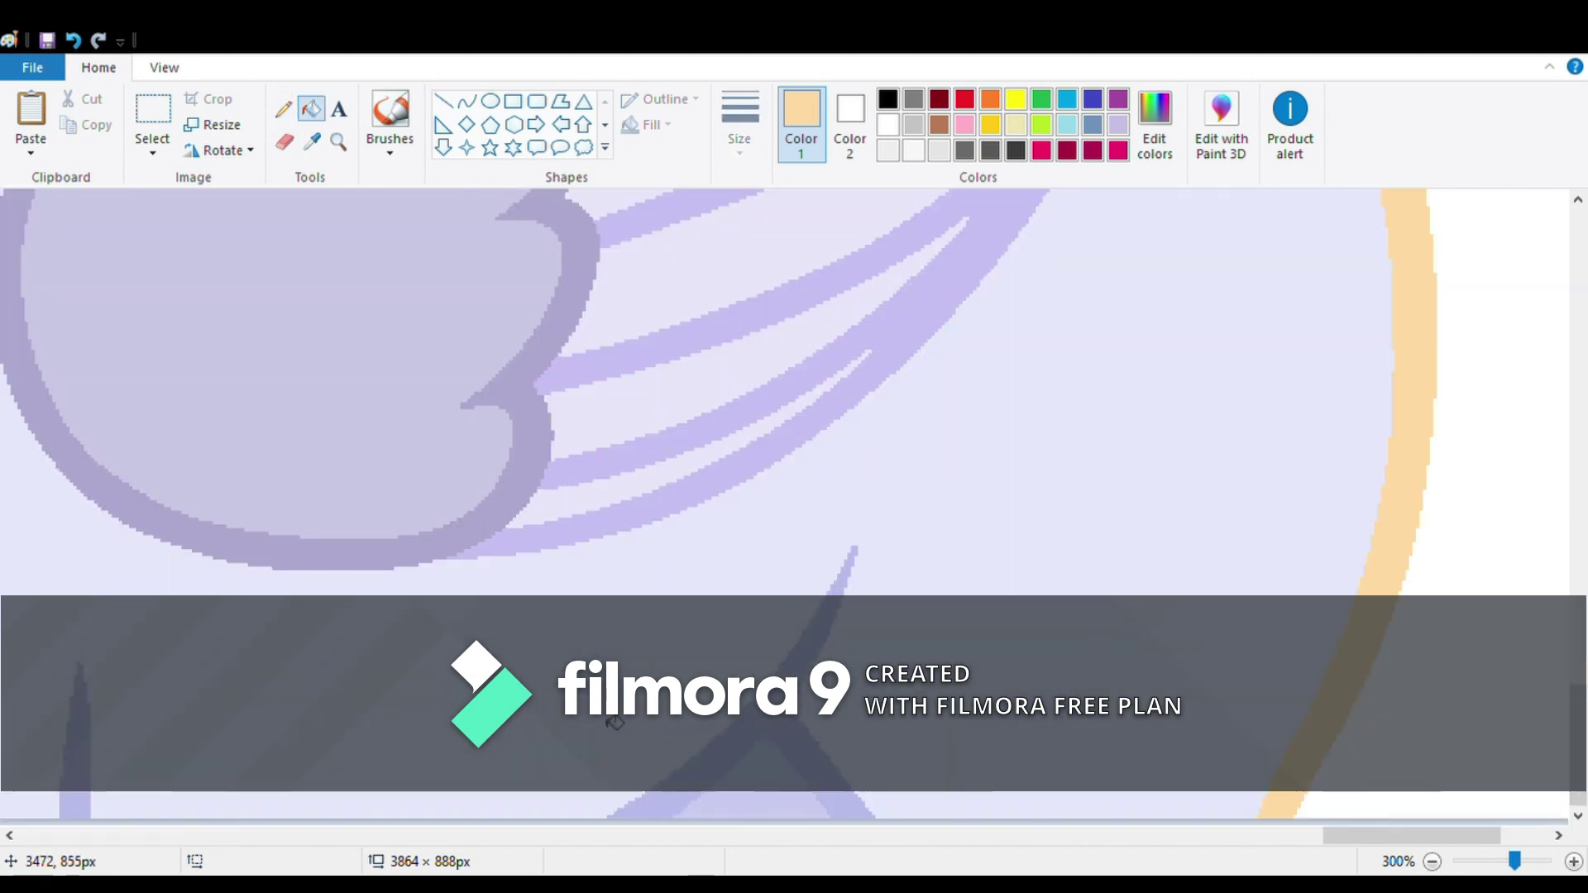
{"action": "scroll", "coordinate": [934, 683], "scroll_direction": "up", "scroll_amount": 5}
{"action": "scroll", "coordinate": [603, 524], "scroll_direction": "up", "scroll_amount": 5}
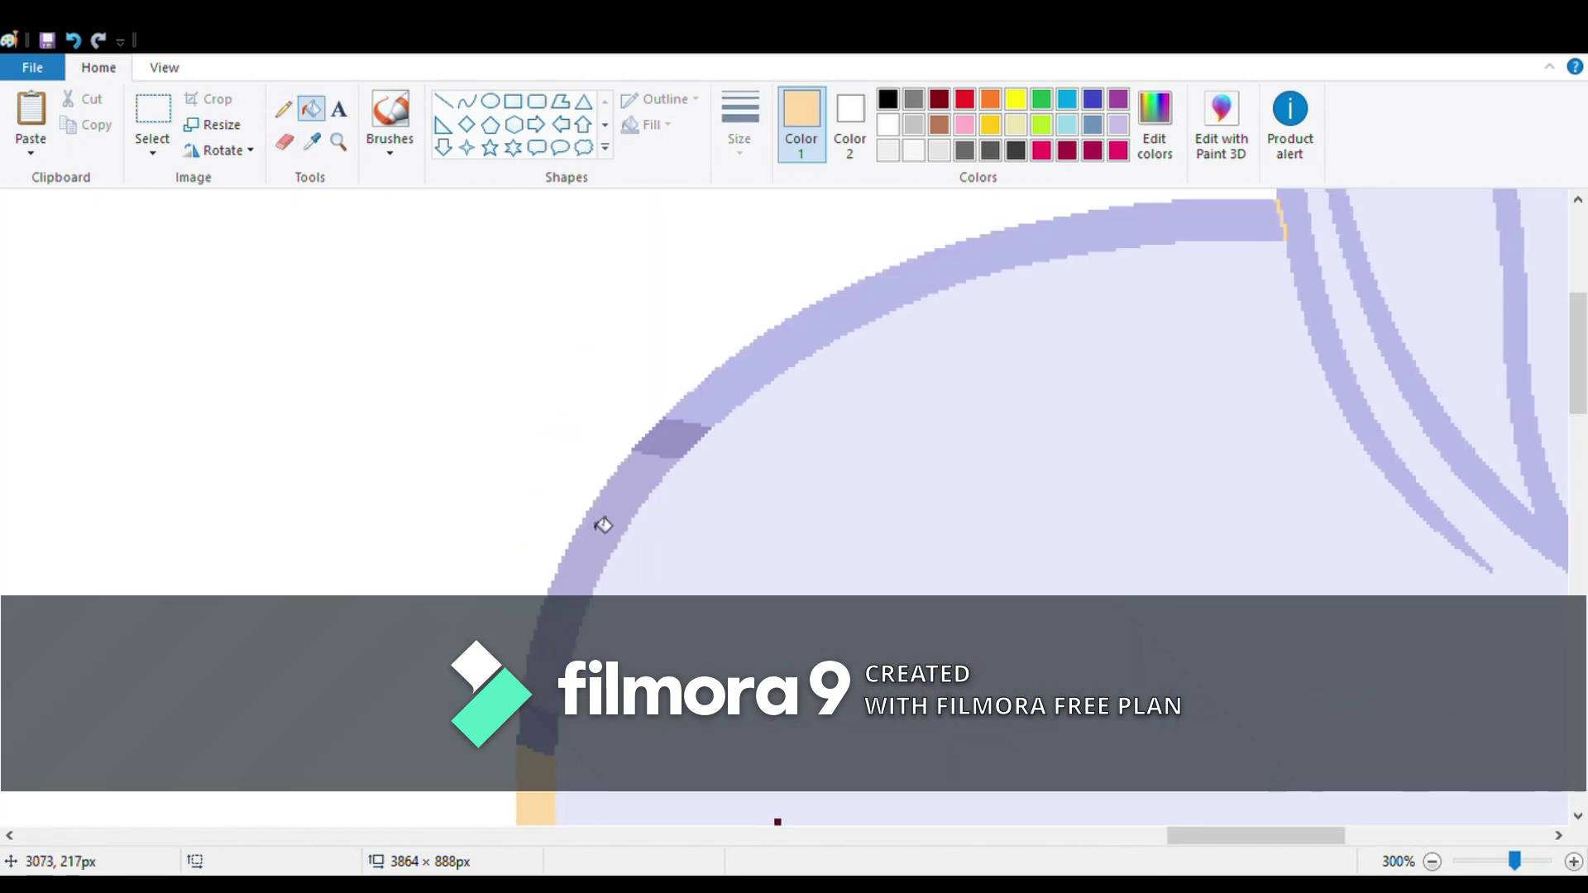
{"action": "scroll", "coordinate": [489, 325], "scroll_direction": "up", "scroll_amount": 1}
{"action": "scroll", "coordinate": [1429, 870], "scroll_direction": "down", "scroll_amount": 4, "text": "ctrl"}
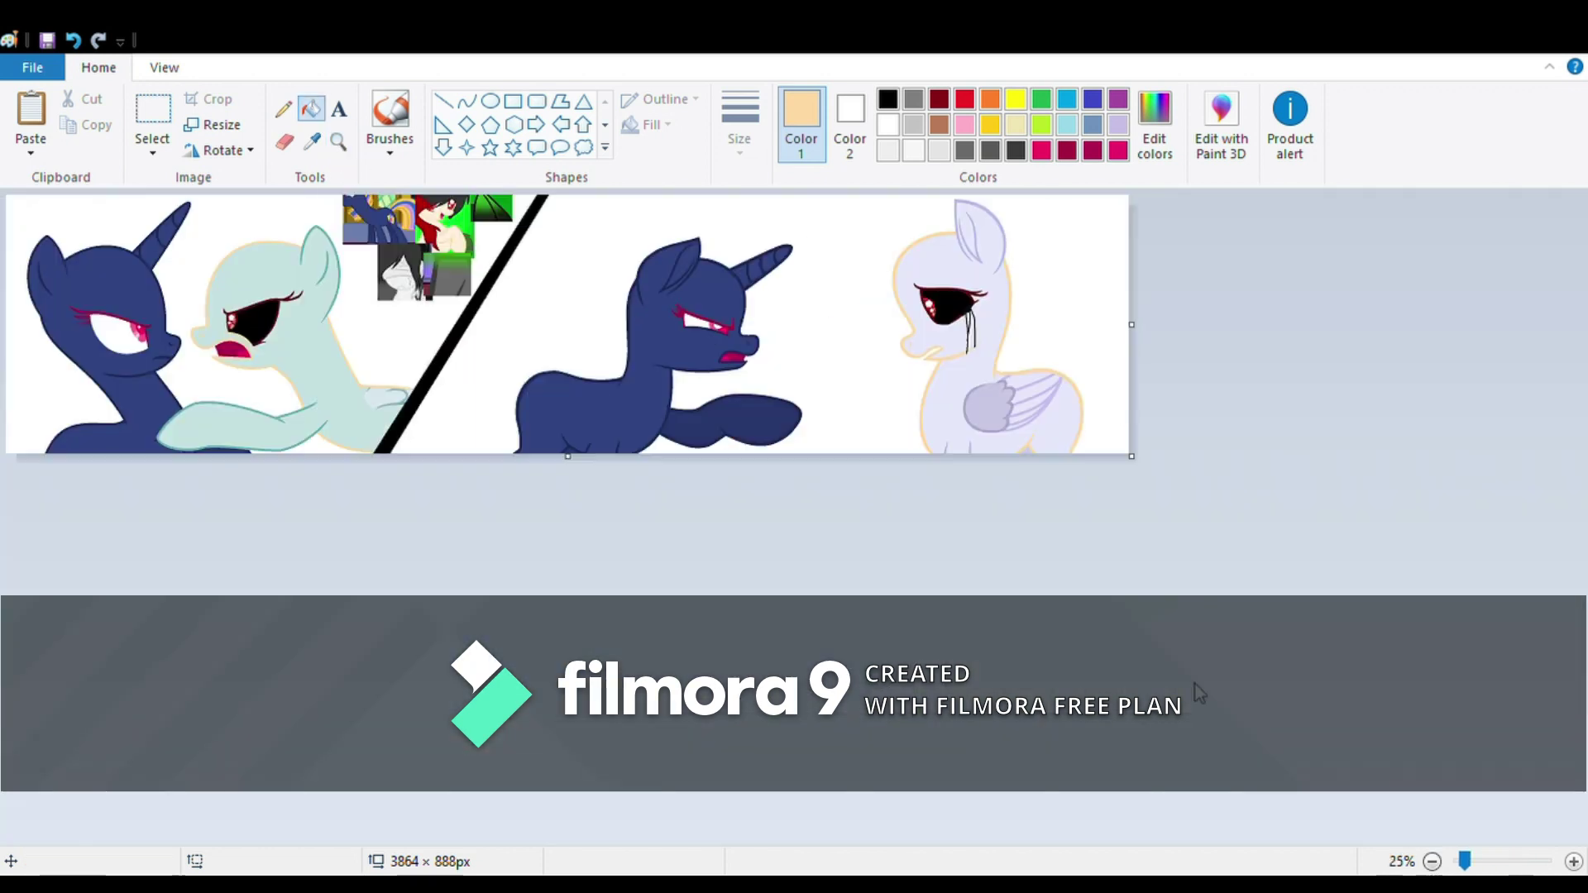
- Sample dark grey from the reference crops and fill the mint pony's foreleg outline and the lilac pony's front leg lines
{"action": "scroll", "coordinate": [811, 468], "scroll_direction": "up", "scroll_amount": 4, "text": "ctrl"}
{"action": "scroll", "coordinate": [666, 767], "scroll_direction": "left", "scroll_amount": 5}
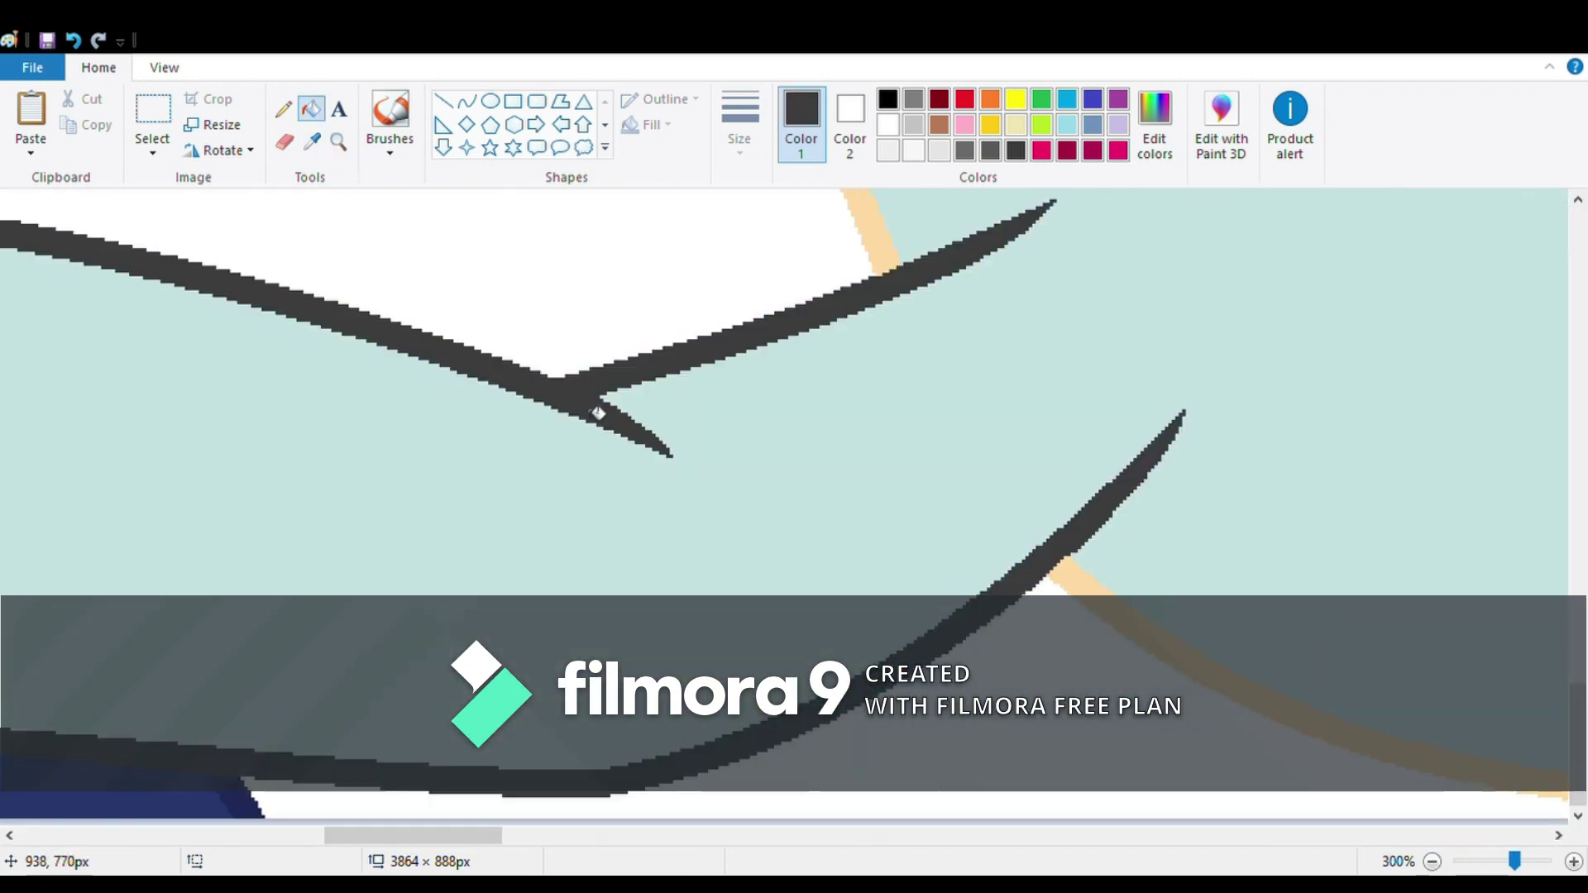
{"action": "scroll", "coordinate": [666, 767], "scroll_direction": "right", "scroll_amount": 15}
{"action": "scroll", "coordinate": [1435, 868], "scroll_direction": "down", "scroll_amount": 2, "text": "ctrl"}
{"action": "scroll", "coordinate": [1435, 868], "scroll_direction": "down", "scroll_amount": 2, "text": "ctrl"}
- Switch the colour to black and fill the mint pony's ear outline with it
{"action": "left_click", "coordinate": [338, 142]}
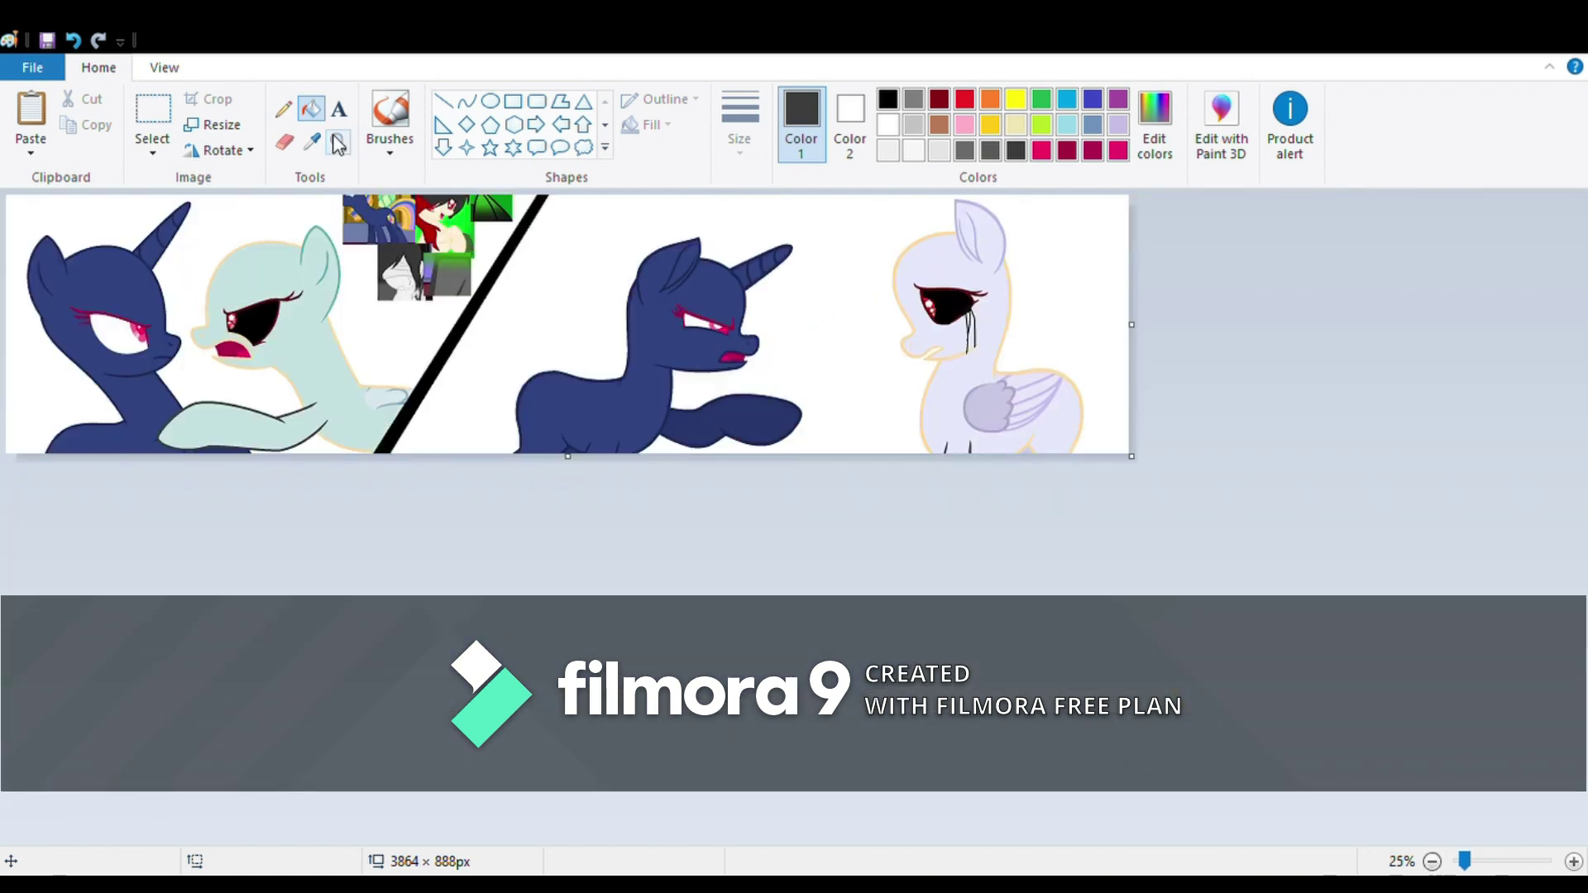
{"action": "scroll", "coordinate": [949, 436], "scroll_direction": "up", "scroll_amount": 6, "text": "ctrl"}
{"action": "scroll", "coordinate": [829, 681], "scroll_direction": "left", "scroll_amount": 10}
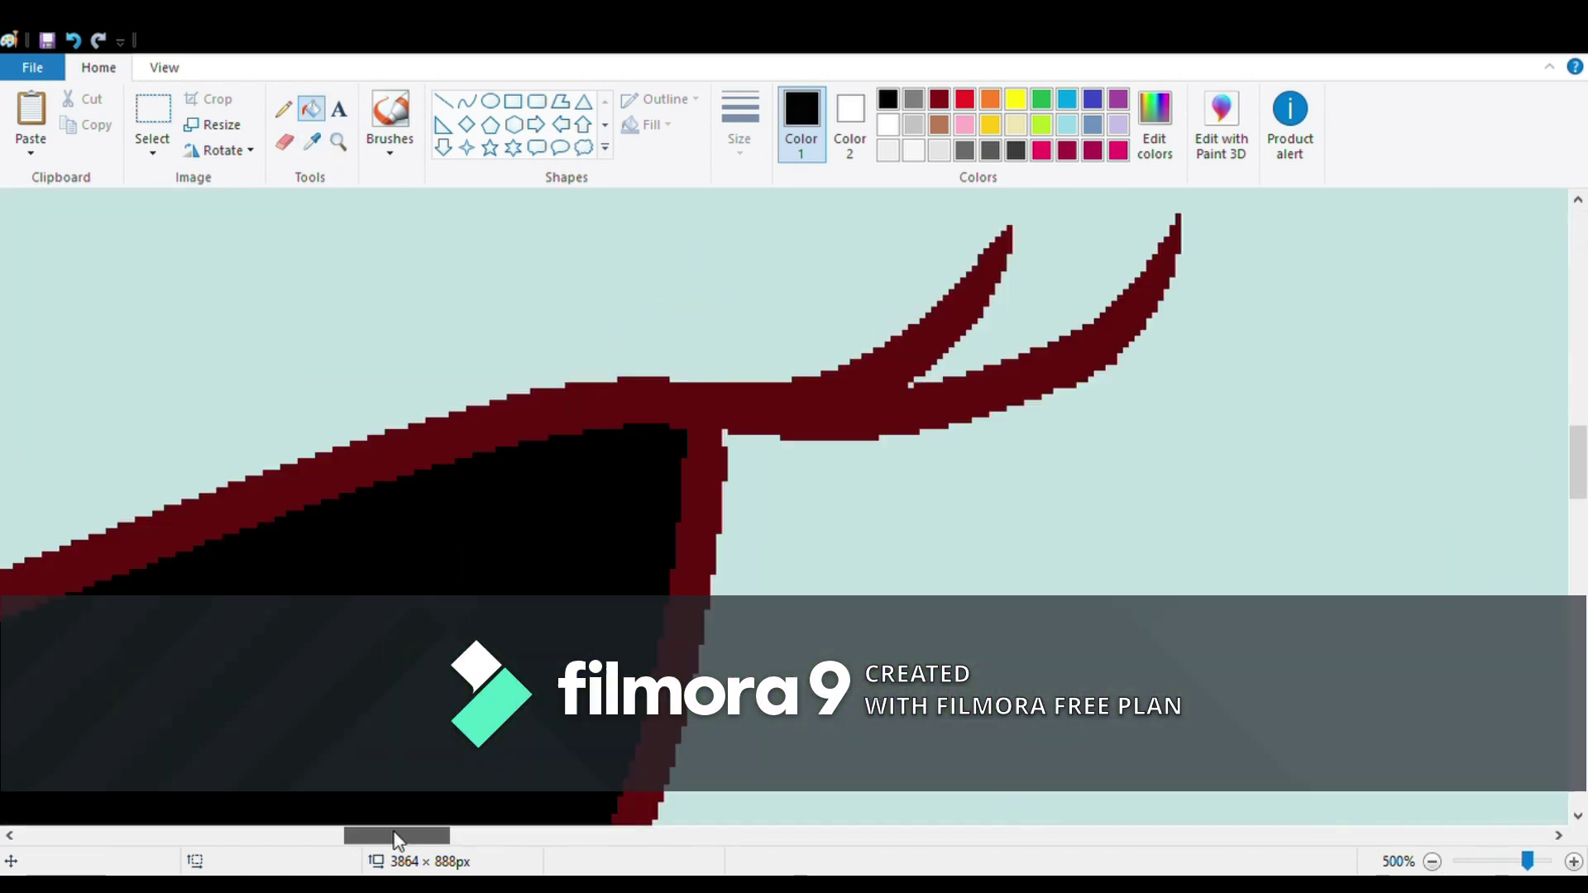
{"action": "scroll", "coordinate": [1506, 660], "scroll_direction": "down", "scroll_amount": 5, "text": "ctrl"}
- Draw black curved tuft strokes along the outer edge of the lilac pony's ear
{"action": "left_click", "coordinate": [980, 249]}
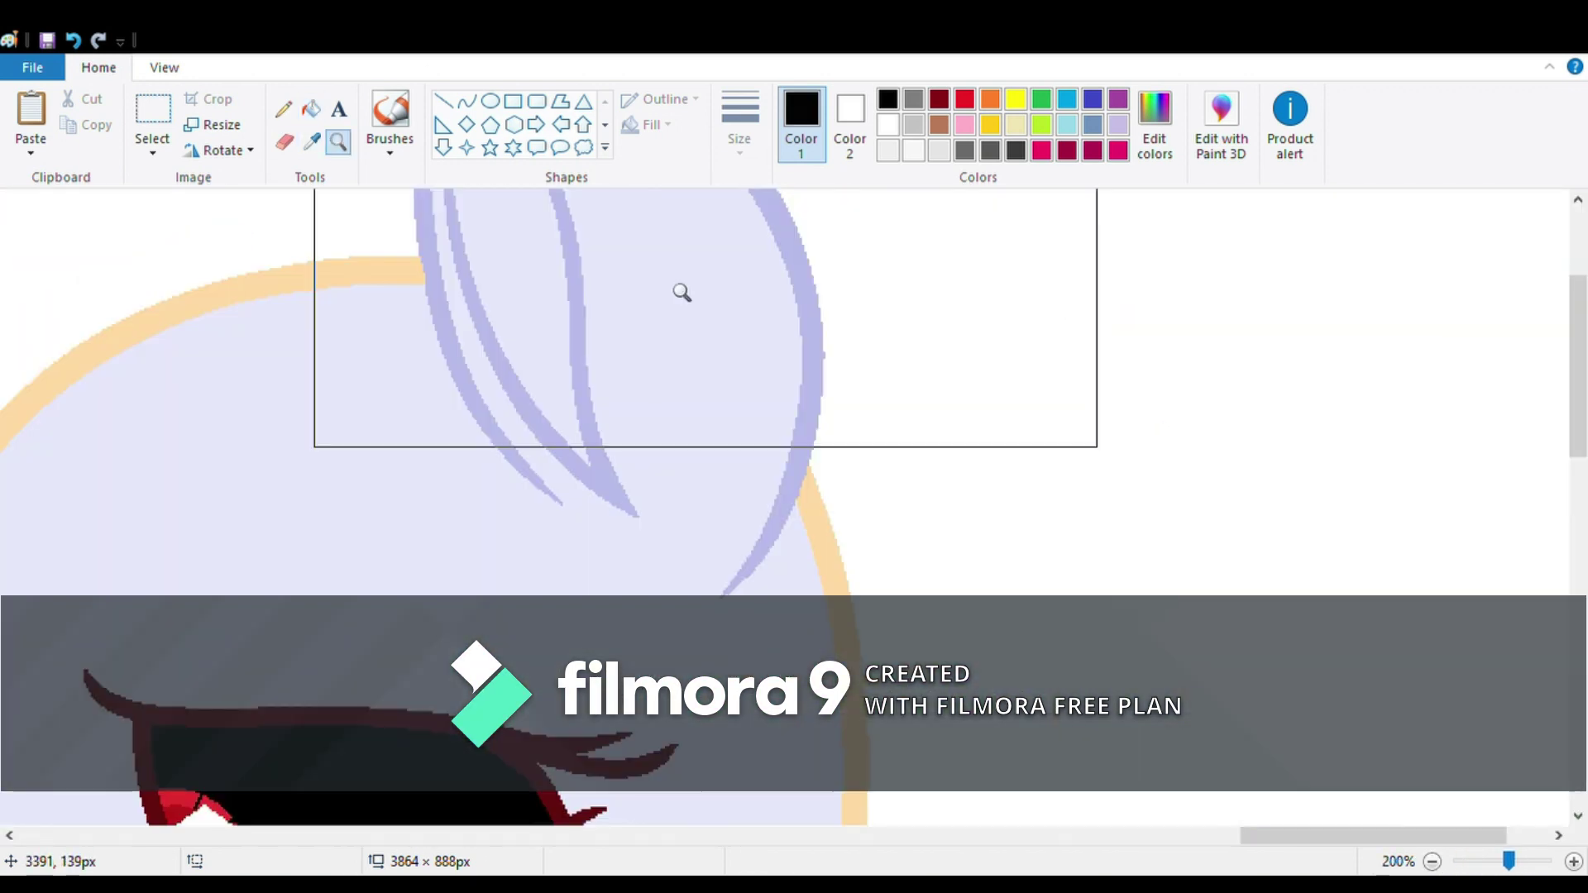
{"action": "left_click", "coordinate": [681, 290]}
{"action": "left_click", "coordinate": [467, 100]}
{"action": "scroll", "coordinate": [909, 414], "scroll_direction": "up", "scroll_amount": 2}
{"action": "left_click_drag", "start_coordinate": [1086, 366], "coordinate": [914, 746]}
{"action": "left_click_drag", "start_coordinate": [1001, 567], "coordinate": [1073, 567]}
{"action": "left_click_drag", "start_coordinate": [1039, 470], "coordinate": [1034, 355]}
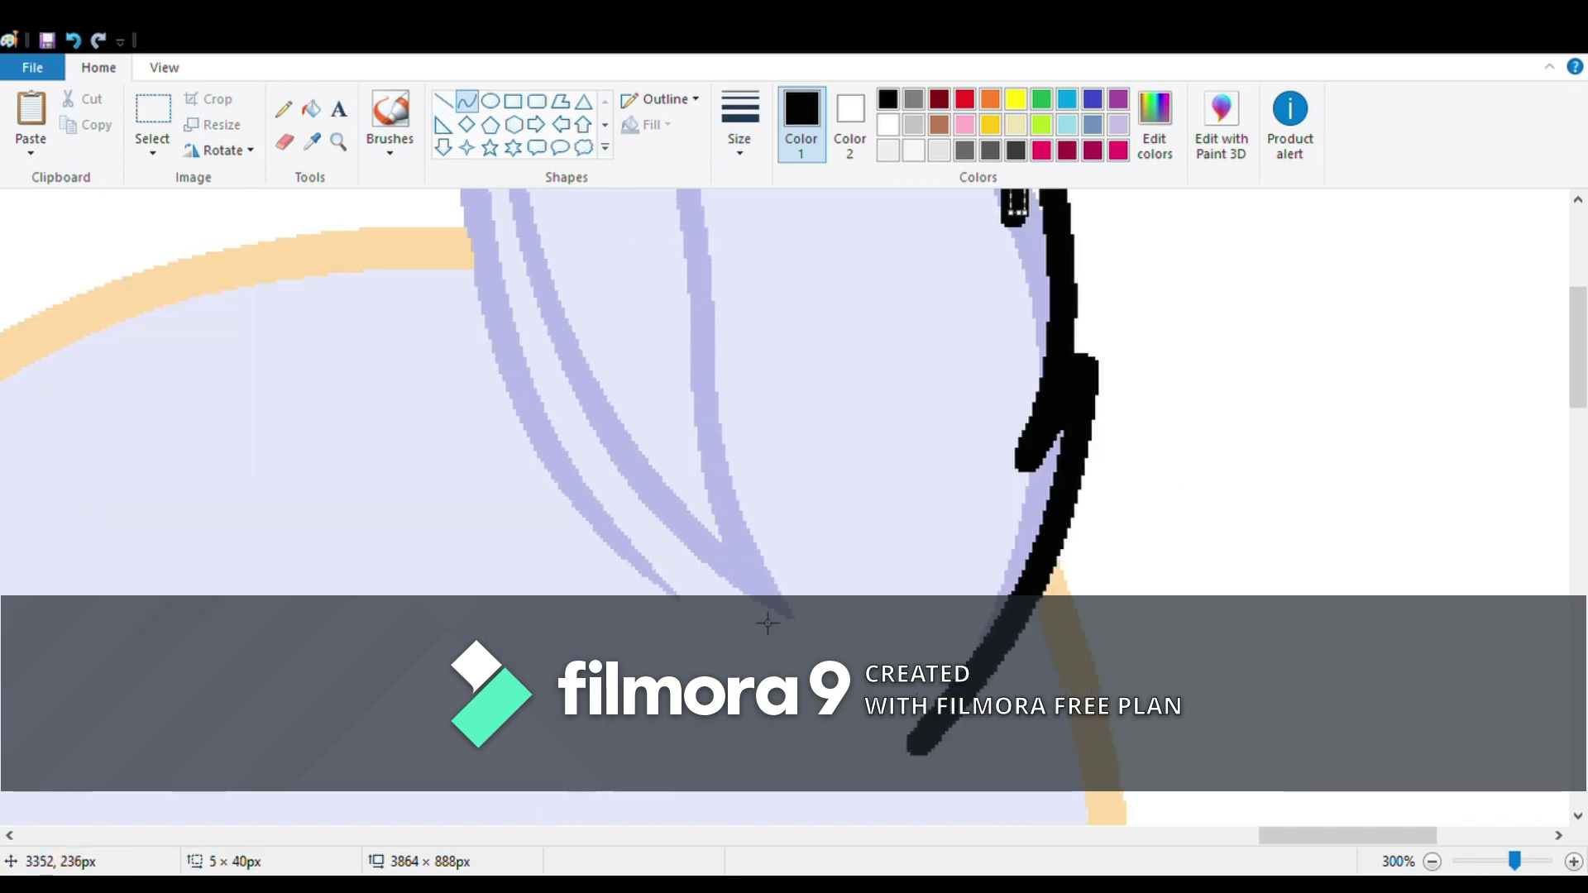
- Draw a black curved tuft with a short hook along the forehead side of the lilac pony's ear
{"action": "scroll", "coordinate": [768, 623], "scroll_direction": "up", "scroll_amount": 2}
{"action": "left_click_drag", "start_coordinate": [434, 339], "coordinate": [674, 757]}
{"action": "left_click_drag", "start_coordinate": [529, 530], "coordinate": [414, 557]}
{"action": "left_click_drag", "start_coordinate": [464, 430], "coordinate": [451, 397]}
{"action": "left_click", "coordinate": [472, 290]}
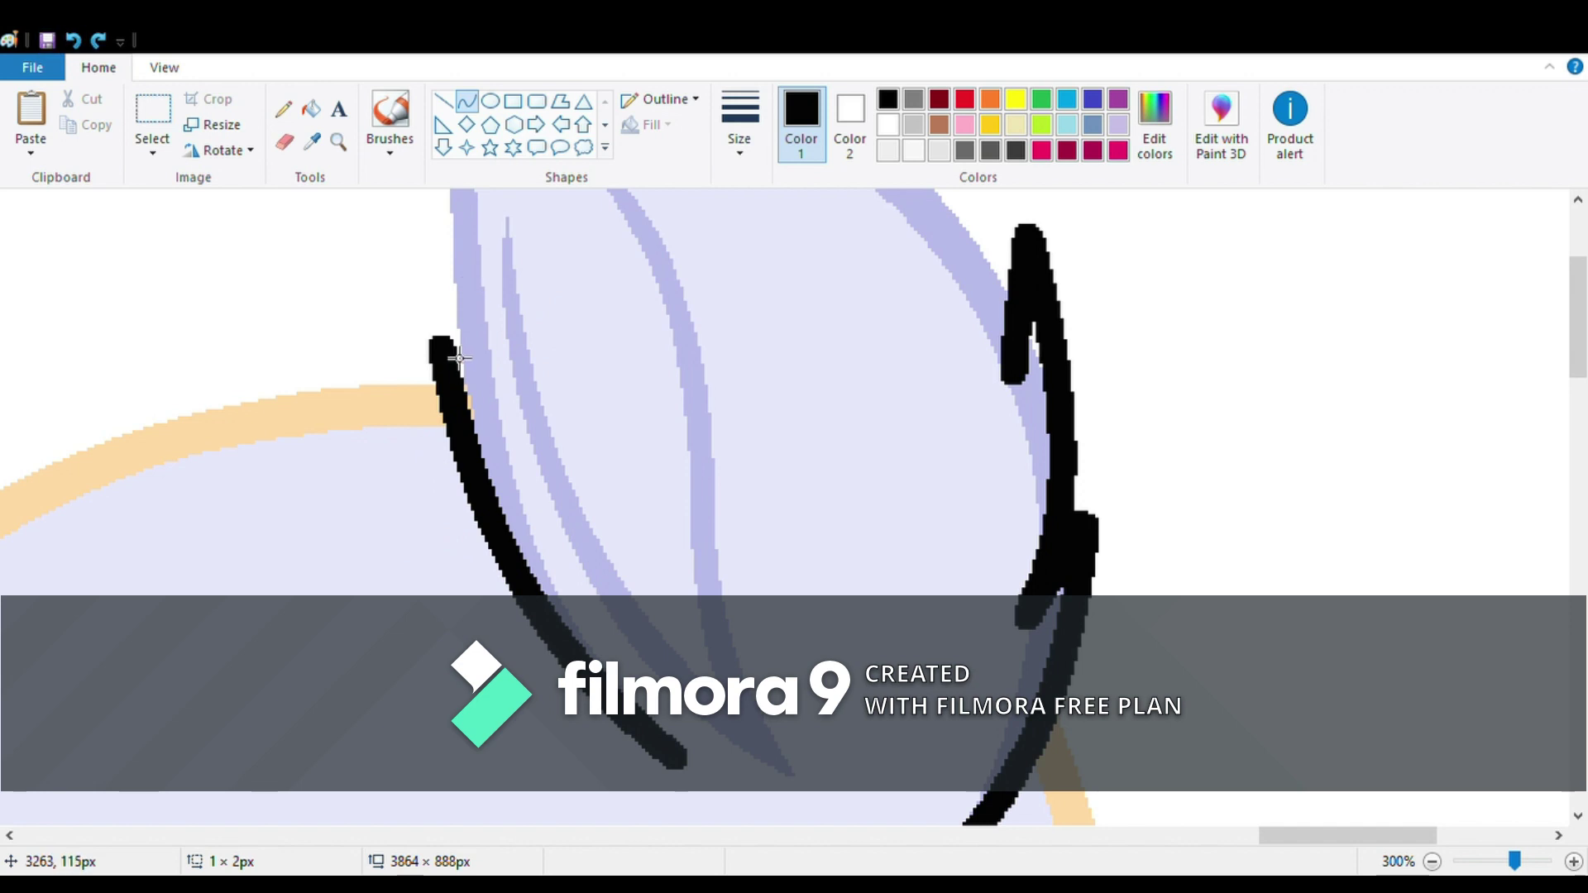
- Fill the lilac pony's ear outline black and cover the old inner ear lines and leftover outline with lilac, undoing the stray fill
{"action": "left_click", "coordinate": [310, 109]}
{"action": "left_click", "coordinate": [465, 248]}
{"action": "left_click", "coordinate": [583, 529]}
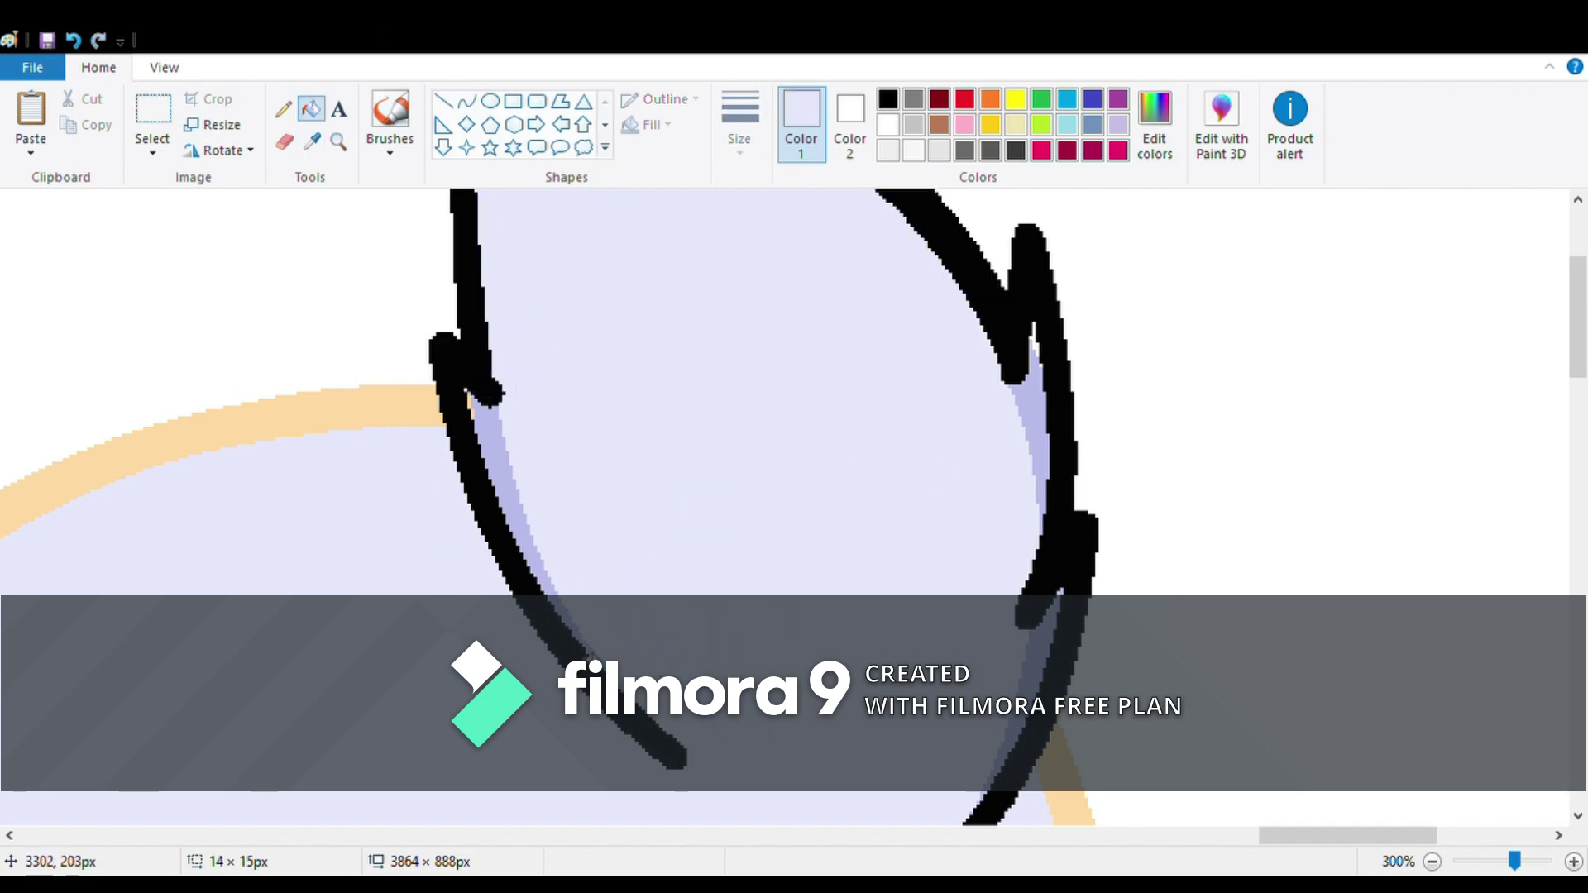
{"action": "left_click", "coordinate": [478, 414]}
{"action": "left_click", "coordinate": [1030, 430]}
{"action": "left_click", "coordinate": [1049, 463]}
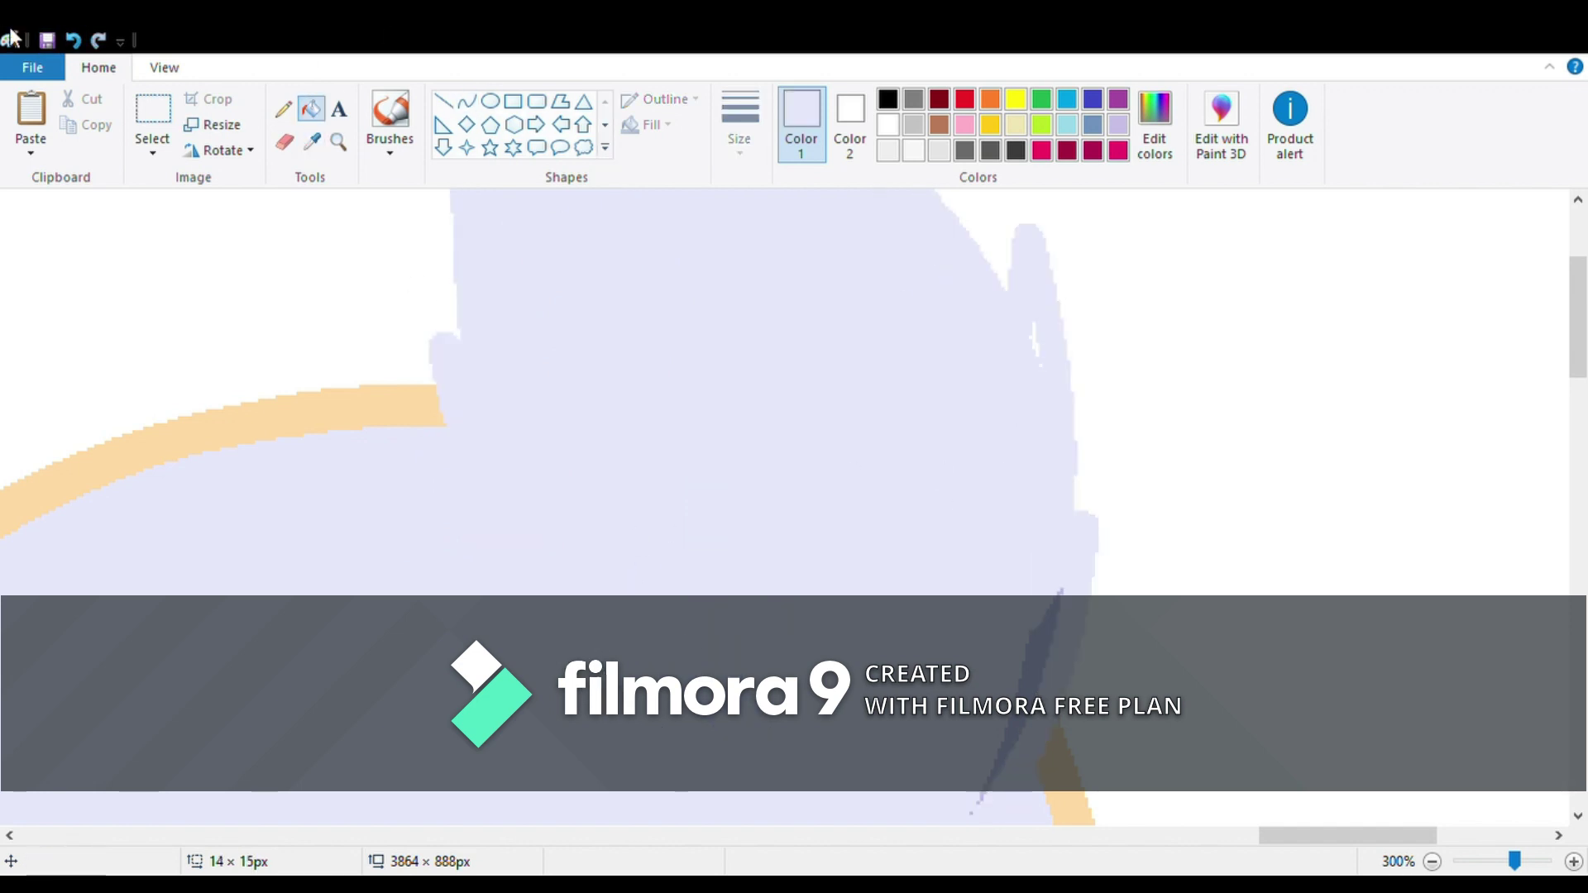
{"action": "key", "text": "ctrl+z"}
- Taper the ends of the lilac pony's ear strokes with background-coloured curves so the tufts become pointed
{"action": "scroll", "coordinate": [1013, 265], "scroll_direction": "down", "scroll_amount": 6}
{"action": "scroll", "coordinate": [719, 644], "scroll_direction": "up", "scroll_amount": 4}
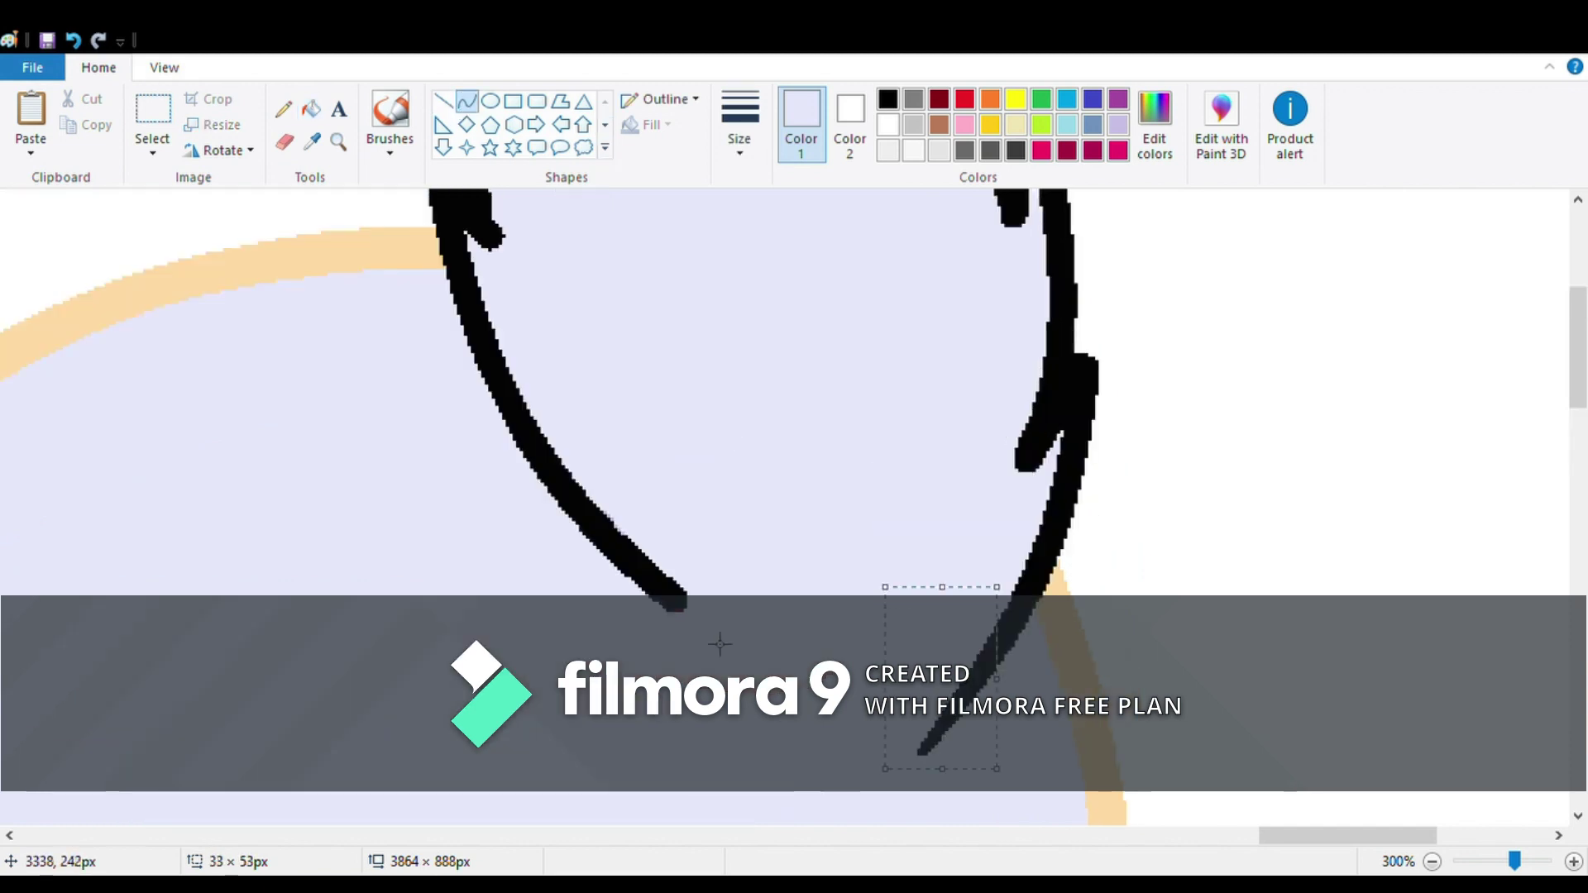
{"action": "scroll", "coordinate": [1047, 318], "scroll_direction": "up", "scroll_amount": 2}
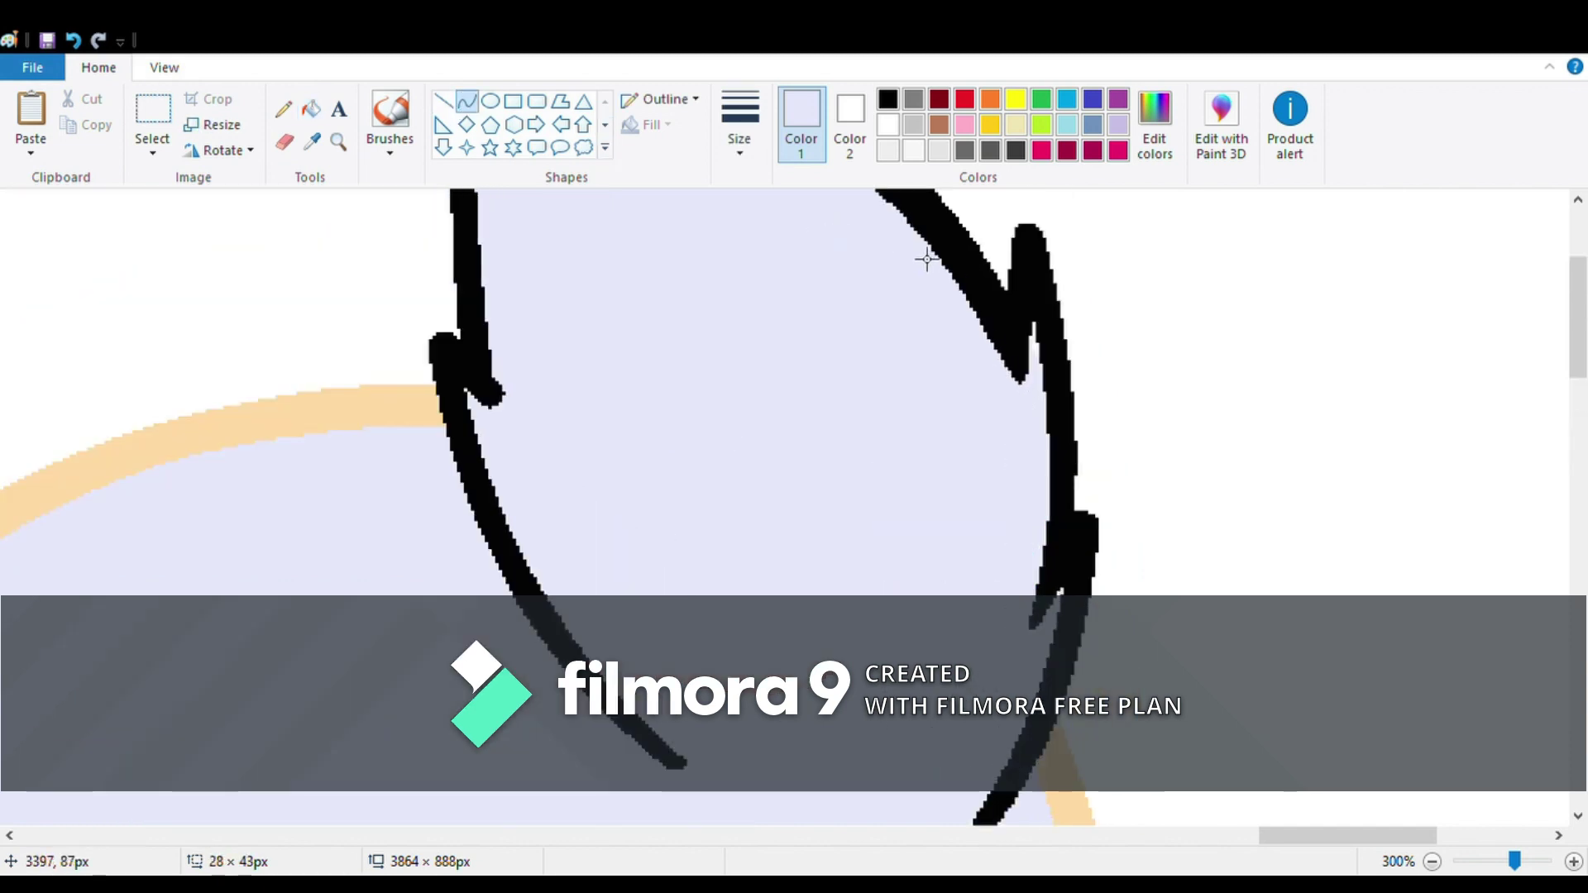
{"action": "left_click", "coordinate": [1116, 463]}
{"action": "scroll", "coordinate": [1056, 574], "scroll_direction": "up", "scroll_amount": 3}
{"action": "scroll", "coordinate": [1114, 457], "scroll_direction": "down", "scroll_amount": 4}
{"action": "left_click_drag", "start_coordinate": [1096, 393], "coordinate": [1108, 522]}
{"action": "left_click", "coordinate": [930, 806]}
{"action": "scroll", "coordinate": [827, 579], "scroll_direction": "up", "scroll_amount": 4}
- Draw a black inner-ear curve with a hooked top inside the lilac pony's ear and taper its lower end
{"action": "left_click_drag", "start_coordinate": [577, 329], "coordinate": [819, 782]}
{"action": "scroll", "coordinate": [910, 497], "scroll_direction": "down", "scroll_amount": 4}
{"action": "left_click", "coordinate": [1073, 326]}
{"action": "scroll", "coordinate": [910, 413], "scroll_direction": "up", "scroll_amount": 4}
{"action": "left_click", "coordinate": [572, 339]}
{"action": "scroll", "coordinate": [532, 364], "scroll_direction": "down", "scroll_amount": 3}
{"action": "scroll", "coordinate": [532, 365], "scroll_direction": "up", "scroll_amount": 3}
{"action": "mouse_move", "coordinate": [531, 322]}
{"action": "left_mouse_down"}
{"action": "mouse_move", "coordinate": [566, 491]}
{"action": "mouse_move", "coordinate": [552, 442]}
{"action": "left_mouse_up"}
{"action": "left_click", "coordinate": [693, 400]}
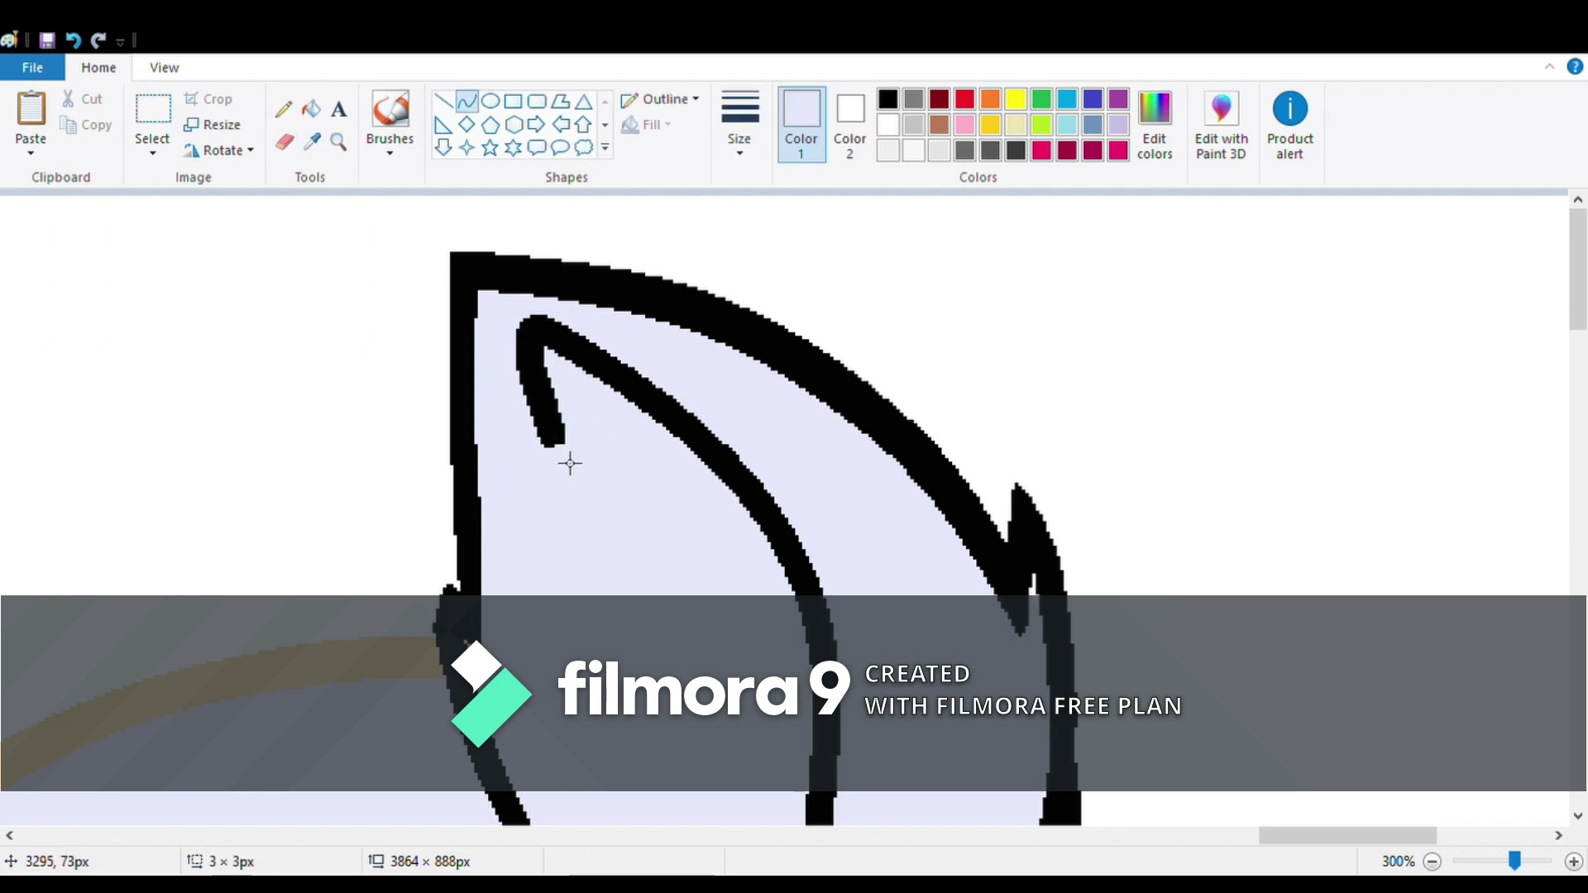
{"action": "scroll", "coordinate": [905, 510], "scroll_direction": "down", "scroll_amount": 5}
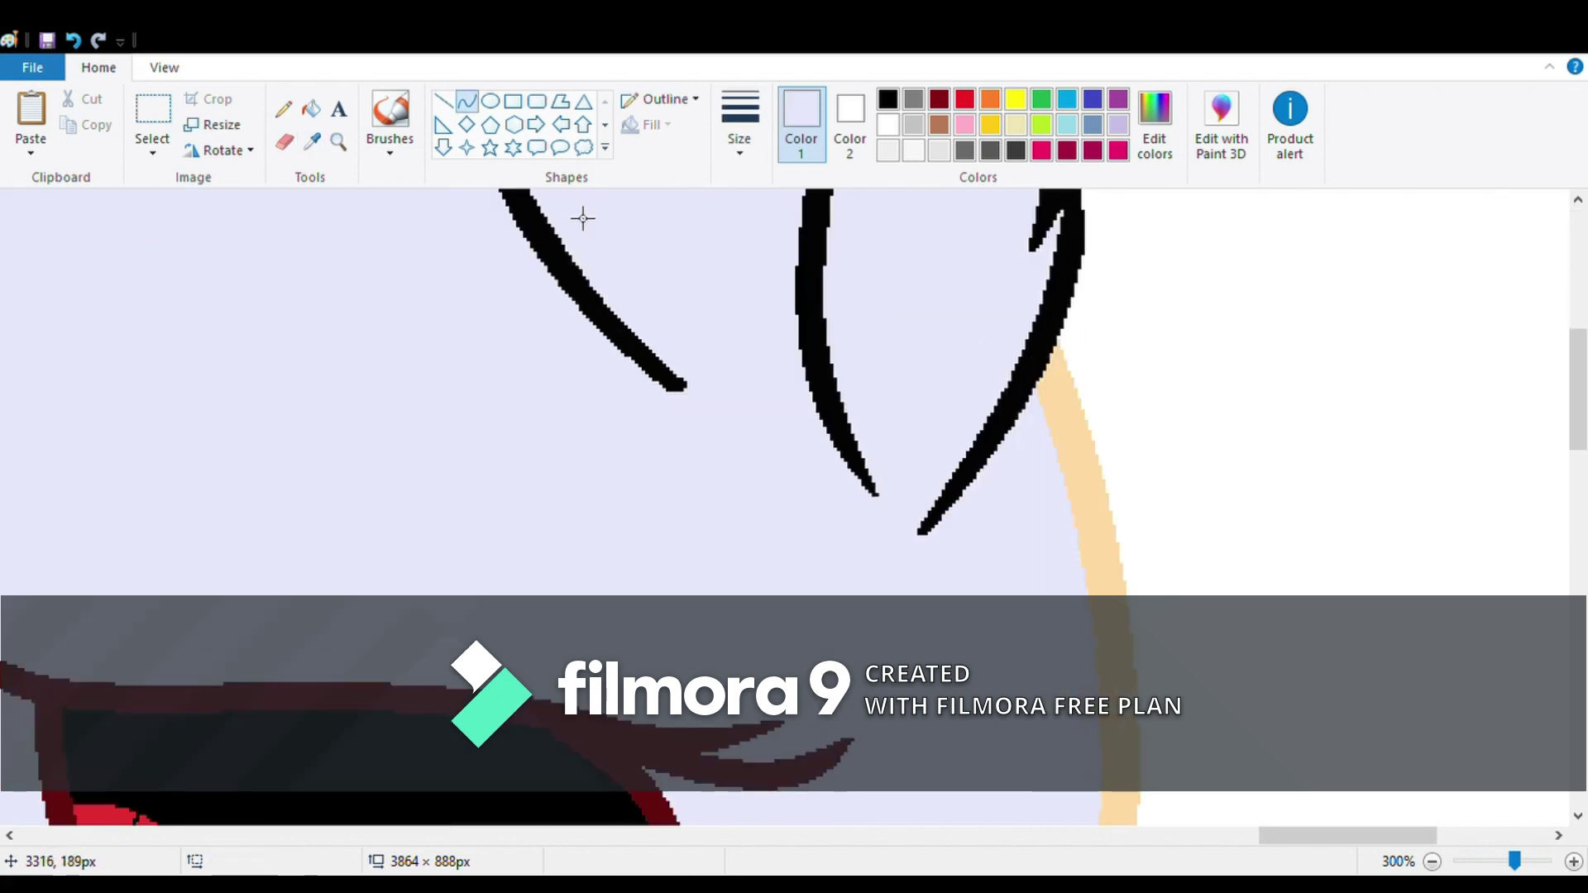
{"action": "scroll", "coordinate": [582, 218], "scroll_direction": "down", "scroll_amount": 5}
- Fill the mint pony's ear outline red, cover its inner ear line with mint, and ready the Curve tool in black
{"action": "left_click", "coordinate": [339, 141]}
{"action": "left_click", "coordinate": [259, 255]}
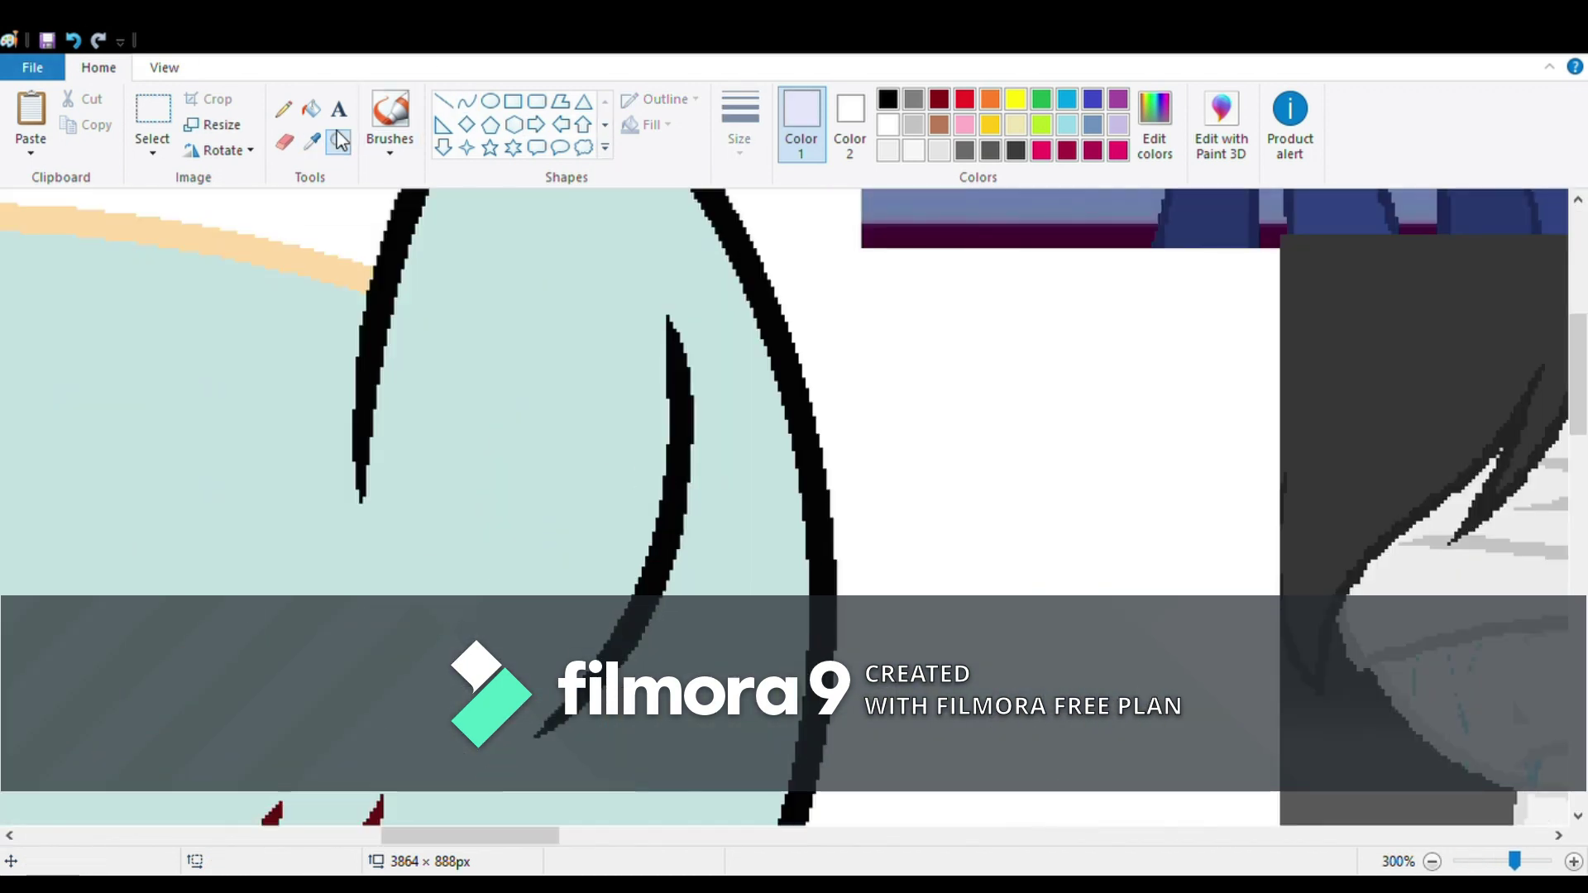
{"action": "left_click", "coordinate": [772, 292]}
{"action": "left_click", "coordinate": [312, 140]}
{"action": "left_click", "coordinate": [686, 405]}
{"action": "right_click", "coordinate": [684, 464]}
{"action": "left_click", "coordinate": [850, 124]}
{"action": "left_click", "coordinate": [467, 101]}
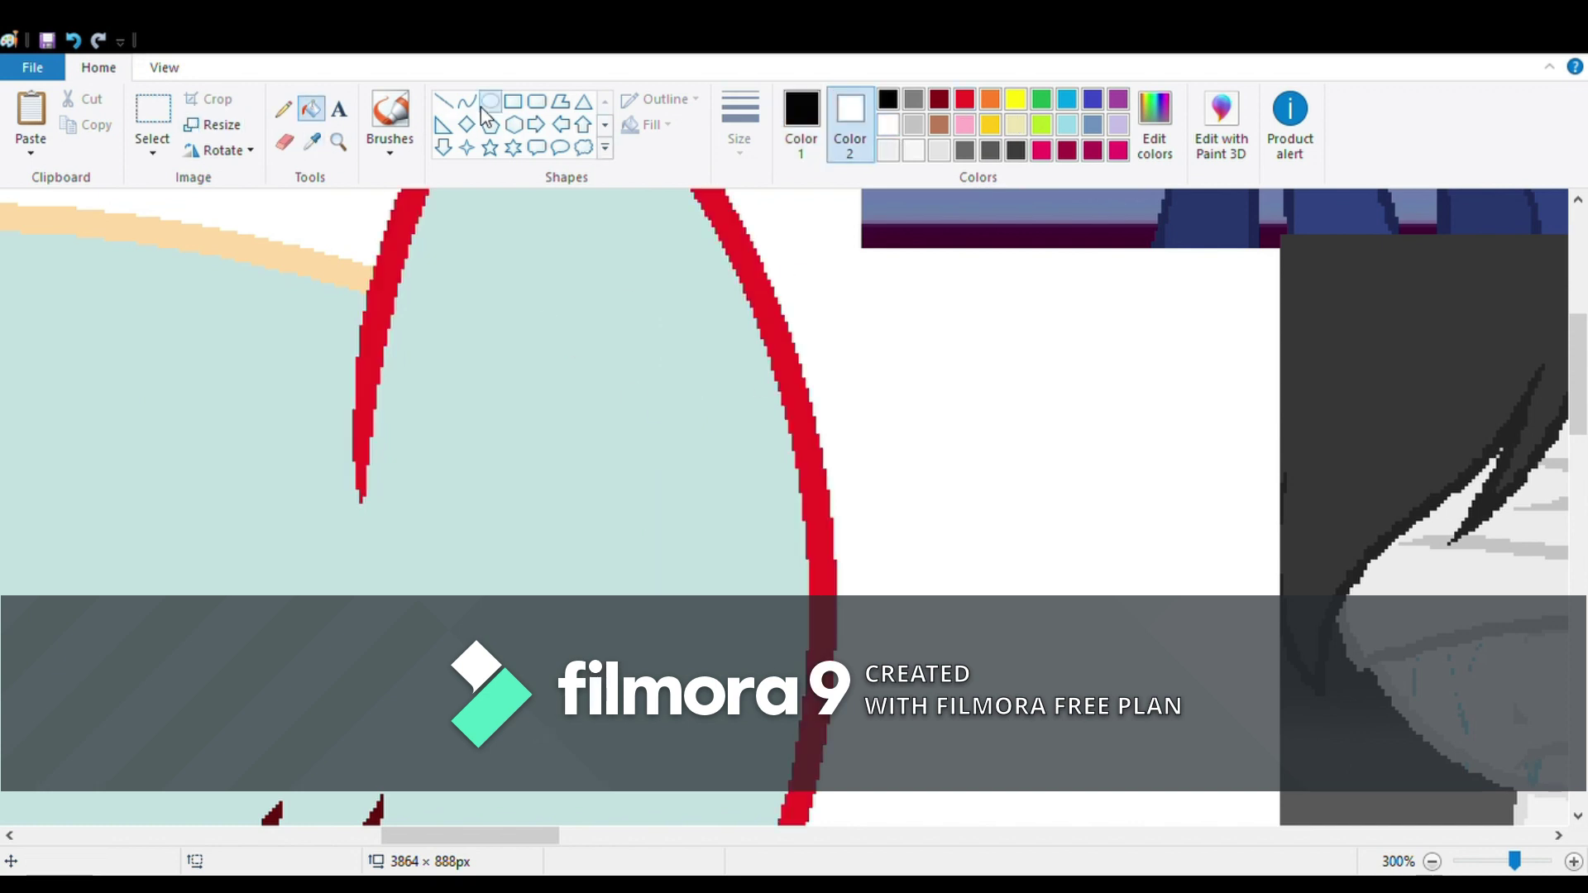
- Draw black curved tuft strokes along both edges of the mint pony's red ear outline
{"action": "scroll", "coordinate": [607, 737], "scroll_direction": "down", "scroll_amount": 3}
{"action": "left_click_drag", "start_coordinate": [607, 738], "coordinate": [844, 256]}
{"action": "mouse_move", "coordinate": [716, 496]}
{"action": "left_mouse_down"}
{"action": "mouse_move", "coordinate": [759, 564]}
{"action": "mouse_move", "coordinate": [836, 184]}
{"action": "left_mouse_up"}
{"action": "scroll", "coordinate": [779, 359], "scroll_direction": "up", "scroll_amount": 3}
{"action": "scroll", "coordinate": [835, 184], "scroll_direction": "up", "scroll_amount": 2}
{"action": "scroll", "coordinate": [376, 680], "scroll_direction": "up", "scroll_amount": 2}
{"action": "mouse_move", "coordinate": [364, 665]}
{"action": "left_mouse_down"}
{"action": "mouse_move", "coordinate": [378, 324]}
{"action": "mouse_move", "coordinate": [395, 418]}
{"action": "left_mouse_up"}
- Draw a black inner-ear curve with a hooked top inside the mint pony's ear
{"action": "scroll", "coordinate": [395, 418], "scroll_direction": "down", "scroll_amount": 2}
{"action": "left_click_drag", "start_coordinate": [560, 815], "coordinate": [571, 282]}
{"action": "scroll", "coordinate": [572, 281], "scroll_direction": "up", "scroll_amount": 2}
{"action": "scroll", "coordinate": [572, 281], "scroll_direction": "down", "scroll_amount": 2}
{"action": "left_click_drag", "start_coordinate": [579, 414], "coordinate": [609, 507]}
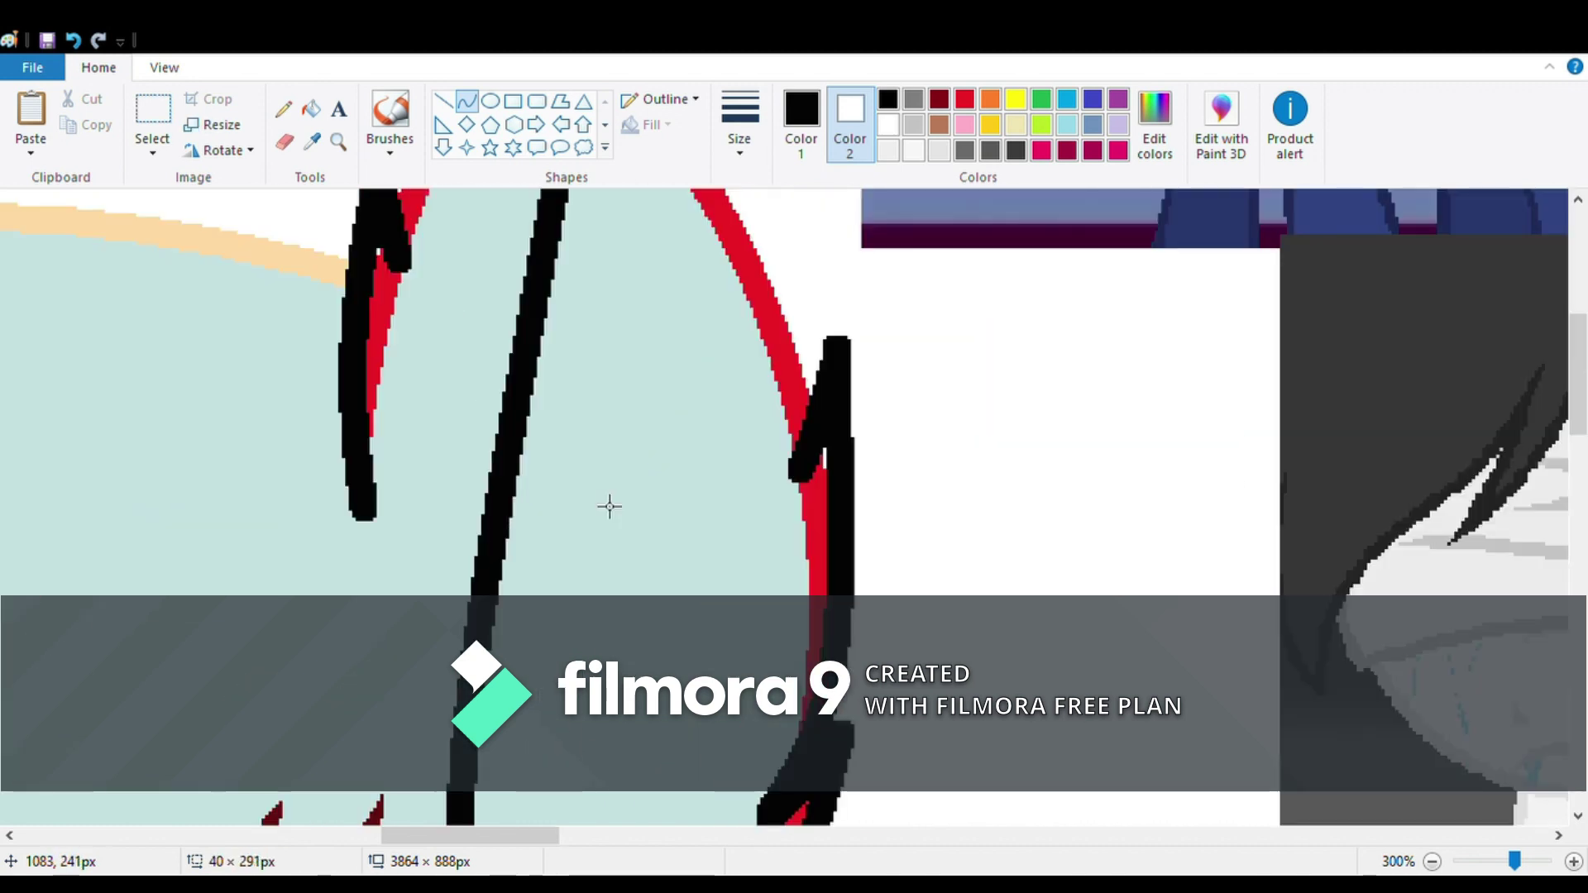
{"action": "scroll", "coordinate": [571, 289], "scroll_direction": "up", "scroll_amount": 2}
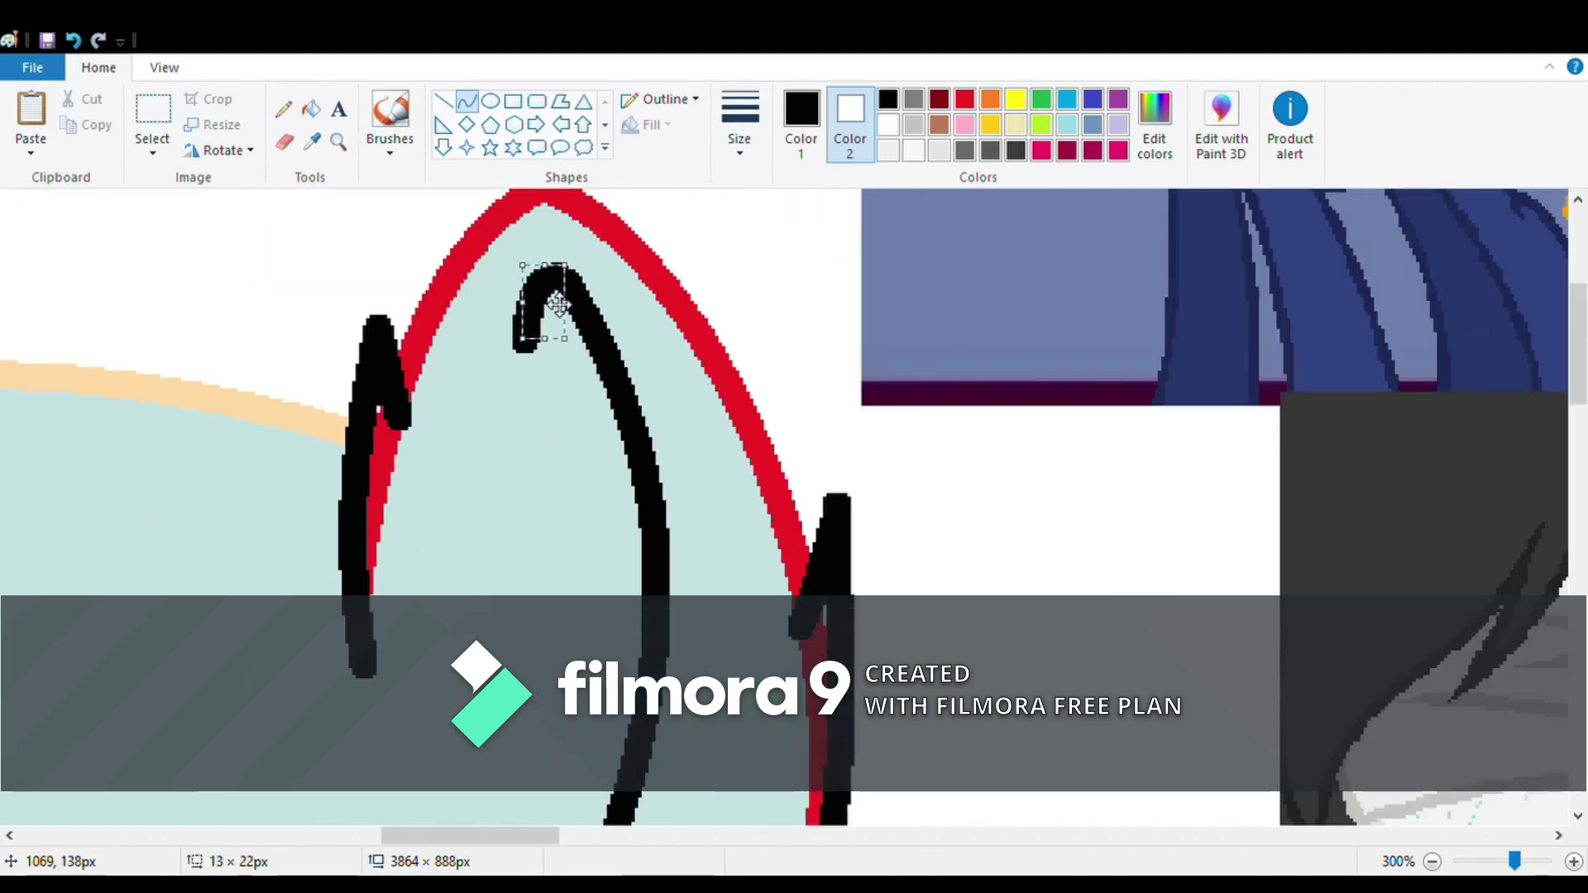
- Fill the mint pony's ear outline black and cover the leftover red slivers with sampled mint
{"action": "left_click", "coordinate": [311, 109]}
{"action": "left_click", "coordinate": [429, 312]}
{"action": "left_click", "coordinate": [312, 141]}
{"action": "left_click", "coordinate": [417, 418]}
{"action": "left_click", "coordinate": [385, 496]}
{"action": "left_click", "coordinate": [385, 420]}
{"action": "scroll", "coordinate": [579, 413], "scroll_direction": "down", "scroll_amount": 3}
{"action": "left_click", "coordinate": [827, 313]}
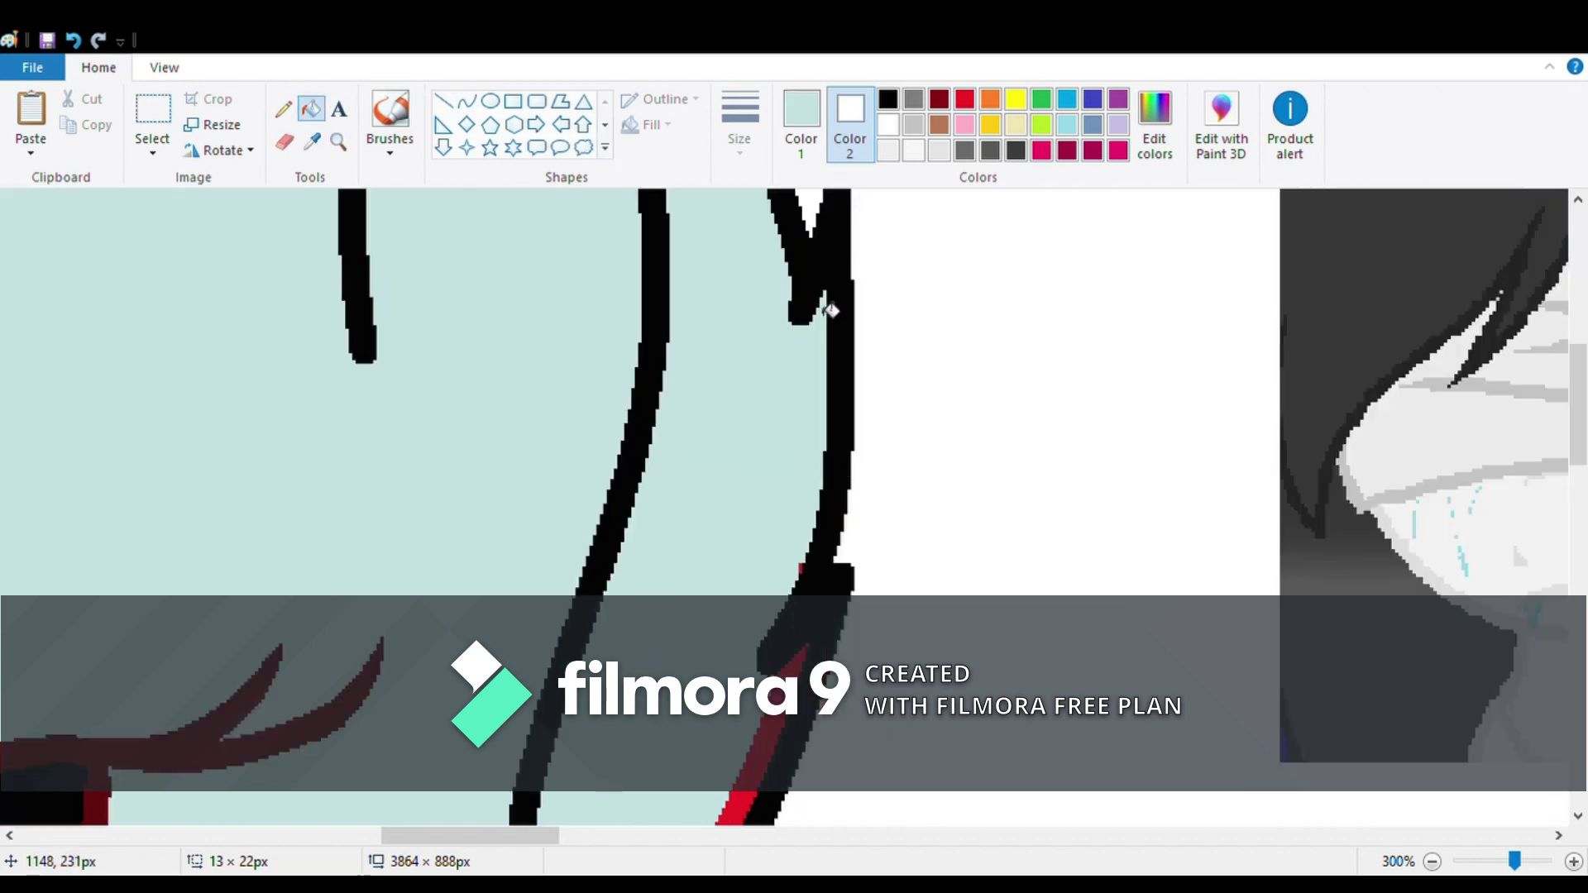
{"action": "scroll", "coordinate": [831, 311], "scroll_direction": "down", "scroll_amount": 3}
{"action": "left_click", "coordinate": [804, 411]}
- Taper the inner ends of the mint pony's ear strokes with mint curves
{"action": "scroll", "coordinate": [802, 397], "scroll_direction": "down", "scroll_amount": 3}
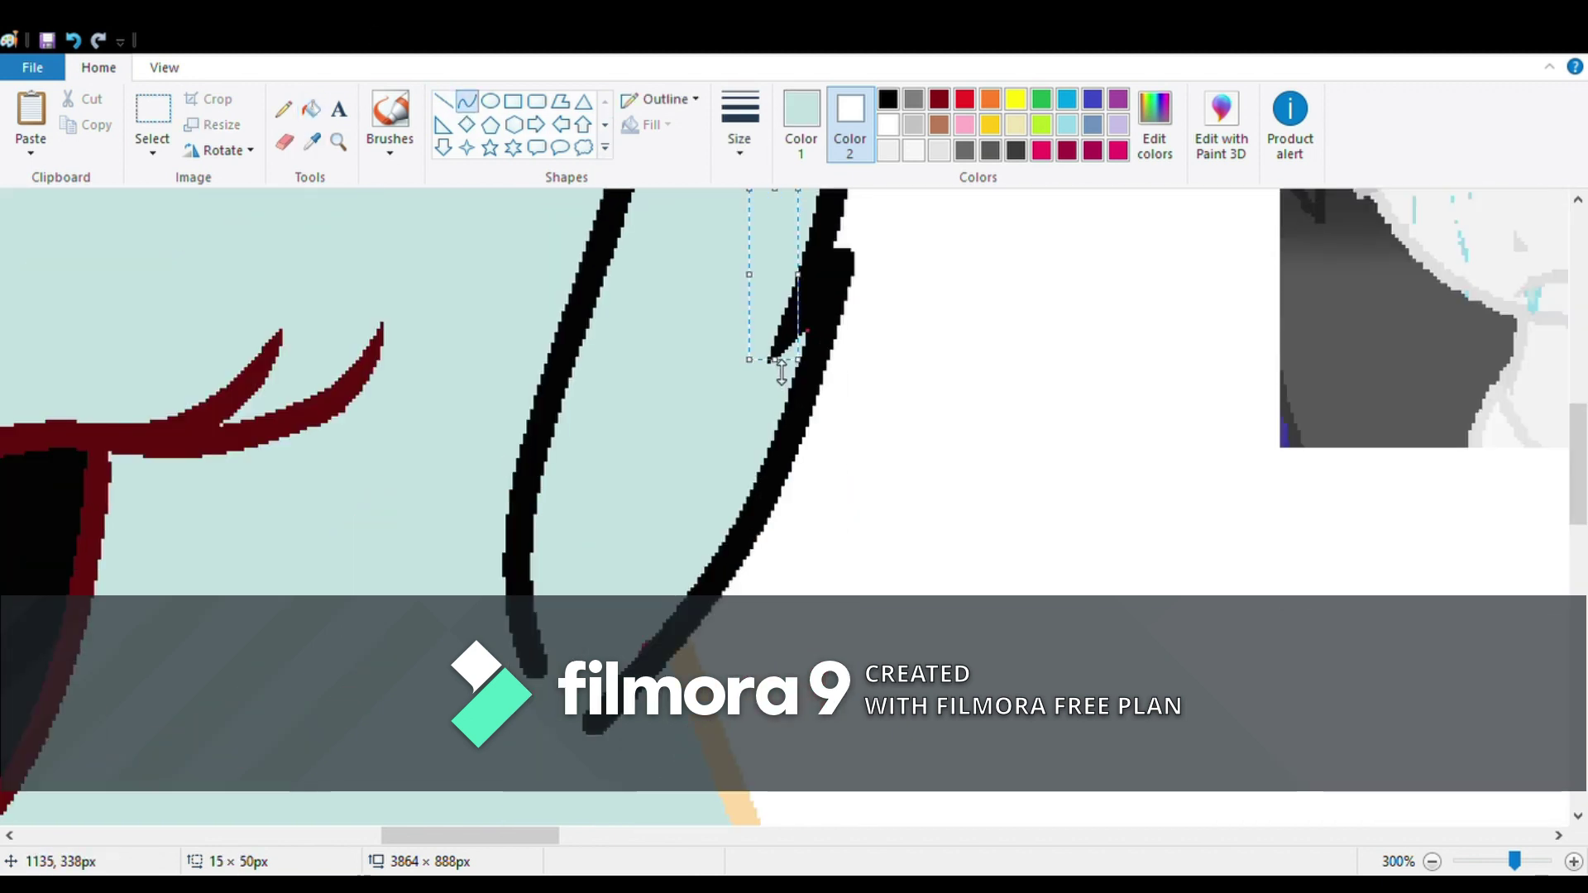
{"action": "scroll", "coordinate": [744, 347], "scroll_direction": "down", "scroll_amount": 5}
{"action": "scroll", "coordinate": [579, 496], "scroll_direction": "up", "scroll_amount": 3}
{"action": "left_click_drag", "start_coordinate": [538, 542], "coordinate": [488, 413]}
{"action": "scroll", "coordinate": [488, 413], "scroll_direction": "up", "scroll_amount": 12}
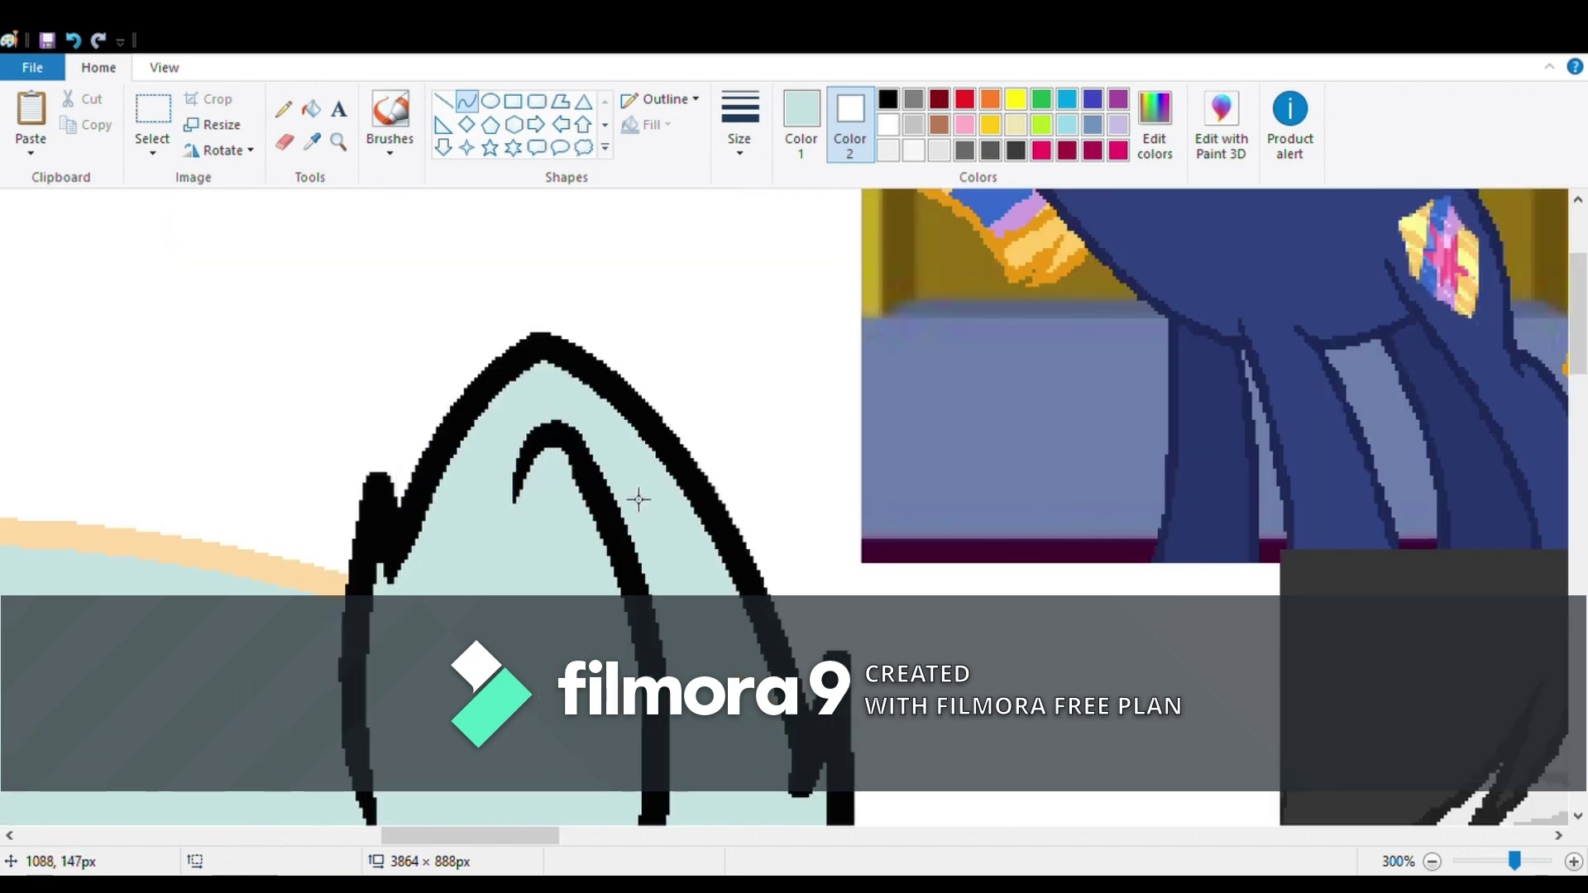
{"action": "scroll", "coordinate": [703, 439], "scroll_direction": "down", "scroll_amount": 6}
{"action": "scroll", "coordinate": [579, 372], "scroll_direction": "up", "scroll_amount": 8}
- Sample white and trim the outer tips of the mint pony's ear tufts to points with white curves
{"action": "left_click", "coordinate": [312, 141]}
{"action": "left_click", "coordinate": [400, 365]}
{"action": "scroll", "coordinate": [400, 364], "scroll_direction": "down", "scroll_amount": 5}
{"action": "left_click_drag", "start_coordinate": [849, 498], "coordinate": [879, 725]}
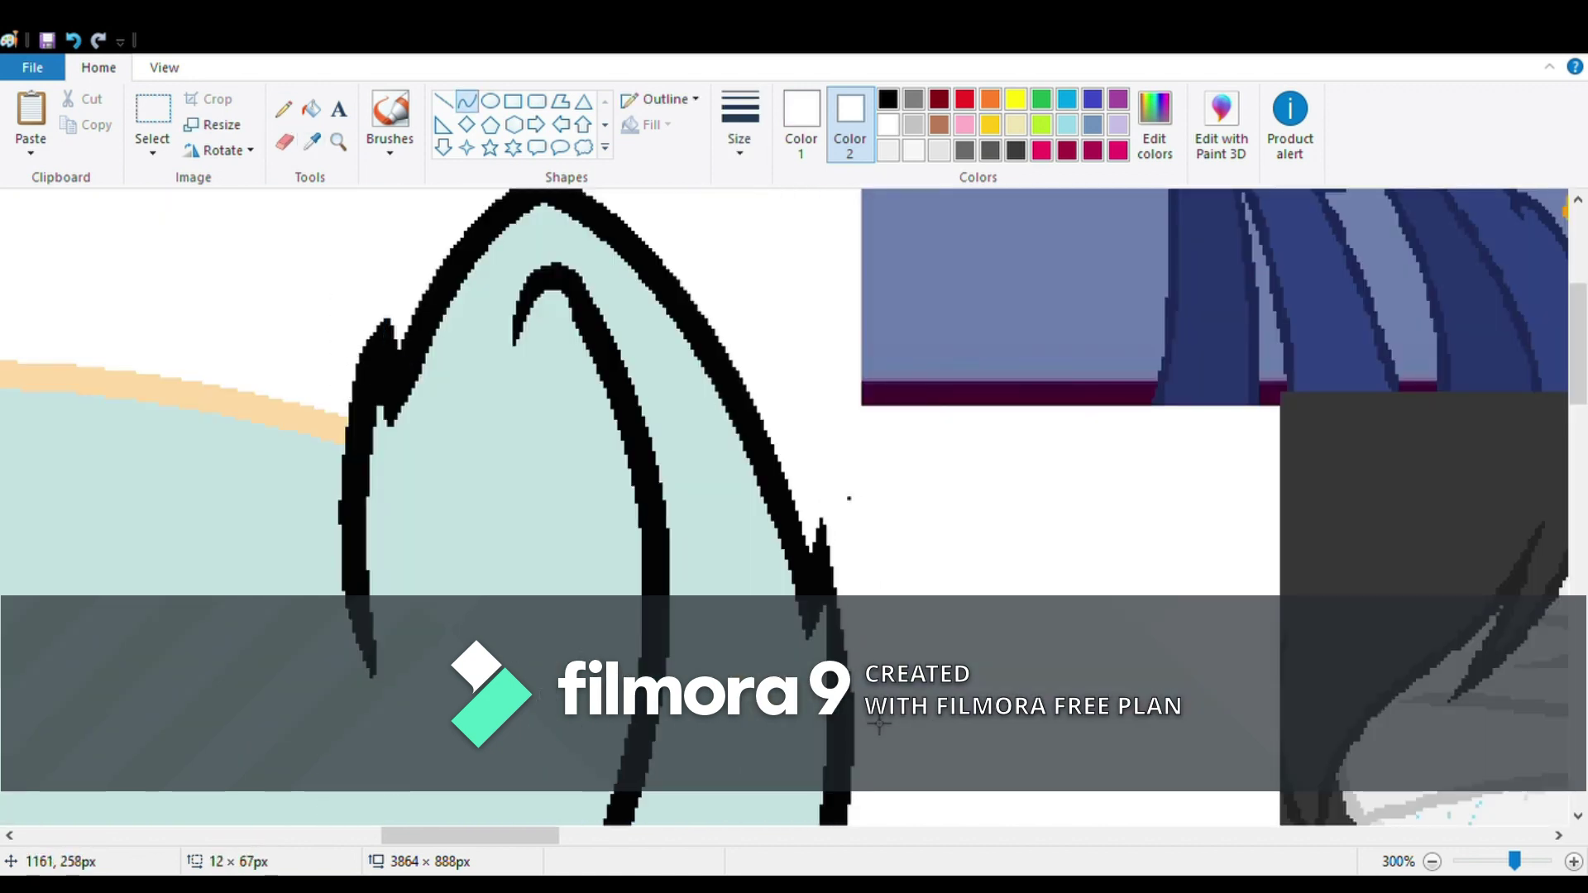
{"action": "scroll", "coordinate": [878, 724], "scroll_direction": "down", "scroll_amount": 7}
{"action": "left_click_drag", "start_coordinate": [850, 436], "coordinate": [848, 465]}
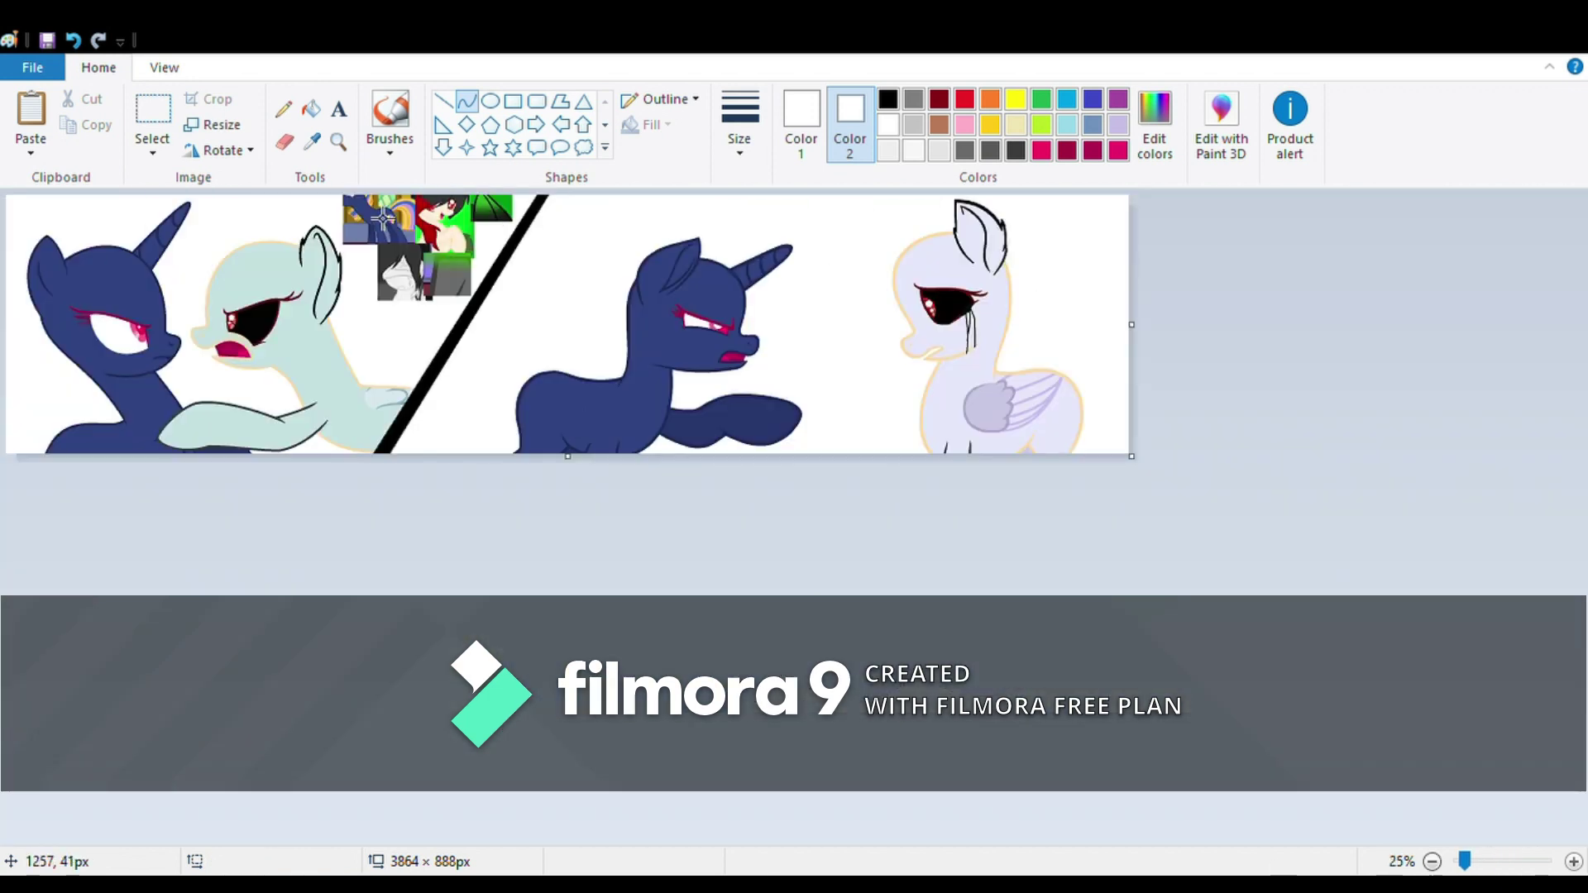
- Join the shoulder ends of the mint pony's foreleg outlines with dark grey straight lines
{"action": "left_click", "coordinate": [303, 411]}
{"action": "left_click", "coordinate": [597, 411]}
{"action": "mouse_move", "coordinate": [813, 325]}
{"action": "left_mouse_down"}
{"action": "mouse_move", "coordinate": [893, 291]}
{"action": "mouse_move", "coordinate": [930, 242]}
{"action": "mouse_move", "coordinate": [968, 458]}
{"action": "left_mouse_up"}
{"action": "left_click_drag", "start_coordinate": [967, 457], "coordinate": [986, 505]}
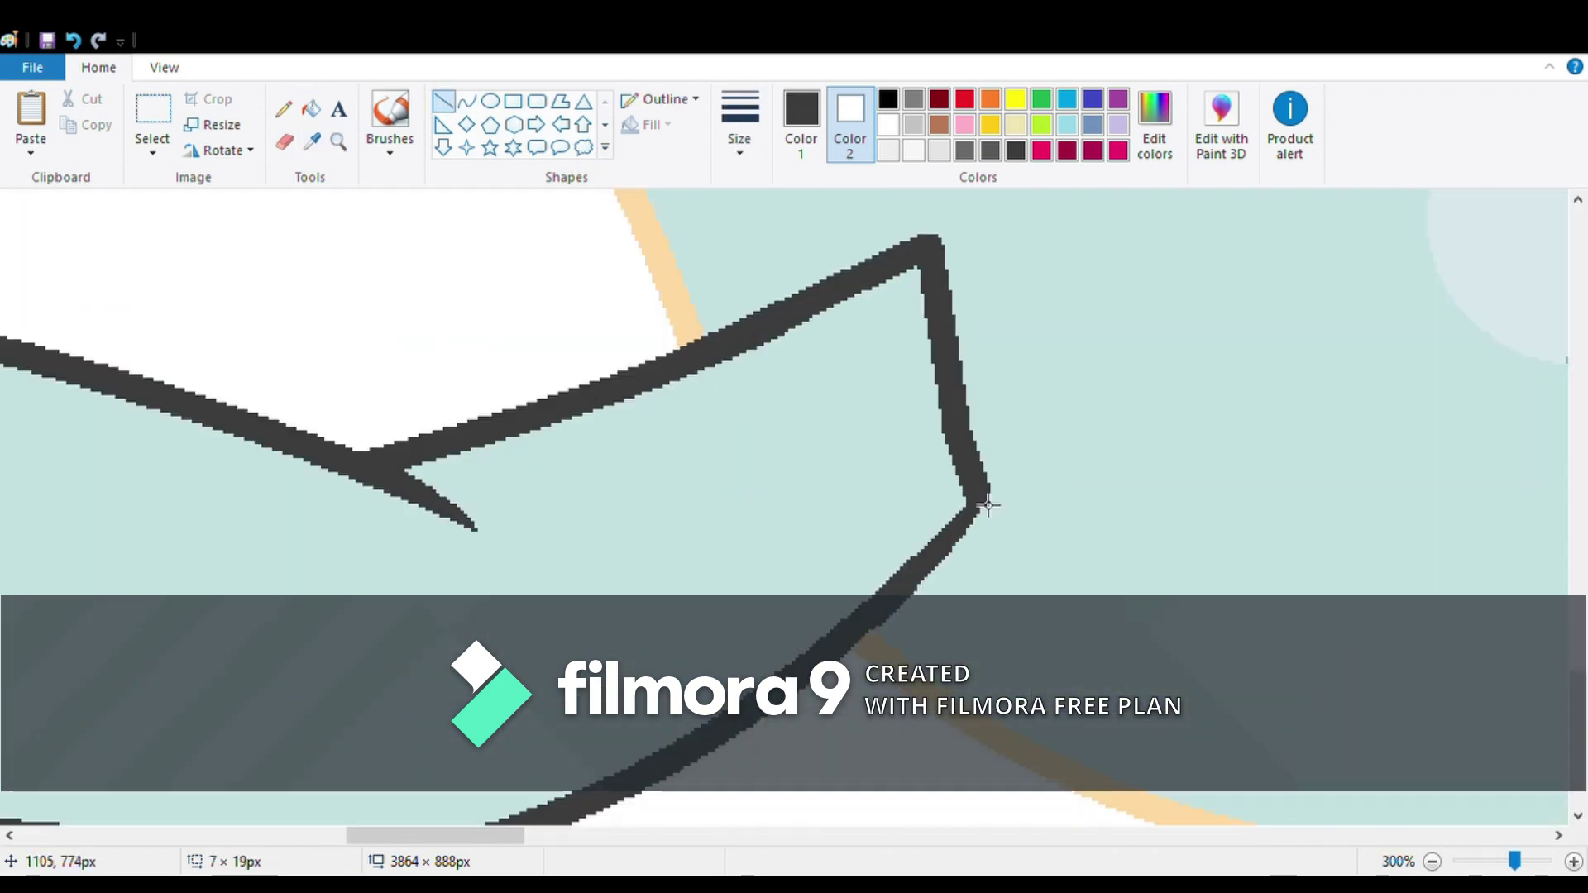
- Draw two parallel dark grey curves across the upper part of the mint pony's foreleg
{"action": "left_click", "coordinate": [468, 105]}
{"action": "left_click_drag", "start_coordinate": [344, 454], "coordinate": [579, 795]}
{"action": "left_click_drag", "start_coordinate": [463, 629], "coordinate": [538, 595]}
{"action": "left_click_drag", "start_coordinate": [414, 496], "coordinate": [463, 464]}
{"action": "left_click_drag", "start_coordinate": [436, 446], "coordinate": [616, 781]}
{"action": "left_click_drag", "start_coordinate": [529, 612], "coordinate": [633, 588]}
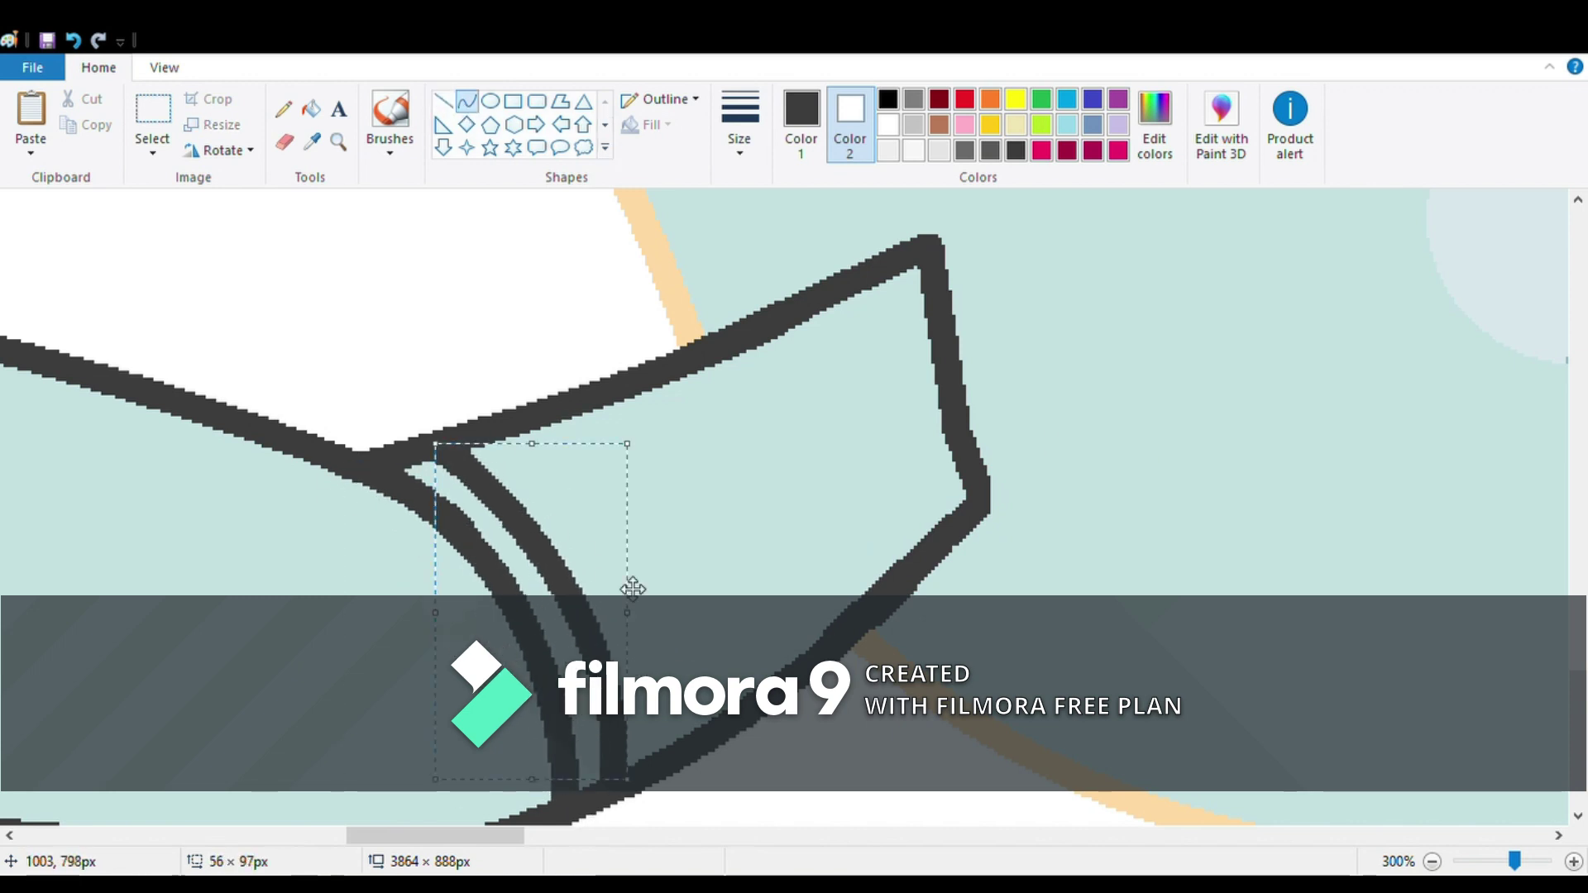
- Draw curved dark grey bands across the mint pony's foreleg nearer the hoof
{"action": "left_click_drag", "start_coordinate": [405, 836], "coordinate": [312, 858]}
{"action": "left_click_drag", "start_coordinate": [570, 236], "coordinate": [657, 733]}
{"action": "mouse_move", "coordinate": [791, 340]}
{"action": "left_mouse_down"}
{"action": "mouse_move", "coordinate": [699, 750]}
{"action": "mouse_move", "coordinate": [617, 259]}
{"action": "mouse_move", "coordinate": [589, 263]}
{"action": "left_mouse_up"}
- Join the upper ends of the lilac pony's front leg lines with dark grey straight lines
{"action": "left_click", "coordinate": [1431, 861]}
{"action": "left_click", "coordinate": [338, 141]}
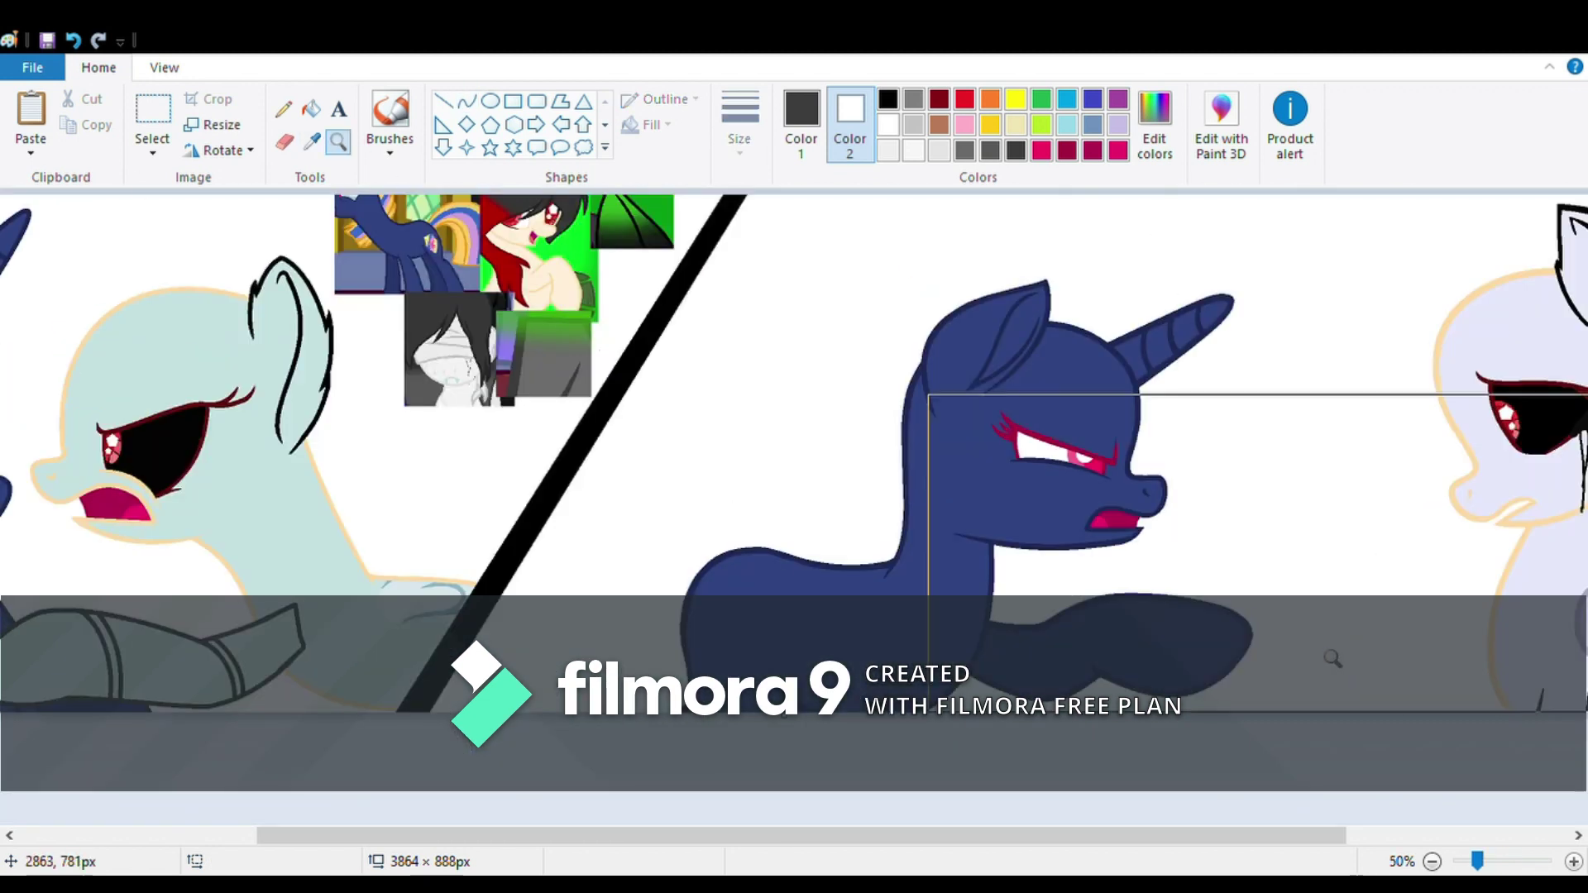
{"action": "left_click", "coordinate": [1332, 658]}
{"action": "left_click", "coordinate": [443, 100]}
{"action": "mouse_move", "coordinate": [198, 736]}
{"action": "left_mouse_down"}
{"action": "mouse_move", "coordinate": [244, 545]}
{"action": "mouse_move", "coordinate": [389, 397]}
{"action": "mouse_move", "coordinate": [583, 629]}
{"action": "left_mouse_up"}
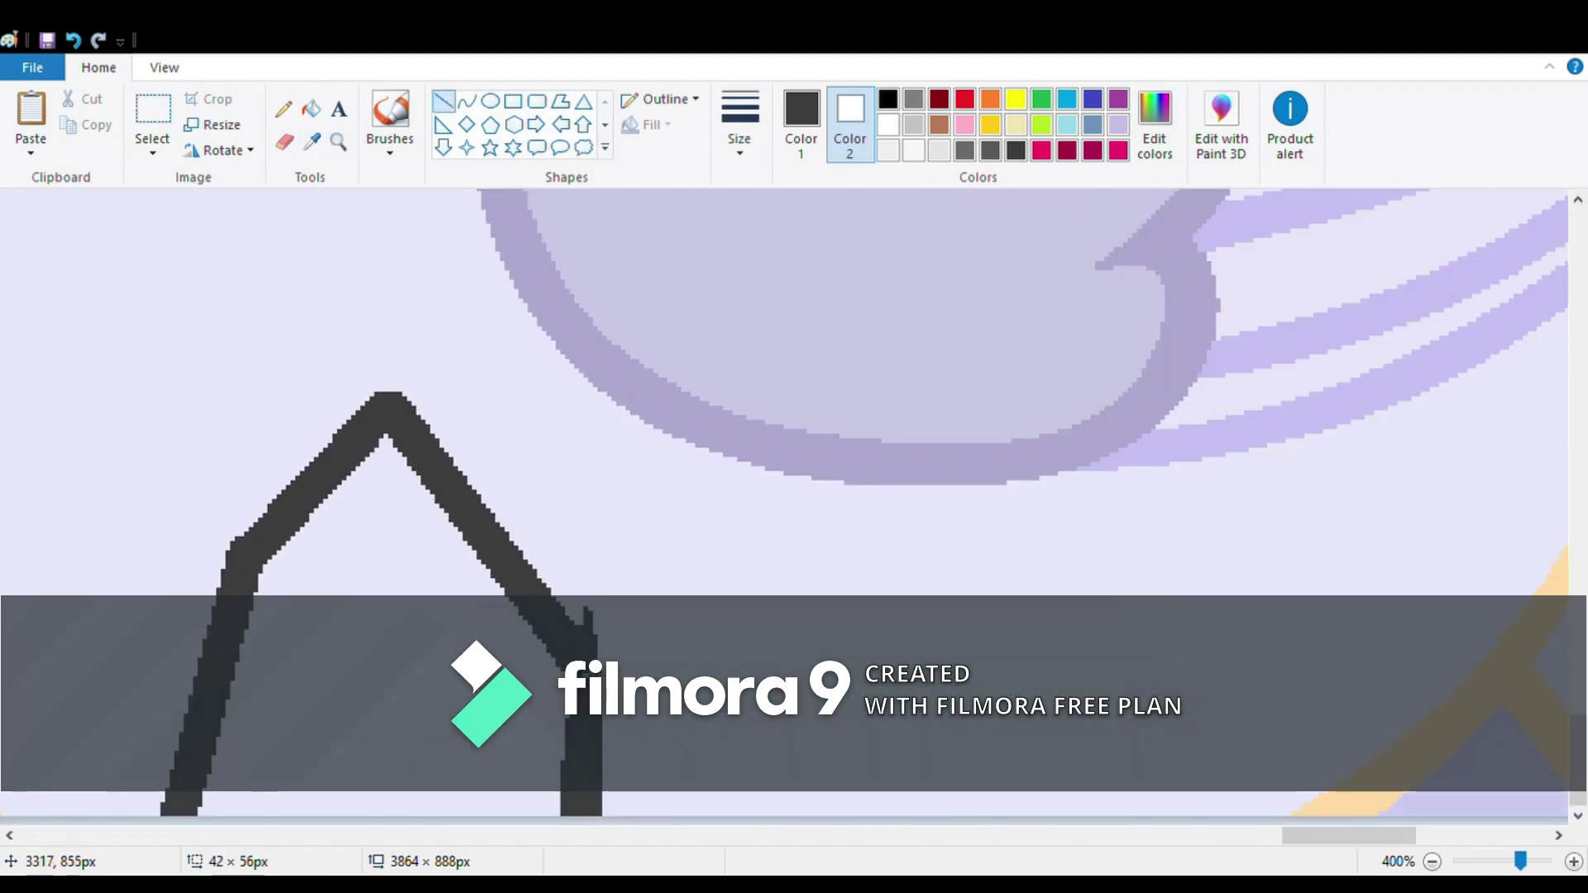
{"action": "left_click", "coordinate": [593, 590]}
- Paint over the pointed shoulder end of the mint pony's sleeve outline and recolour the patch with sampled mint
{"action": "mouse_move", "coordinate": [1366, 835]}
{"action": "left_mouse_down"}
{"action": "mouse_move", "coordinate": [1138, 861]}
{"action": "mouse_move", "coordinate": [463, 861]}
{"action": "left_mouse_up"}
{"action": "left_click_drag", "start_coordinate": [711, 248], "coordinate": [869, 530]}
{"action": "left_click_drag", "start_coordinate": [860, 265], "coordinate": [951, 761]}
{"action": "left_click", "coordinate": [311, 108]}
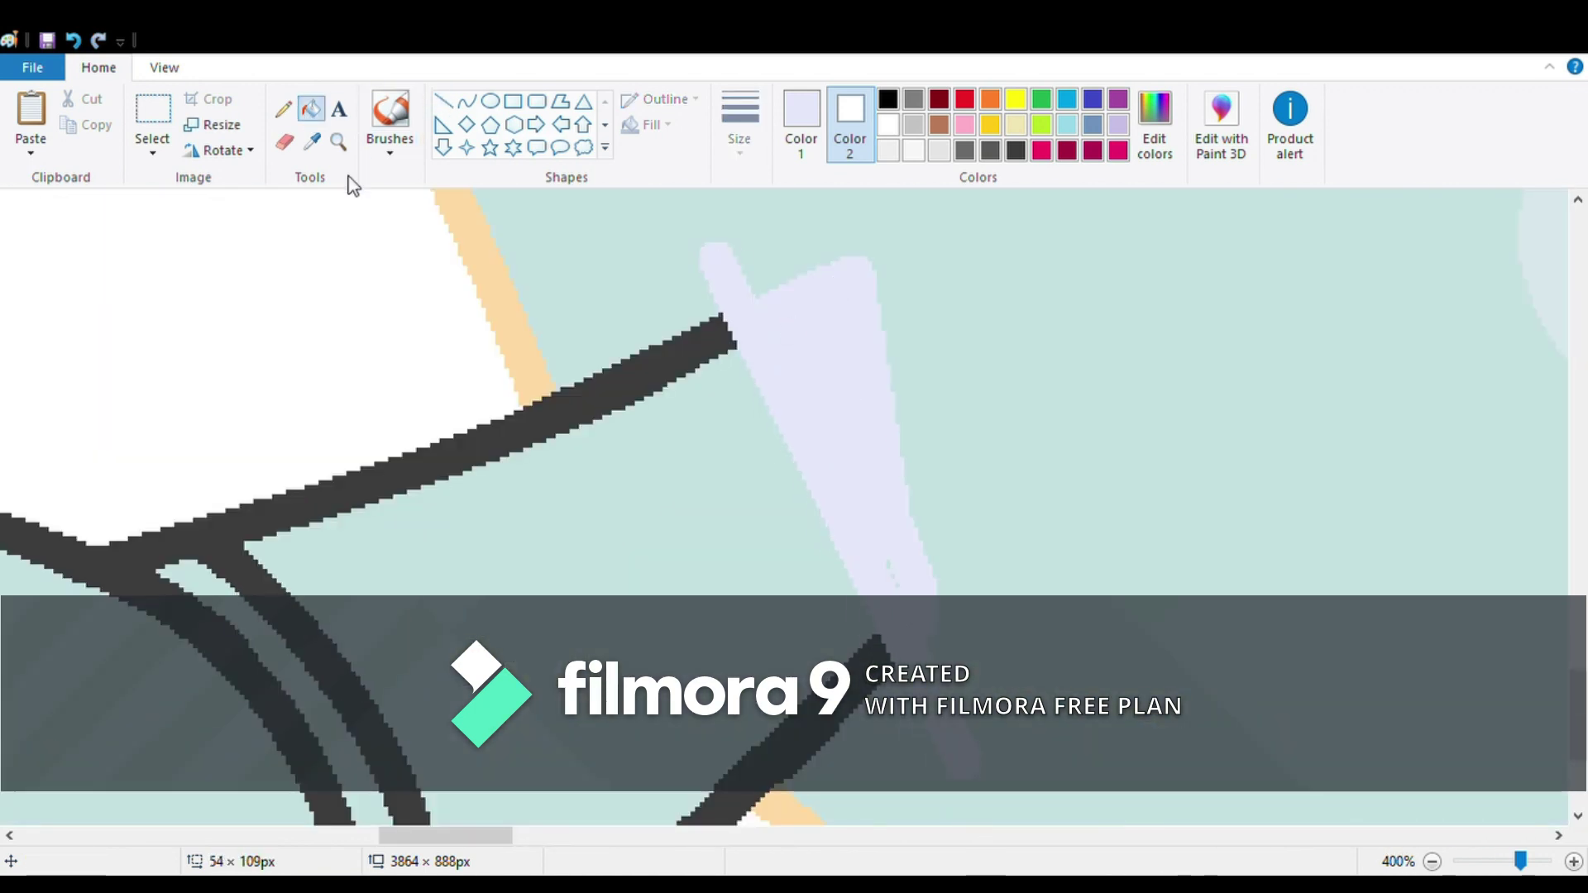
{"action": "left_click", "coordinate": [311, 142]}
{"action": "left_click", "coordinate": [579, 289]}
{"action": "left_click", "coordinate": [793, 372]}
- Close the open shoulder end of the mint pony's sleeve with a sampled dark grey line
{"action": "left_click", "coordinate": [716, 331]}
{"action": "mouse_move", "coordinate": [662, 357]}
{"action": "left_mouse_down"}
{"action": "mouse_move", "coordinate": [964, 285]}
{"action": "mouse_move", "coordinate": [864, 653]}
{"action": "left_mouse_up"}
{"action": "scroll", "coordinate": [461, 354], "scroll_direction": "down", "scroll_amount": 4}
{"action": "left_click", "coordinate": [337, 141]}
{"action": "scroll", "coordinate": [331, 124], "scroll_direction": "up", "scroll_amount": 3}
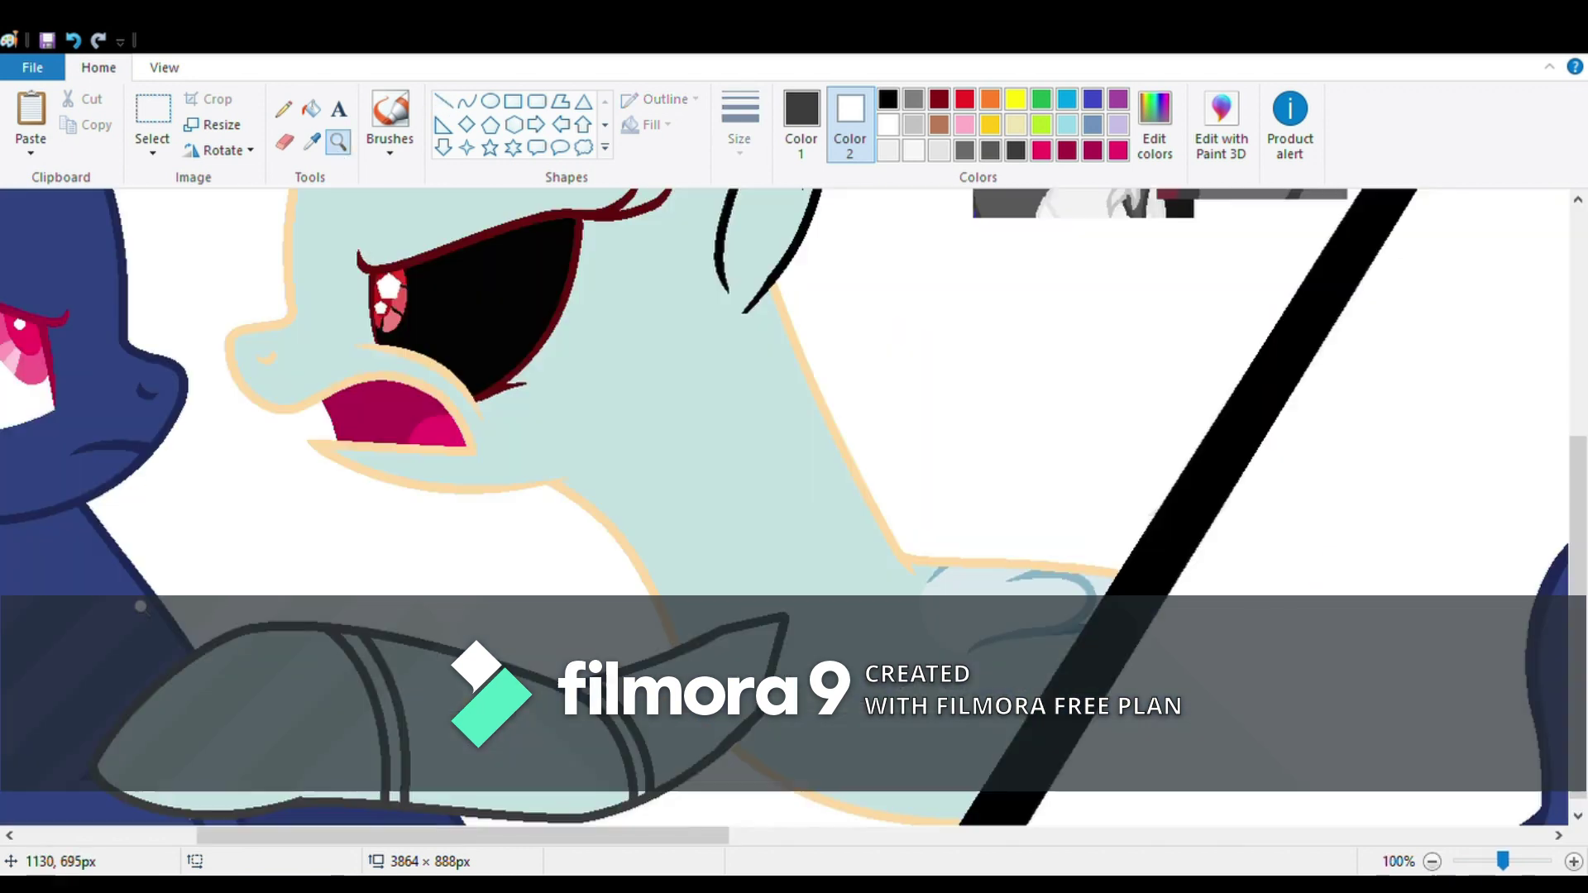
- Fill both narrow bands across the mint pony's sleeve with green
{"action": "left_click", "coordinate": [1041, 99]}
{"action": "left_click", "coordinate": [1175, 488]}
{"action": "left_click", "coordinate": [73, 39]}
{"action": "left_click", "coordinate": [801, 124]}
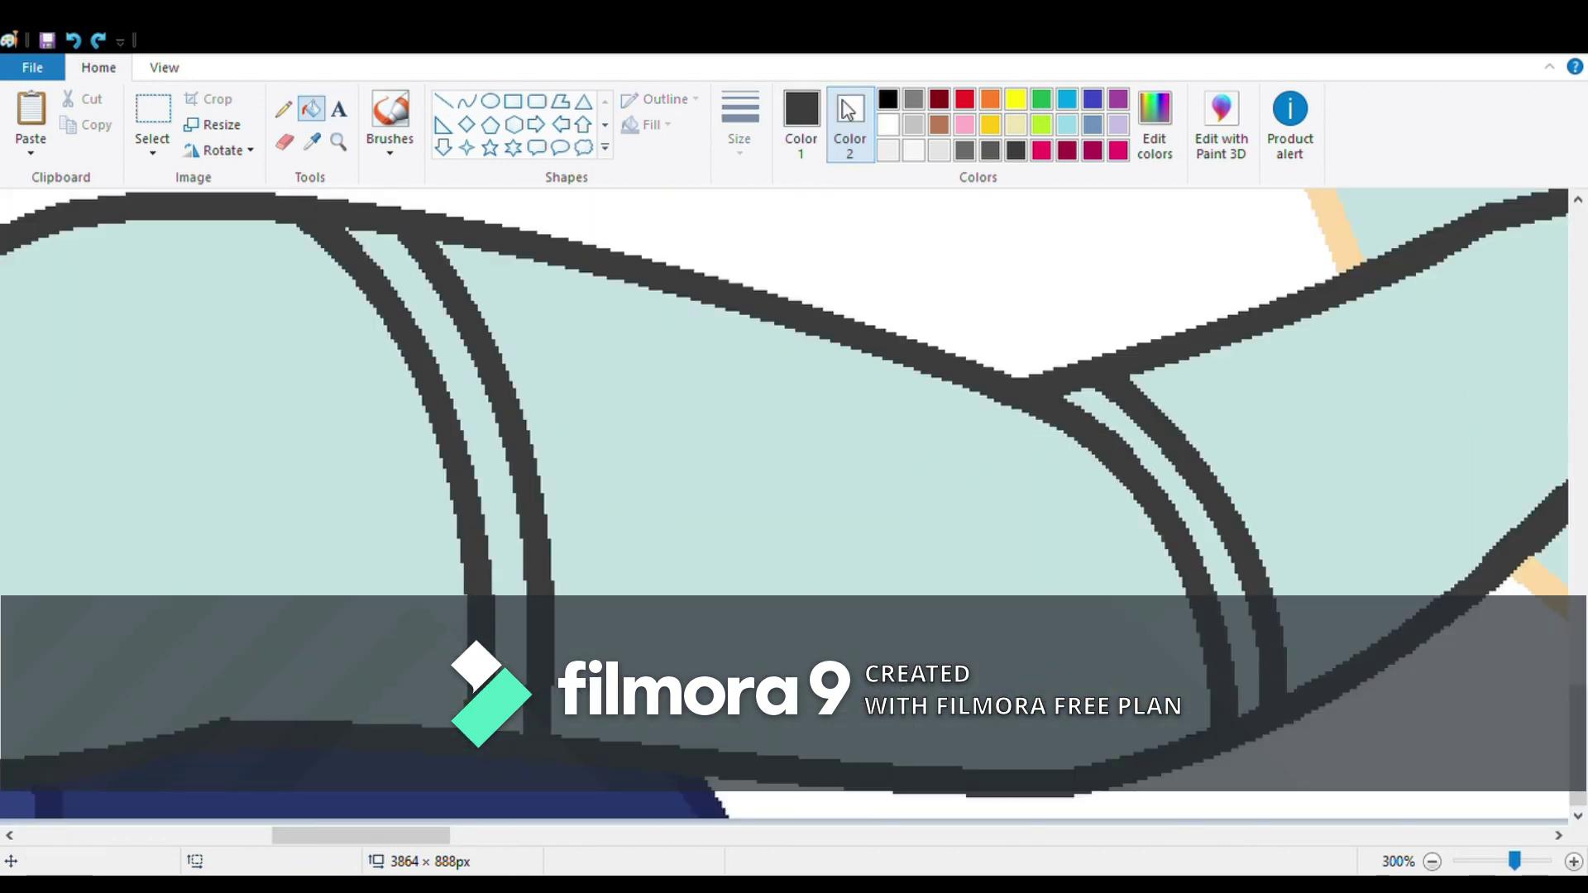
{"action": "left_click", "coordinate": [1042, 99]}
{"action": "left_click", "coordinate": [1174, 488]}
{"action": "left_click", "coordinate": [350, 244]}
{"action": "scroll", "coordinate": [766, 638], "scroll_direction": "up", "scroll_amount": 4}
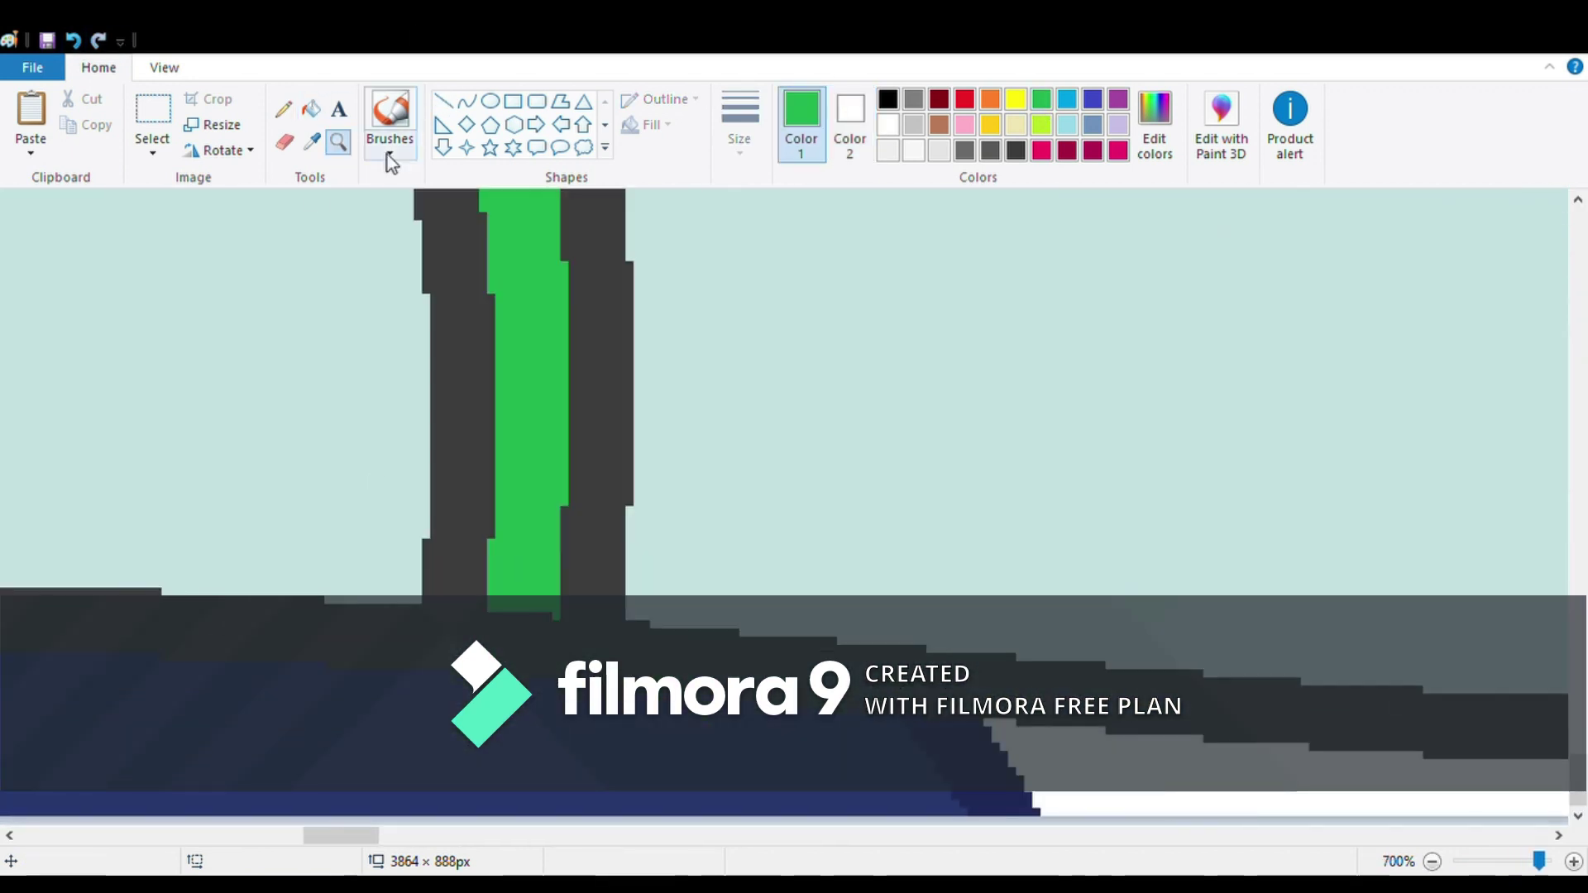
- Cut through the sleeve outline at the ends of the green band nearer the hoof, using navy below and white above
{"action": "left_click", "coordinate": [312, 141]}
{"action": "left_click", "coordinate": [414, 802]}
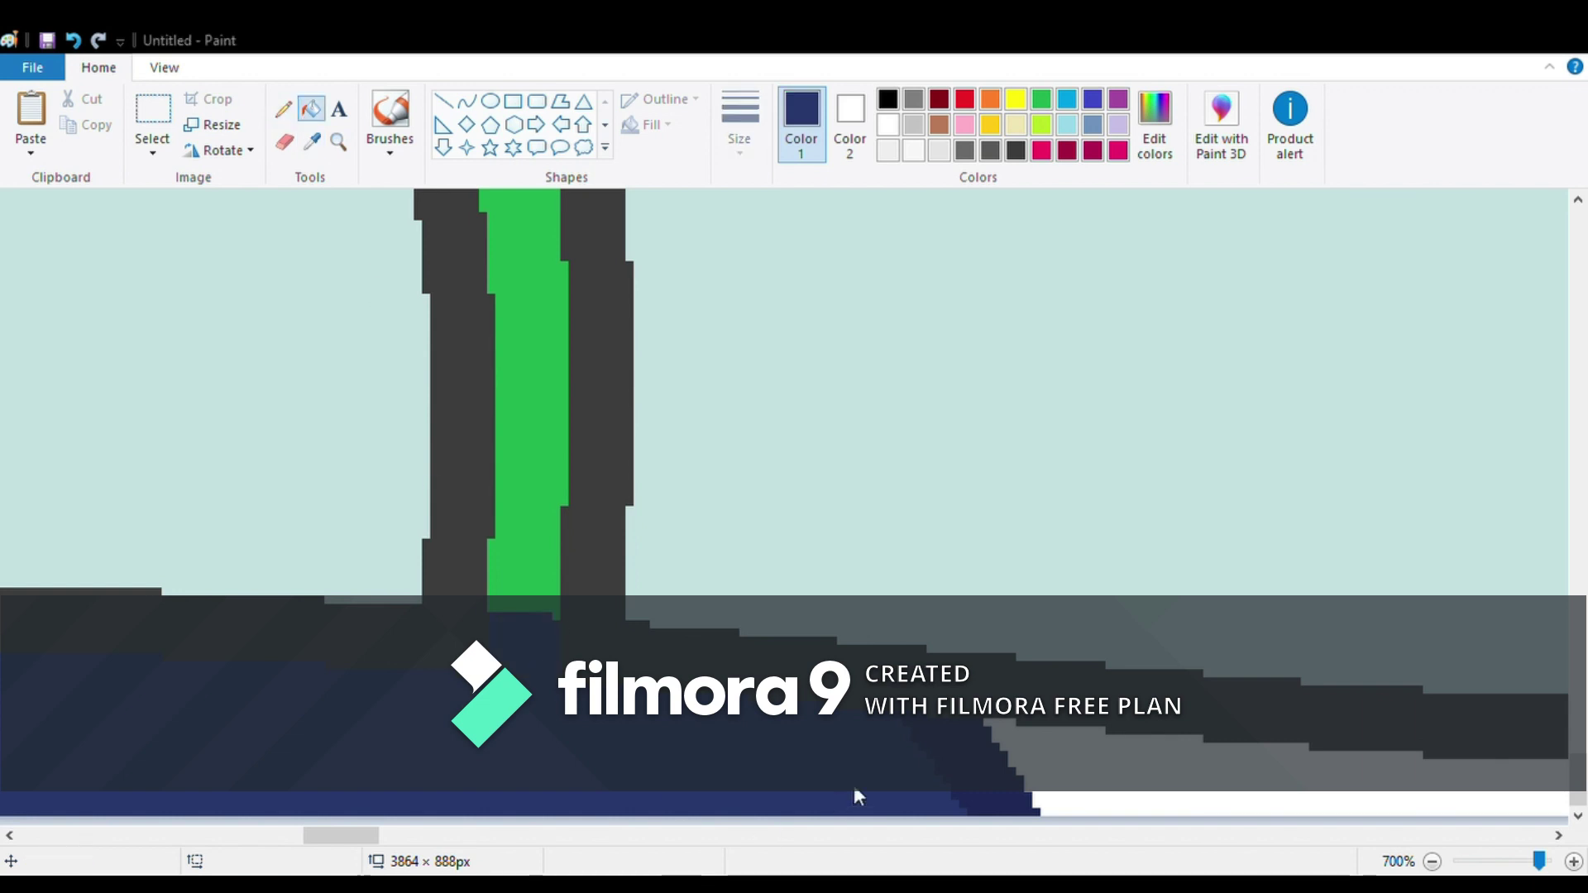
{"action": "scroll", "coordinate": [794, 504], "scroll_direction": "up", "scroll_amount": 5}
{"action": "left_click", "coordinate": [312, 142]}
{"action": "left_click", "coordinate": [124, 259]}
{"action": "left_click_drag", "start_coordinate": [142, 364], "coordinate": [93, 312]}
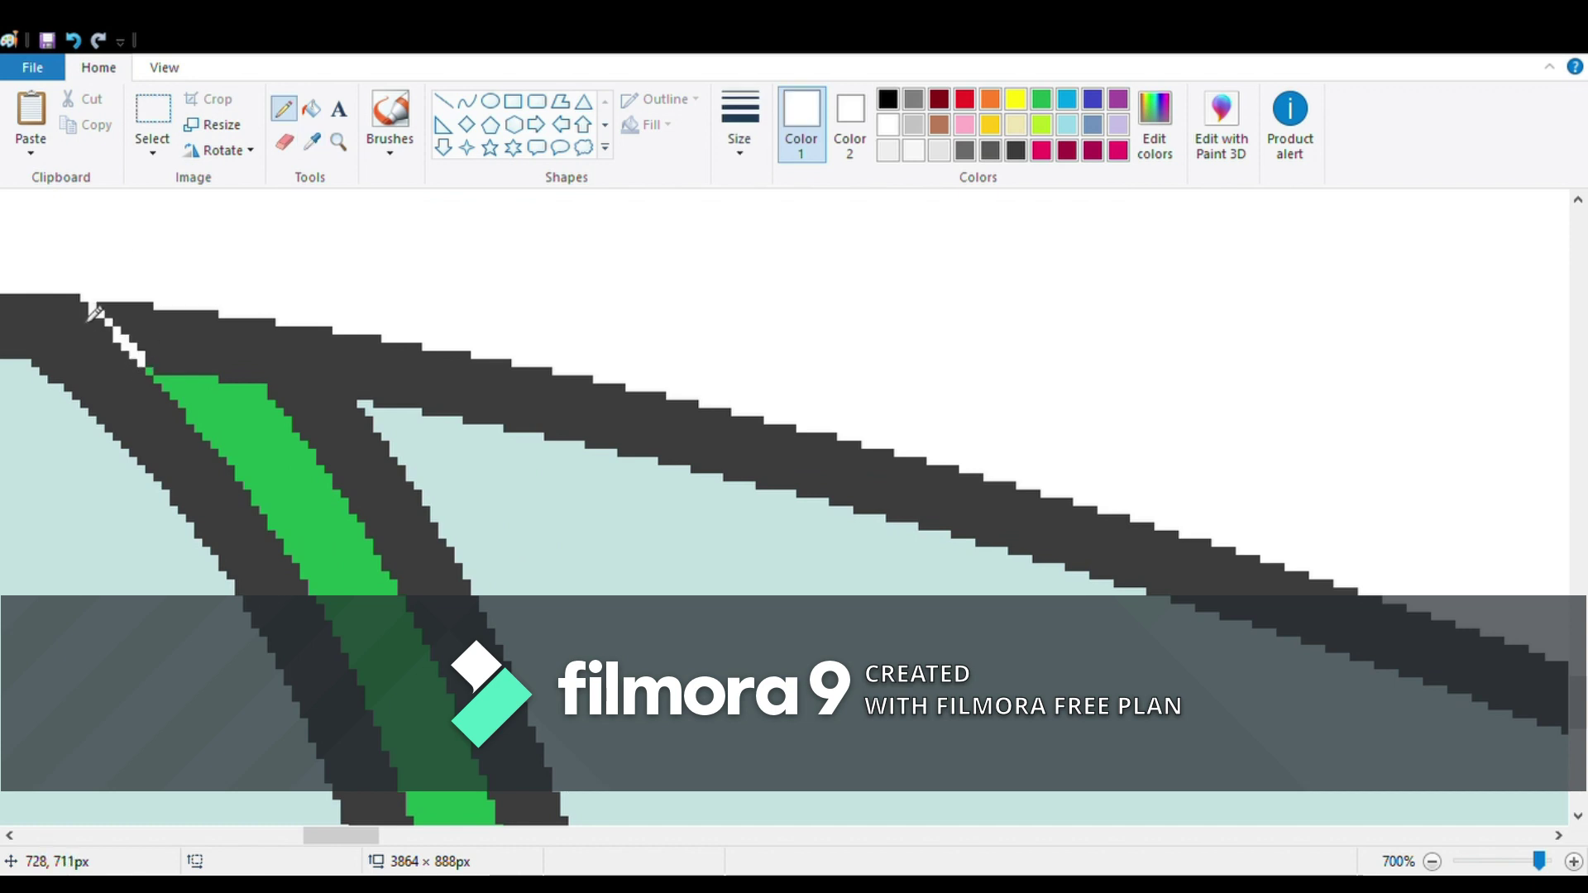
{"action": "left_click", "coordinate": [282, 108]}
- Cut through the sleeve outline at the green band nearer the shoulder, using white
{"action": "scroll", "coordinate": [314, 591], "scroll_direction": "down", "scroll_amount": 5}
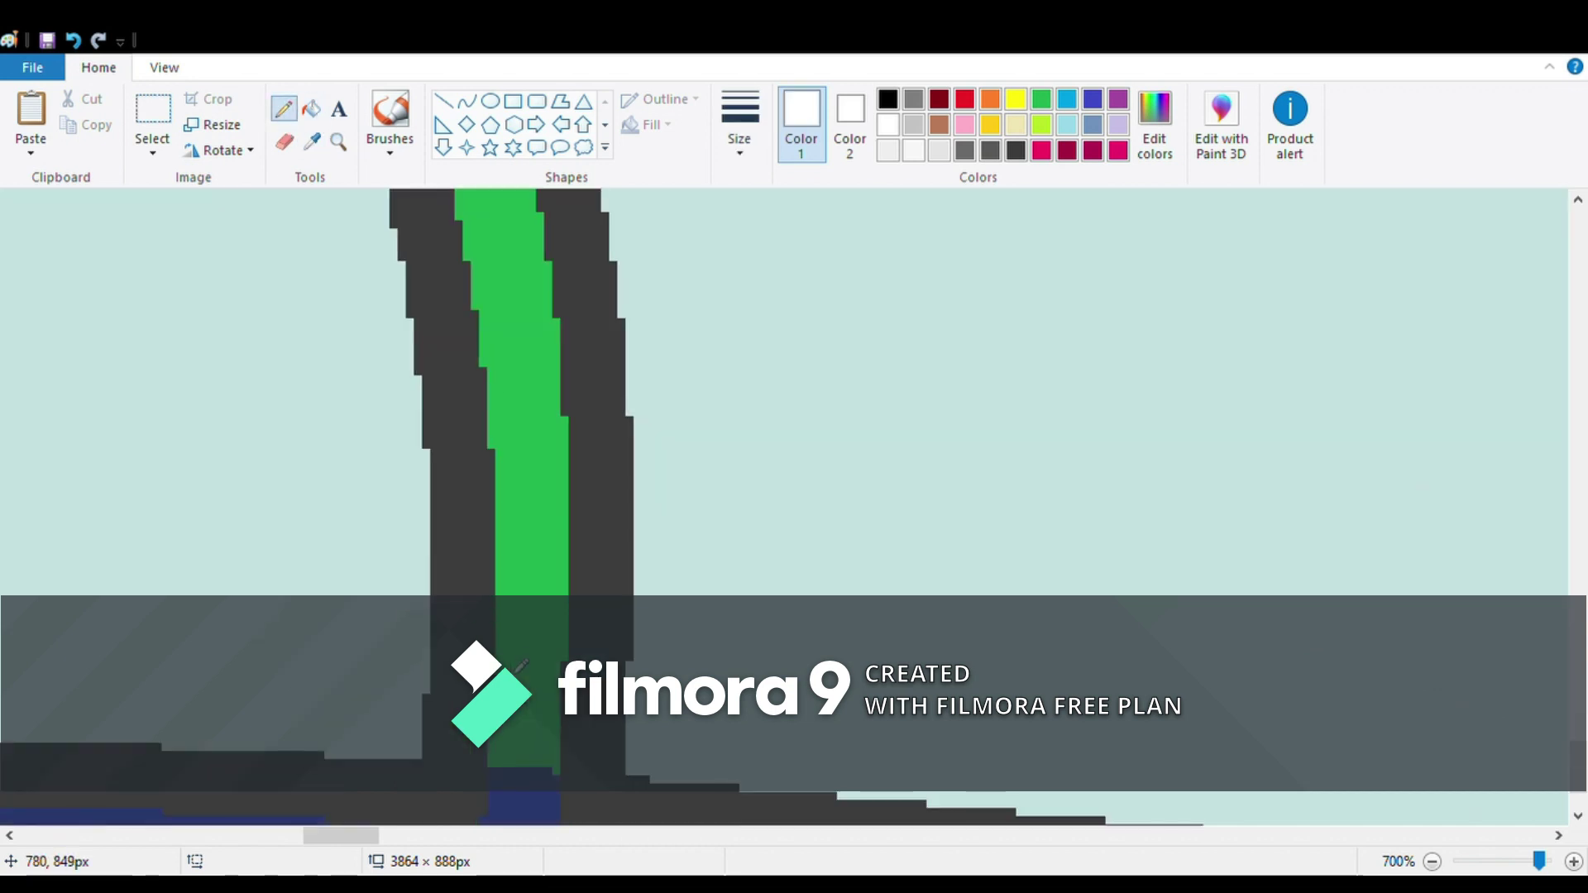
{"action": "scroll", "coordinate": [315, 591], "scroll_direction": "right", "scroll_amount": 5}
{"action": "scroll", "coordinate": [352, 569], "scroll_direction": "up", "scroll_amount": 5}
{"action": "scroll", "coordinate": [838, 589], "scroll_direction": "left", "scroll_amount": 7}
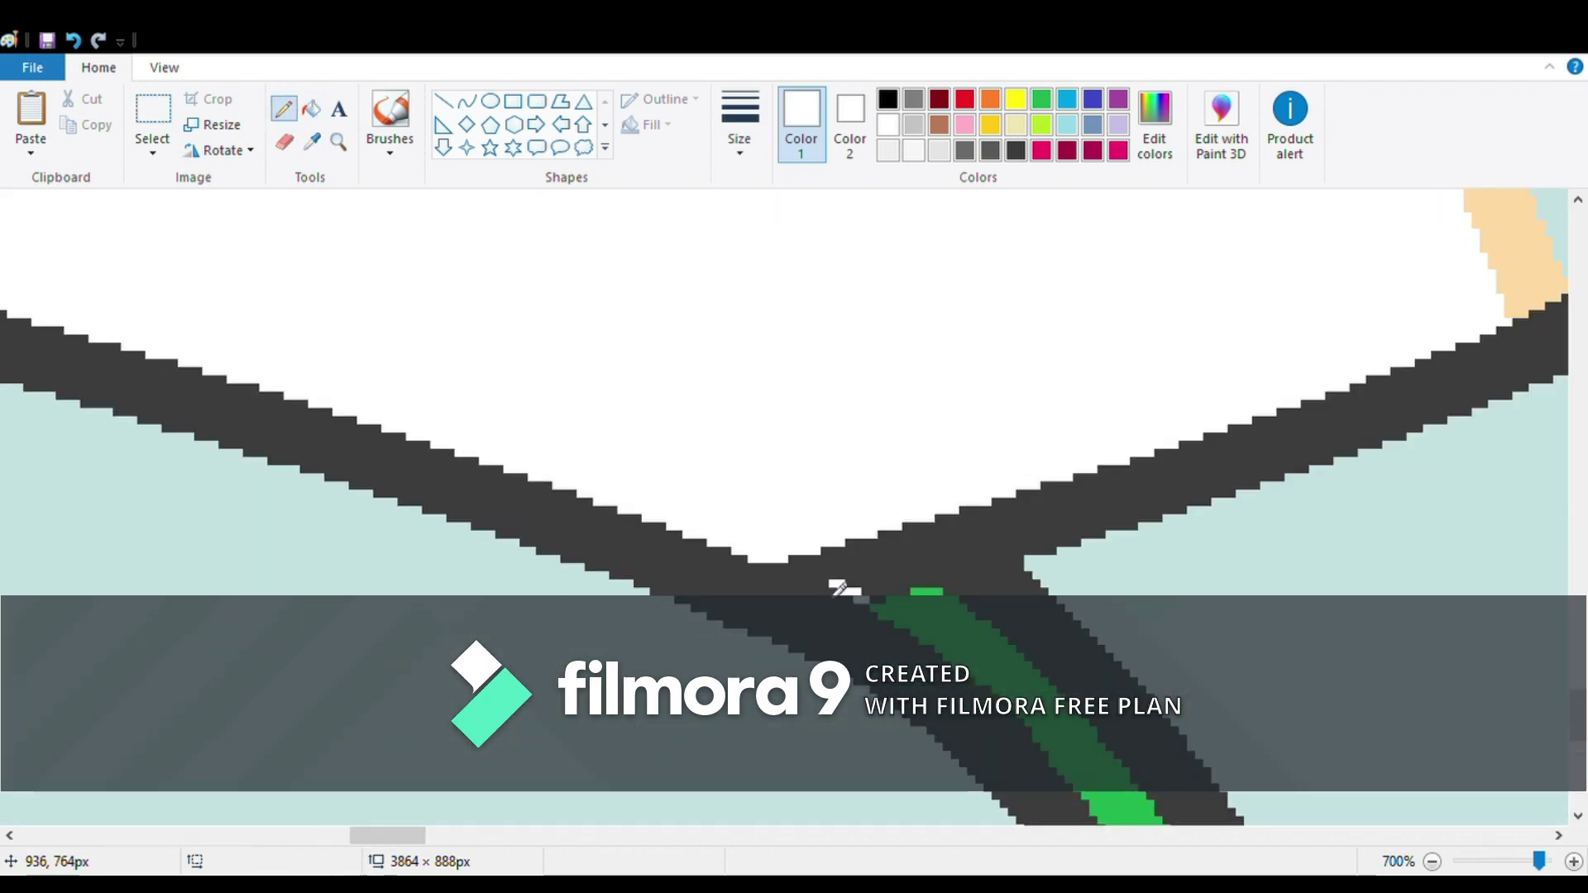
{"action": "scroll", "coordinate": [856, 565], "scroll_direction": "down", "scroll_amount": 6}
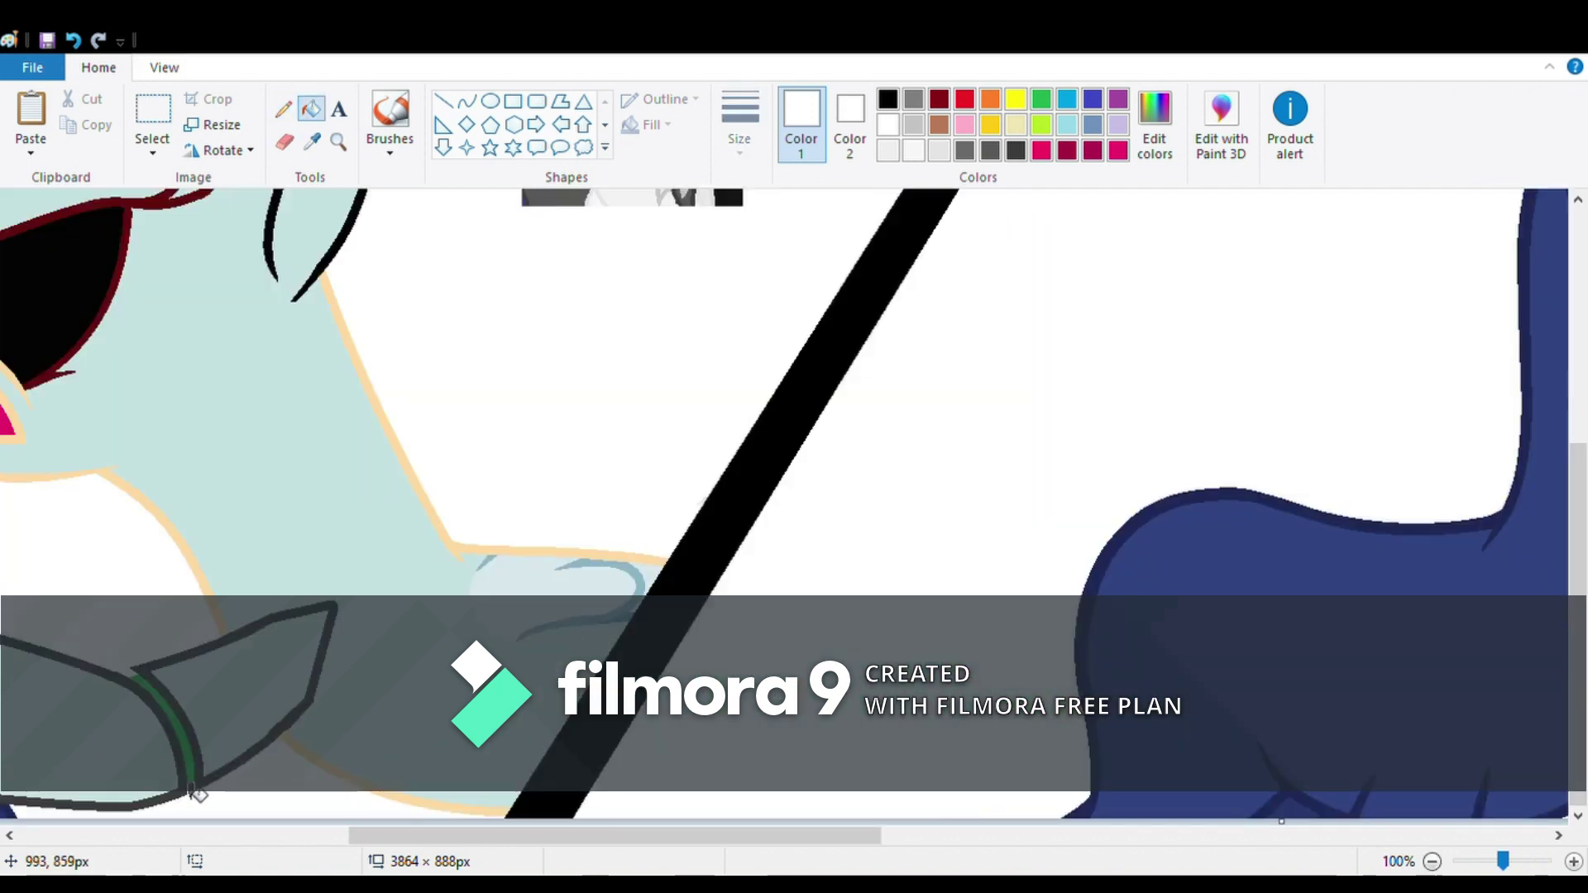
{"action": "scroll", "coordinate": [794, 496], "scroll_direction": "left", "scroll_amount": 5}
- Fill the mint and lilac ponies' sleeves with the grey sampled from the reference pictures
{"action": "left_click", "coordinate": [312, 141]}
{"action": "left_click", "coordinate": [1288, 509]}
{"action": "scroll", "coordinate": [726, 513], "scroll_direction": "down", "scroll_amount": 3}
{"action": "scroll", "coordinate": [727, 513], "scroll_direction": "up", "scroll_amount": 3}
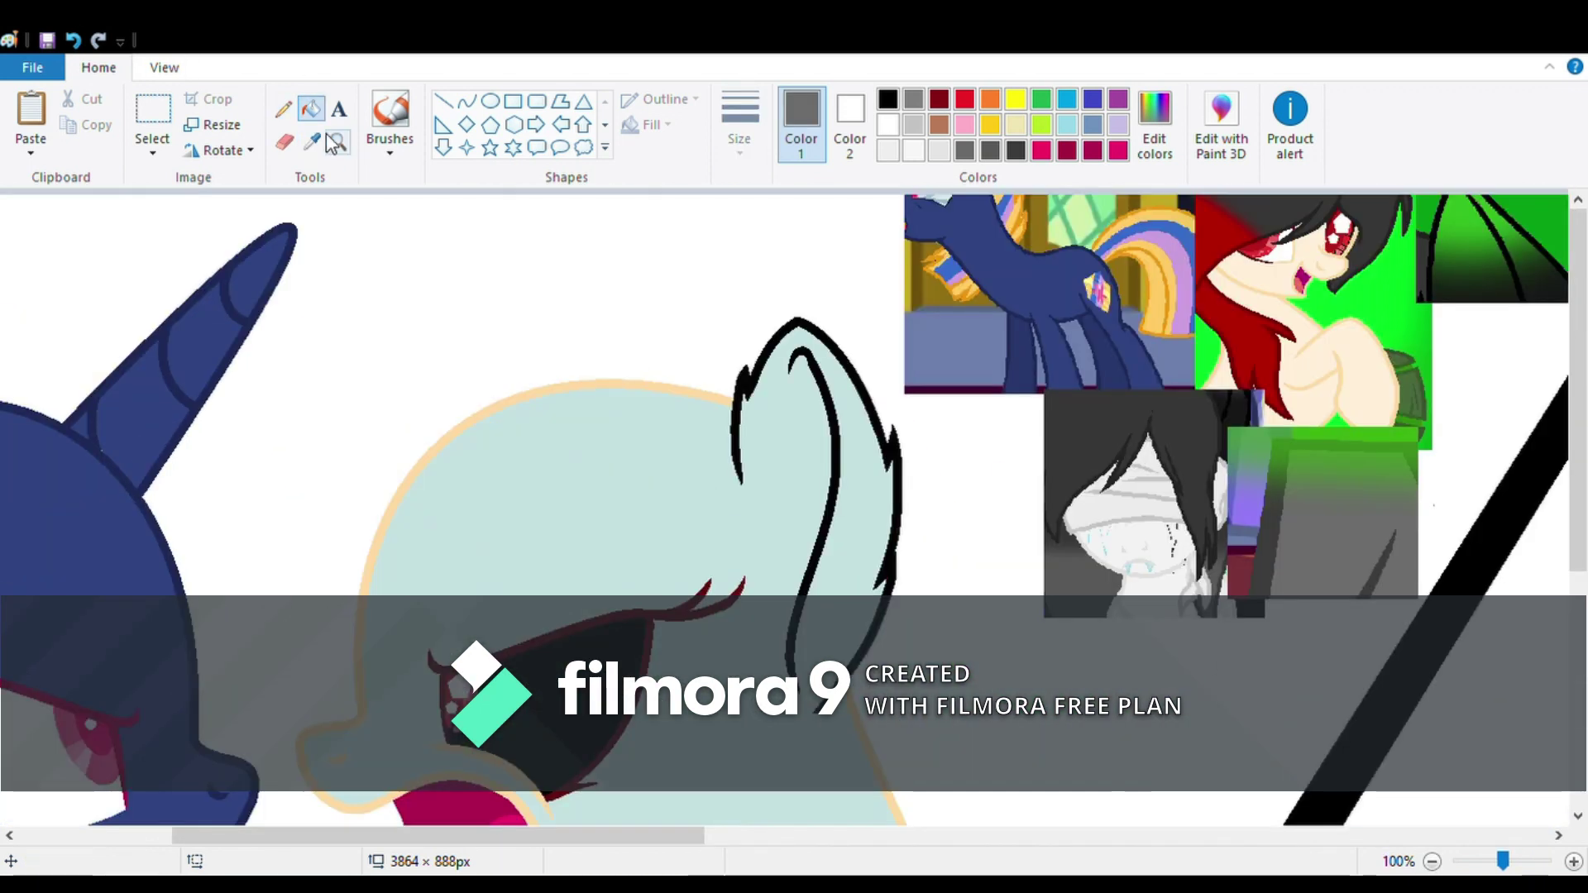
{"action": "scroll", "coordinate": [727, 514], "scroll_direction": "down", "scroll_amount": 3}
{"action": "left_click", "coordinate": [396, 703]}
{"action": "left_click_drag", "start_coordinate": [226, 836], "coordinate": [822, 473]}
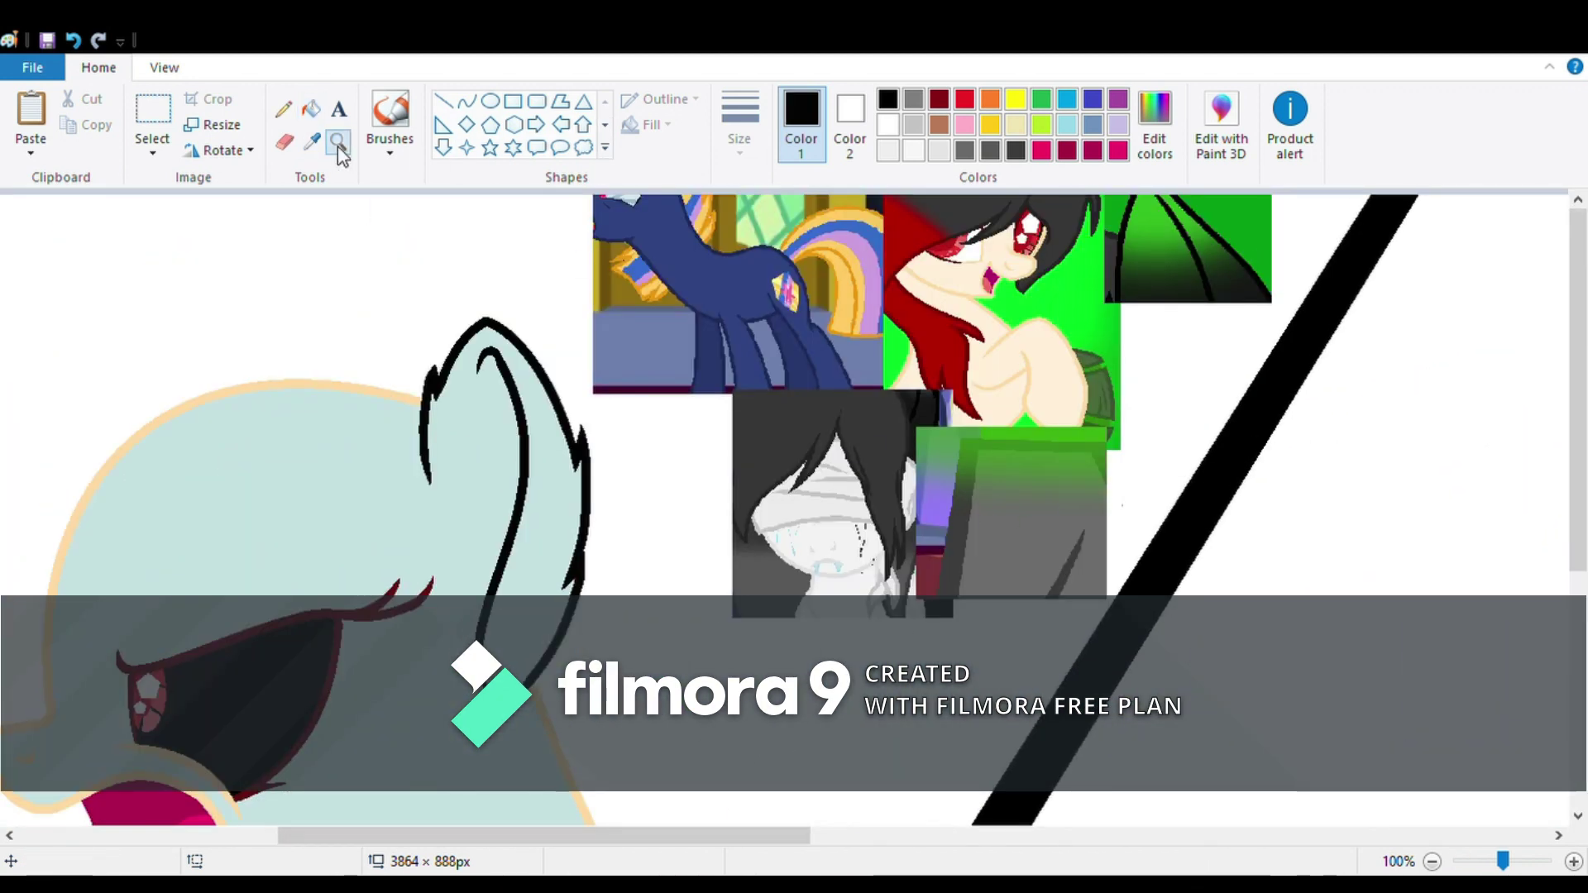
- Close the base of the mint pony's tufted ear with a dark curve and fill the ear with near-black
{"action": "left_click", "coordinate": [564, 561]}
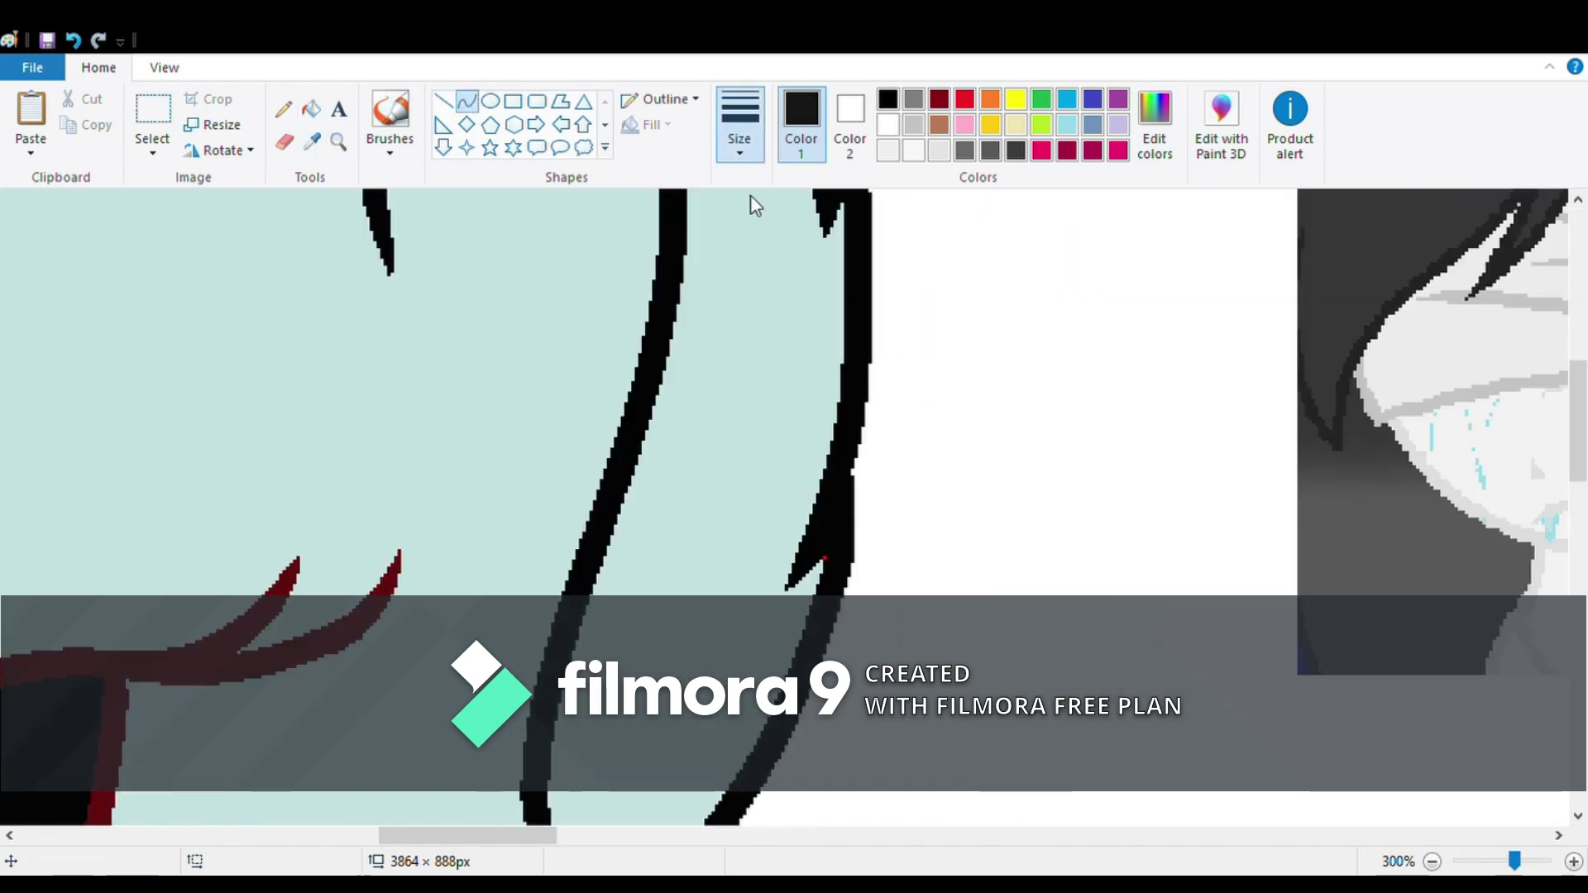
{"action": "scroll", "coordinate": [435, 527], "scroll_direction": "down", "scroll_amount": 3}
{"action": "left_click_drag", "start_coordinate": [602, 644], "coordinate": [448, 161]}
{"action": "left_click_drag", "start_coordinate": [497, 389], "coordinate": [416, 406]}
{"action": "left_click_drag", "start_coordinate": [513, 608], "coordinate": [436, 631]}
{"action": "left_click", "coordinate": [338, 141]}
{"action": "left_click", "coordinate": [482, 330]}
{"action": "left_click", "coordinate": [483, 330]}
{"action": "left_click", "coordinate": [311, 108]}
{"action": "left_click", "coordinate": [866, 478]}
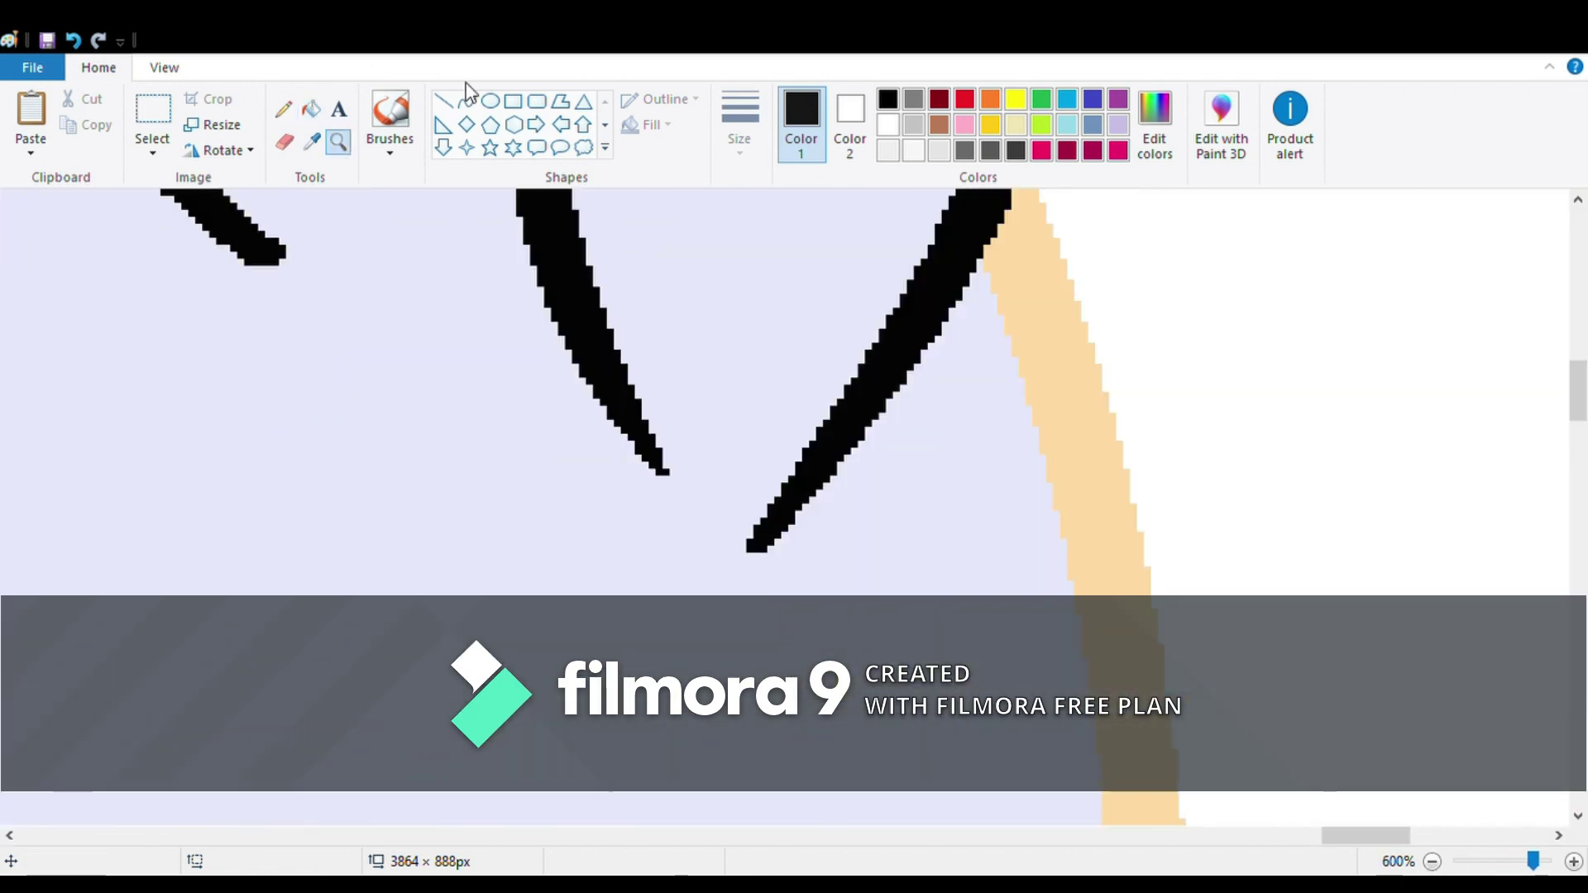
- Close the base of the lilac pony's ear with a curve and fill the ear with near-black
{"action": "left_click_drag", "start_coordinate": [266, 265], "coordinate": [744, 549]}
{"action": "left_click_drag", "start_coordinate": [538, 446], "coordinate": [567, 479]}
{"action": "left_click", "coordinate": [311, 108]}
{"action": "left_click", "coordinate": [294, 253]}
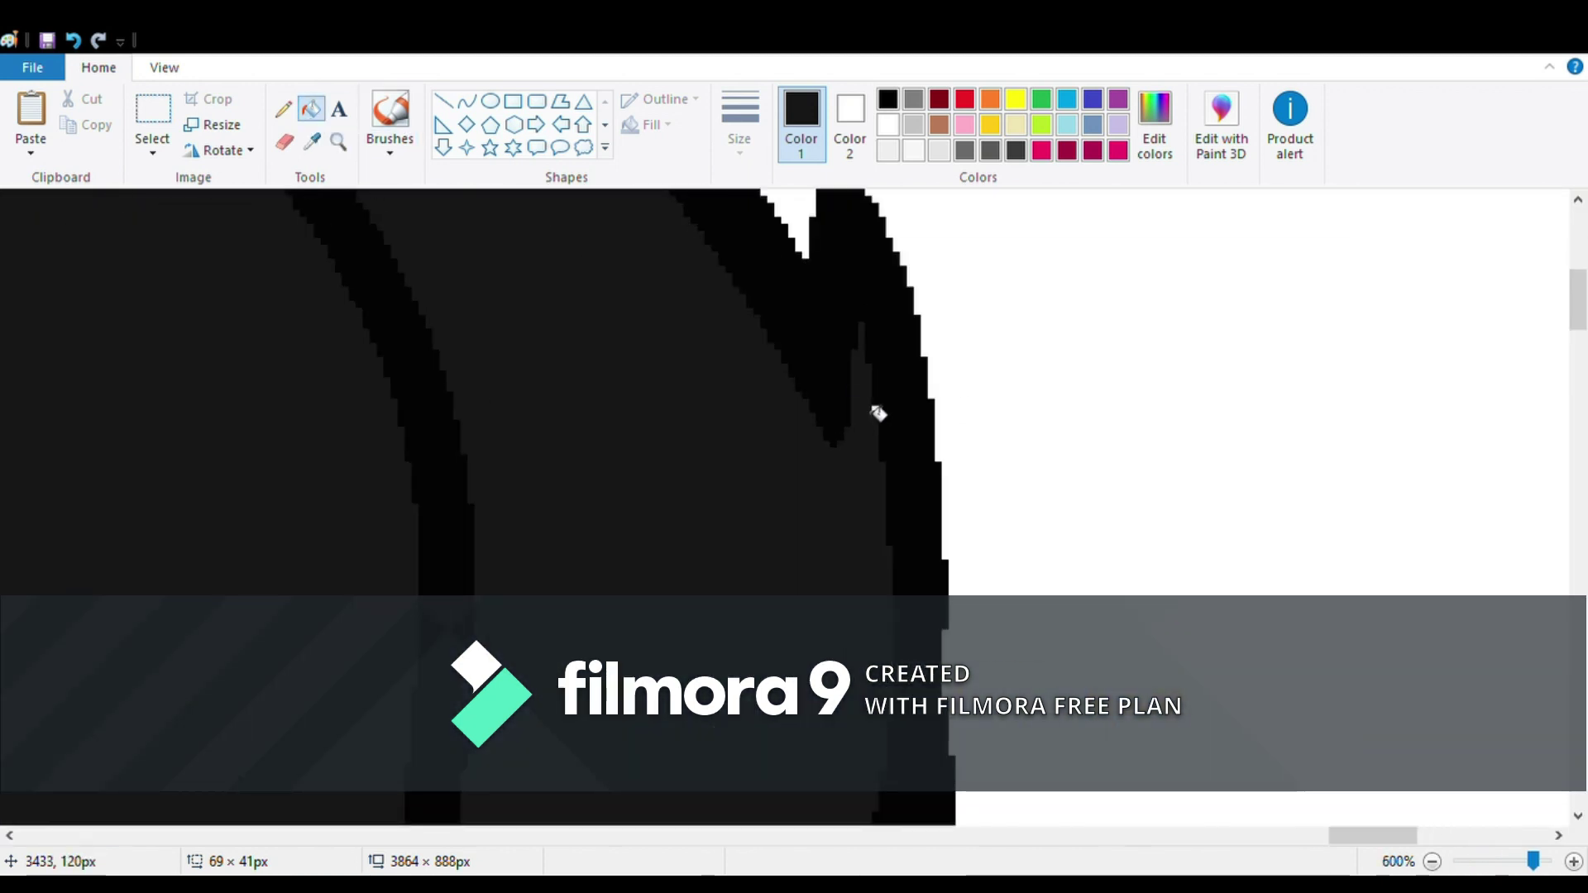
{"action": "left_click_drag", "start_coordinate": [1365, 835], "coordinate": [1308, 837]}
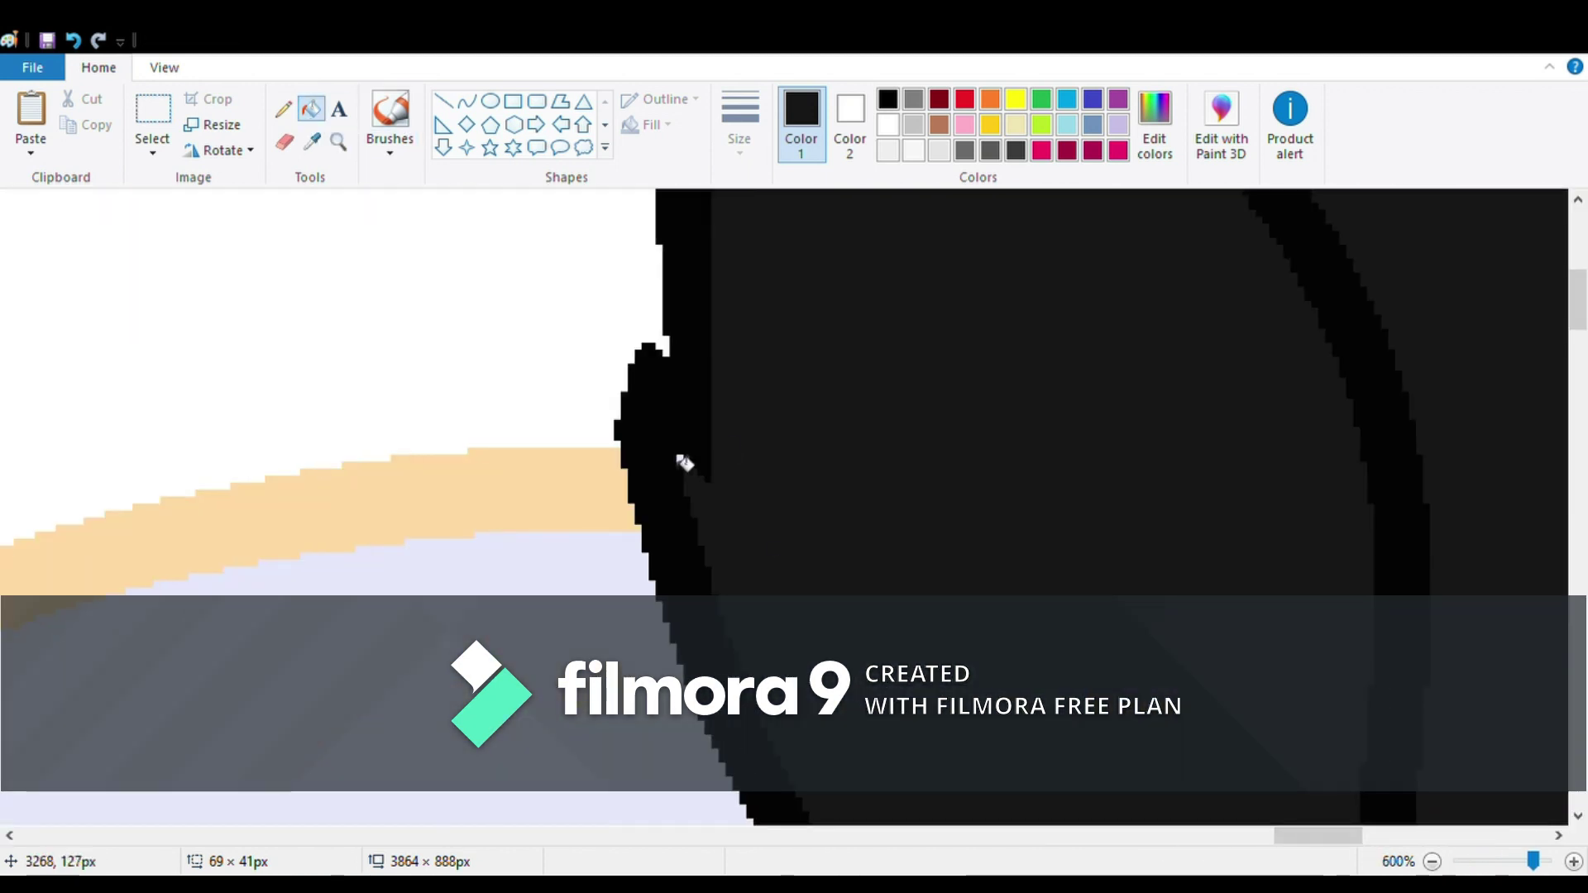
- Fill the lilac and mint ponies' bodies with cream sampled from the reference, including the mint pony's pale blue wing
{"action": "scroll", "coordinate": [684, 463], "scroll_direction": "down", "scroll_amount": 5}
{"action": "left_click", "coordinate": [311, 141]}
{"action": "left_click", "coordinate": [1224, 529]}
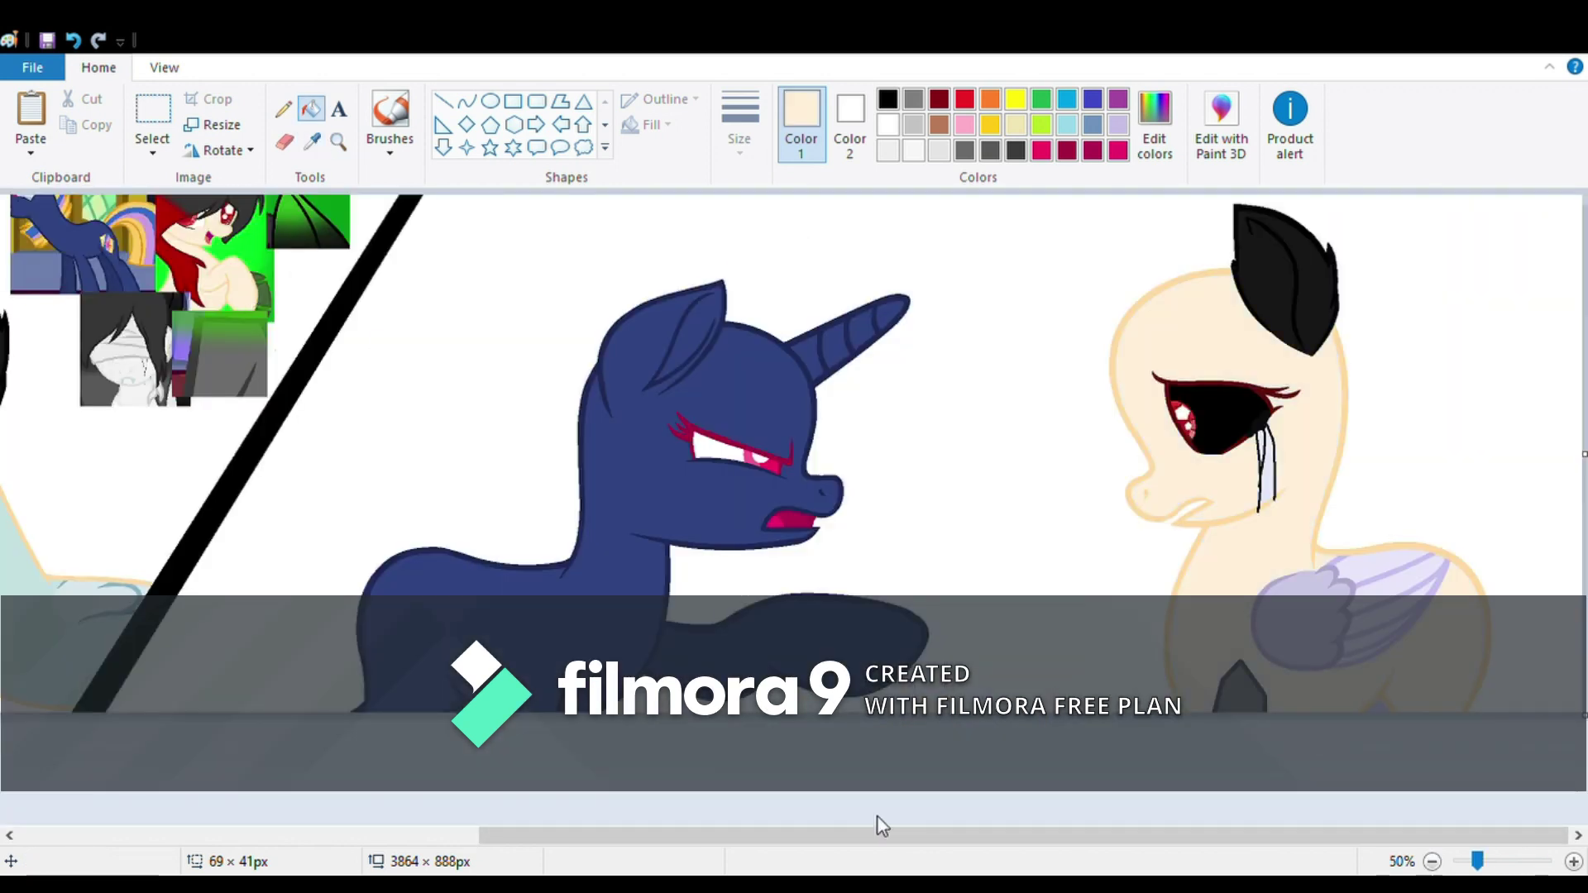
{"action": "scroll", "coordinate": [1270, 447], "scroll_direction": "left", "scroll_amount": 6}
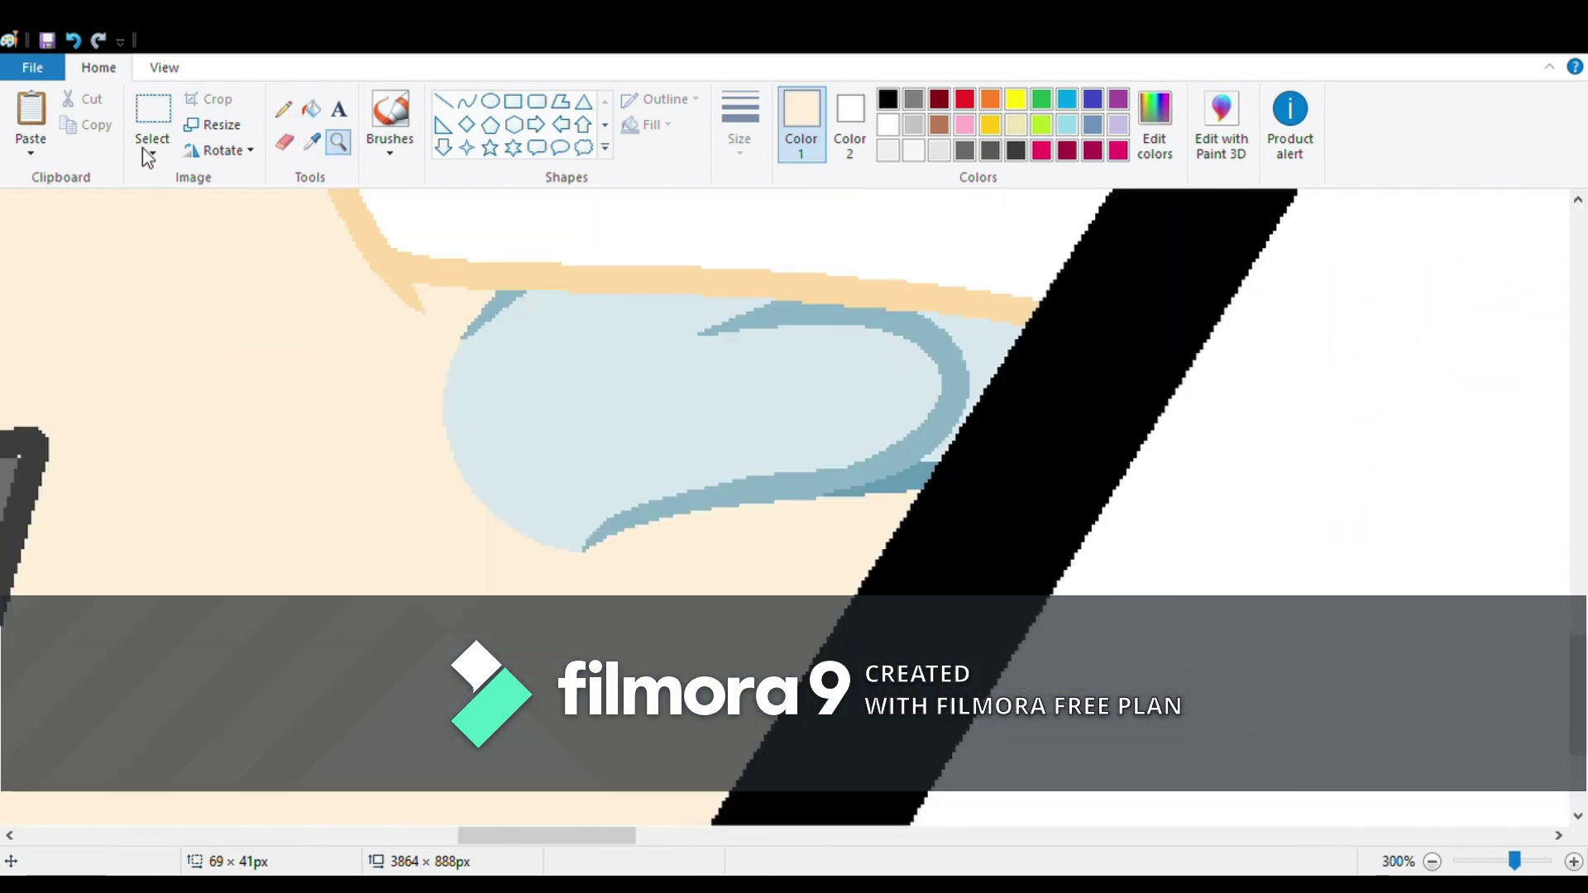
{"action": "left_click", "coordinate": [631, 388]}
{"action": "scroll", "coordinate": [1056, 668], "scroll_direction": "down", "scroll_amount": 4}
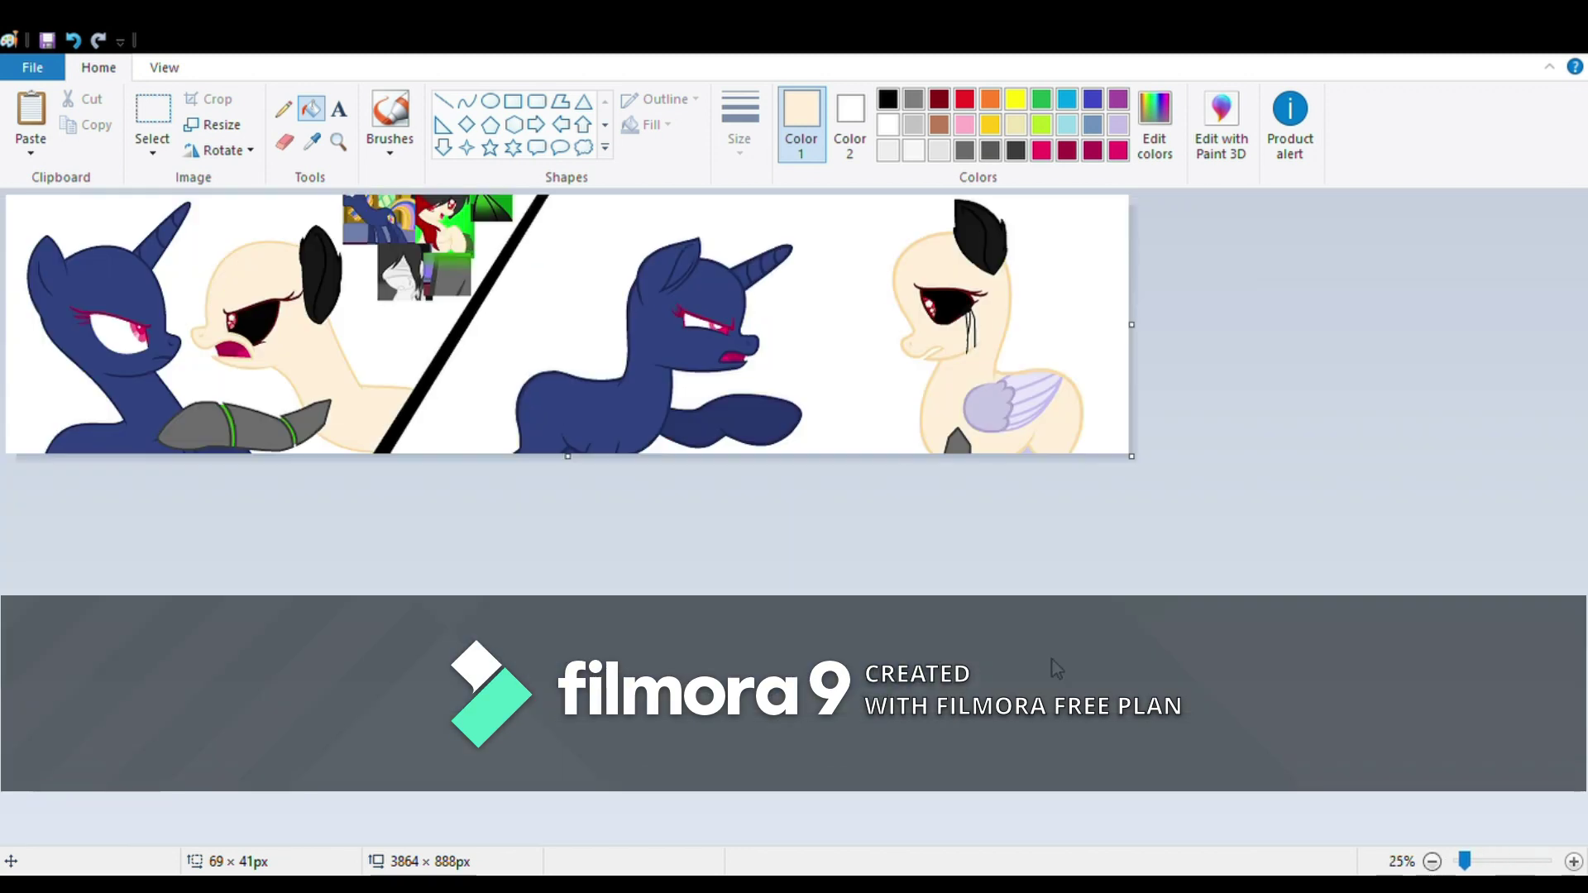
- Fill over the lilac wing and its feather lines on the right-hand cream pony with cream
{"action": "left_click", "coordinate": [340, 142]}
{"action": "scroll", "coordinate": [1212, 496], "scroll_direction": "up", "scroll_amount": 1}
{"action": "scroll", "coordinate": [1535, 449], "scroll_direction": "up", "scroll_amount": 2}
{"action": "left_click", "coordinate": [1535, 450]}
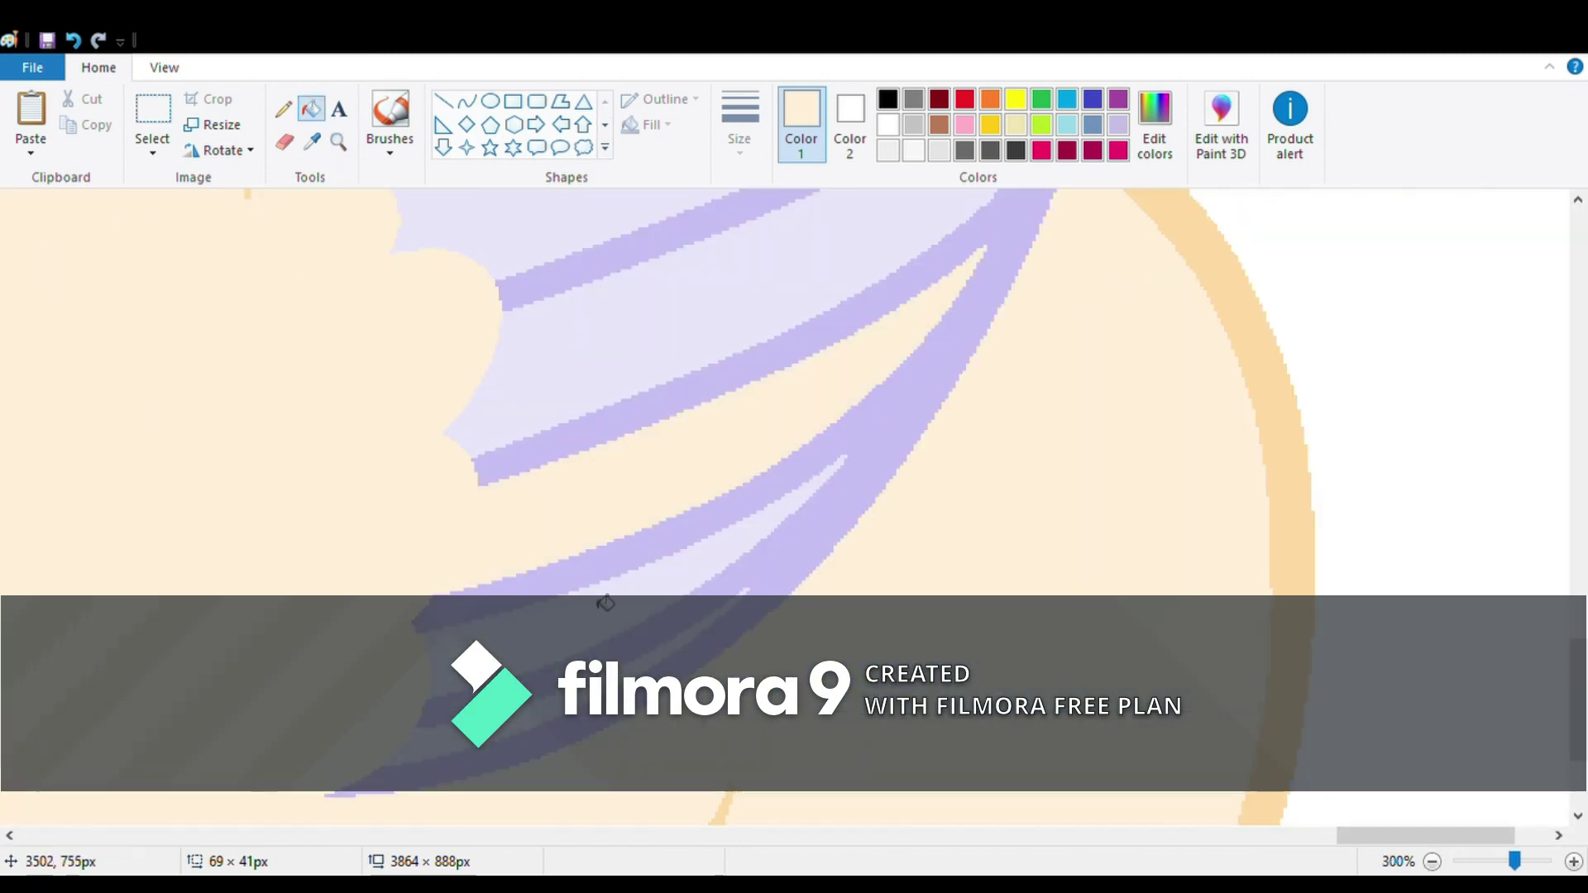
{"action": "scroll", "coordinate": [592, 372], "scroll_direction": "up", "scroll_amount": 5}
{"action": "scroll", "coordinate": [560, 553], "scroll_direction": "down", "scroll_amount": 4}
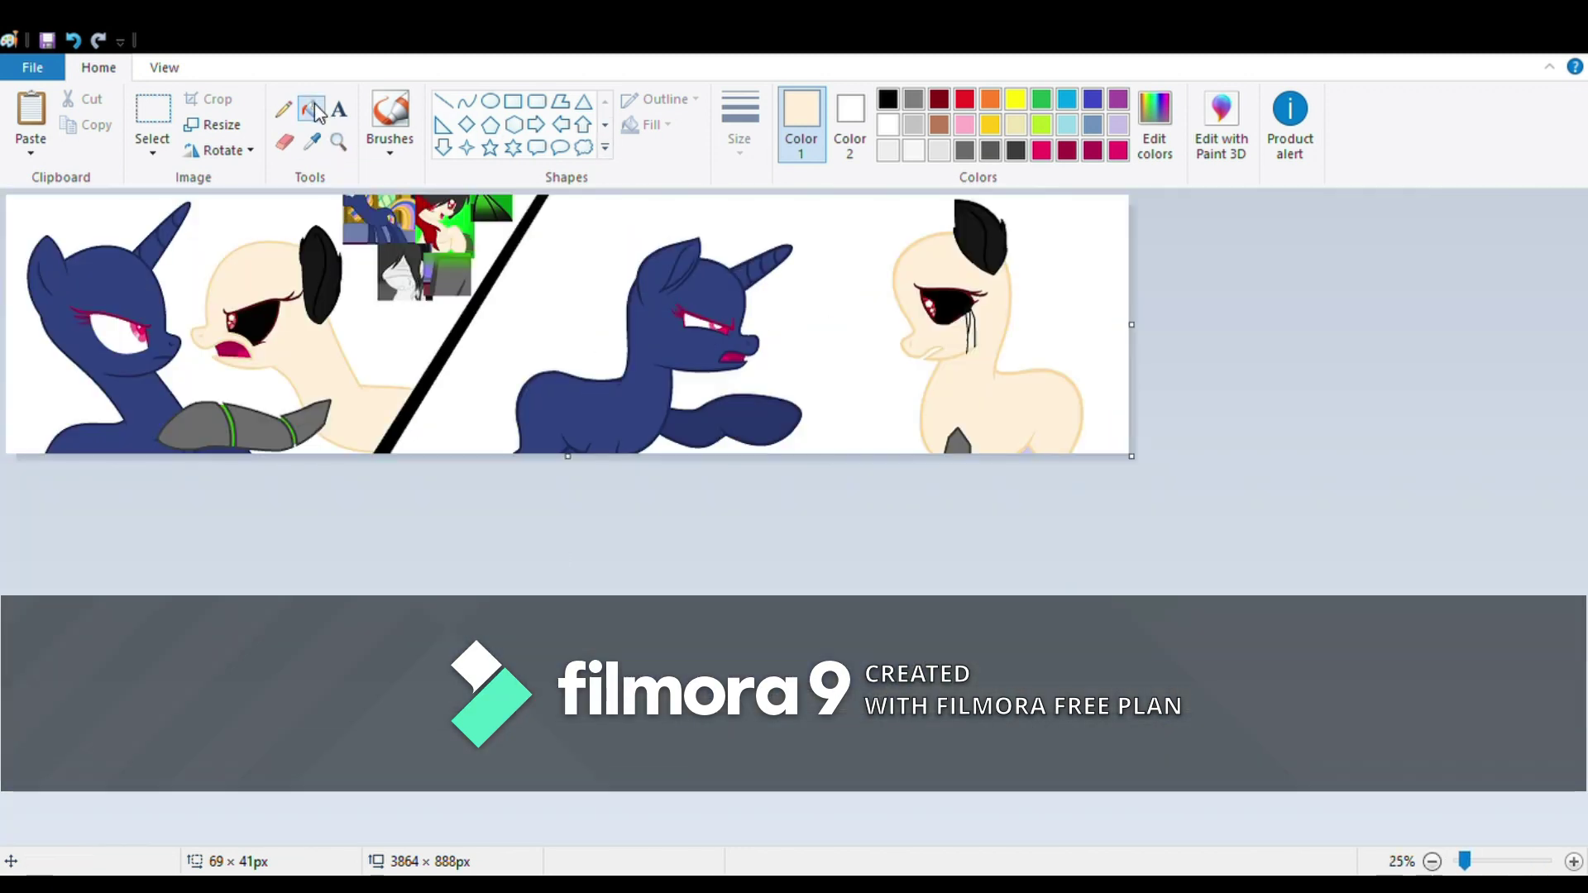
- Retouch the right-hand cream pony's outline where the neck meets the back, using sampled cream tones
{"action": "scroll", "coordinate": [1048, 397], "scroll_direction": "up", "scroll_amount": 1}
{"action": "scroll", "coordinate": [1205, 631], "scroll_direction": "up", "scroll_amount": 1}
{"action": "left_click", "coordinate": [1205, 631]}
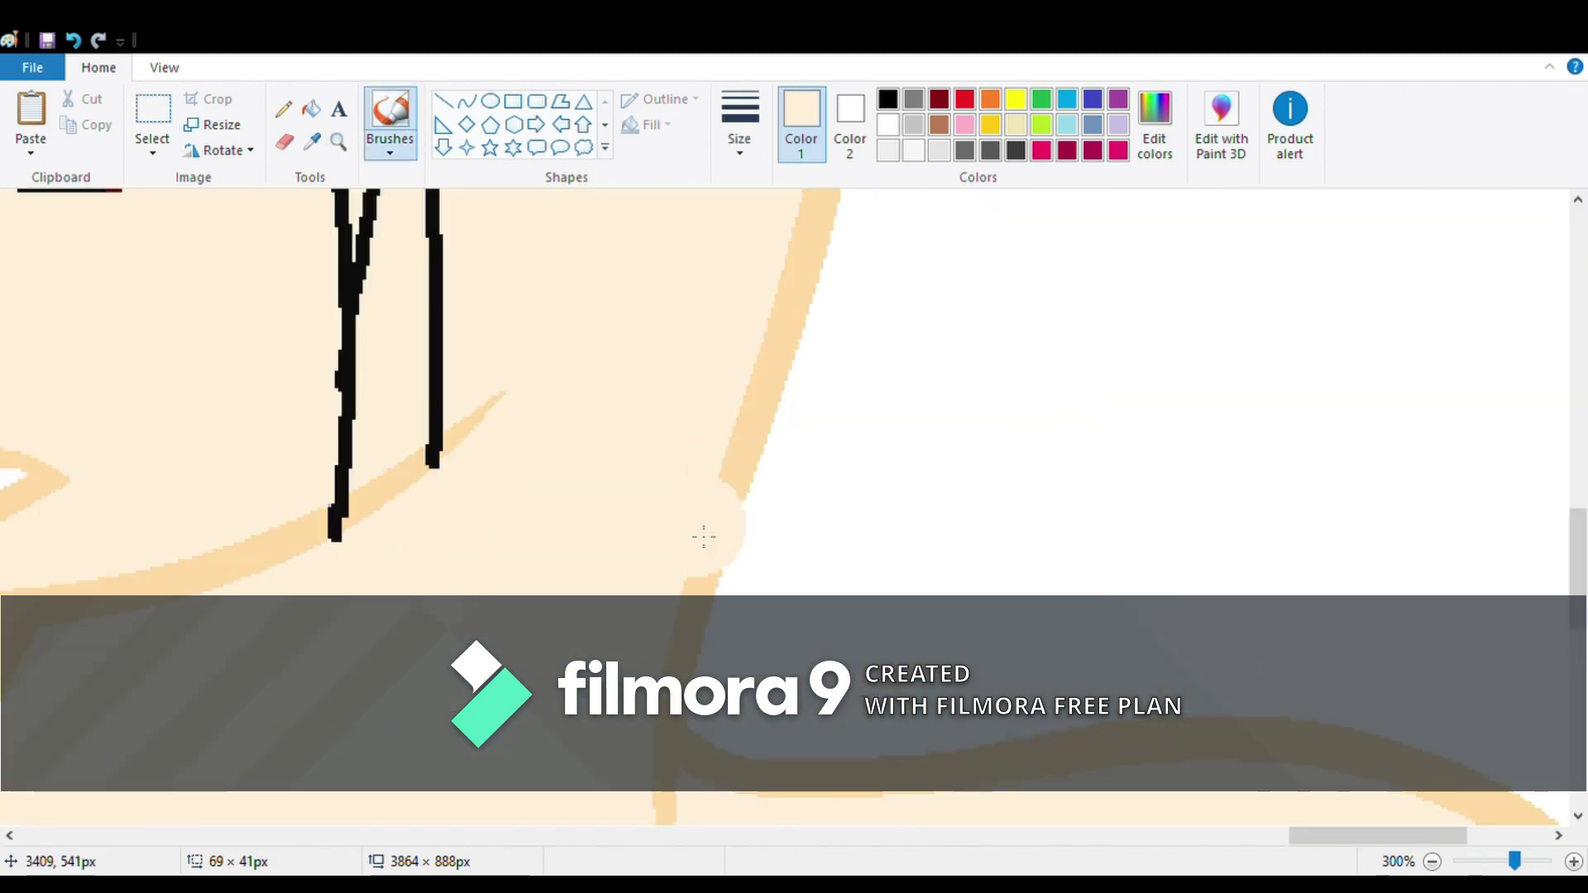
{"action": "scroll", "coordinate": [654, 514], "scroll_direction": "down", "scroll_amount": 2}
{"action": "left_click", "coordinate": [312, 142]}
{"action": "left_click", "coordinate": [400, 213]}
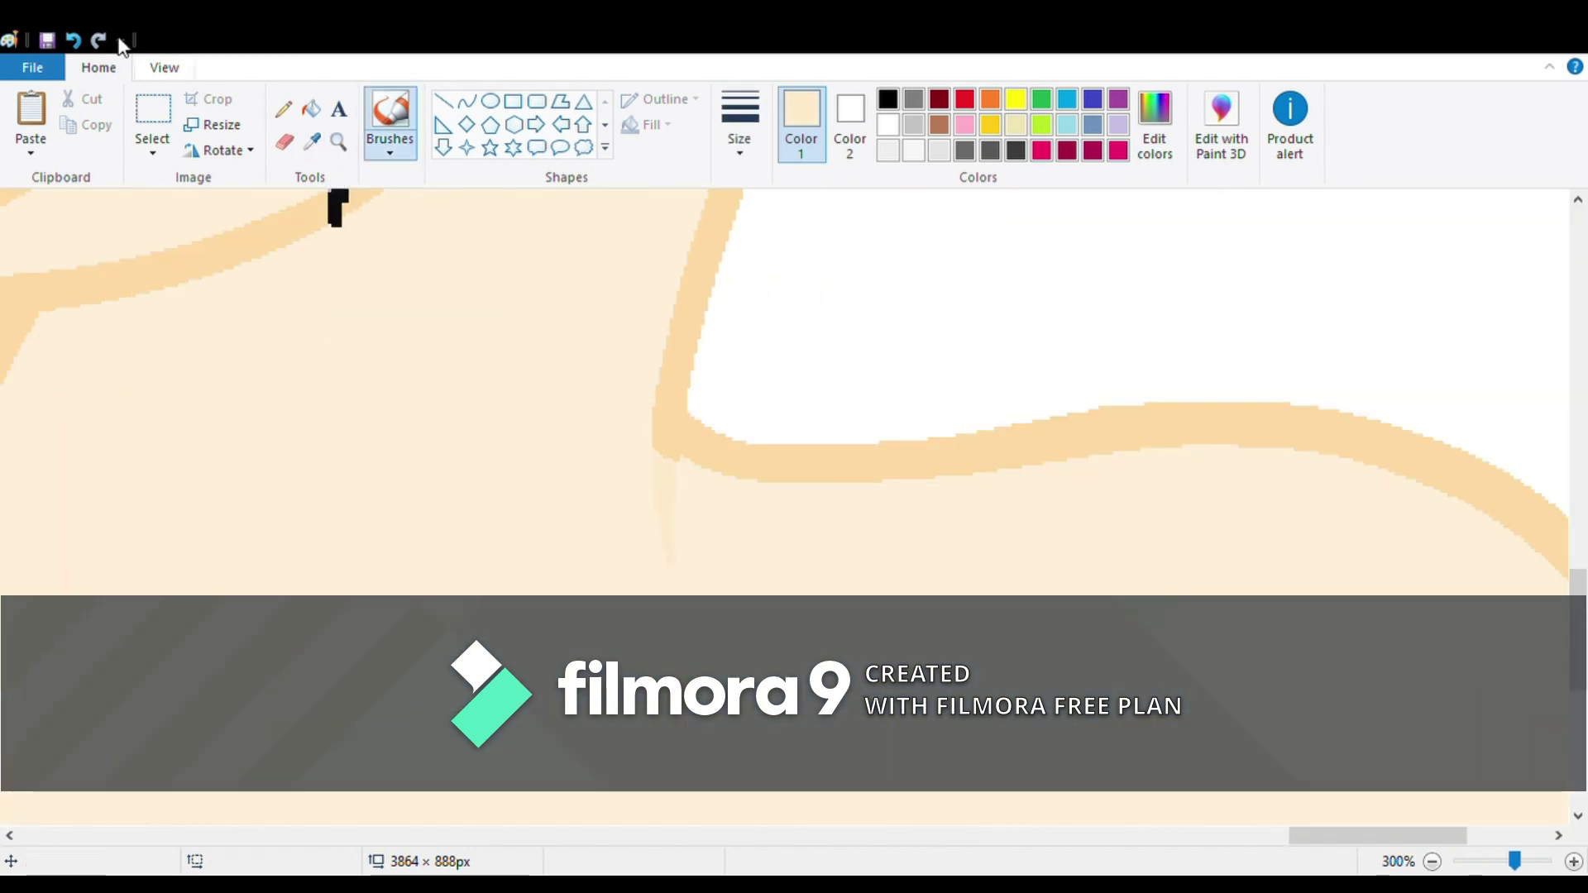
{"action": "left_click", "coordinate": [731, 502]}
{"action": "scroll", "coordinate": [1141, 546], "scroll_direction": "down", "scroll_amount": 5}
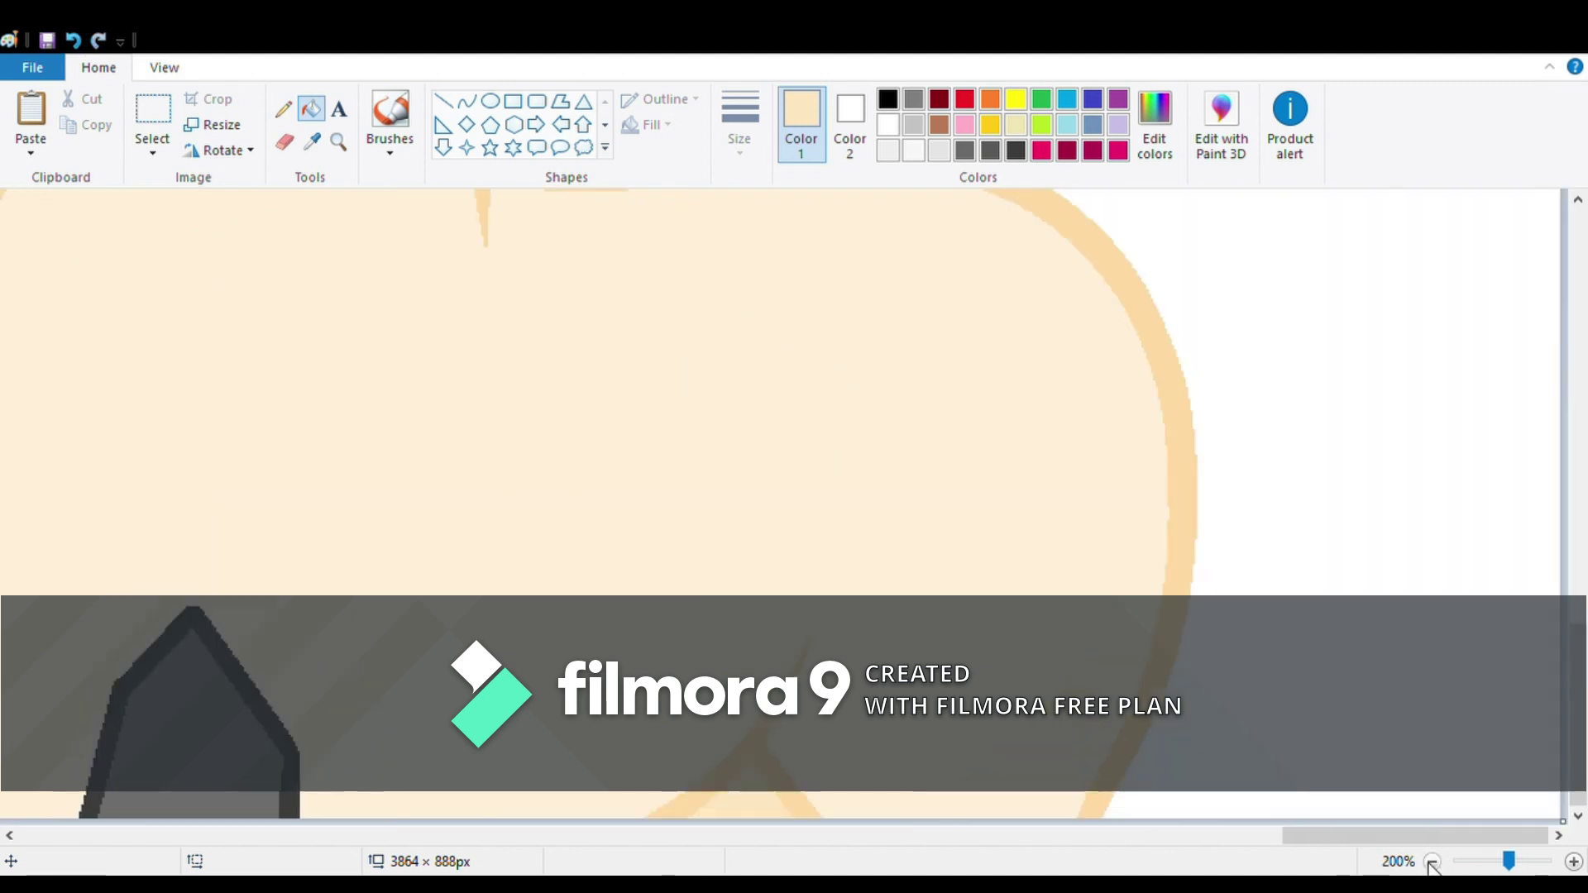
{"action": "scroll", "coordinate": [1142, 546], "scroll_direction": "down", "scroll_amount": 4}
- Draw a green curve across the left-hand cream pony's ear near its tip and fill the tip with the reference green
{"action": "left_click", "coordinate": [338, 143]}
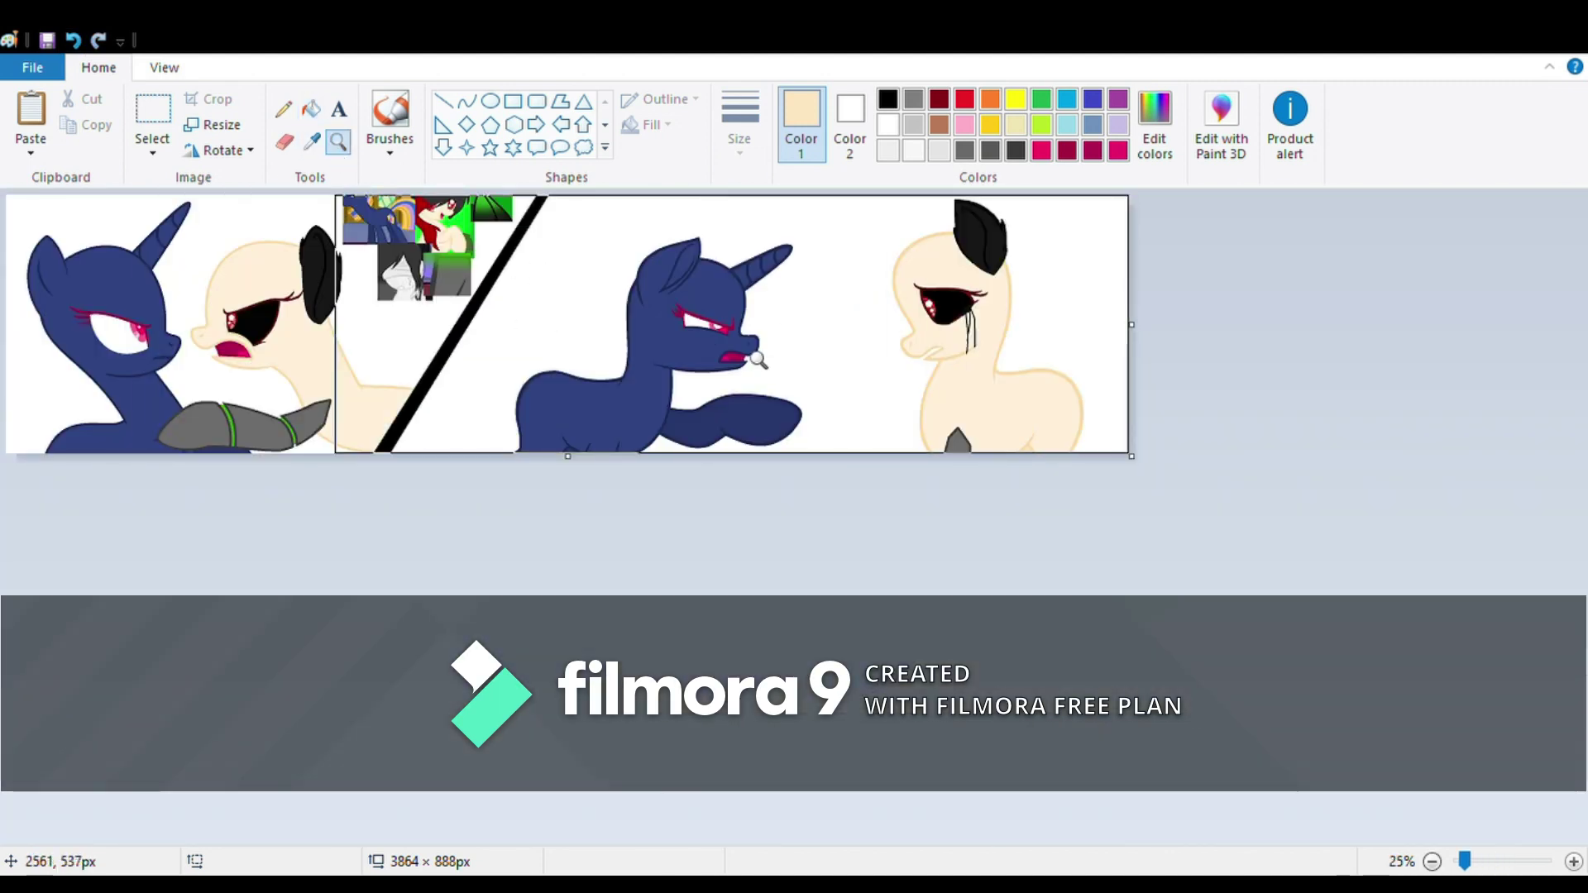
{"action": "left_click", "coordinate": [757, 359]}
{"action": "left_click", "coordinate": [823, 478]}
{"action": "left_click", "coordinate": [1347, 397]}
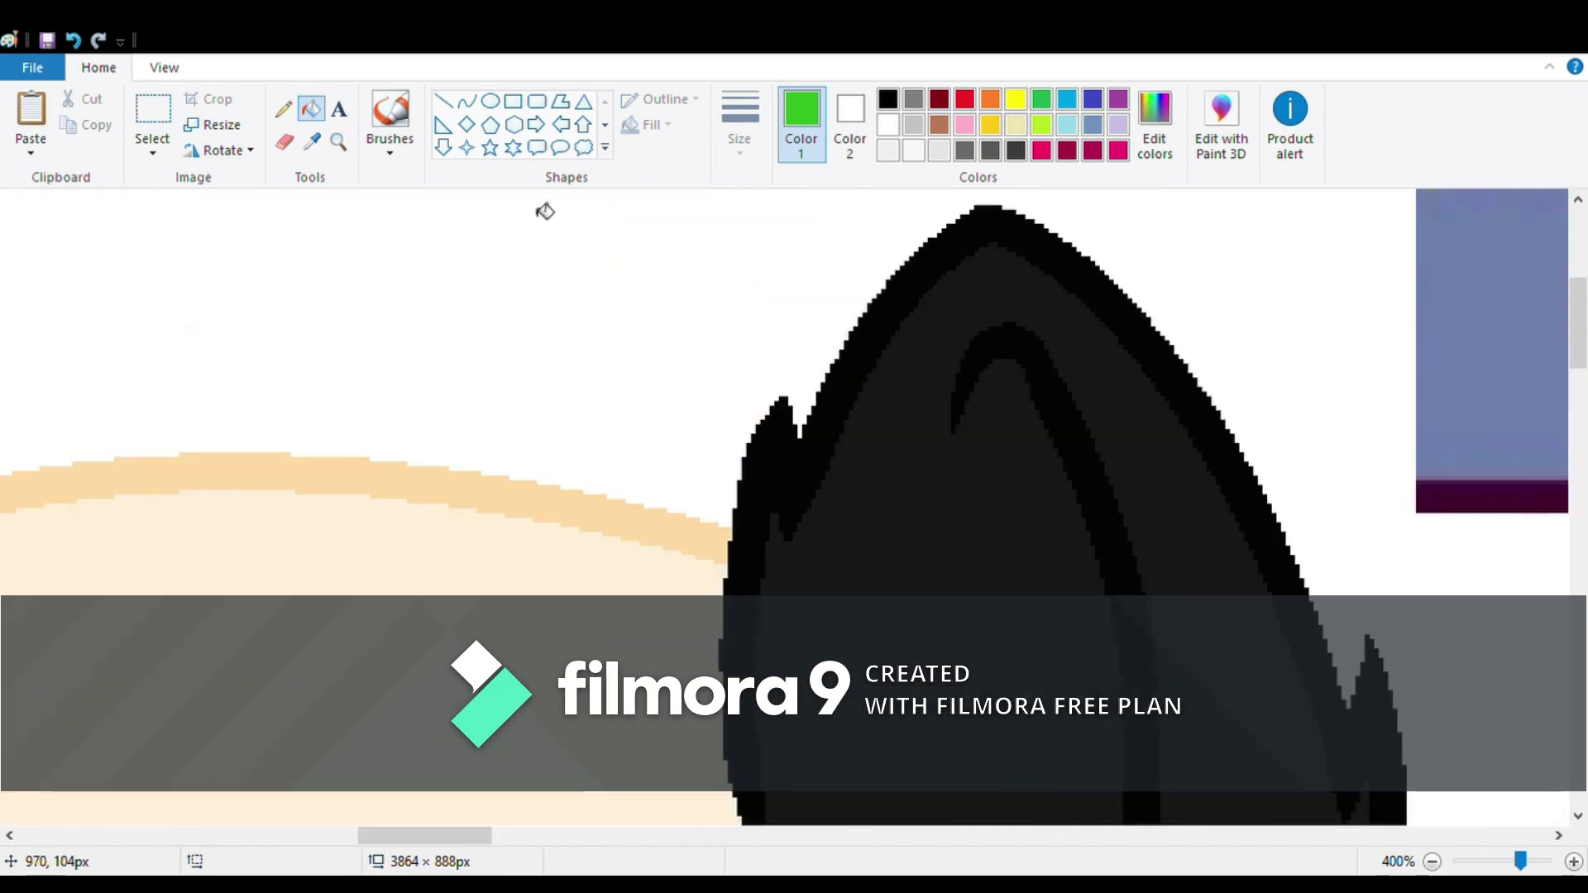
{"action": "scroll", "coordinate": [542, 209], "scroll_direction": "up", "scroll_amount": 2}
{"action": "left_click", "coordinate": [468, 101]}
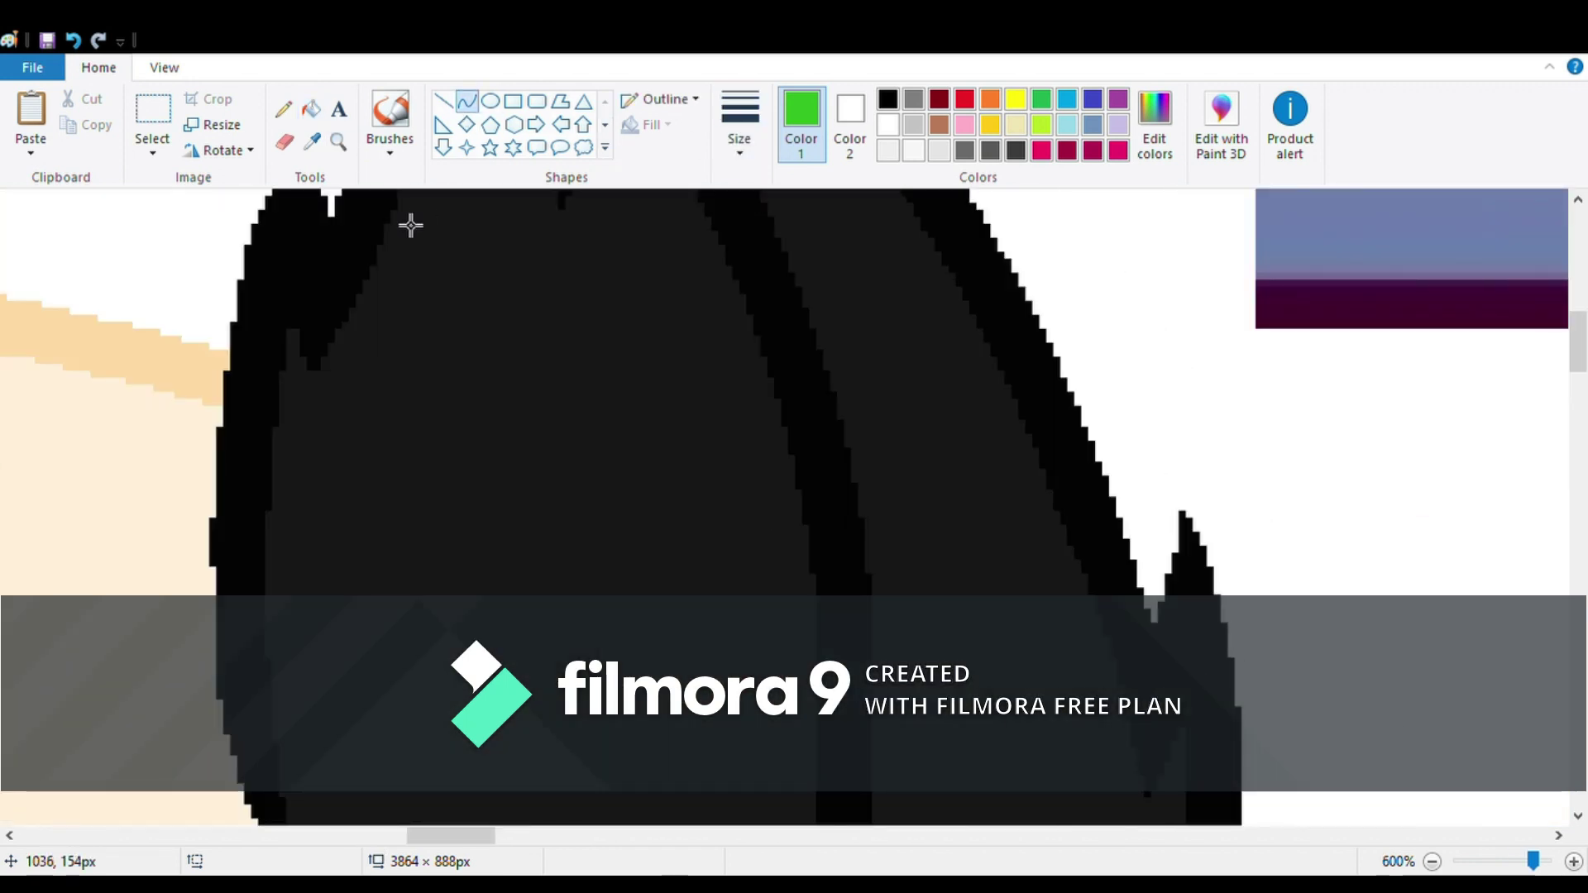
{"action": "scroll", "coordinate": [413, 290], "scroll_direction": "up", "scroll_amount": 2}
{"action": "left_click", "coordinate": [851, 489]}
{"action": "left_click_drag", "start_coordinate": [767, 510], "coordinate": [967, 454]}
{"action": "left_click", "coordinate": [851, 489]}
{"action": "left_click", "coordinate": [311, 108]}
{"action": "left_click", "coordinate": [497, 273]}
- Draw green curves across the right-hand cream pony's ear to mark off its tip
{"action": "left_click", "coordinate": [467, 101]}
{"action": "scroll", "coordinate": [677, 500], "scroll_direction": "right", "scroll_amount": 10}
{"action": "scroll", "coordinate": [678, 500], "scroll_direction": "up", "scroll_amount": 2}
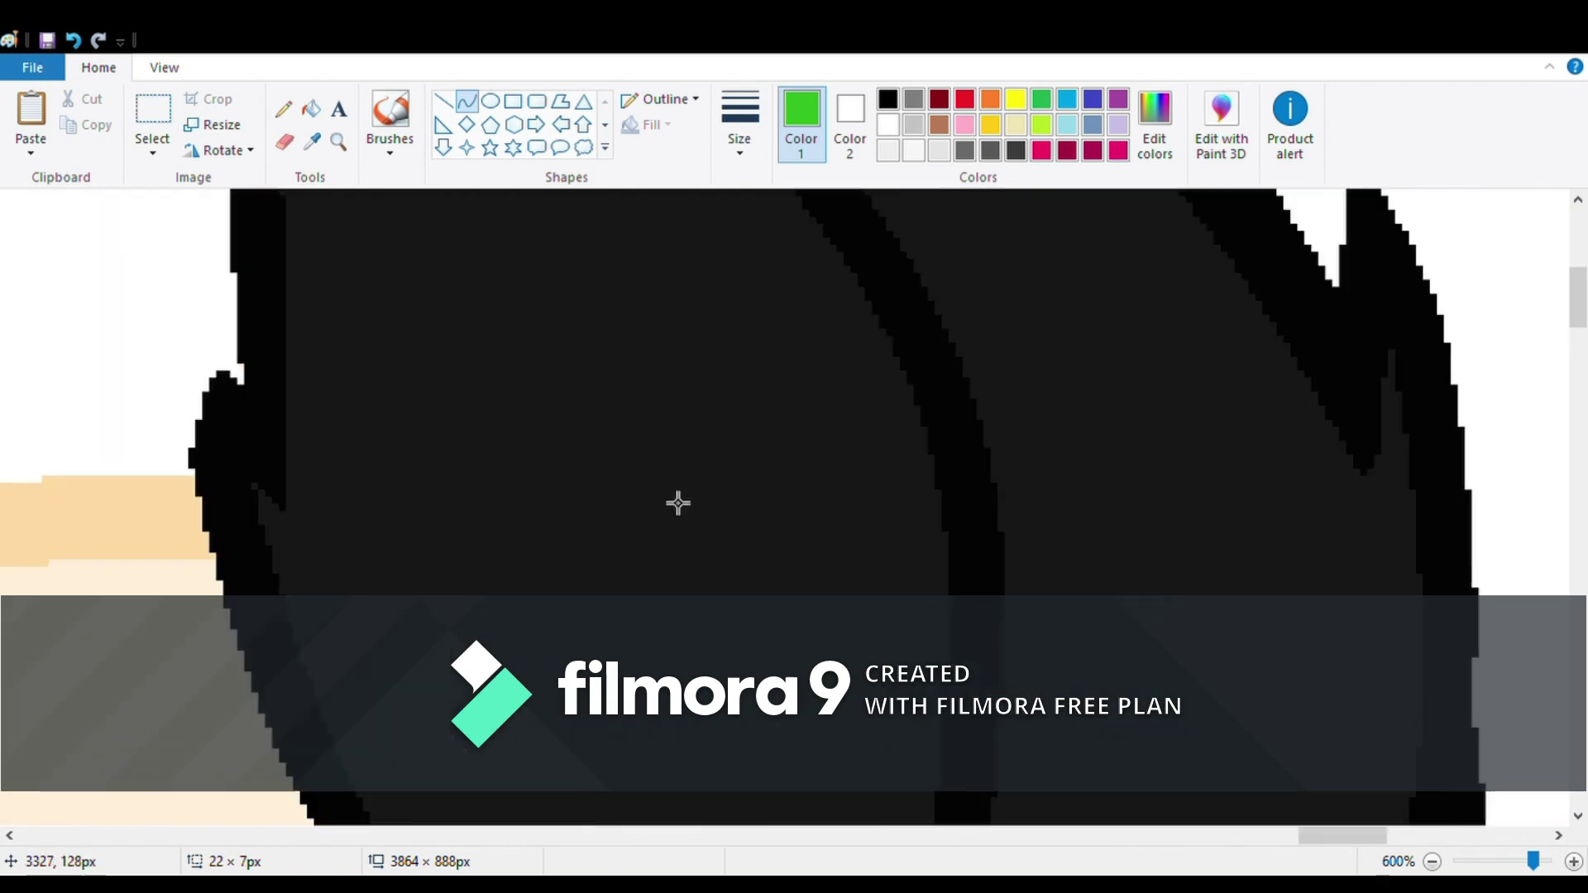
{"action": "left_click_drag", "start_coordinate": [280, 465], "coordinate": [780, 473]}
{"action": "left_click_drag", "start_coordinate": [530, 465], "coordinate": [530, 503]}
{"action": "left_click_drag", "start_coordinate": [819, 430], "coordinate": [872, 254]}
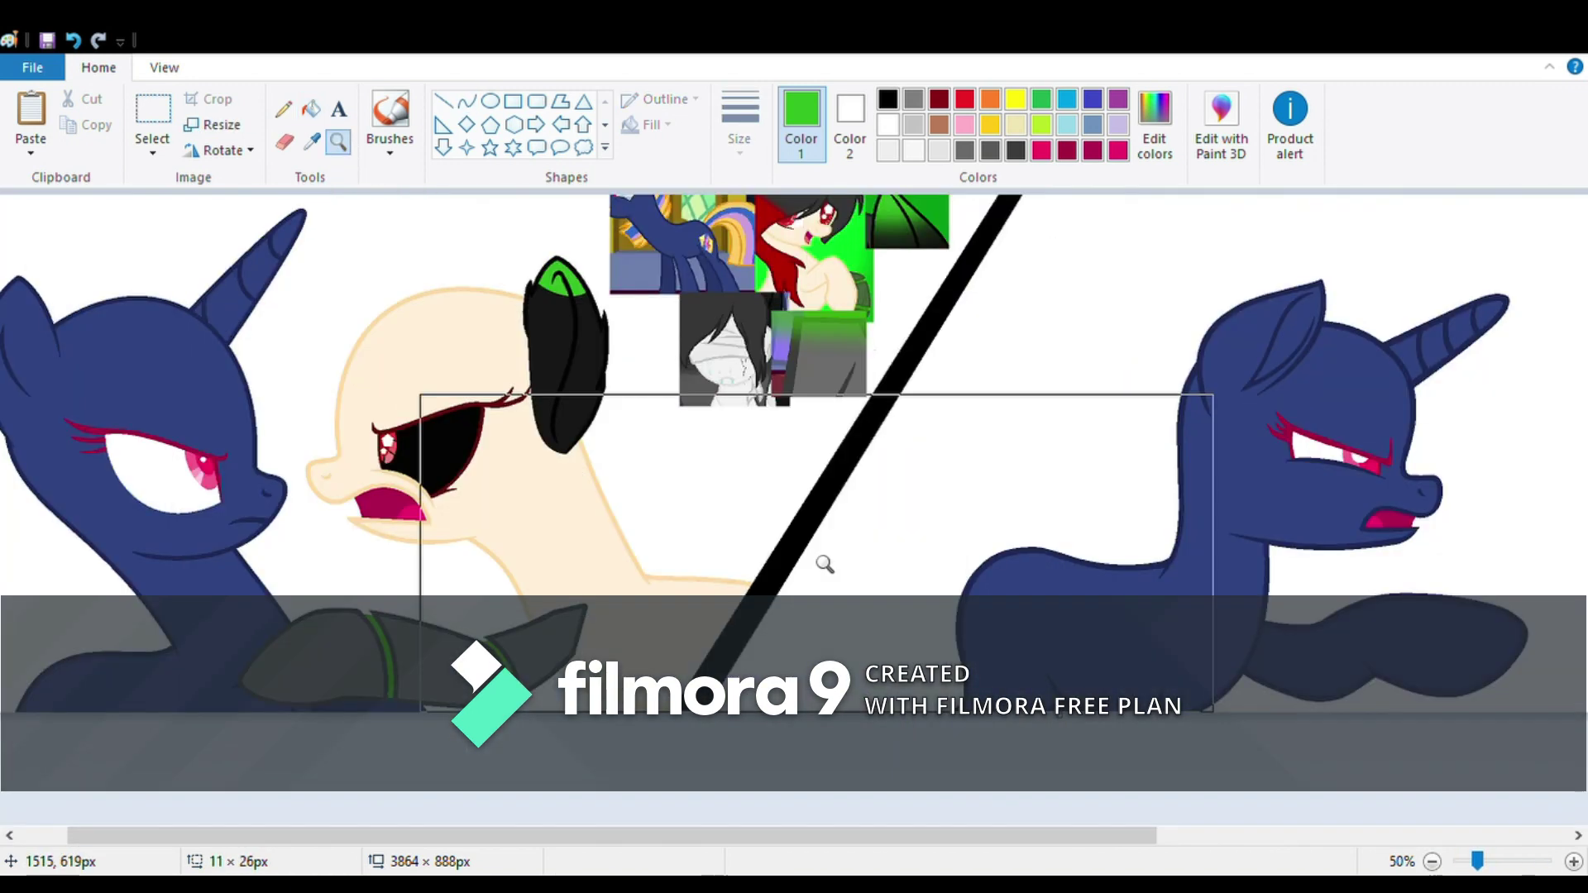
- Choose the Pencil tool with black for the right-hand cream pony's eye area
{"action": "left_click", "coordinate": [816, 560]}
{"action": "scroll", "coordinate": [461, 329], "scroll_direction": "left", "scroll_amount": 5}
{"action": "scroll", "coordinate": [461, 329], "scroll_direction": "up", "scroll_amount": 3}
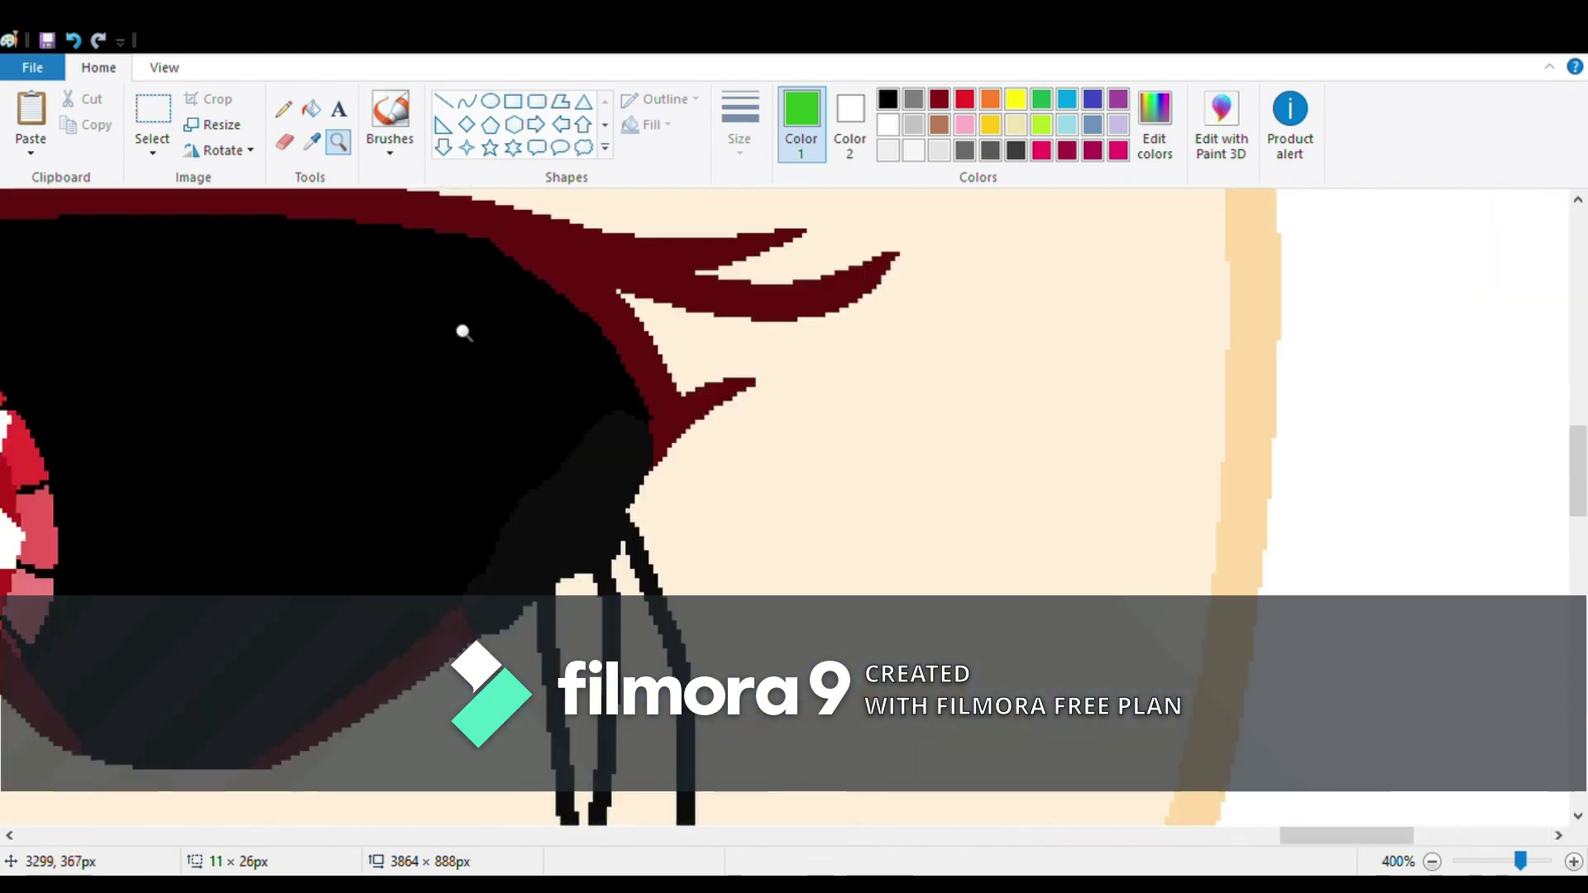
{"action": "left_click", "coordinate": [283, 108]}
{"action": "left_click", "coordinate": [887, 99]}
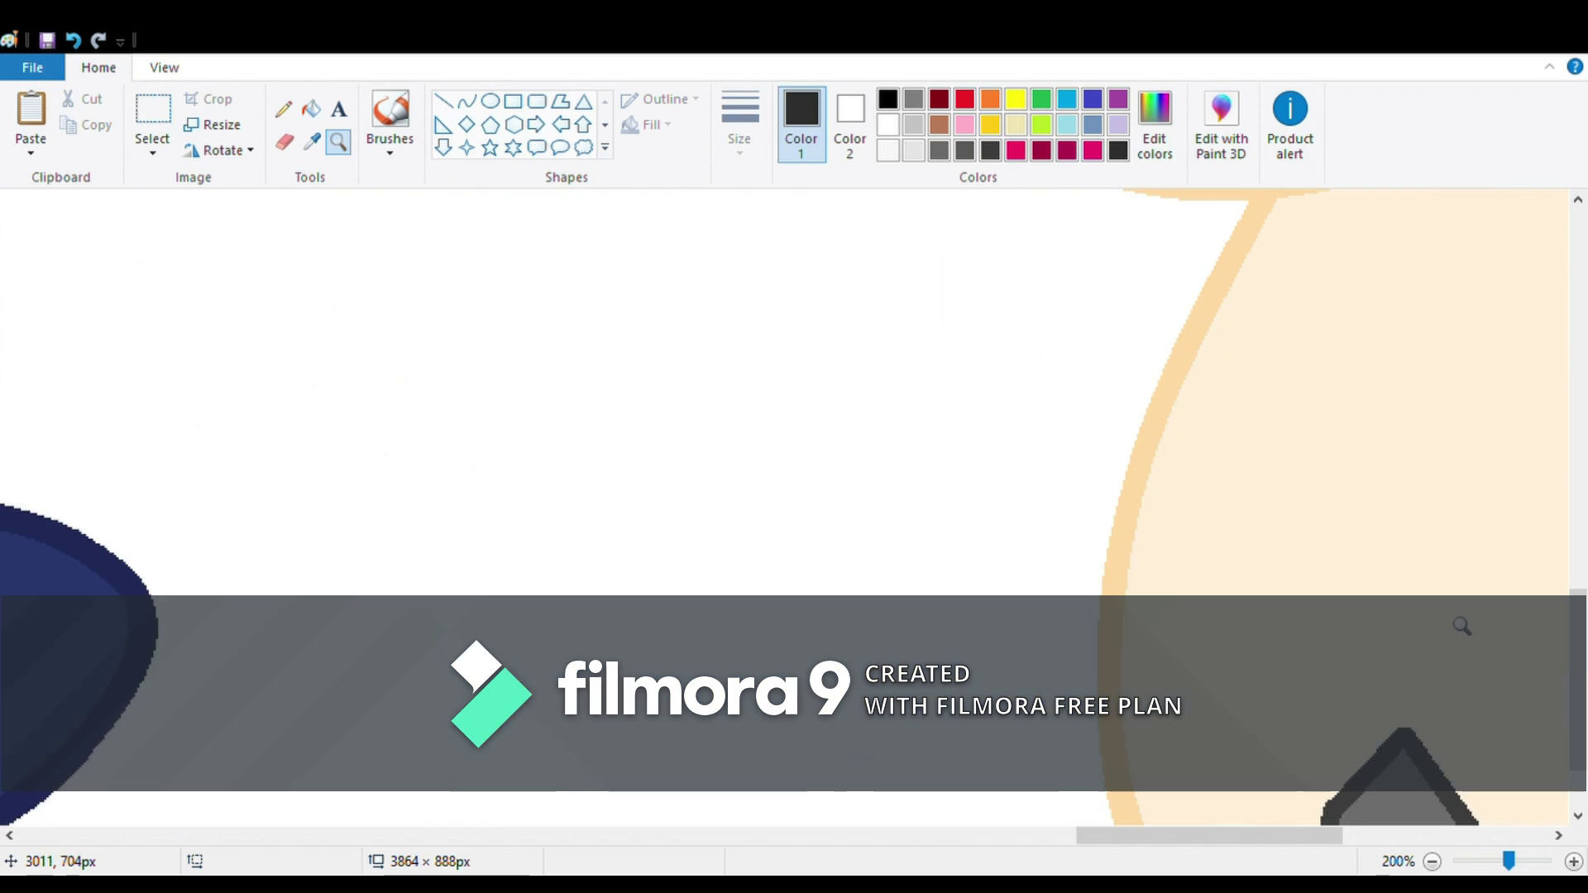
{"action": "left_click", "coordinate": [1432, 861]}
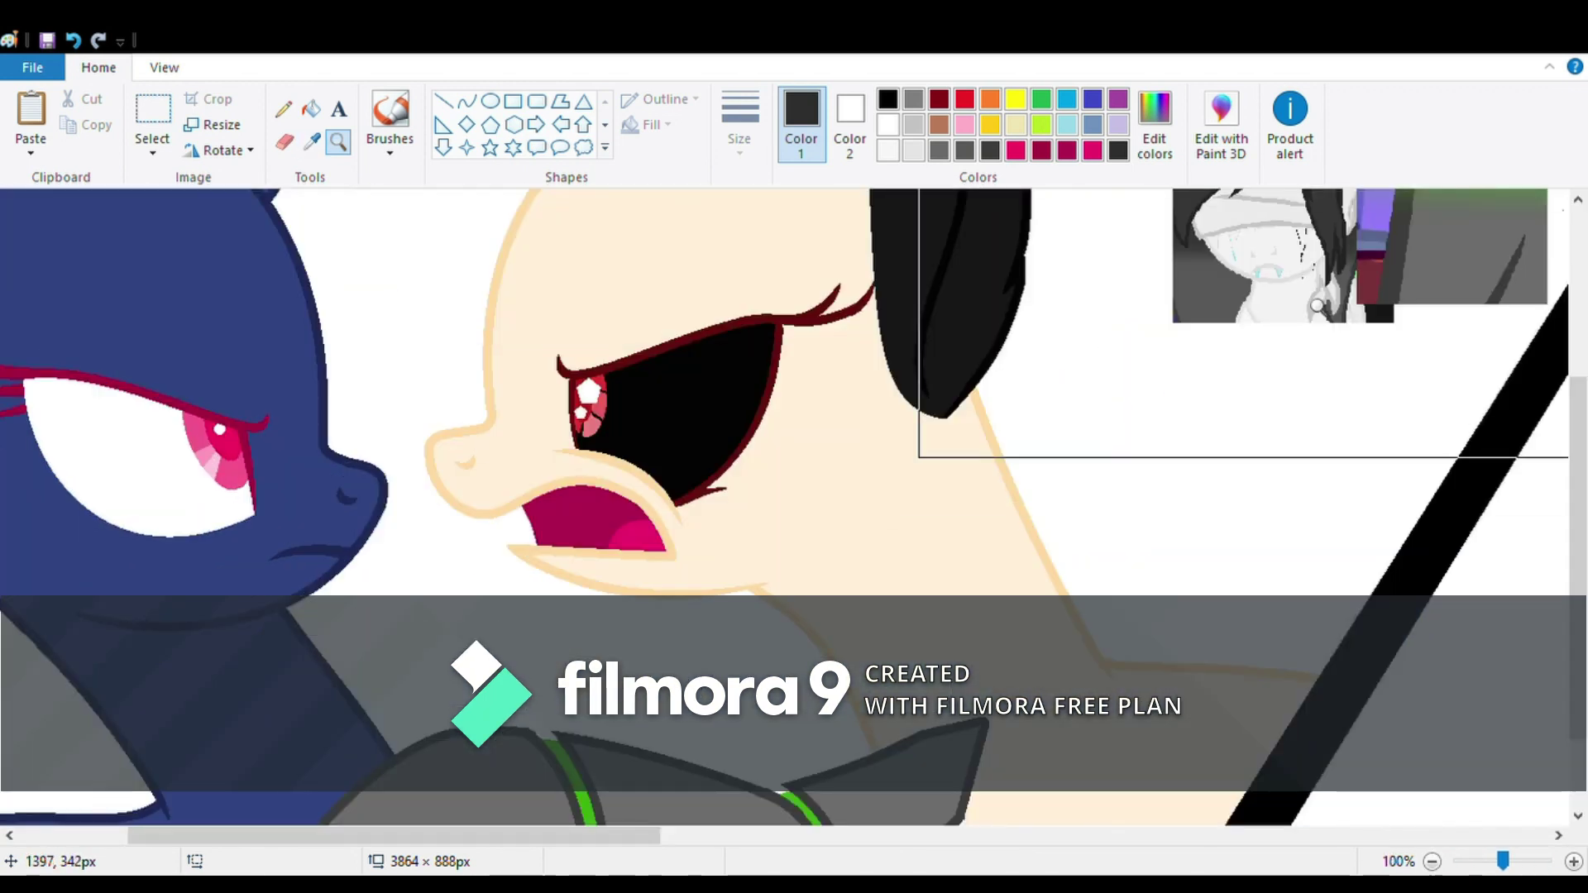
- Sketch the left-hand cream pony's fringe with red curves across the forehead, eye and ear
{"action": "left_click", "coordinate": [1317, 306]}
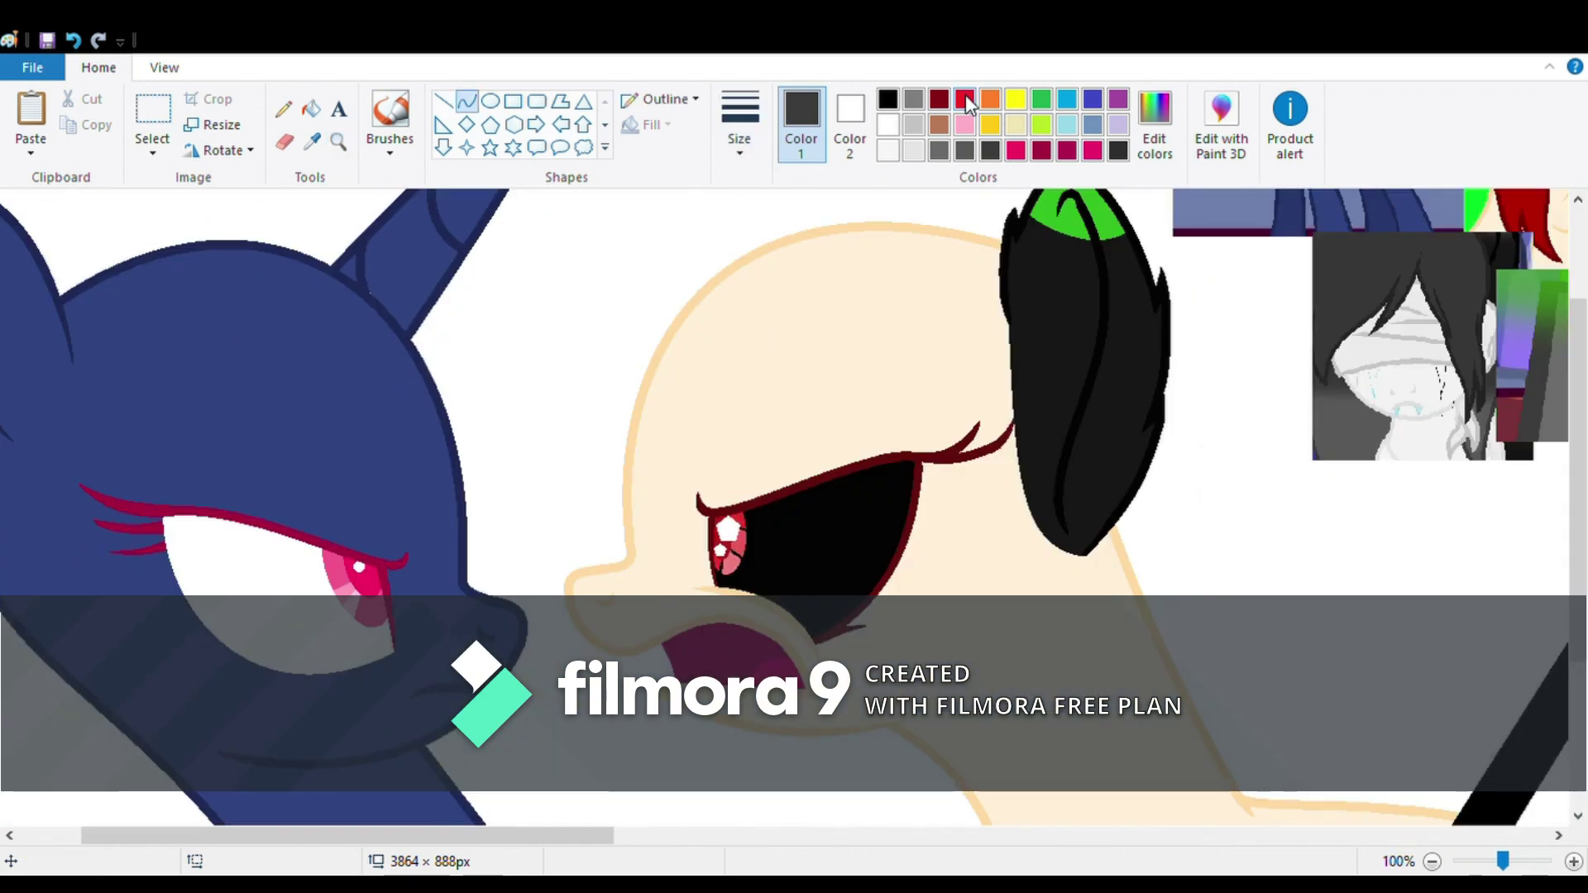
{"action": "left_click_drag", "start_coordinate": [767, 476], "coordinate": [768, 478]}
{"action": "mouse_move", "coordinate": [683, 368]}
{"action": "left_mouse_down"}
{"action": "mouse_move", "coordinate": [1067, 683]}
{"action": "mouse_move", "coordinate": [1056, 600]}
{"action": "left_mouse_up"}
{"action": "left_click_drag", "start_coordinate": [1183, 716], "coordinate": [1051, 390]}
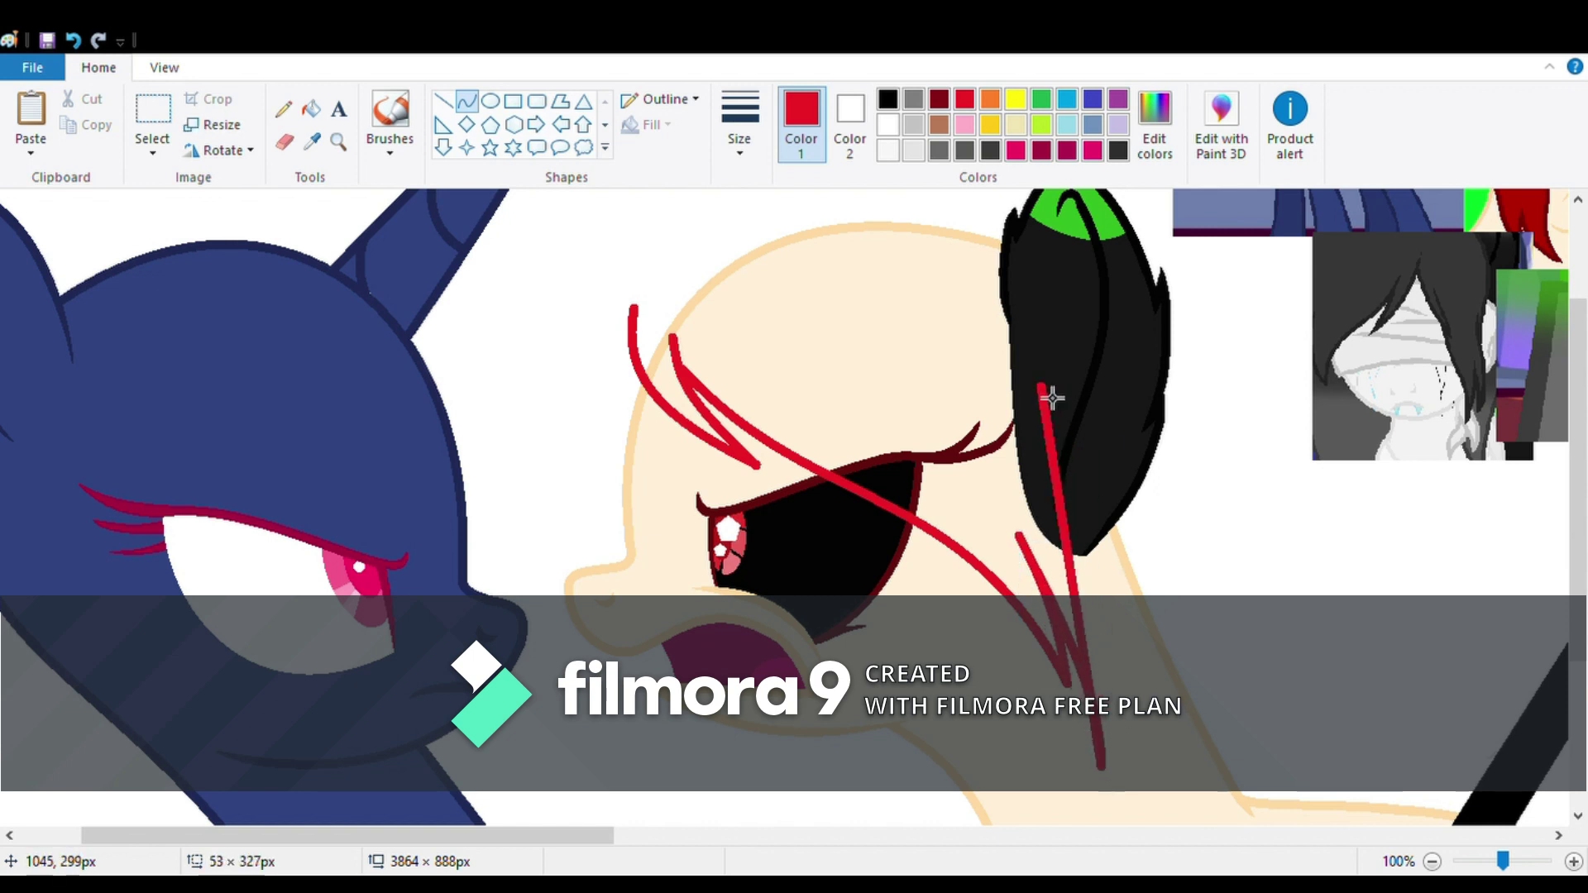
{"action": "scroll", "coordinate": [1019, 401], "scroll_direction": "up", "scroll_amount": 3}
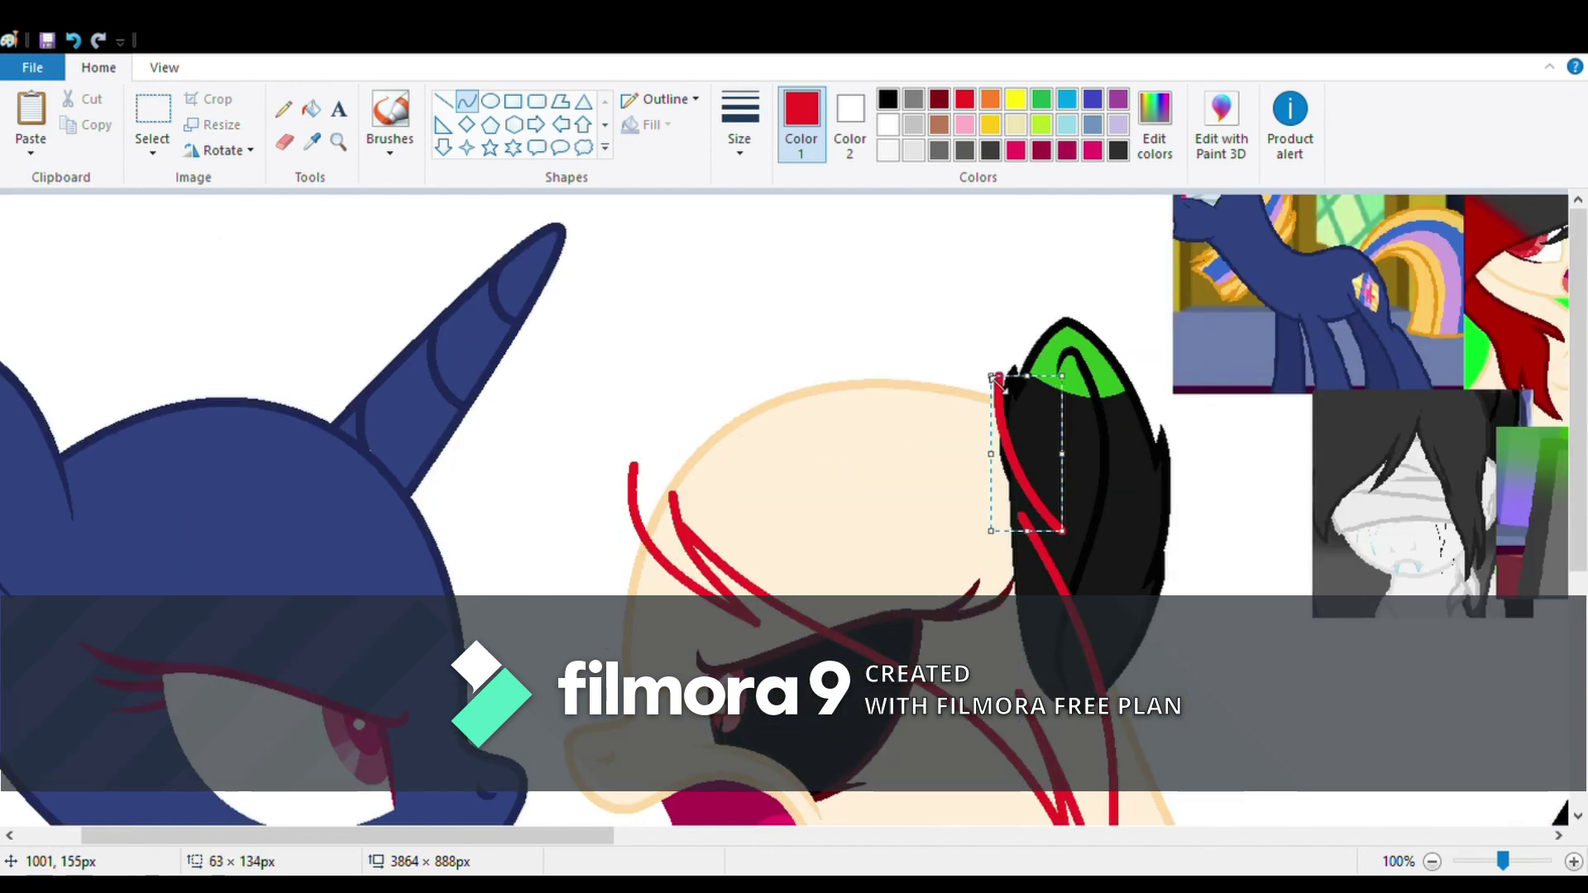
- Sketch the outer hair shape with large red curves around the left-hand cream pony's head and select the whole picture
{"action": "mouse_move", "coordinate": [1037, 350]}
{"action": "left_mouse_down"}
{"action": "mouse_move", "coordinate": [727, 233]}
{"action": "mouse_move", "coordinate": [742, 245]}
{"action": "left_mouse_up"}
{"action": "left_click", "coordinate": [73, 40]}
{"action": "left_click_drag", "start_coordinate": [877, 298], "coordinate": [524, 532]}
{"action": "left_click_drag", "start_coordinate": [579, 414], "coordinate": [401, 356]}
{"action": "left_click", "coordinate": [1432, 861]}
{"action": "left_click", "coordinate": [166, 148]}
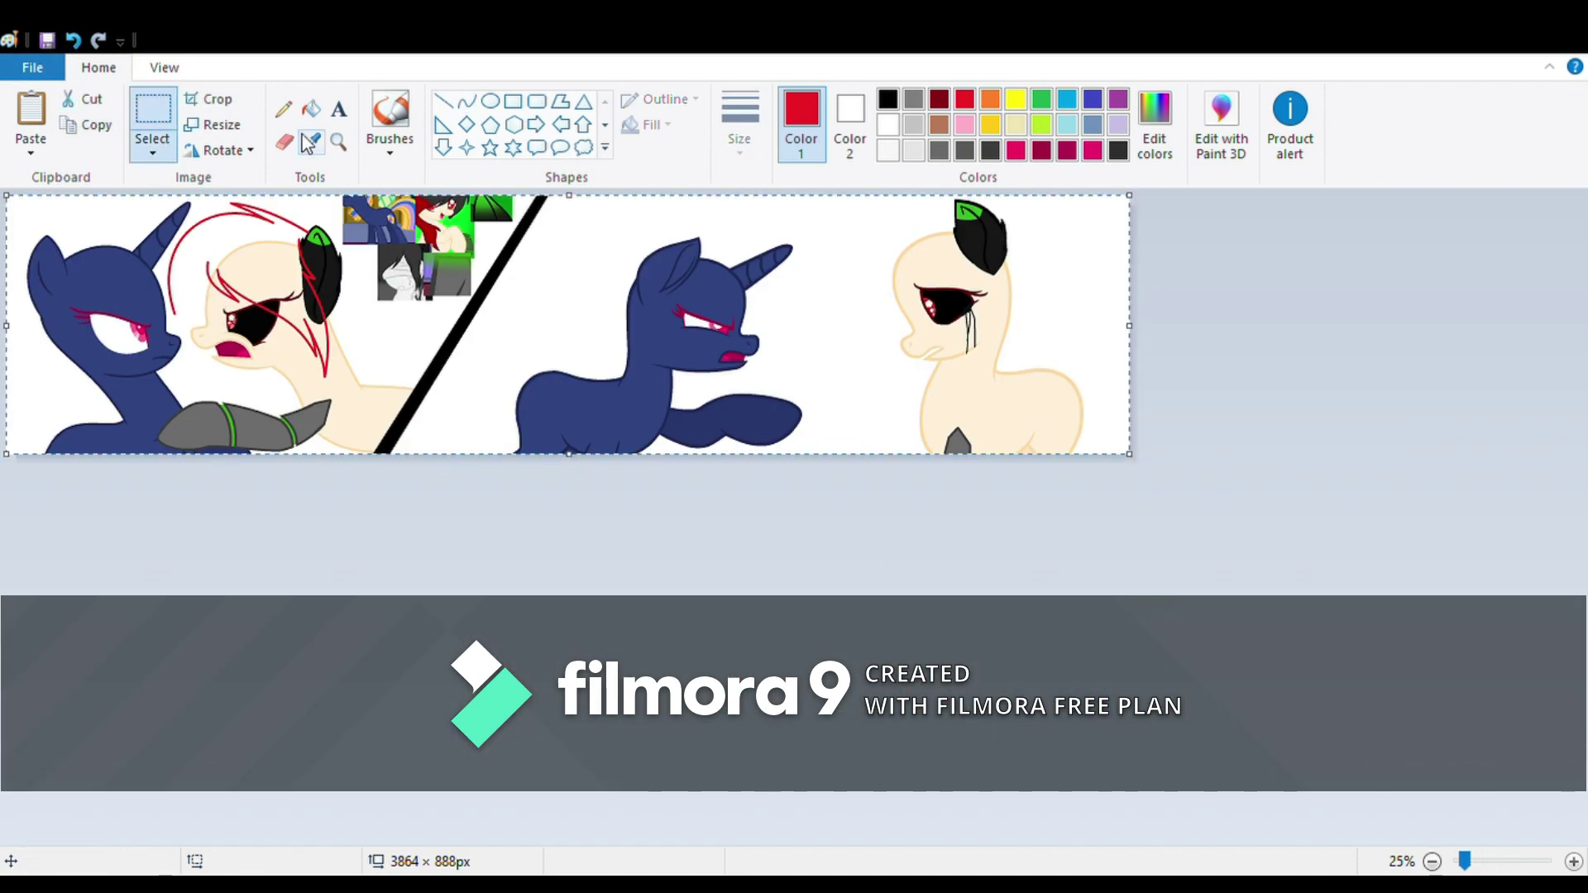
- Add red curves for the left-hand cream pony's front hair ends and the pointed strands behind its neck
{"action": "scroll", "coordinate": [220, 433], "scroll_direction": "up", "scroll_amount": 2}
{"action": "scroll", "coordinate": [220, 432], "scroll_direction": "up", "scroll_amount": 4}
{"action": "left_click_drag", "start_coordinate": [231, 440], "coordinate": [312, 439]}
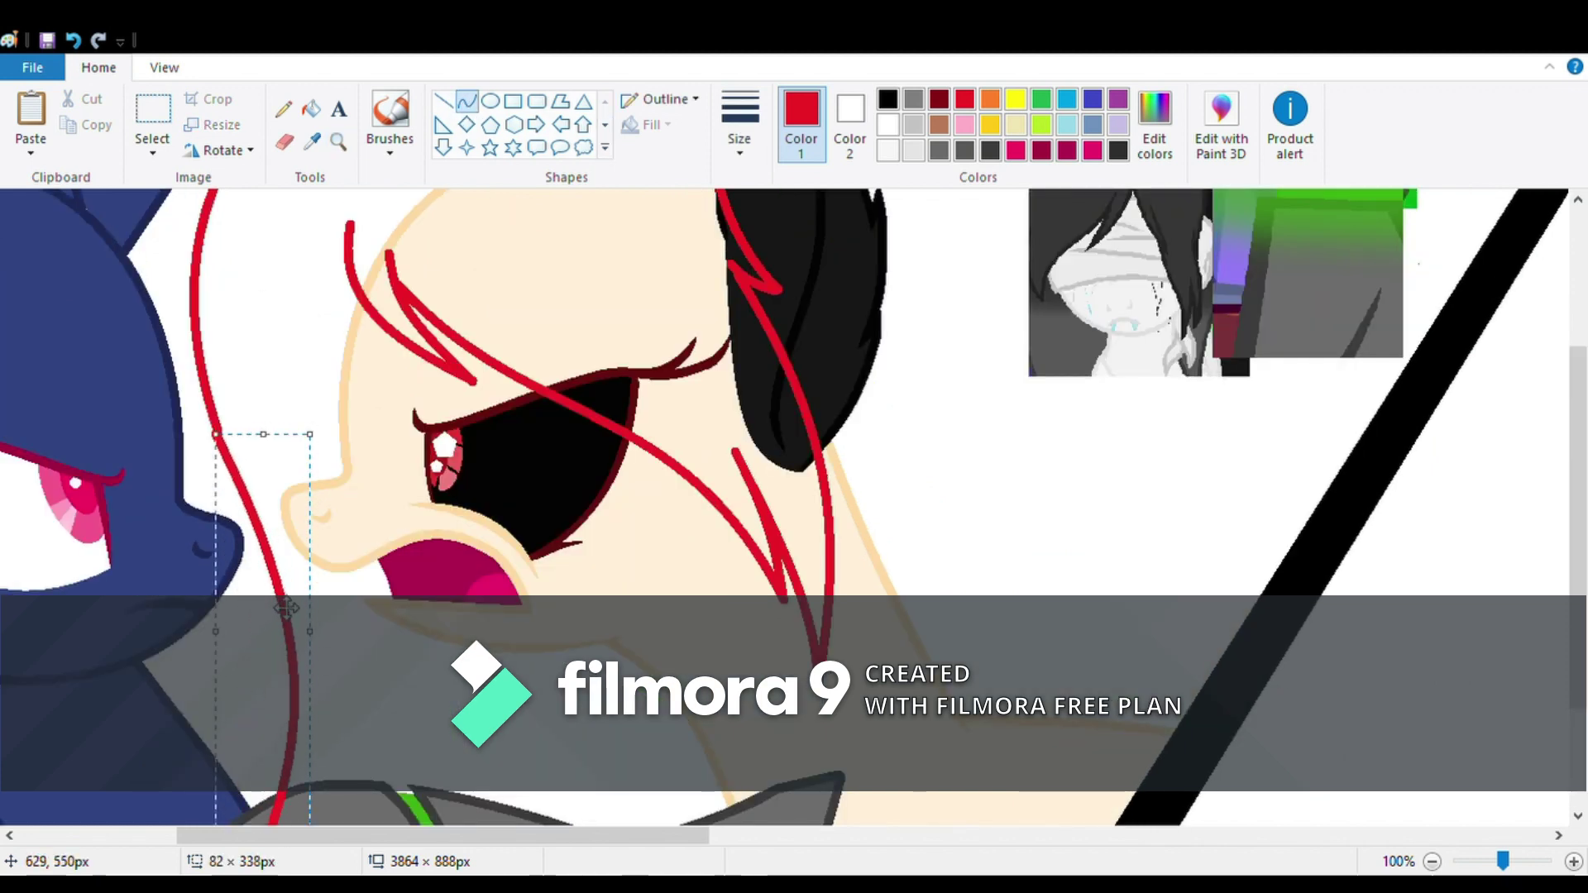
{"action": "scroll", "coordinate": [258, 637], "scroll_direction": "down", "scroll_amount": 2}
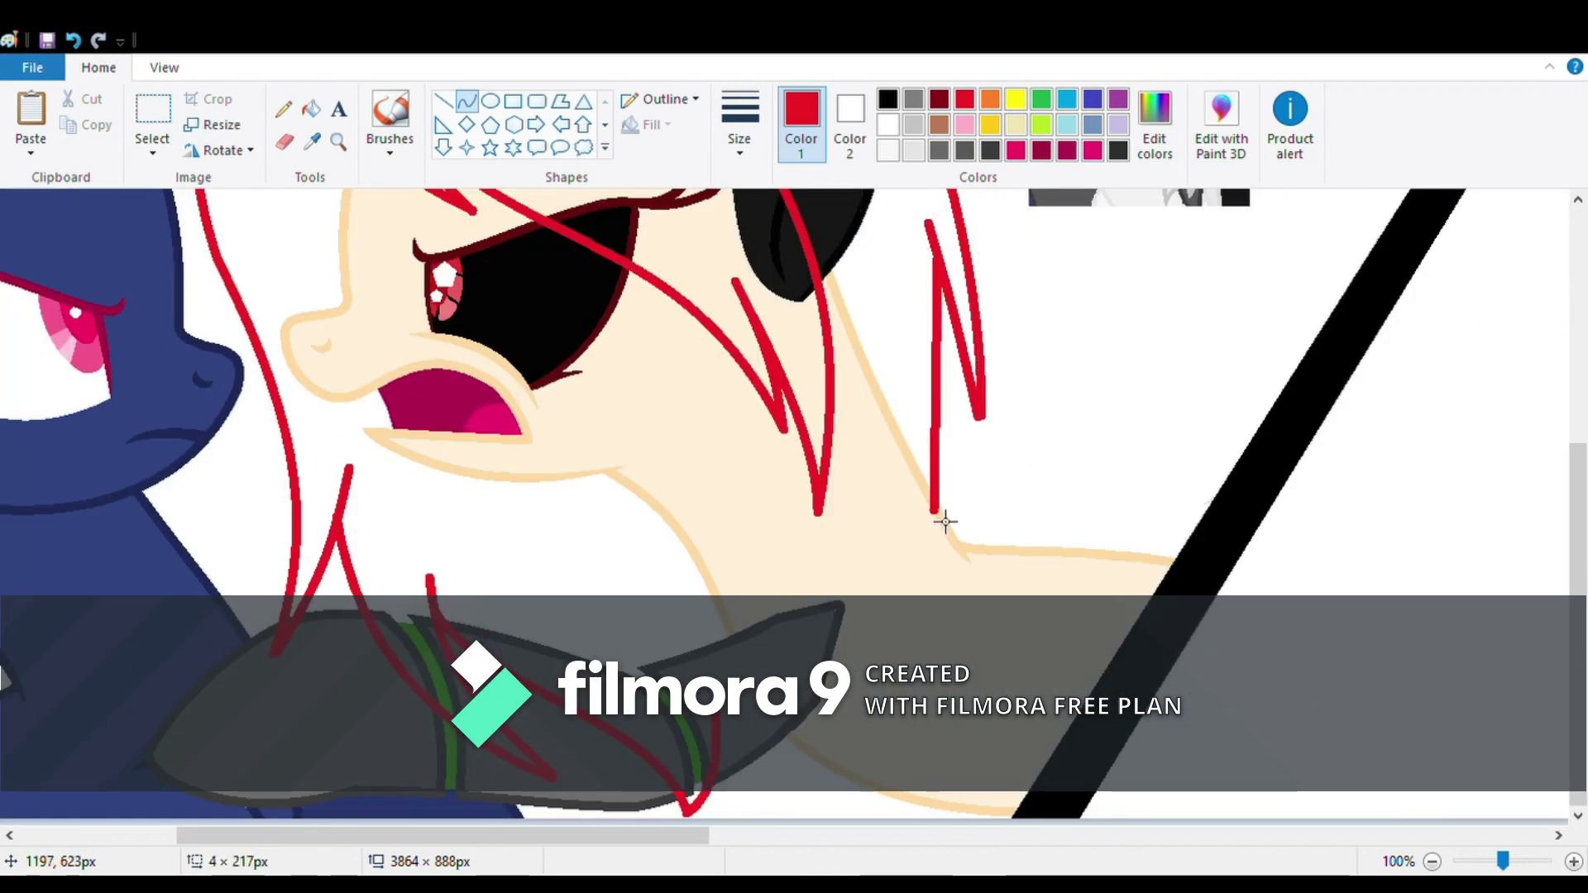
{"action": "left_click_drag", "start_coordinate": [945, 521], "coordinate": [960, 471]}
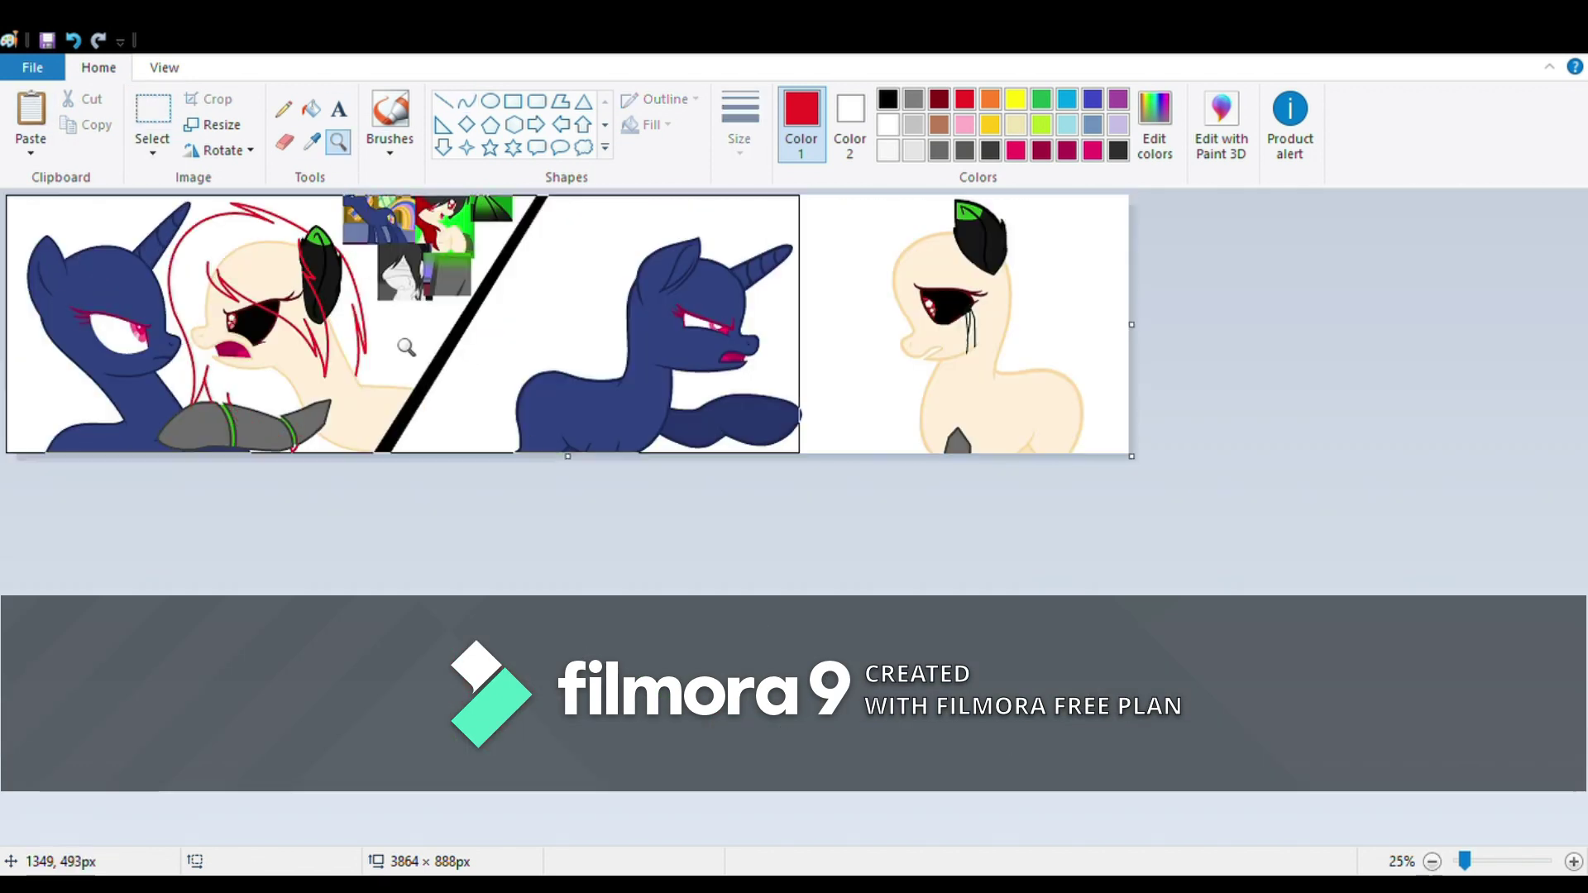
- Sketch the right-hand cream pony's fringe with red curves across its forehead, eye and cheek
{"action": "left_click", "coordinate": [231, 303]}
{"action": "scroll", "coordinate": [978, 416], "scroll_direction": "down", "scroll_amount": 5}
{"action": "left_click_drag", "start_coordinate": [463, 835], "coordinate": [1377, 837]}
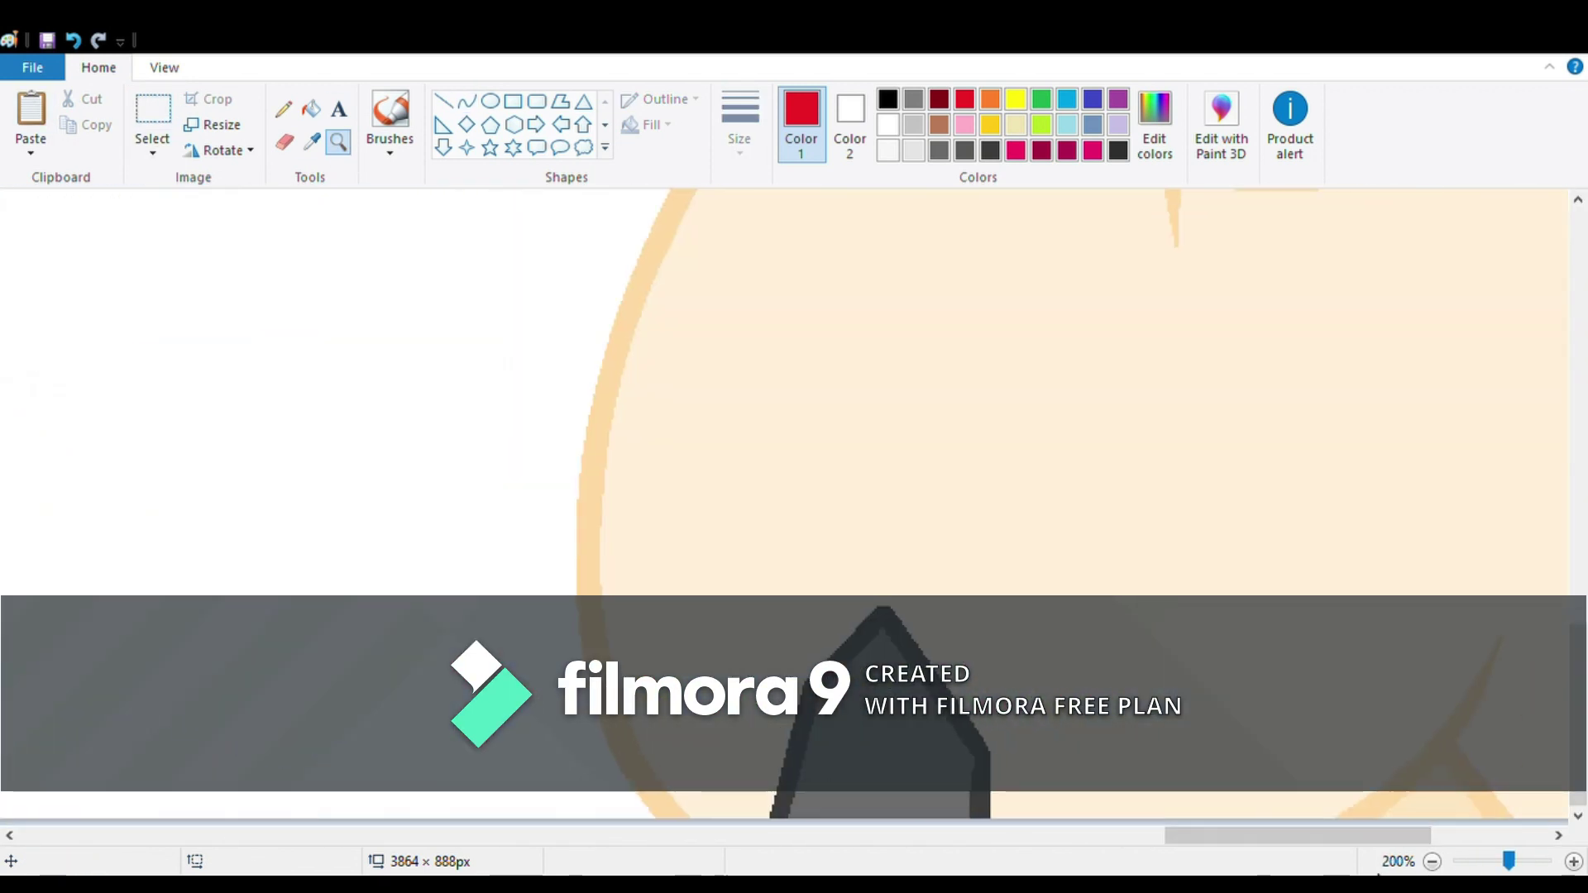
{"action": "key", "text": "ctrl+Page_Down"}
{"action": "key", "text": "ctrl+Page_Down"}
{"action": "left_click", "coordinate": [1106, 376]}
{"action": "left_click", "coordinate": [467, 100]}
{"action": "left_click_drag", "start_coordinate": [529, 285], "coordinate": [873, 492]}
{"action": "mouse_move", "coordinate": [703, 430]}
{"action": "left_mouse_down"}
{"action": "mouse_move", "coordinate": [876, 462]}
{"action": "mouse_move", "coordinate": [661, 315]}
{"action": "mouse_move", "coordinate": [705, 356]}
{"action": "mouse_move", "coordinate": [1304, 443]}
{"action": "left_mouse_up"}
{"action": "scroll", "coordinate": [1438, 312], "scroll_direction": "down", "scroll_amount": 5}
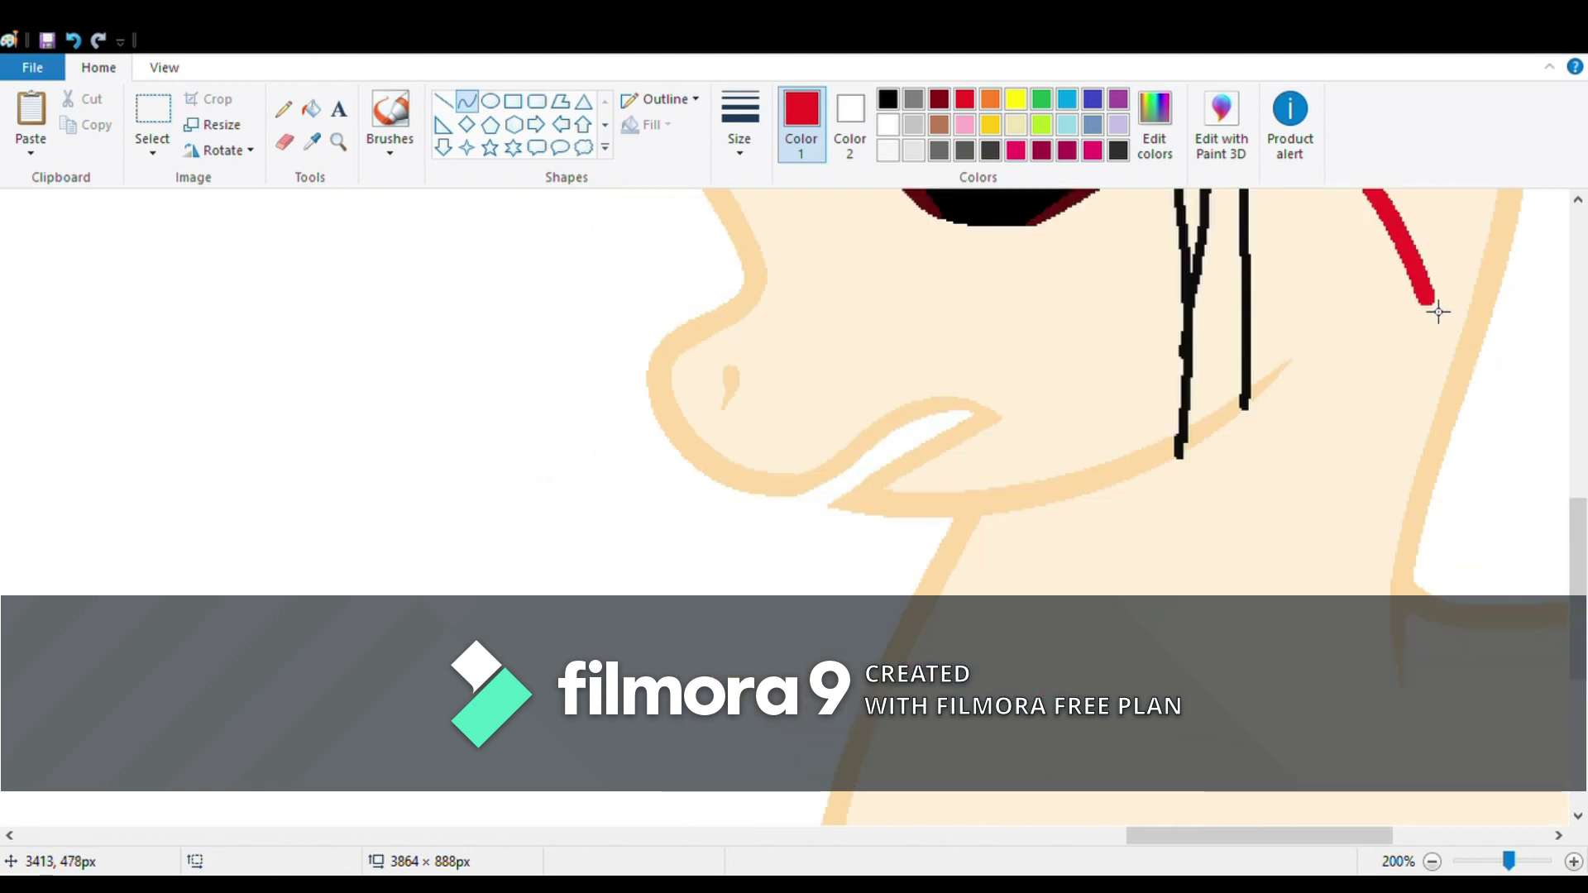
- Add red hair curves behind the right-hand cream pony's cheek and up across its black ear
{"action": "key", "text": "ctrl+Page_Down"}
{"action": "left_click_drag", "start_coordinate": [1094, 469], "coordinate": [1093, 436]}
{"action": "left_click", "coordinate": [1133, 418]}
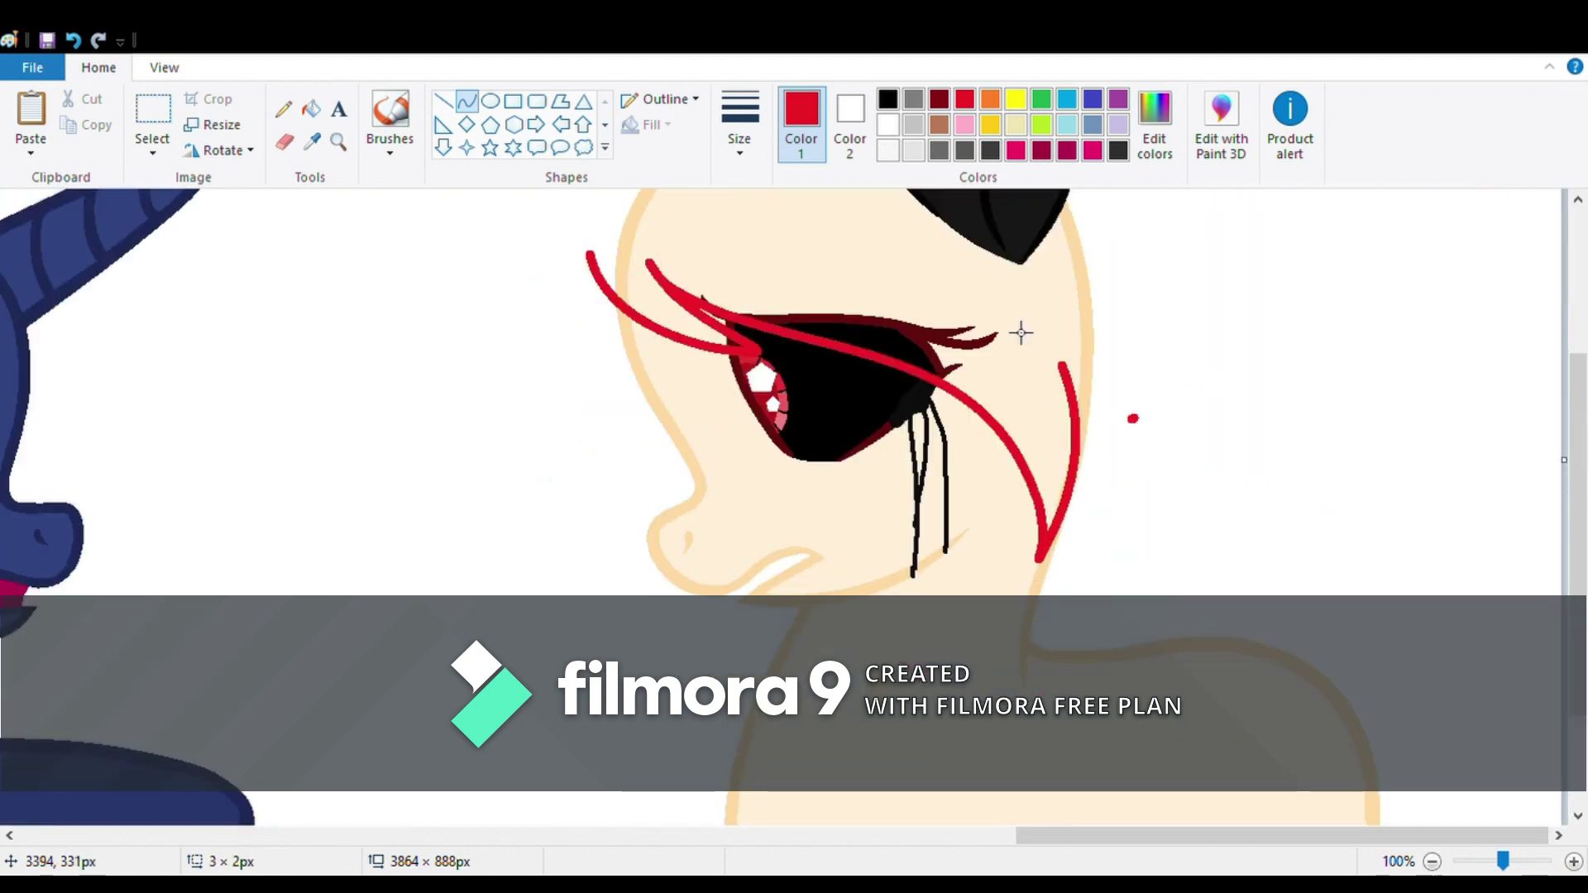
{"action": "mouse_move", "coordinate": [1114, 662]}
{"action": "left_mouse_down"}
{"action": "mouse_move", "coordinate": [852, 238]}
{"action": "mouse_move", "coordinate": [1106, 662]}
{"action": "left_mouse_up"}
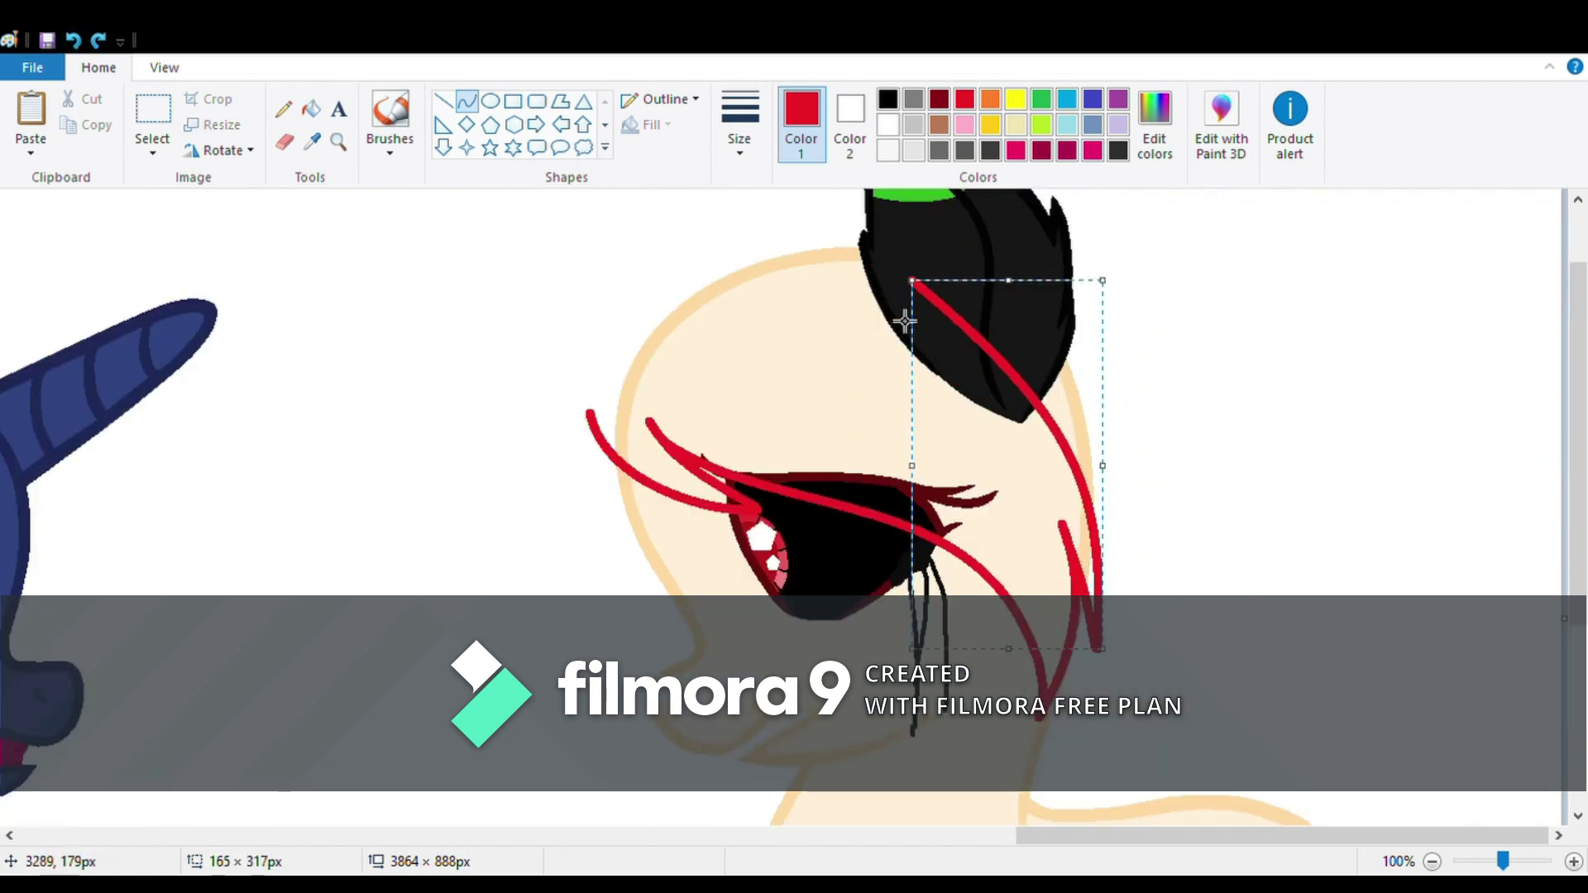
{"action": "scroll", "coordinate": [860, 306], "scroll_direction": "up", "scroll_amount": 2}
{"action": "left_click_drag", "start_coordinate": [856, 304], "coordinate": [984, 394]}
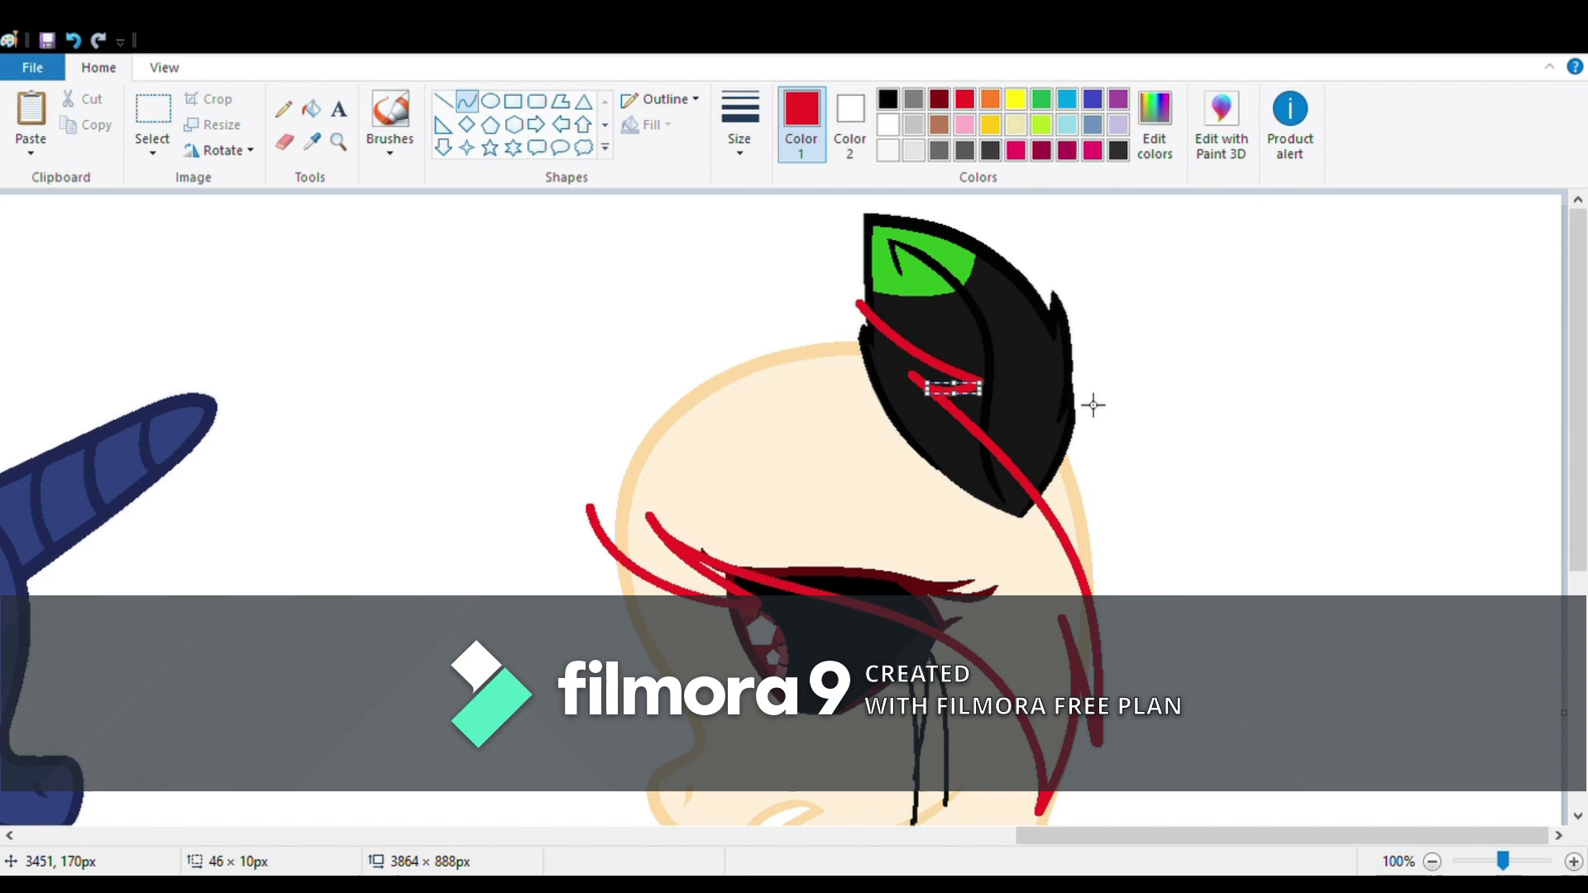
- Sketch the top and front outline of the right-hand cream pony's hair with large red curves around its head
{"action": "key", "text": "ctrl+Page_Down"}
{"action": "key", "text": "ctrl+Page_Down"}
{"action": "key", "text": "ctrl+Page_Up"}
{"action": "key", "text": "ctrl+Page_Up"}
{"action": "left_click_drag", "start_coordinate": [1019, 270], "coordinate": [574, 336]}
{"action": "left_click_drag", "start_coordinate": [795, 302], "coordinate": [858, 189]}
{"action": "mouse_move", "coordinate": [907, 327]}
{"action": "left_mouse_down"}
{"action": "mouse_move", "coordinate": [697, 742]}
{"action": "mouse_move", "coordinate": [417, 580]}
{"action": "left_mouse_up"}
- Draw pointed red strands at the lower front end of the right-hand cream pony's hair
{"action": "scroll", "coordinate": [513, 529], "scroll_direction": "down", "scroll_amount": 5}
{"action": "left_click_drag", "start_coordinate": [620, 486], "coordinate": [653, 725]}
{"action": "mouse_move", "coordinate": [653, 725]}
{"action": "left_mouse_down"}
{"action": "mouse_move", "coordinate": [686, 557]}
{"action": "mouse_move", "coordinate": [699, 629]}
{"action": "left_mouse_up"}
{"action": "left_click_drag", "start_coordinate": [720, 543], "coordinate": [650, 725]}
{"action": "left_click_drag", "start_coordinate": [703, 629], "coordinate": [768, 606]}
{"action": "left_click_drag", "start_coordinate": [825, 818], "coordinate": [845, 801]}
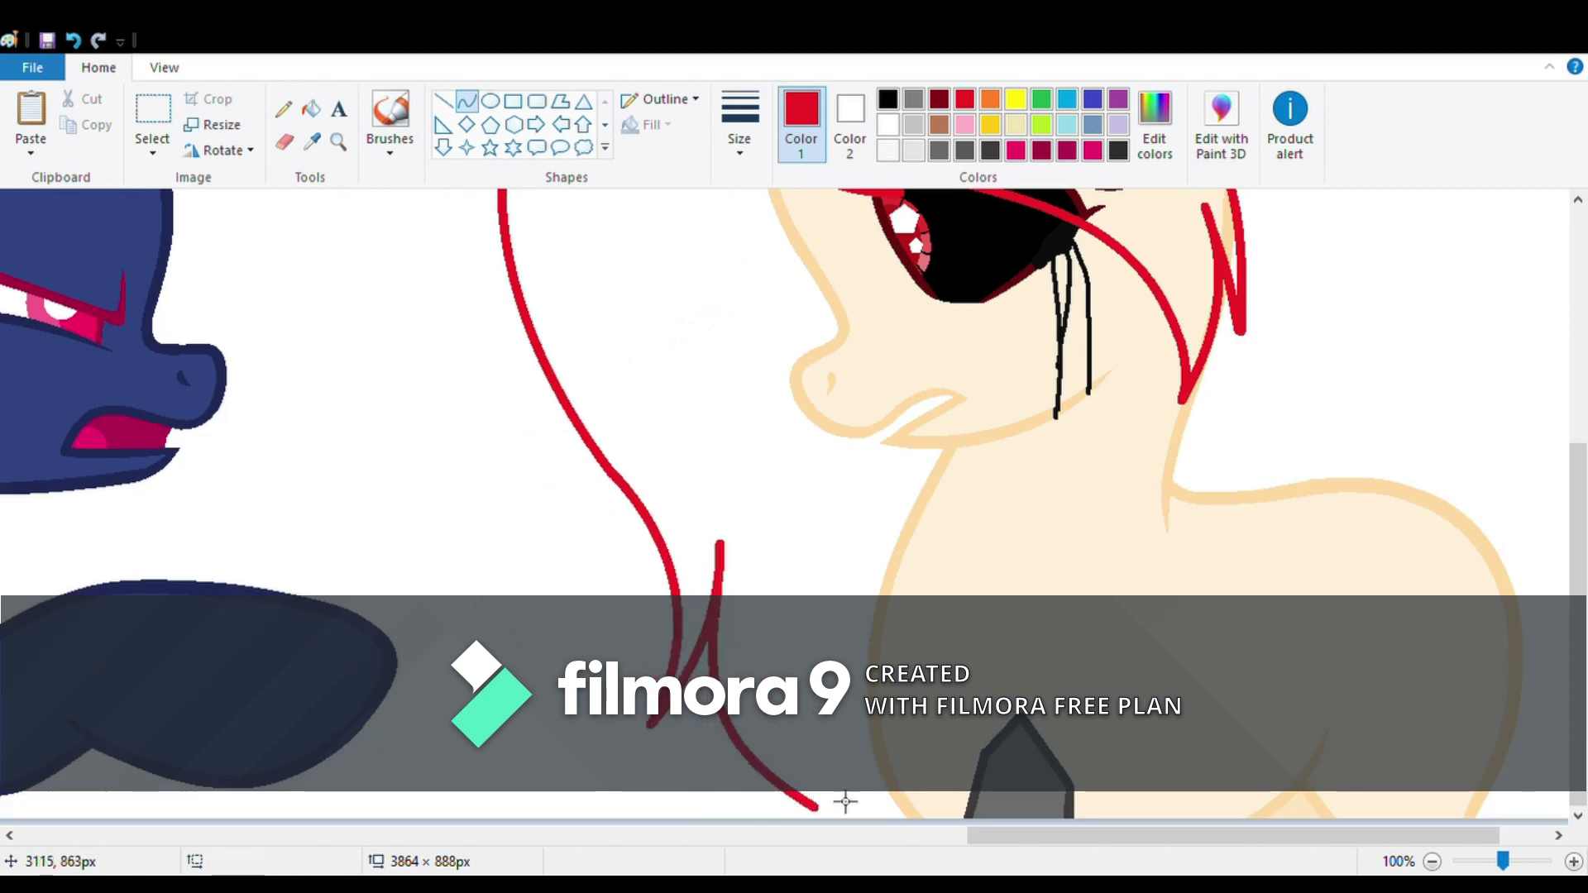
{"action": "left_click_drag", "start_coordinate": [788, 742], "coordinate": [789, 701]}
- Draw the back hair strands behind the right-hand cream pony's ear and neck with red curves
{"action": "scroll", "coordinate": [1191, 496], "scroll_direction": "up", "scroll_amount": 2}
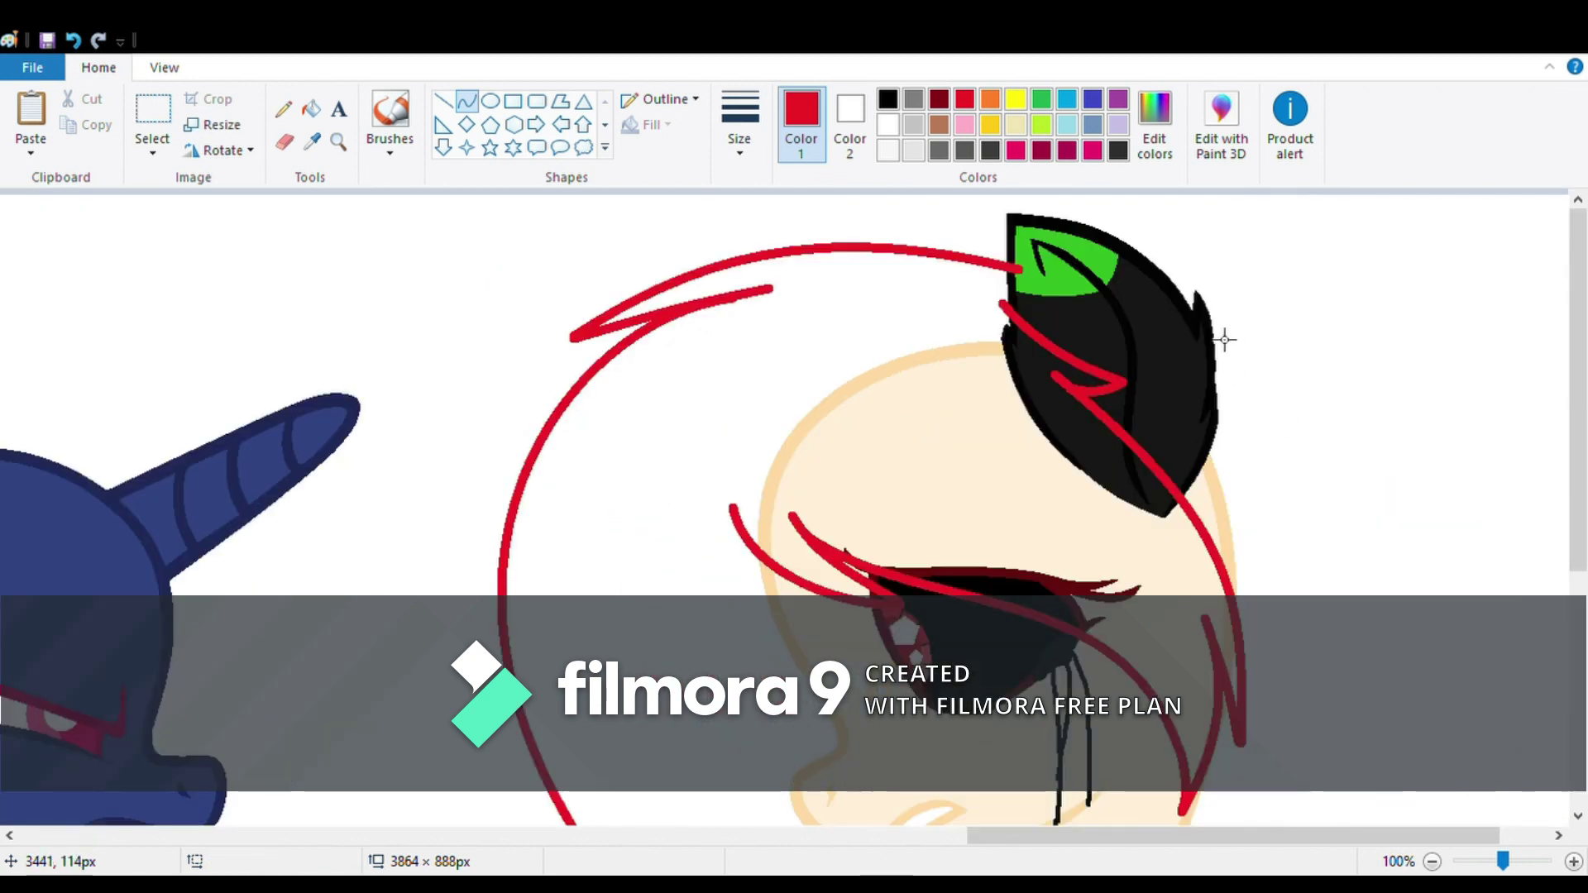
{"action": "left_click_drag", "start_coordinate": [1307, 192], "coordinate": [1269, 496]}
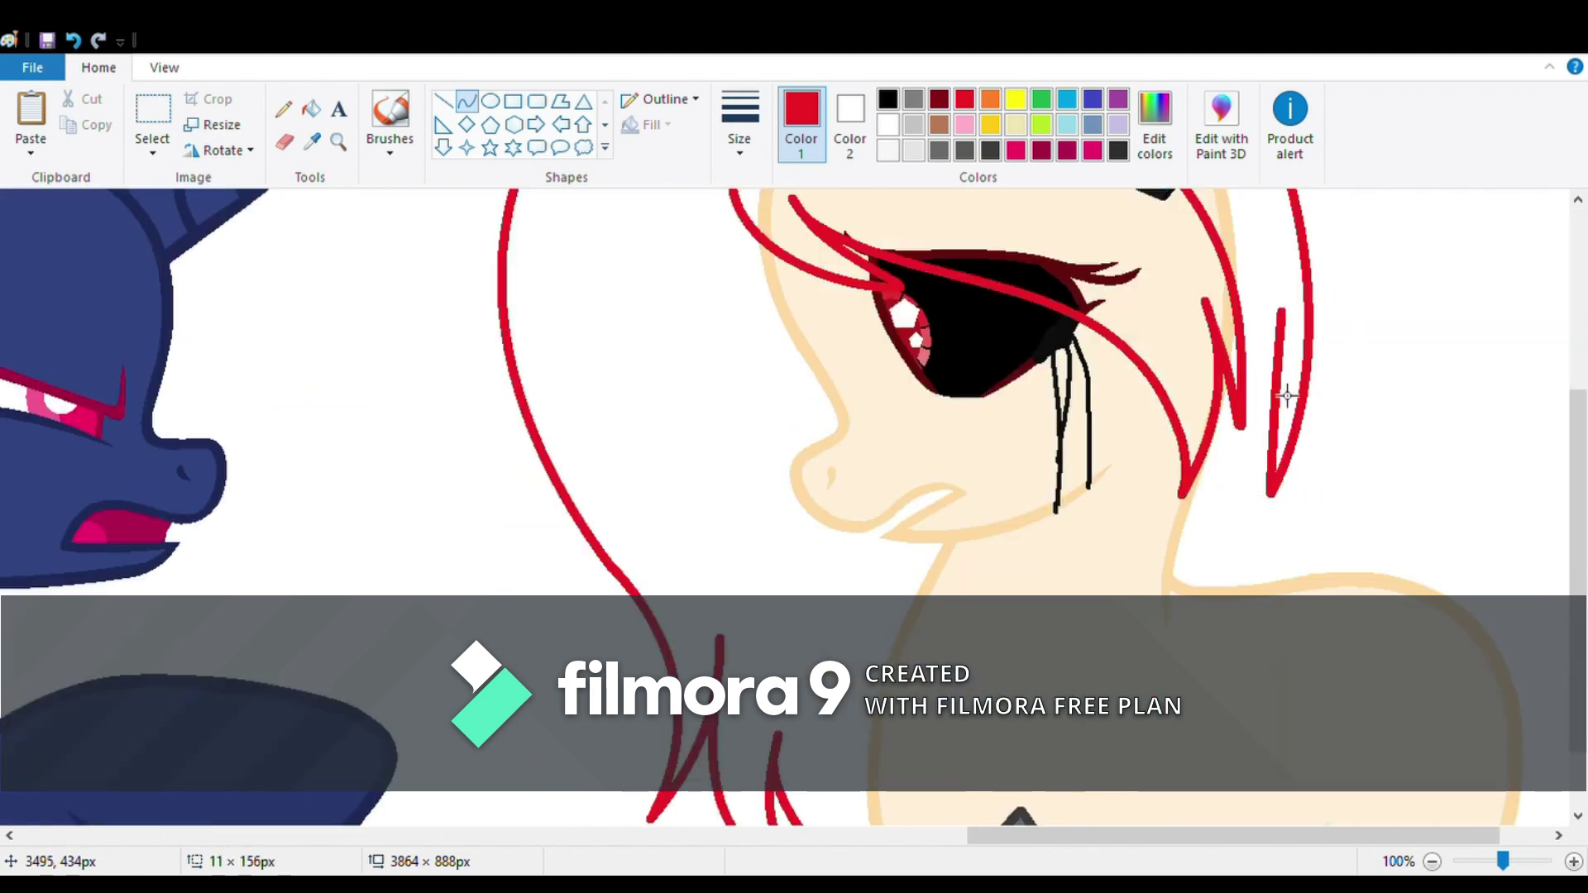
{"action": "left_click_drag", "start_coordinate": [1225, 580], "coordinate": [1241, 557]}
{"action": "scroll", "coordinate": [1240, 556], "scroll_direction": "right", "scroll_amount": 2}
{"action": "left_click_drag", "start_coordinate": [1293, 627], "coordinate": [1198, 805]}
{"action": "scroll", "coordinate": [1197, 805], "scroll_direction": "down", "scroll_amount": 3}
- Sample black from the left-hand cream pony's ear outline and tidy the red line overlapping its tip with a curve
{"action": "left_click", "coordinate": [338, 142]}
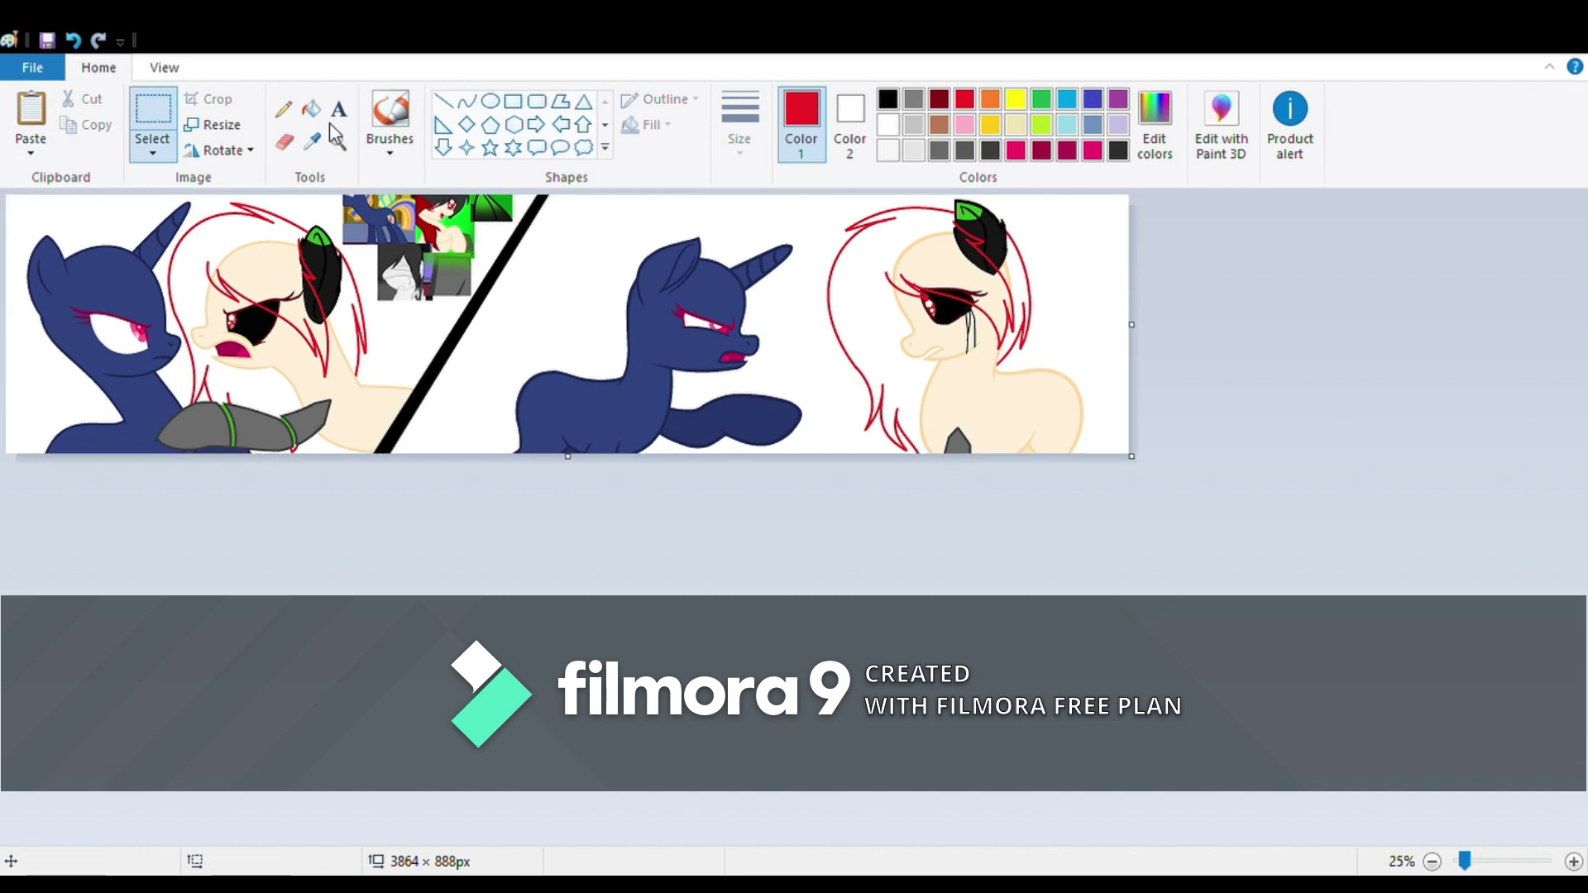
{"action": "left_click", "coordinate": [389, 290]}
{"action": "left_click", "coordinate": [625, 418]}
{"action": "left_click", "coordinate": [467, 101]}
{"action": "left_click", "coordinate": [312, 142]}
{"action": "left_click", "coordinate": [798, 385]}
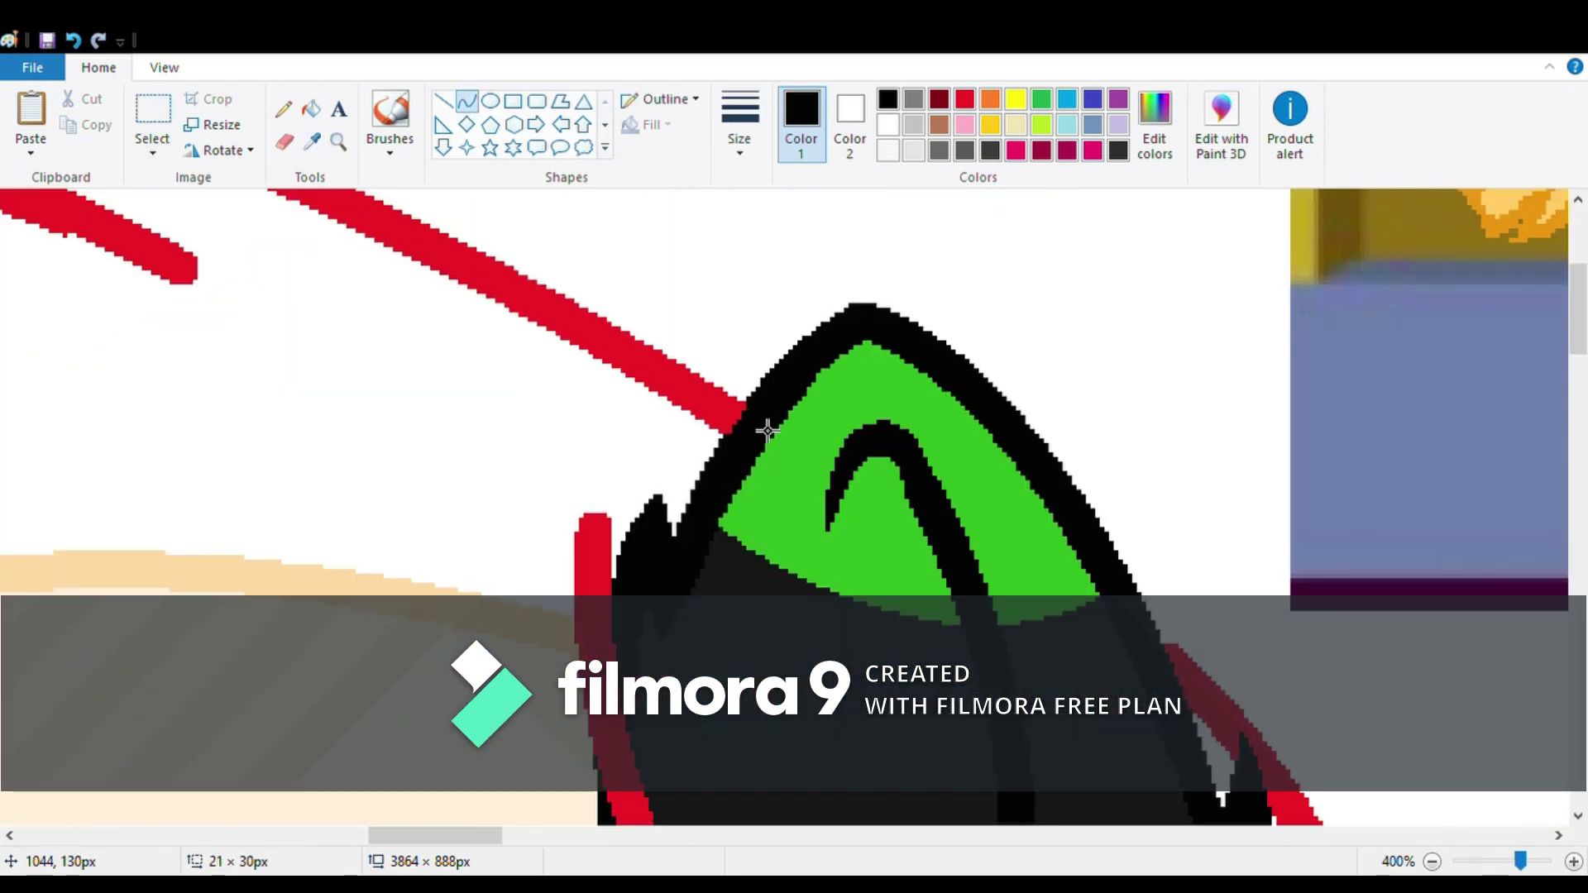
{"action": "scroll", "coordinate": [767, 430], "scroll_direction": "down", "scroll_amount": 5}
{"action": "scroll", "coordinate": [777, 697], "scroll_direction": "up", "scroll_amount": 5}
- Sample white and fill the areas enclosed by the left-hand cream pony's hair outline
{"action": "left_click", "coordinate": [312, 141]}
{"action": "left_click", "coordinate": [337, 234]}
{"action": "left_click", "coordinate": [312, 108]}
{"action": "scroll", "coordinate": [554, 651], "scroll_direction": "down", "scroll_amount": 4}
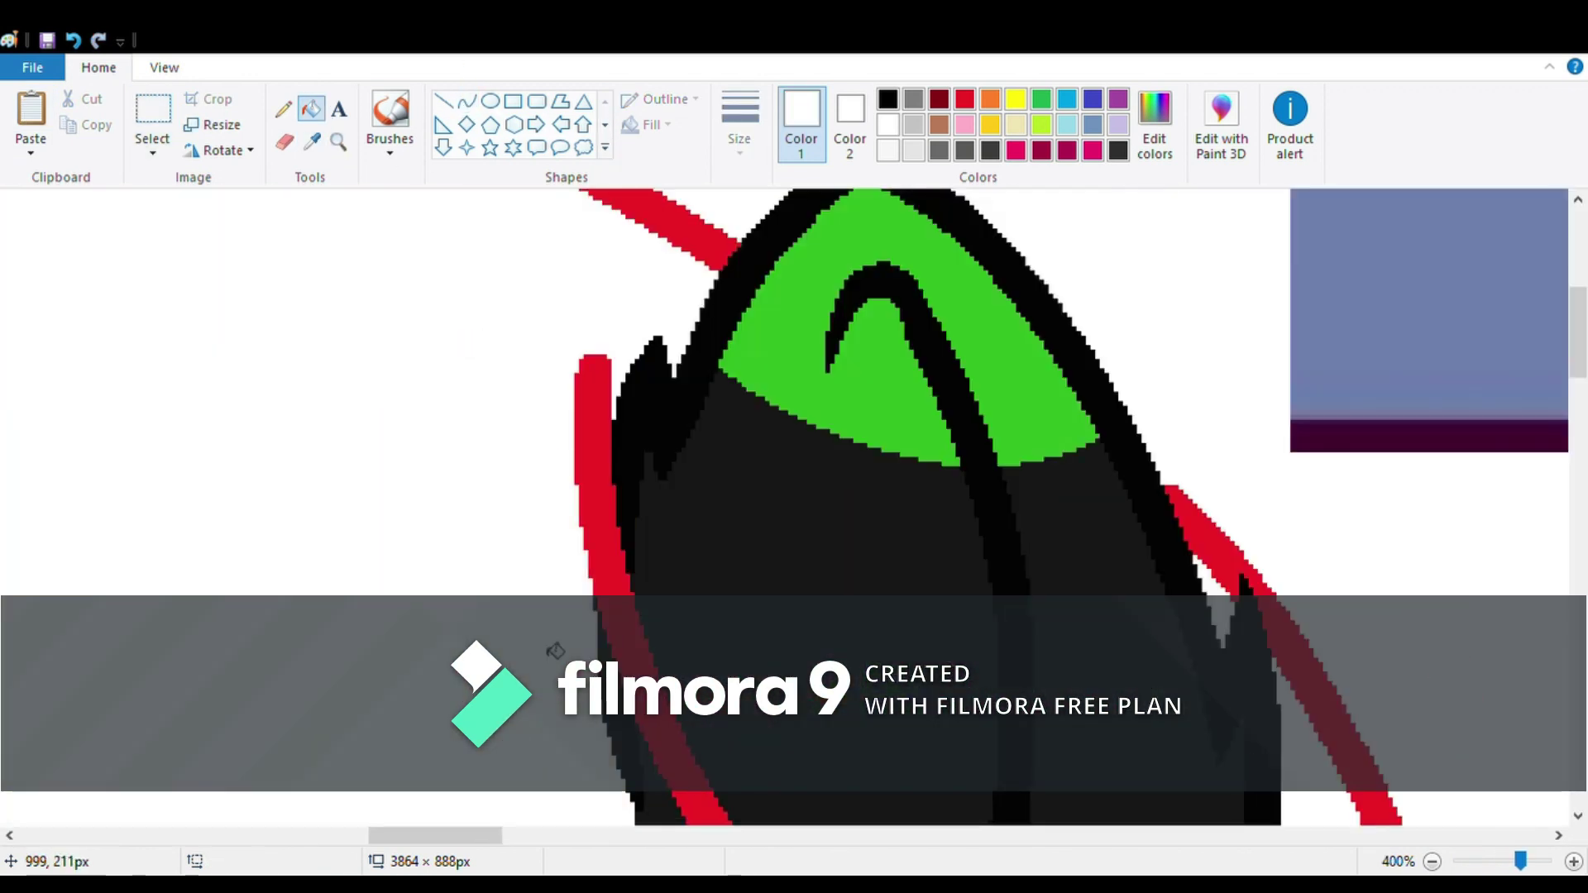
{"action": "scroll", "coordinate": [673, 532], "scroll_direction": "down", "scroll_amount": 3}
{"action": "scroll", "coordinate": [964, 567], "scroll_direction": "down", "scroll_amount": 5}
{"action": "scroll", "coordinate": [1366, 873], "scroll_direction": "down", "scroll_amount": 1, "text": "ctrl"}
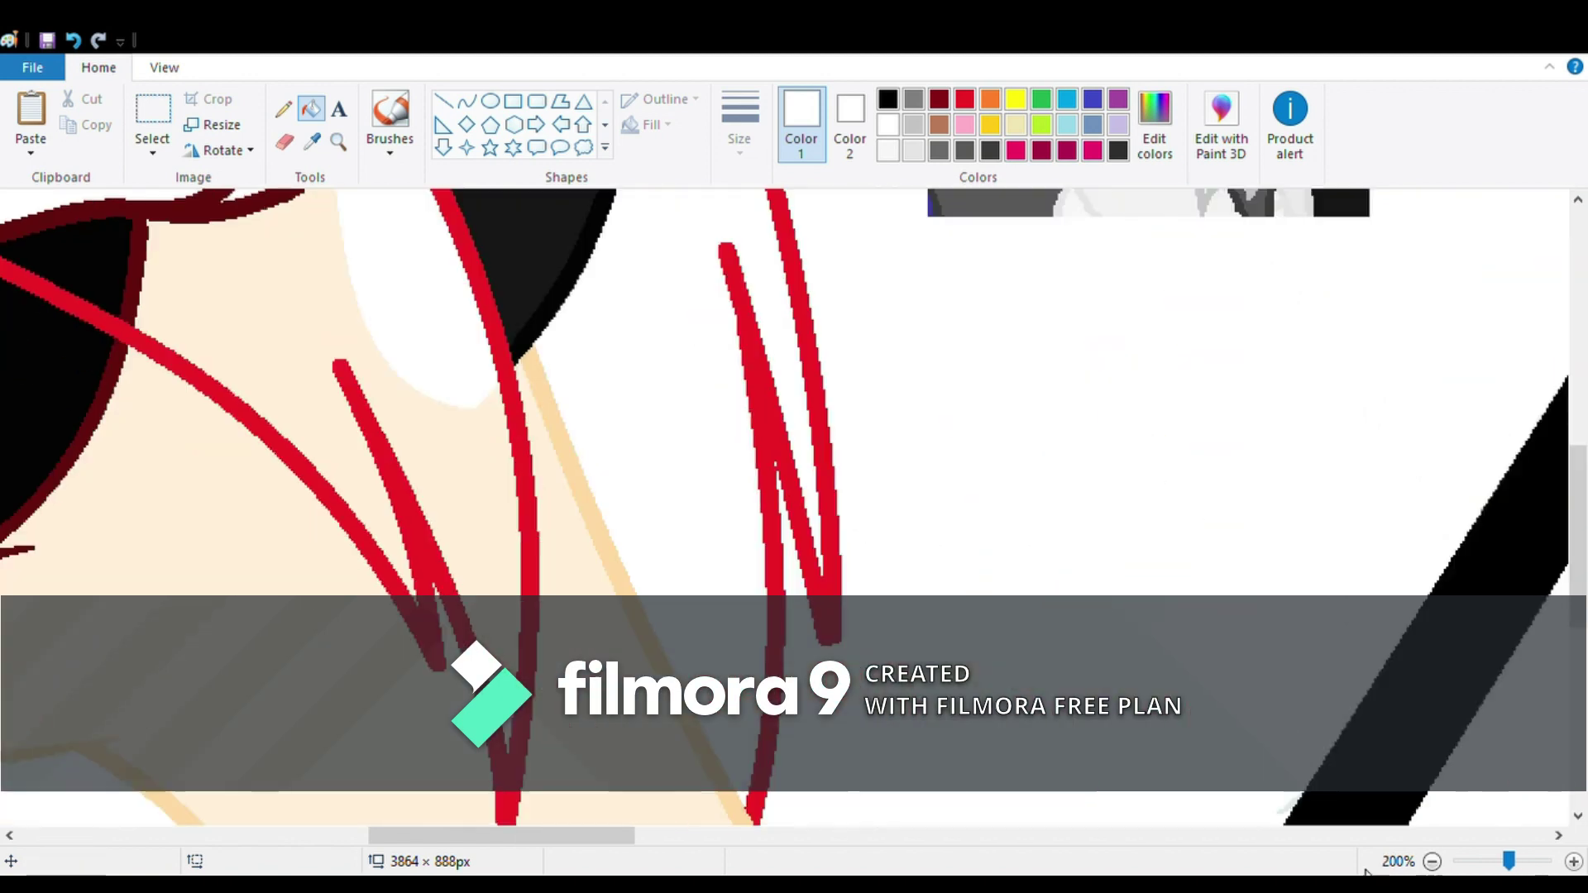
{"action": "scroll", "coordinate": [794, 497], "scroll_direction": "left", "scroll_amount": 5}
{"action": "scroll", "coordinate": [719, 376], "scroll_direction": "up", "scroll_amount": 3}
{"action": "scroll", "coordinate": [866, 436], "scroll_direction": "down", "scroll_amount": 5}
{"action": "scroll", "coordinate": [865, 436], "scroll_direction": "up", "scroll_amount": 3}
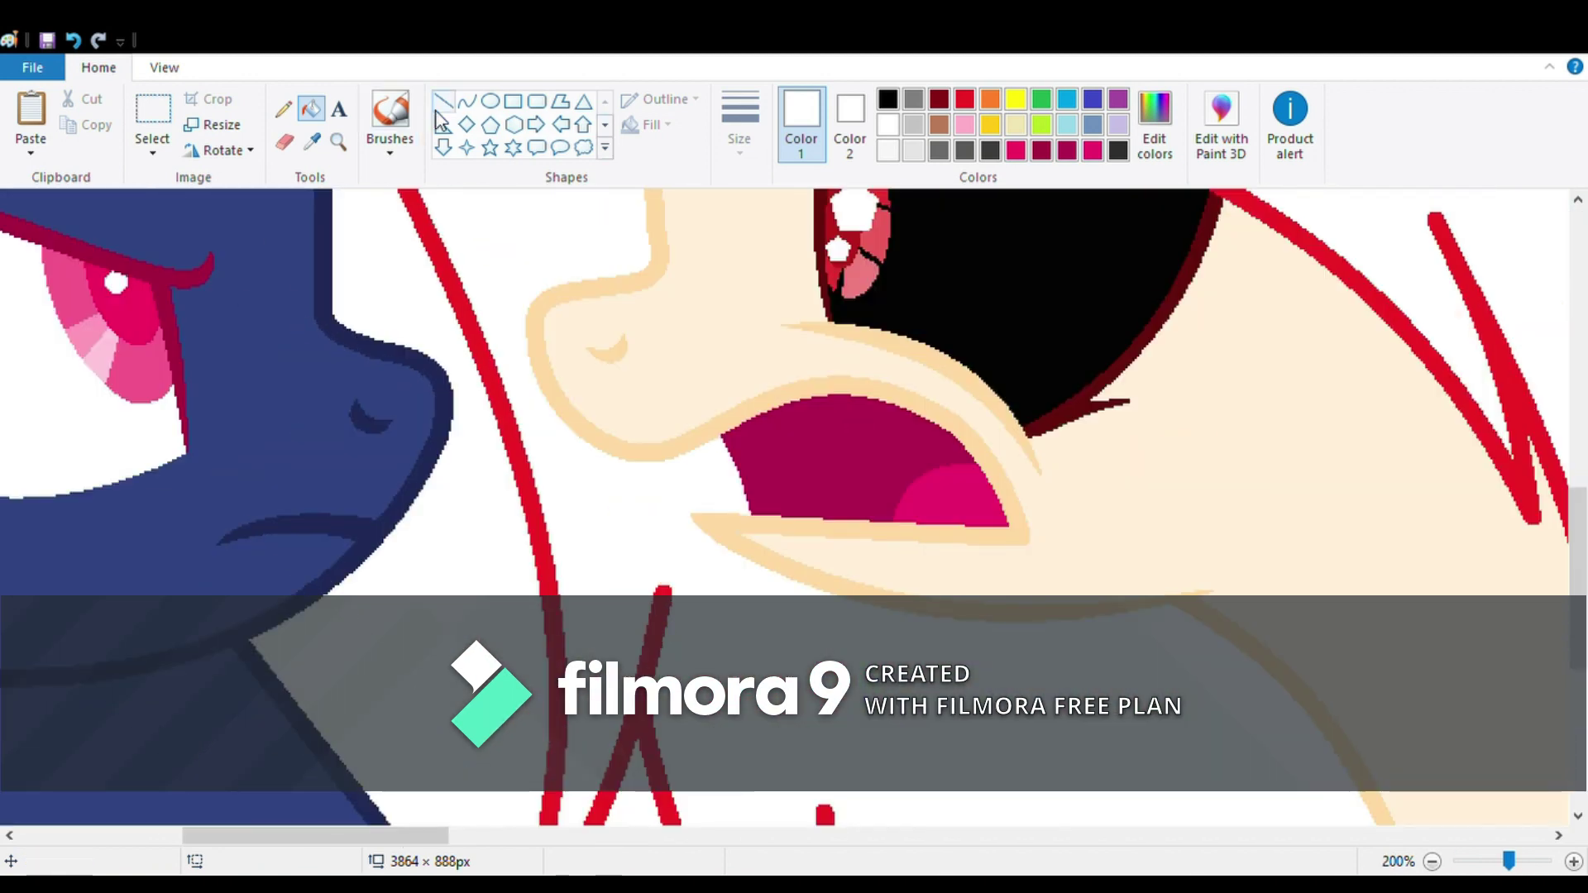
- Taper the fringe, ear and top strand tips of the left-hand cream pony's hair with white curves
{"action": "left_click", "coordinate": [467, 101]}
{"action": "scroll", "coordinate": [676, 430], "scroll_direction": "down", "scroll_amount": 2}
{"action": "scroll", "coordinate": [709, 376], "scroll_direction": "up", "scroll_amount": 5}
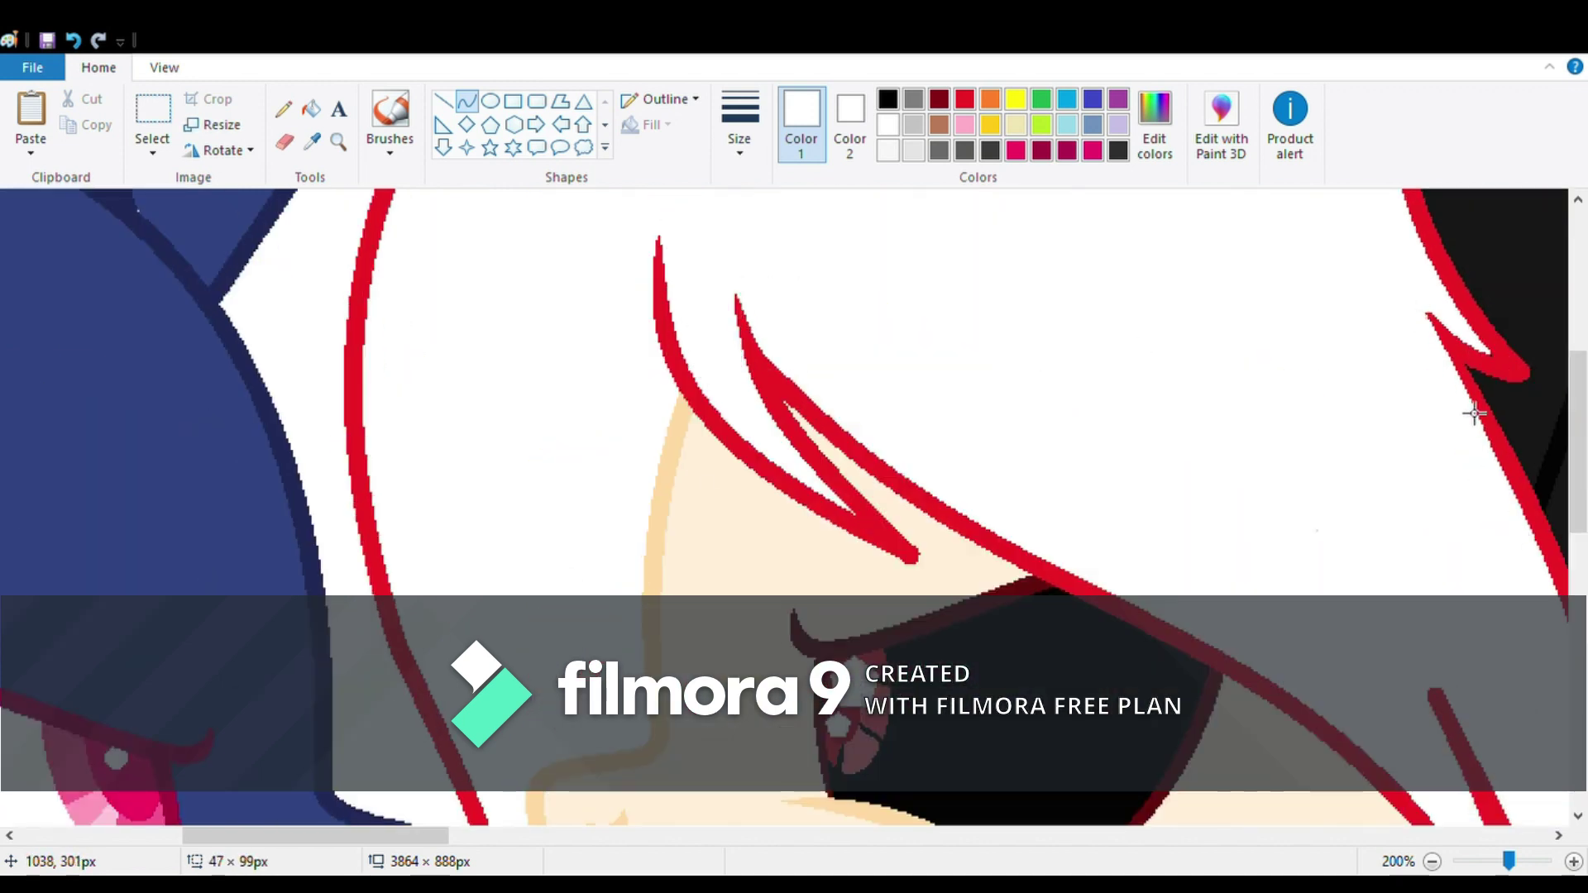
{"action": "scroll", "coordinate": [1407, 556], "scroll_direction": "up", "scroll_amount": 6}
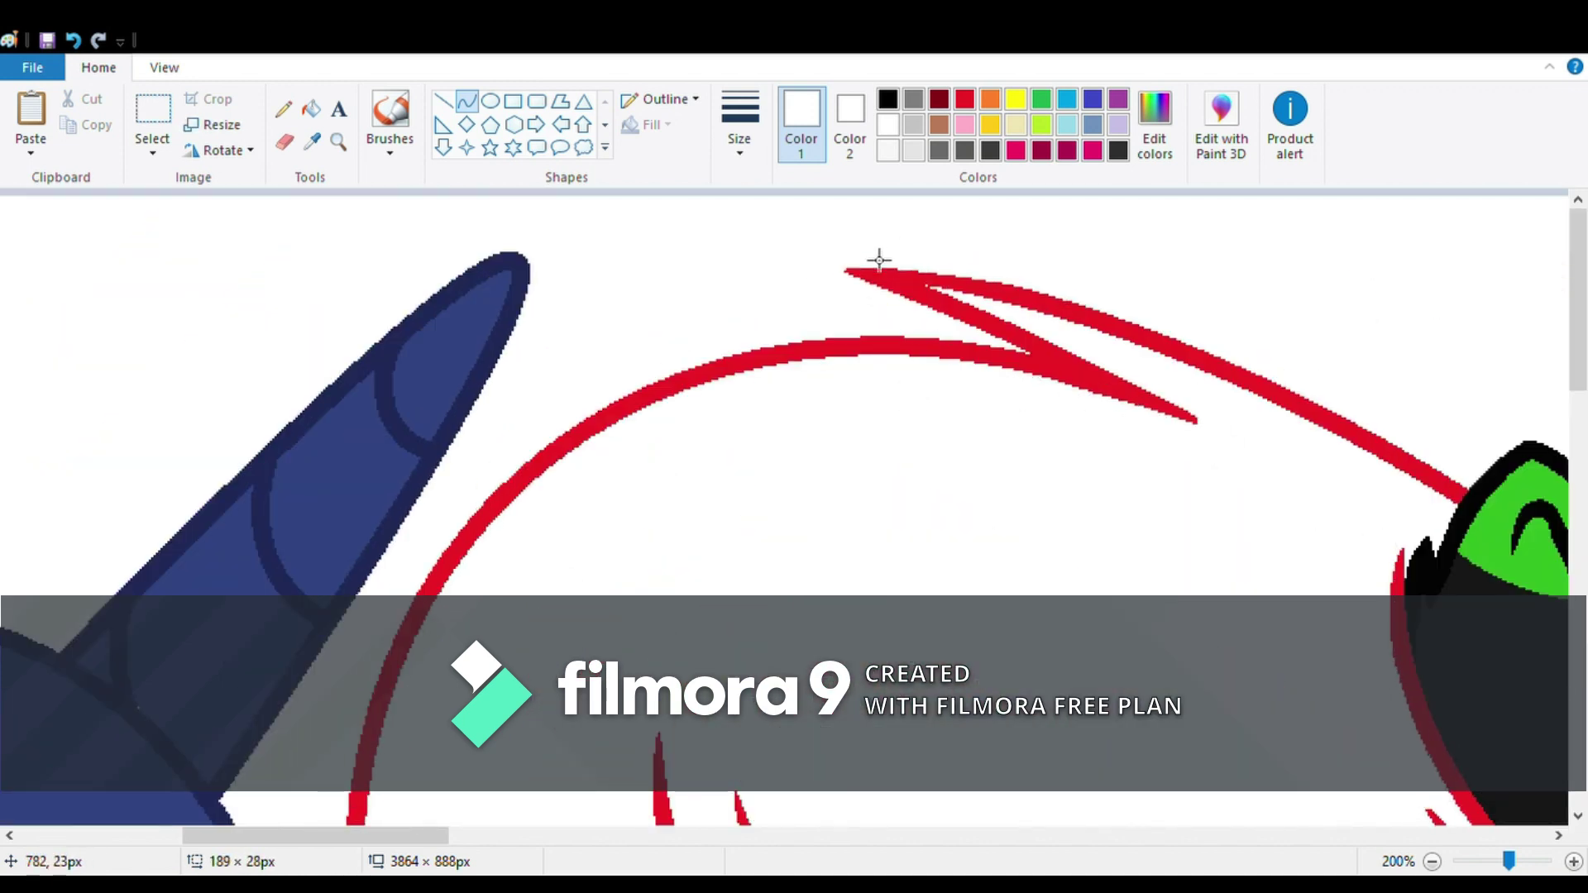
{"action": "scroll", "coordinate": [1149, 488], "scroll_direction": "down", "scroll_amount": 6}
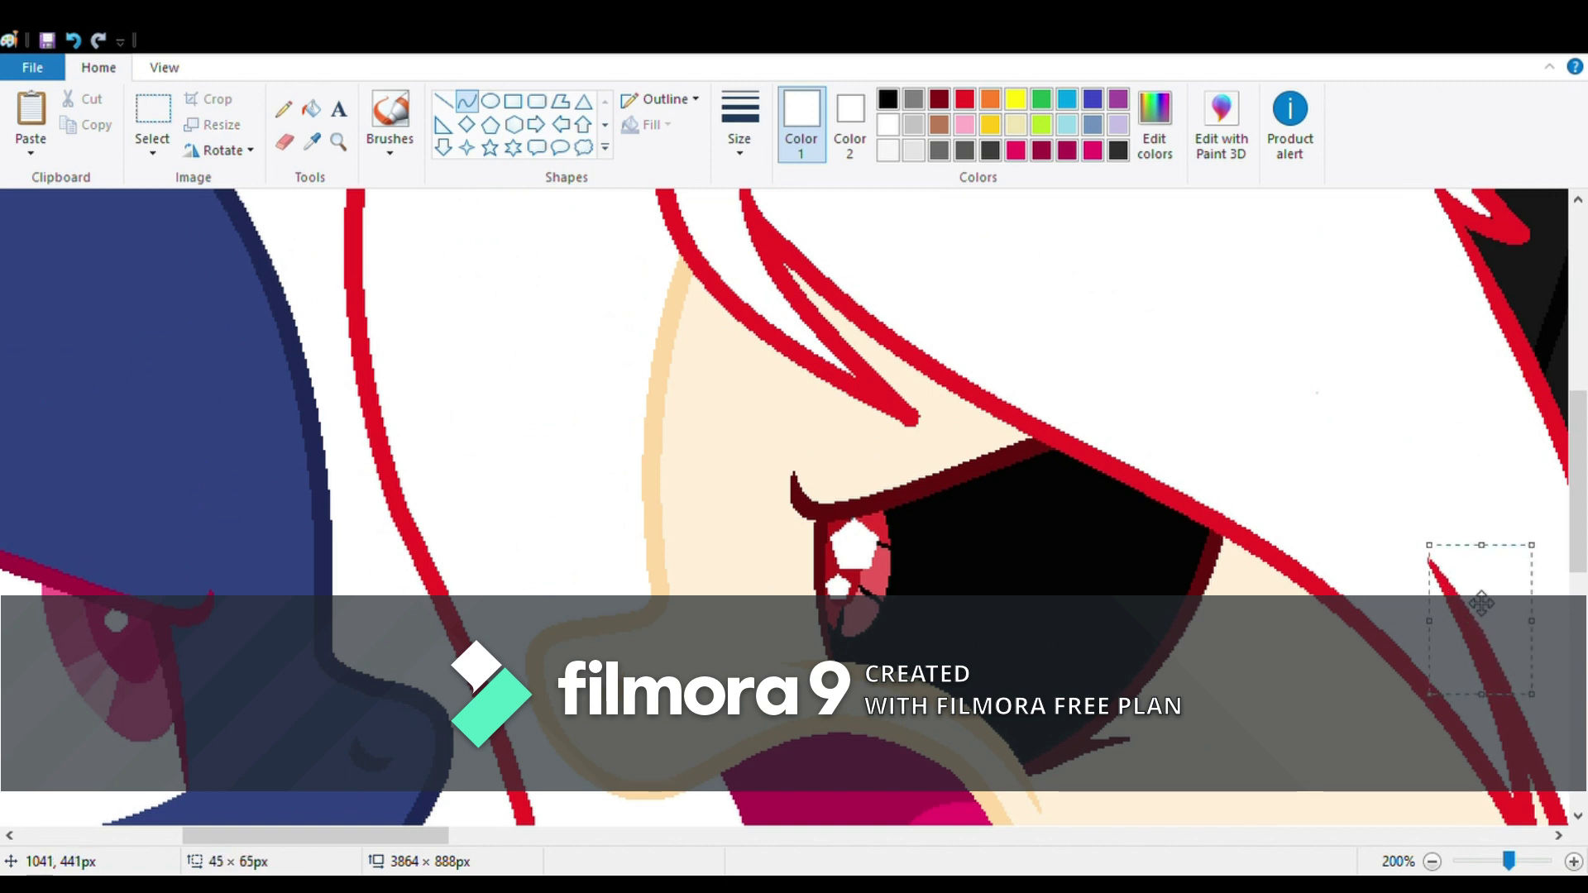
- Sharpen the strands behind the left-hand cream pony's neck with white curves
{"action": "scroll", "coordinate": [717, 578], "scroll_direction": "down", "scroll_amount": 5}
{"action": "scroll", "coordinate": [716, 578], "scroll_direction": "right", "scroll_amount": 5}
{"action": "left_click_drag", "start_coordinate": [653, 471], "coordinate": [673, 258]}
{"action": "scroll", "coordinate": [561, 261], "scroll_direction": "up", "scroll_amount": 2}
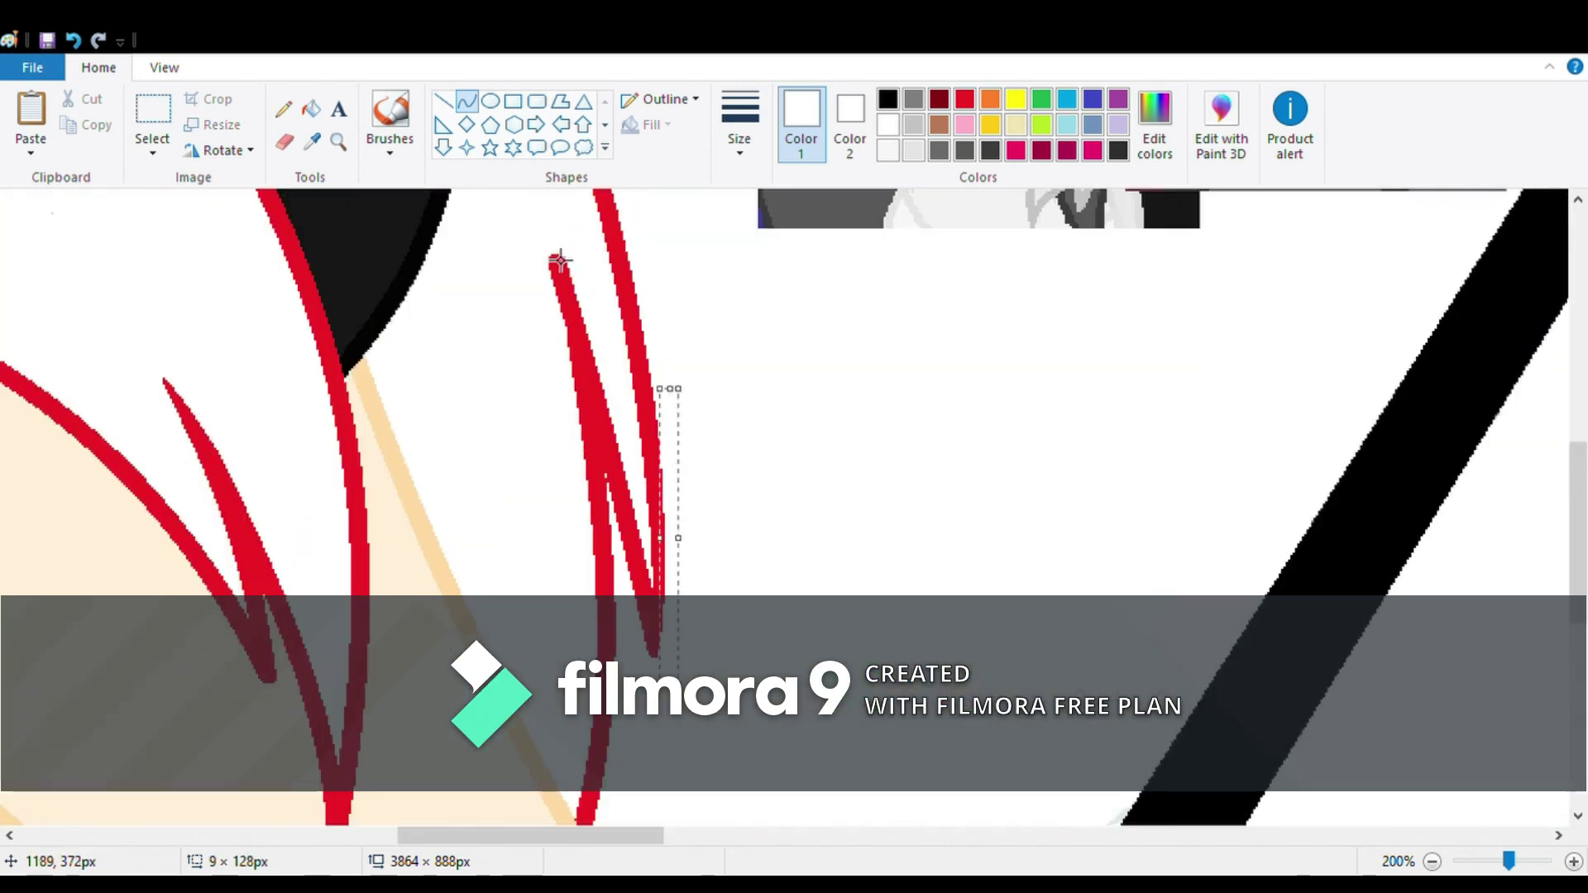
- Taper the lower front strands of the right-hand cream pony's hair with white curves
{"action": "scroll", "coordinate": [765, 414], "scroll_direction": "right", "scroll_amount": 10}
{"action": "left_click_drag", "start_coordinate": [820, 429], "coordinate": [823, 447]}
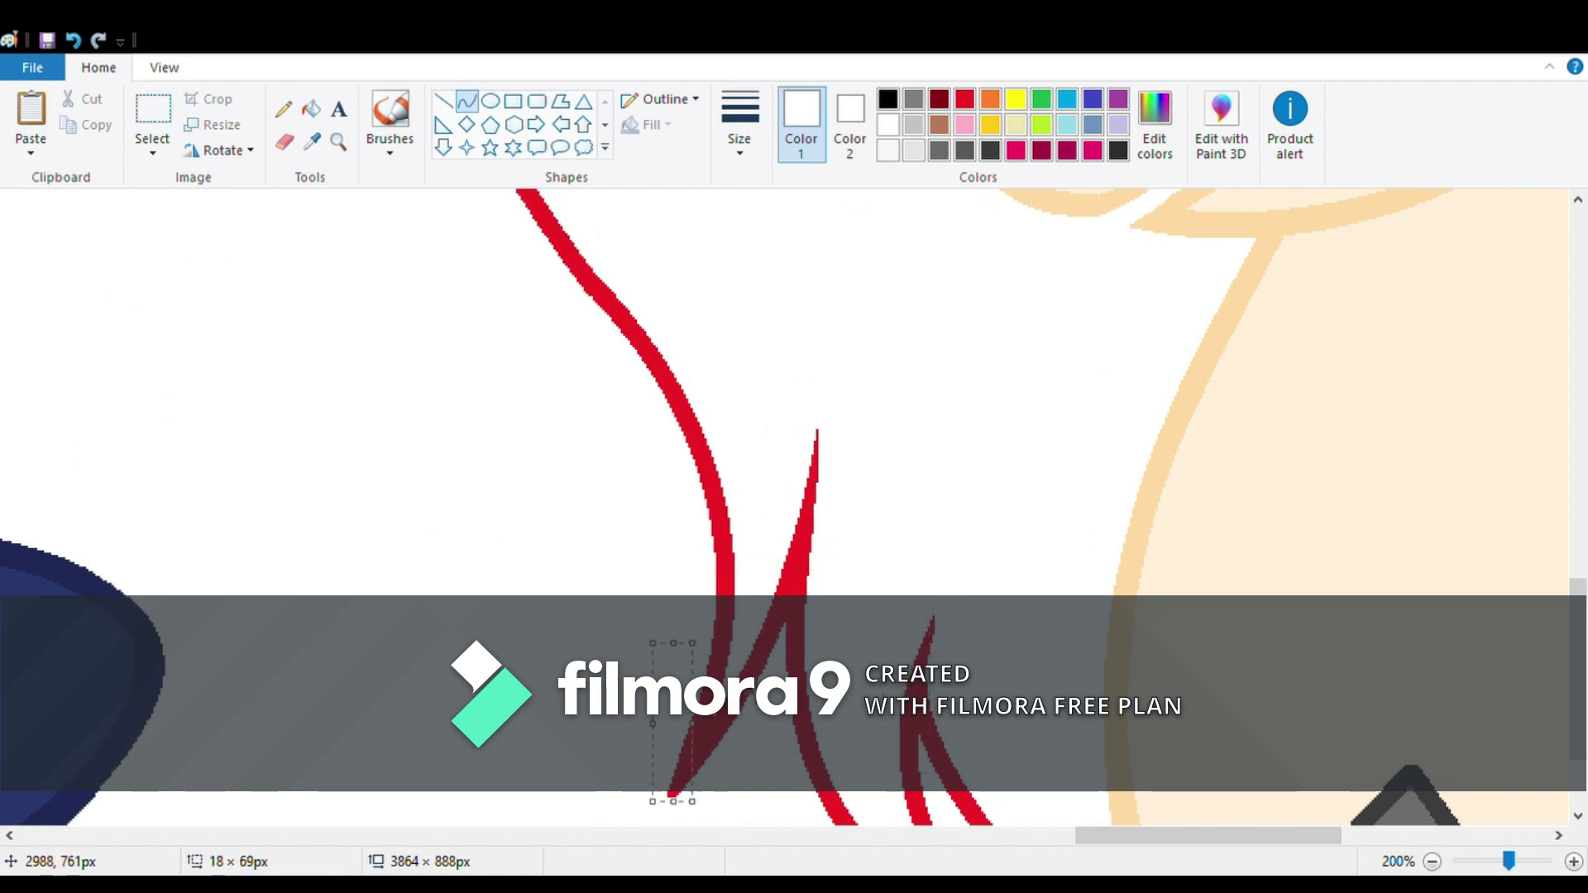
{"action": "scroll", "coordinate": [785, 496], "scroll_direction": "up", "scroll_amount": 10}
- Fill the right-hand cream pony's hair area with white and clear the leftover lash marks above its fringe
{"action": "left_click", "coordinate": [311, 108]}
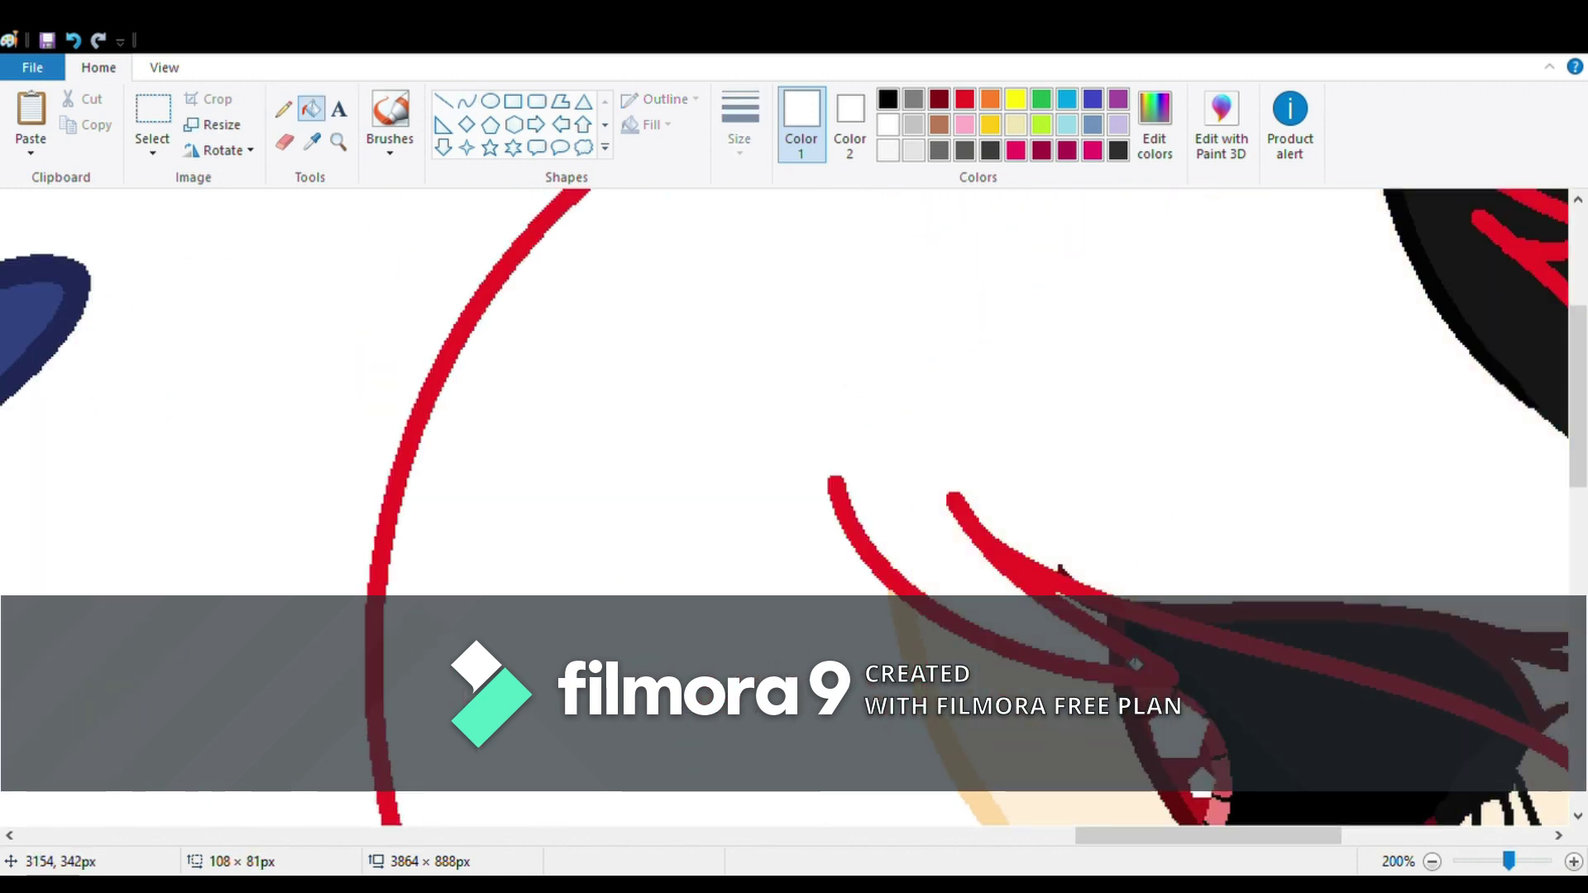
{"action": "scroll", "coordinate": [429, 206], "scroll_direction": "up", "scroll_amount": 2}
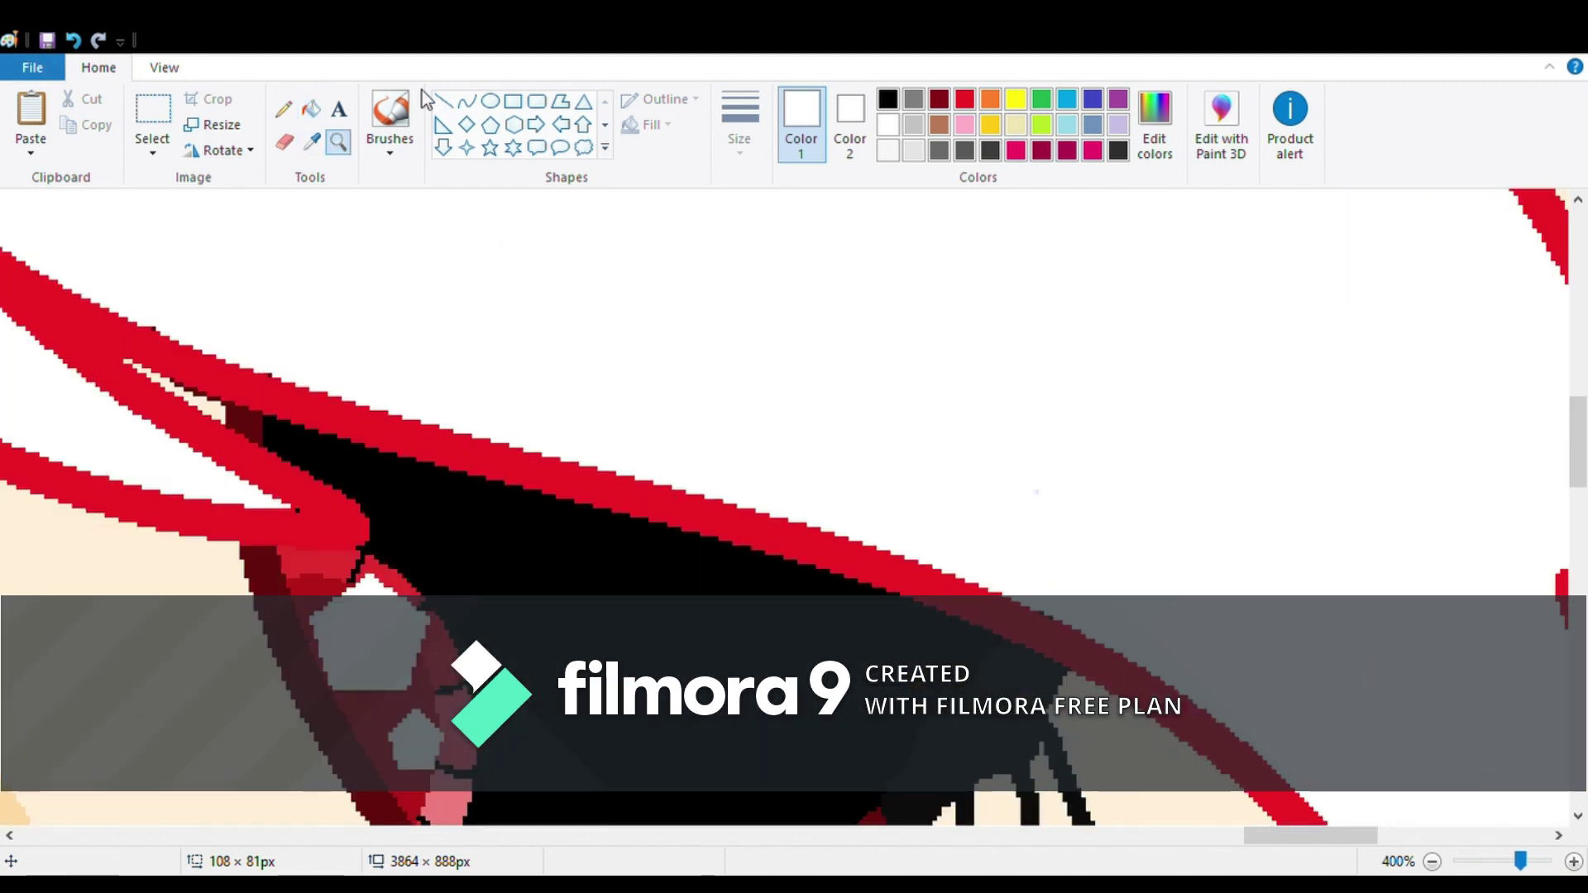
{"action": "left_click", "coordinate": [467, 100]}
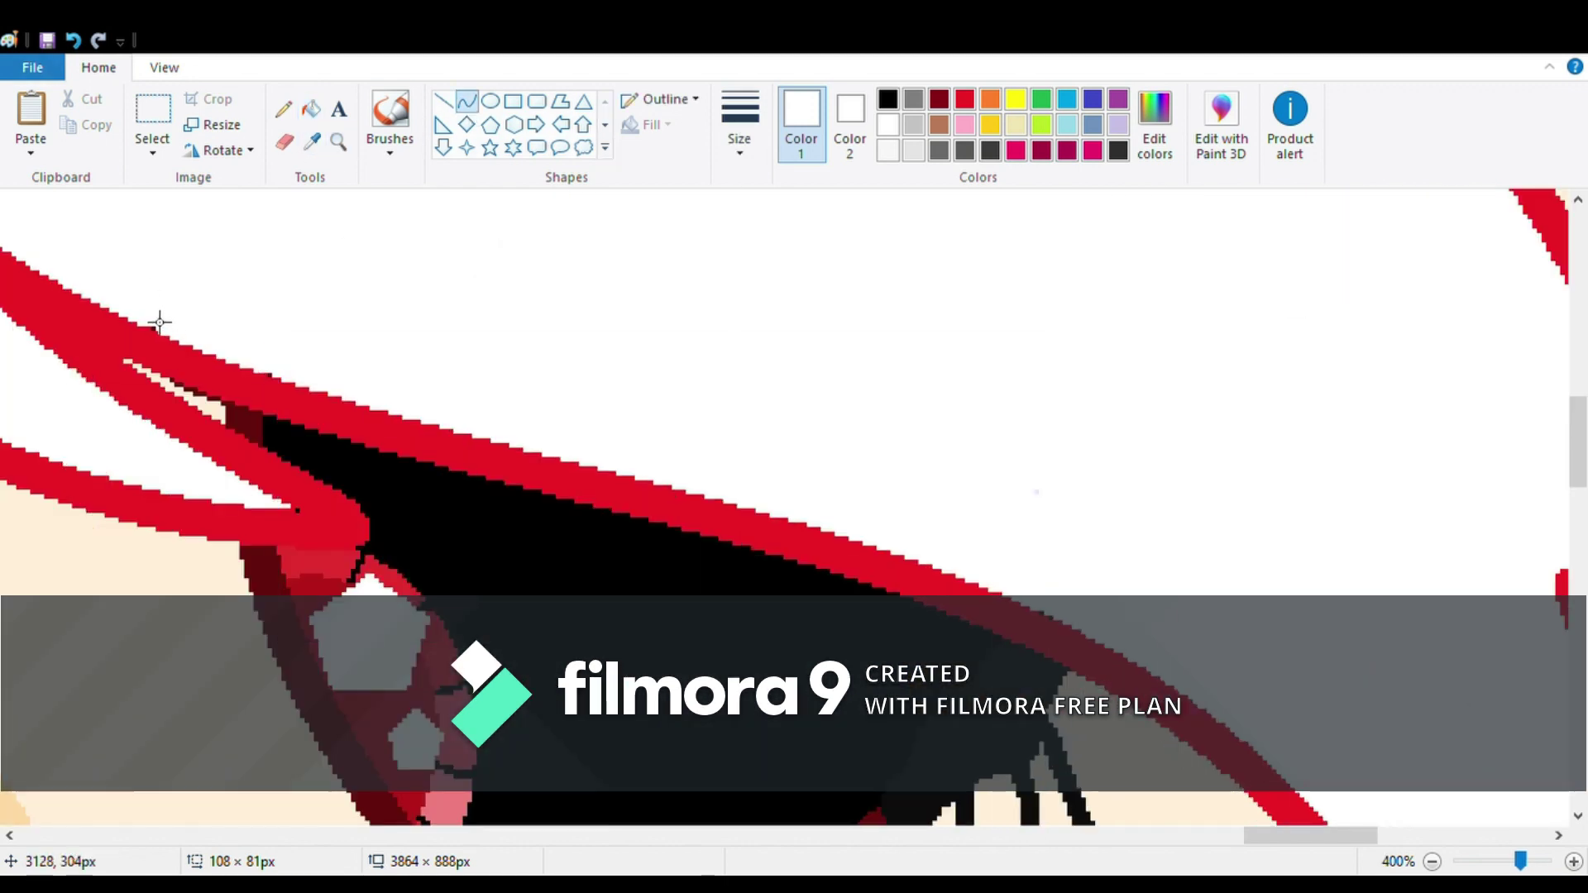
{"action": "left_click", "coordinate": [1433, 861]}
{"action": "left_click", "coordinate": [1432, 861]}
{"action": "left_click", "coordinate": [311, 108]}
{"action": "scroll", "coordinate": [1193, 547], "scroll_direction": "up", "scroll_amount": 1}
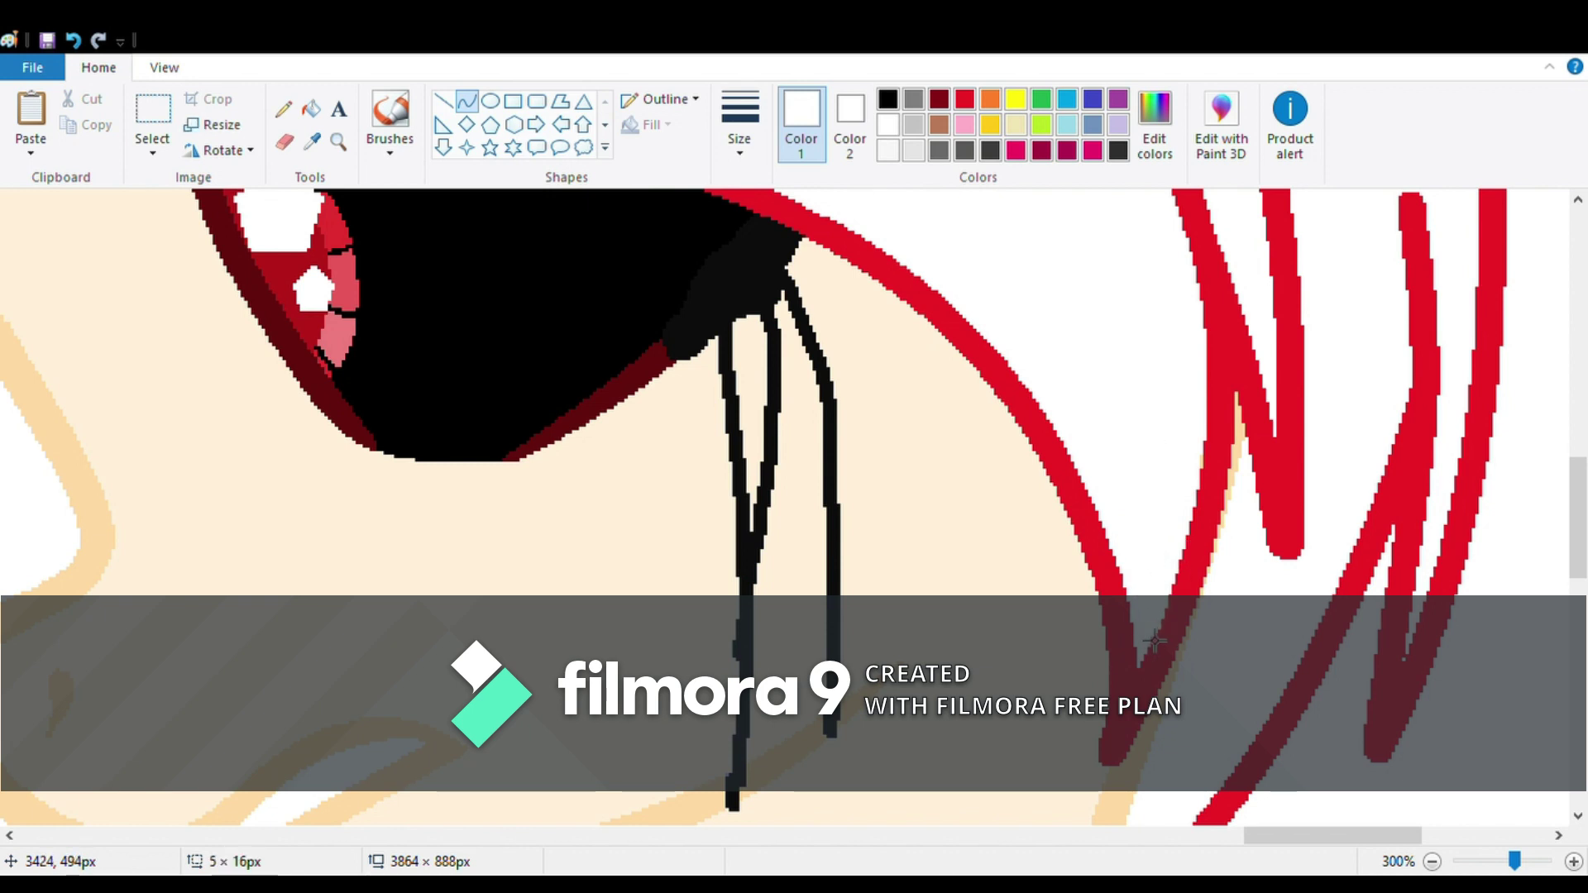
- Taper the right-hand cream pony's back strands and the strand over its ear with white curves
{"action": "scroll", "coordinate": [1297, 559], "scroll_direction": "up", "scroll_amount": 1}
{"action": "left_click_drag", "start_coordinate": [1297, 559], "coordinate": [1449, 369]}
{"action": "scroll", "coordinate": [1430, 518], "scroll_direction": "down", "scroll_amount": 3}
{"action": "scroll", "coordinate": [1449, 369], "scroll_direction": "up", "scroll_amount": 8}
{"action": "left_click_drag", "start_coordinate": [572, 273], "coordinate": [707, 442]}
{"action": "scroll", "coordinate": [433, 356], "scroll_direction": "up", "scroll_amount": 3}
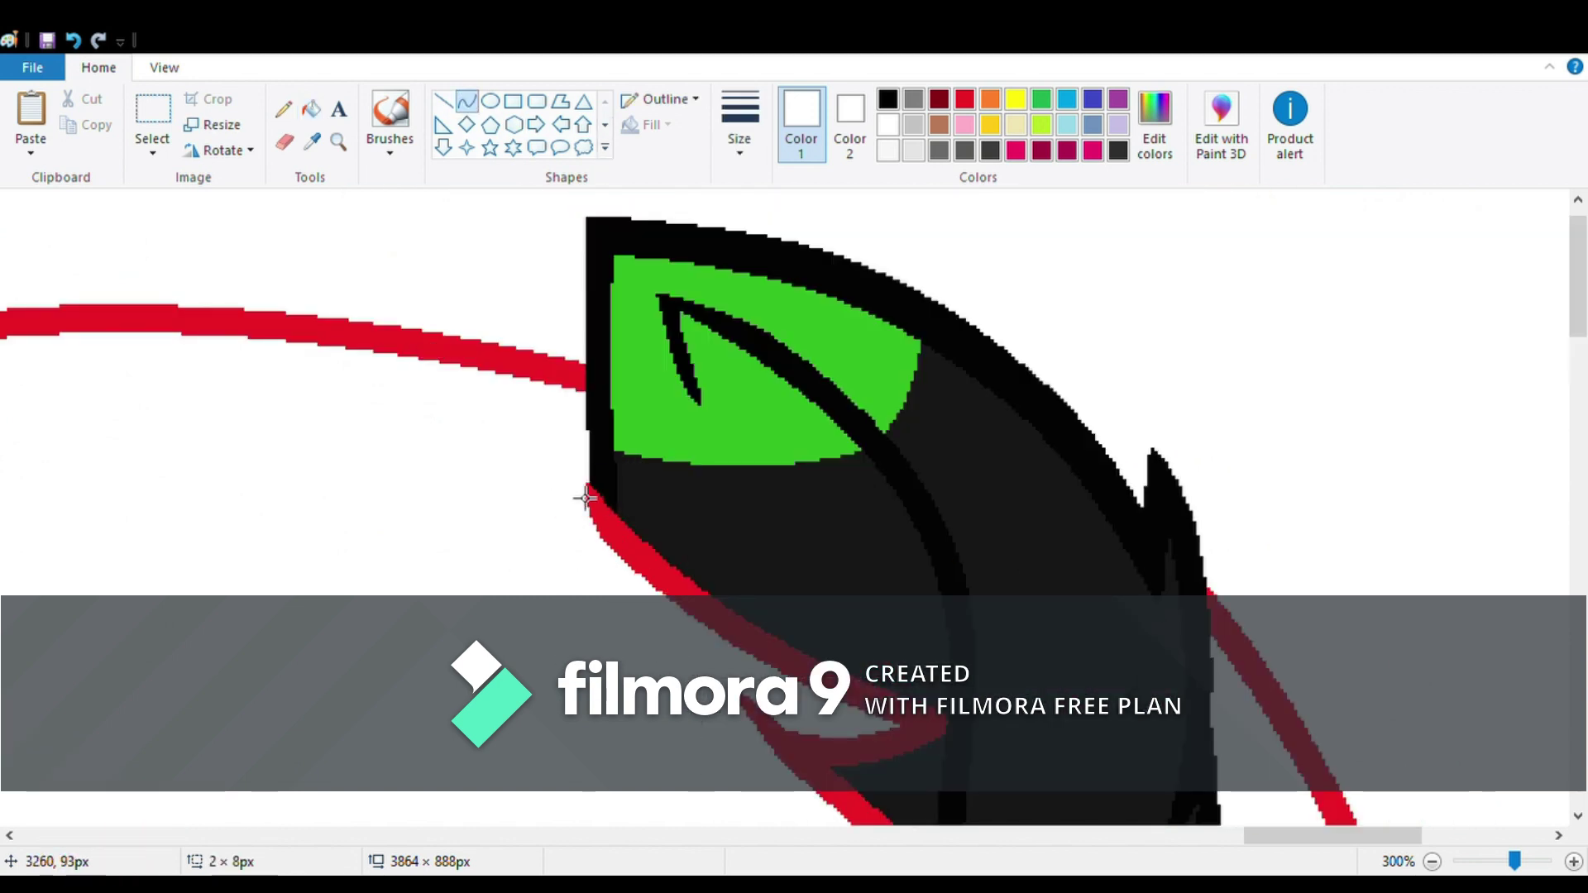
- Sharpen the pointed strand at the top of the right-hand cream pony's hair with white curves
{"action": "scroll", "coordinate": [586, 497], "scroll_direction": "down", "scroll_amount": 3}
{"action": "scroll", "coordinate": [469, 215], "scroll_direction": "down", "scroll_amount": 3}
{"action": "left_click", "coordinate": [339, 143]}
{"action": "left_click", "coordinate": [1063, 271]}
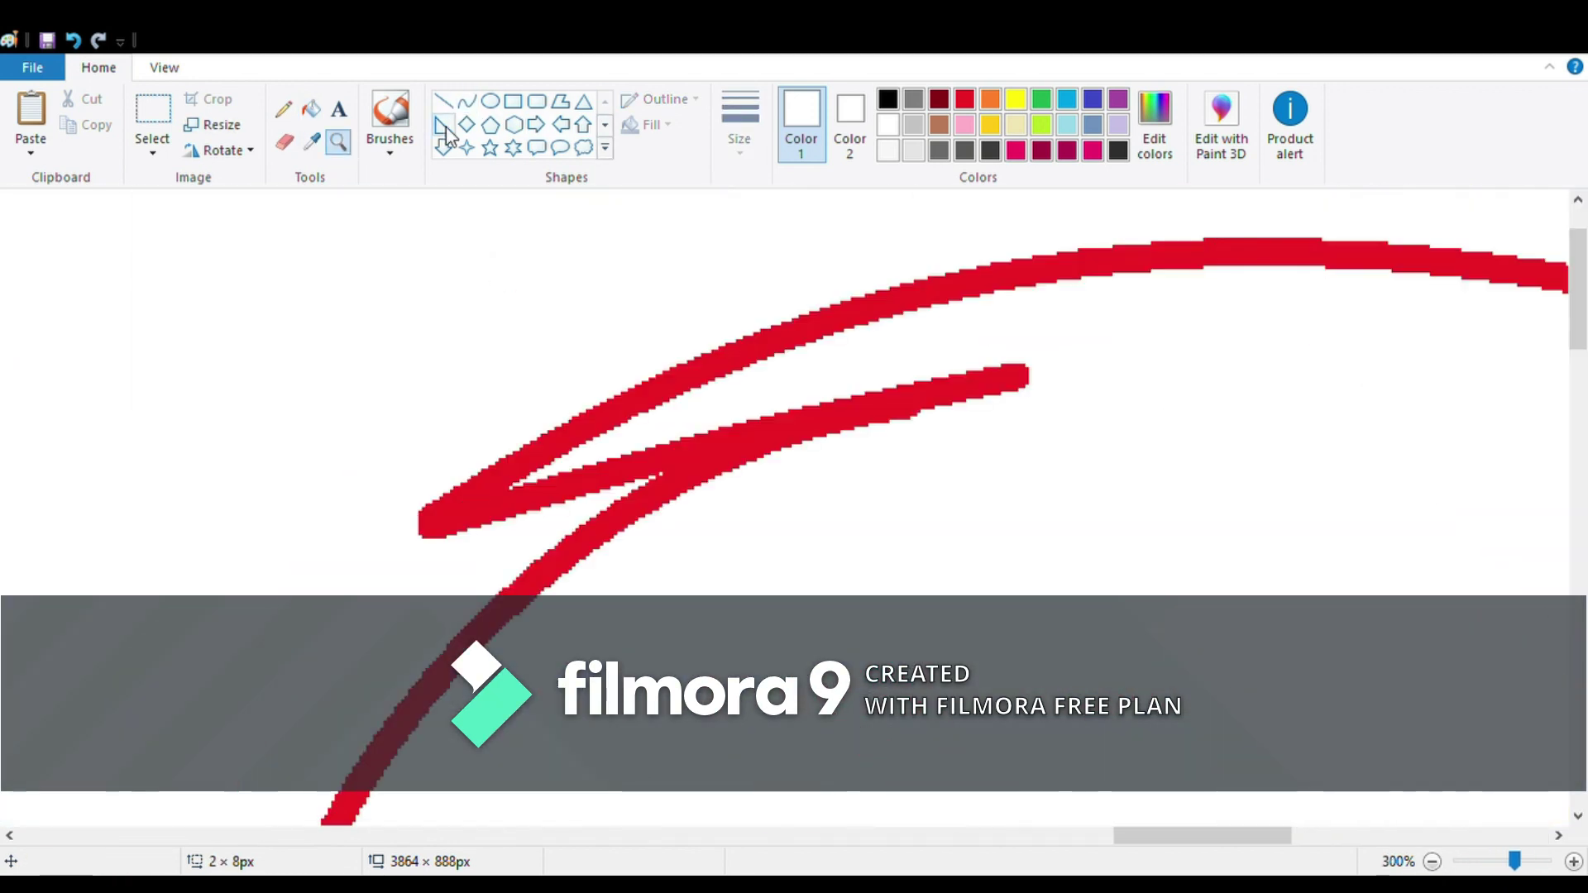
{"action": "scroll", "coordinate": [1387, 842], "scroll_direction": "down", "scroll_amount": 5}
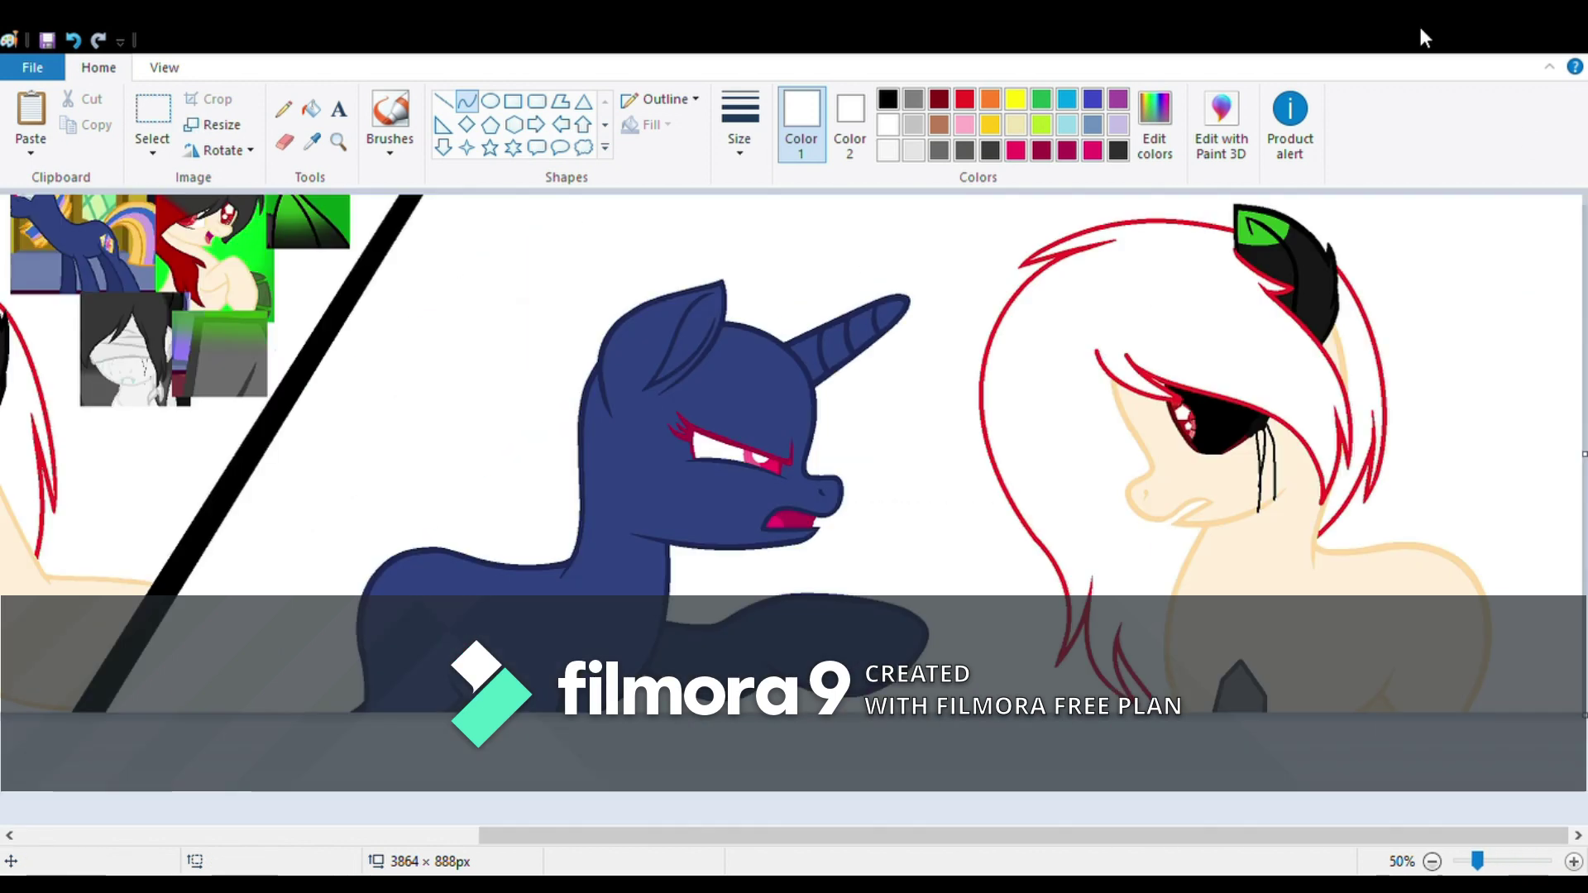
- Refine the tips of the right-hand cream pony's fringe around the eye with short curves
{"action": "left_click", "coordinate": [339, 141]}
{"action": "left_click", "coordinate": [909, 331]}
{"action": "left_click", "coordinate": [397, 331]}
{"action": "left_click", "coordinate": [466, 101]}
{"action": "left_click_drag", "start_coordinate": [358, 246], "coordinate": [537, 442]}
{"action": "left_click_drag", "start_coordinate": [595, 248], "coordinate": [789, 514]}
{"action": "mouse_move", "coordinate": [634, 376]}
{"action": "left_mouse_down"}
{"action": "mouse_move", "coordinate": [693, 383]}
{"action": "mouse_move", "coordinate": [699, 405]}
{"action": "left_mouse_up"}
- Sample the hair red and touch up stray pixels at the right-hand cream pony's fringe tip with the Pencil
{"action": "left_click", "coordinate": [339, 142]}
{"action": "left_click", "coordinate": [1105, 710]}
{"action": "left_click", "coordinate": [284, 109]}
{"action": "left_click", "coordinate": [312, 142]}
{"action": "left_click", "coordinate": [638, 369]}
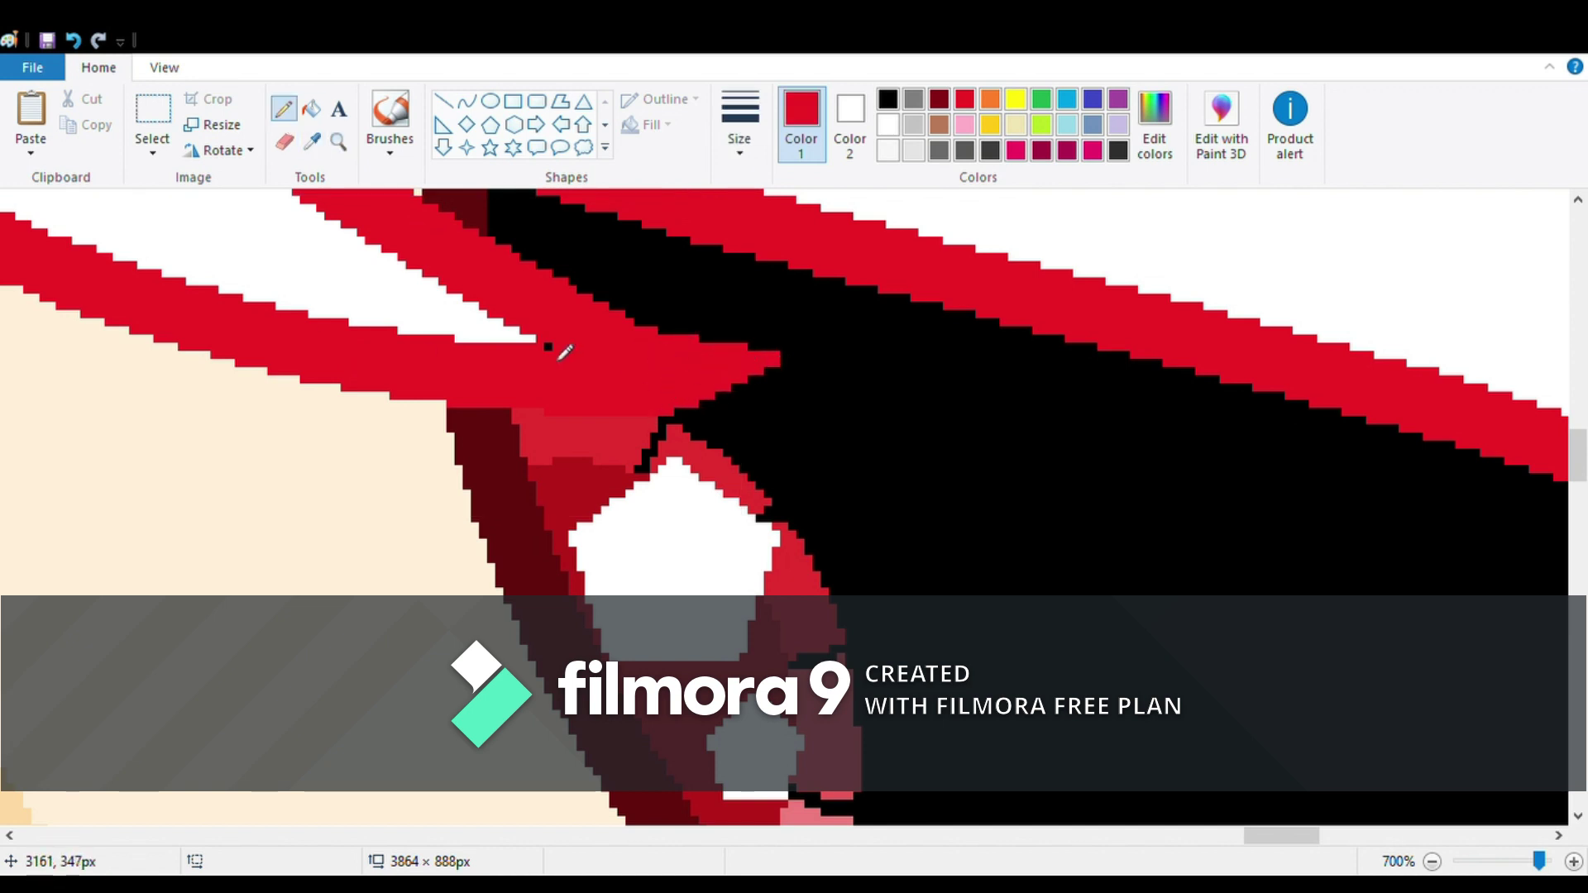
{"action": "left_click_drag", "start_coordinate": [1281, 836], "coordinate": [1348, 838]}
{"action": "scroll", "coordinate": [982, 492], "scroll_direction": "down", "scroll_amount": 5}
{"action": "key", "text": "ctrl+z"}
{"action": "scroll", "coordinate": [944, 639], "scroll_direction": "up", "scroll_amount": 10}
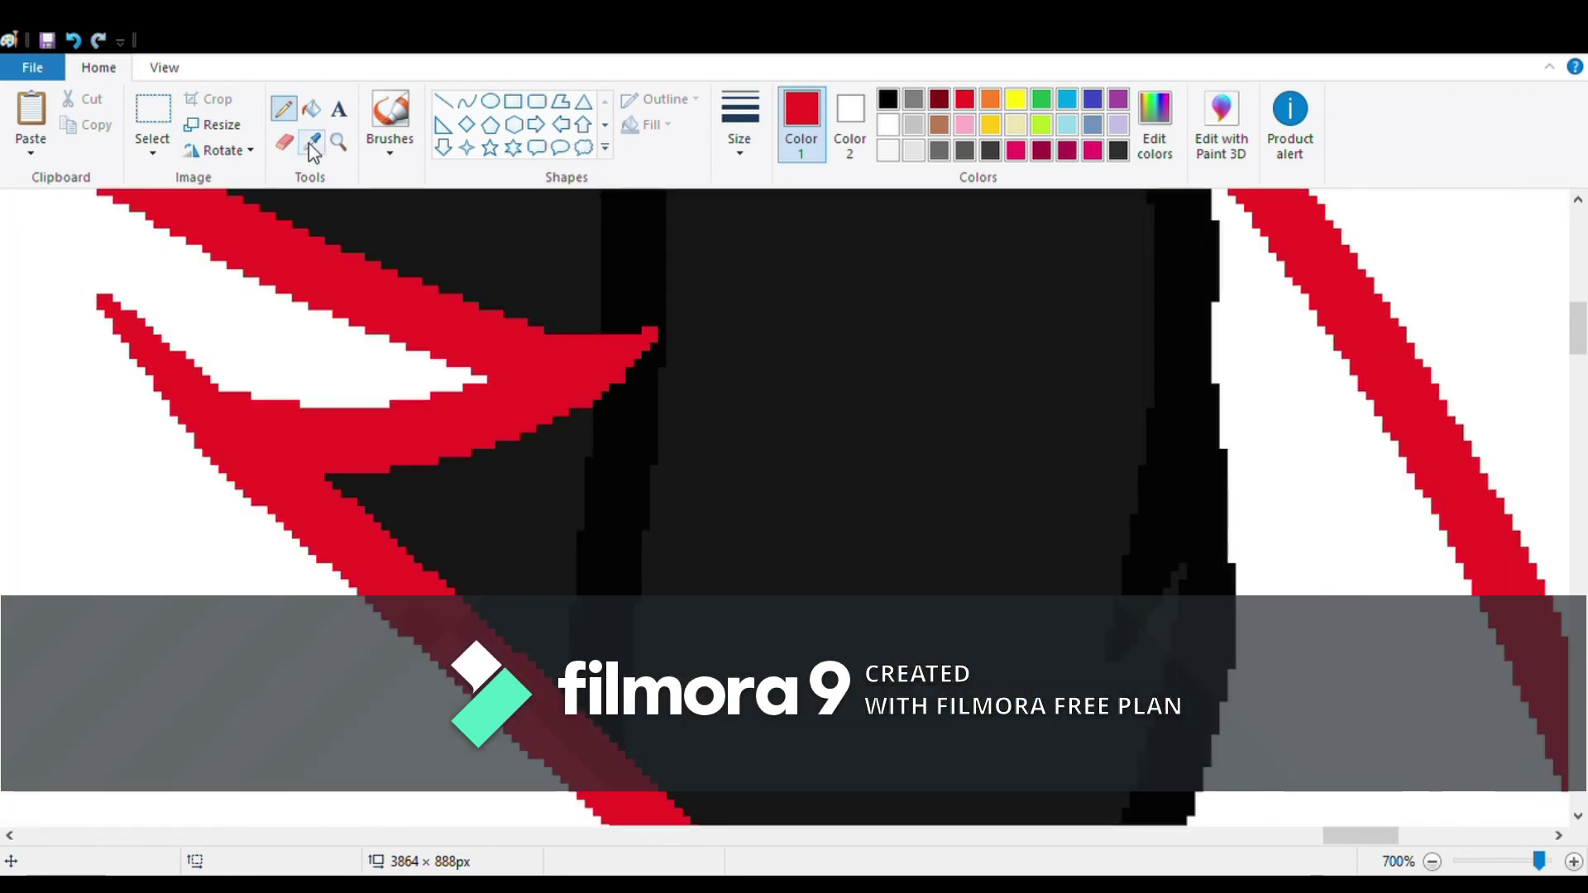
- Sample the dark ear colour and taper the red hair tip over the left-hand cream pony's ear with curves
{"action": "left_click", "coordinate": [338, 141]}
{"action": "scroll", "coordinate": [845, 371], "scroll_direction": "down", "scroll_amount": 5}
{"action": "scroll", "coordinate": [845, 371], "scroll_direction": "right", "scroll_amount": 3}
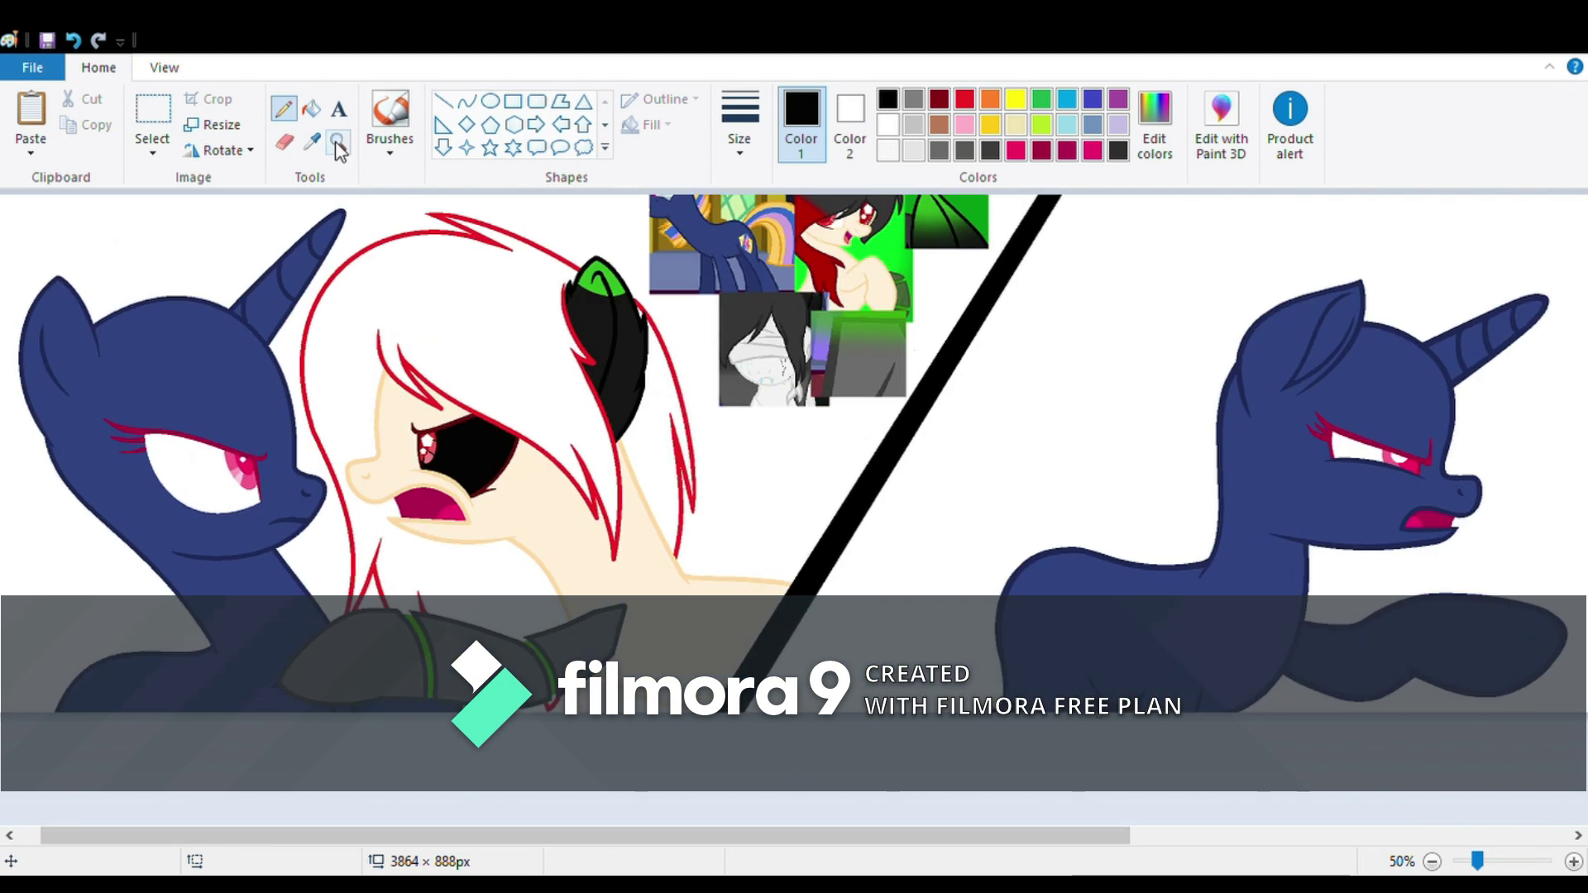
{"action": "left_click", "coordinate": [845, 370]}
{"action": "left_click", "coordinate": [311, 142]}
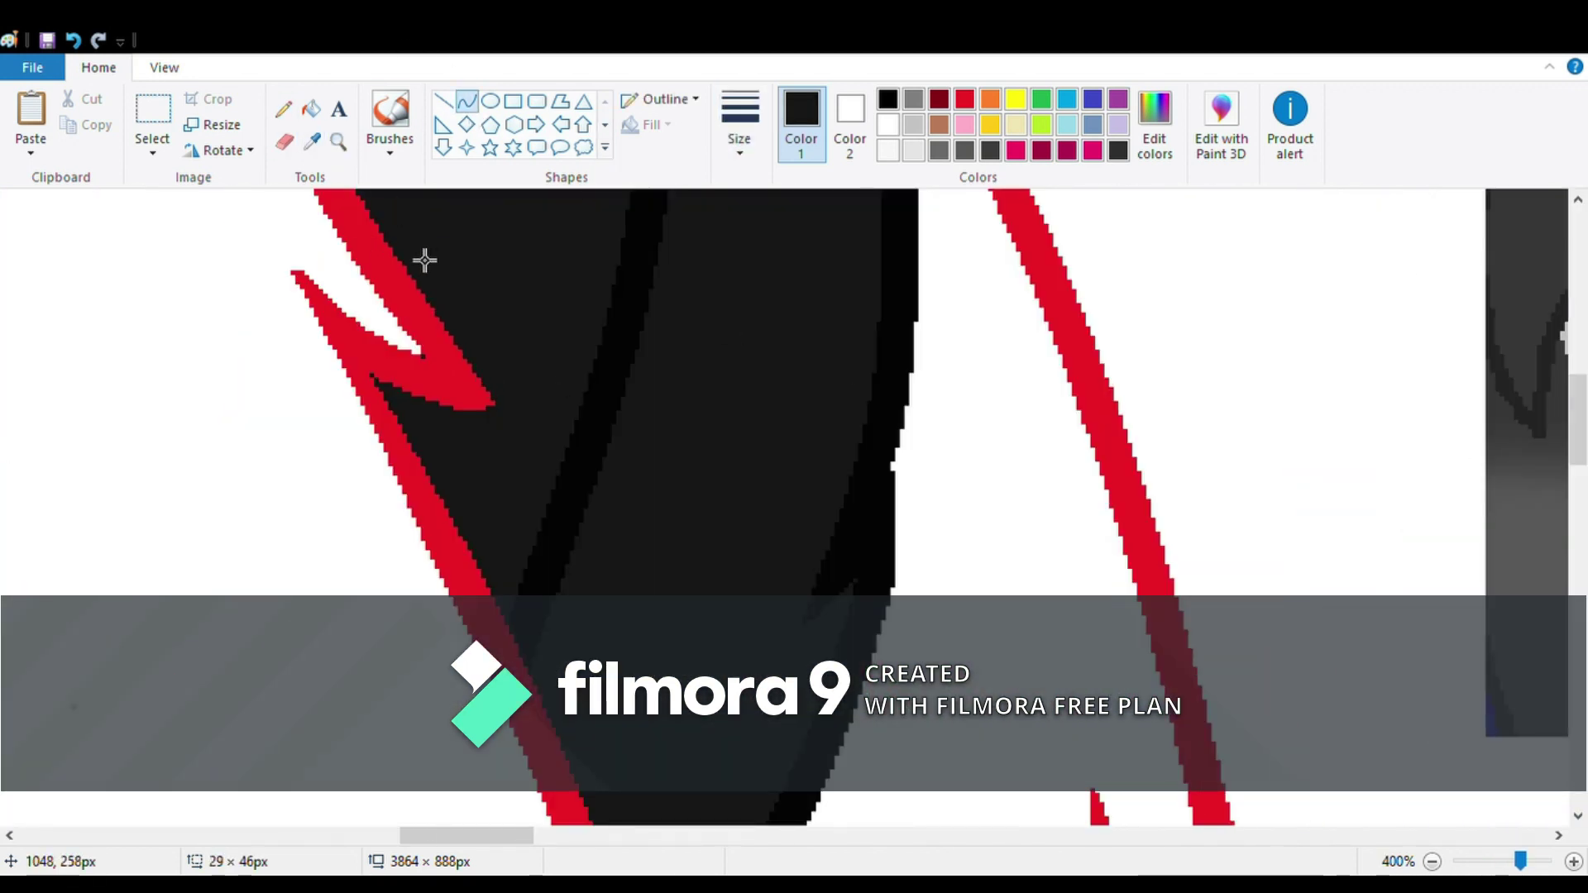
- Sample the cream body colour and taper the left-hand cream pony's hair tips over its neck and forehead
{"action": "scroll", "coordinate": [646, 656], "scroll_direction": "down", "scroll_amount": 5}
{"action": "left_click", "coordinate": [682, 649]}
{"action": "left_click_drag", "start_coordinate": [698, 642], "coordinate": [695, 235]}
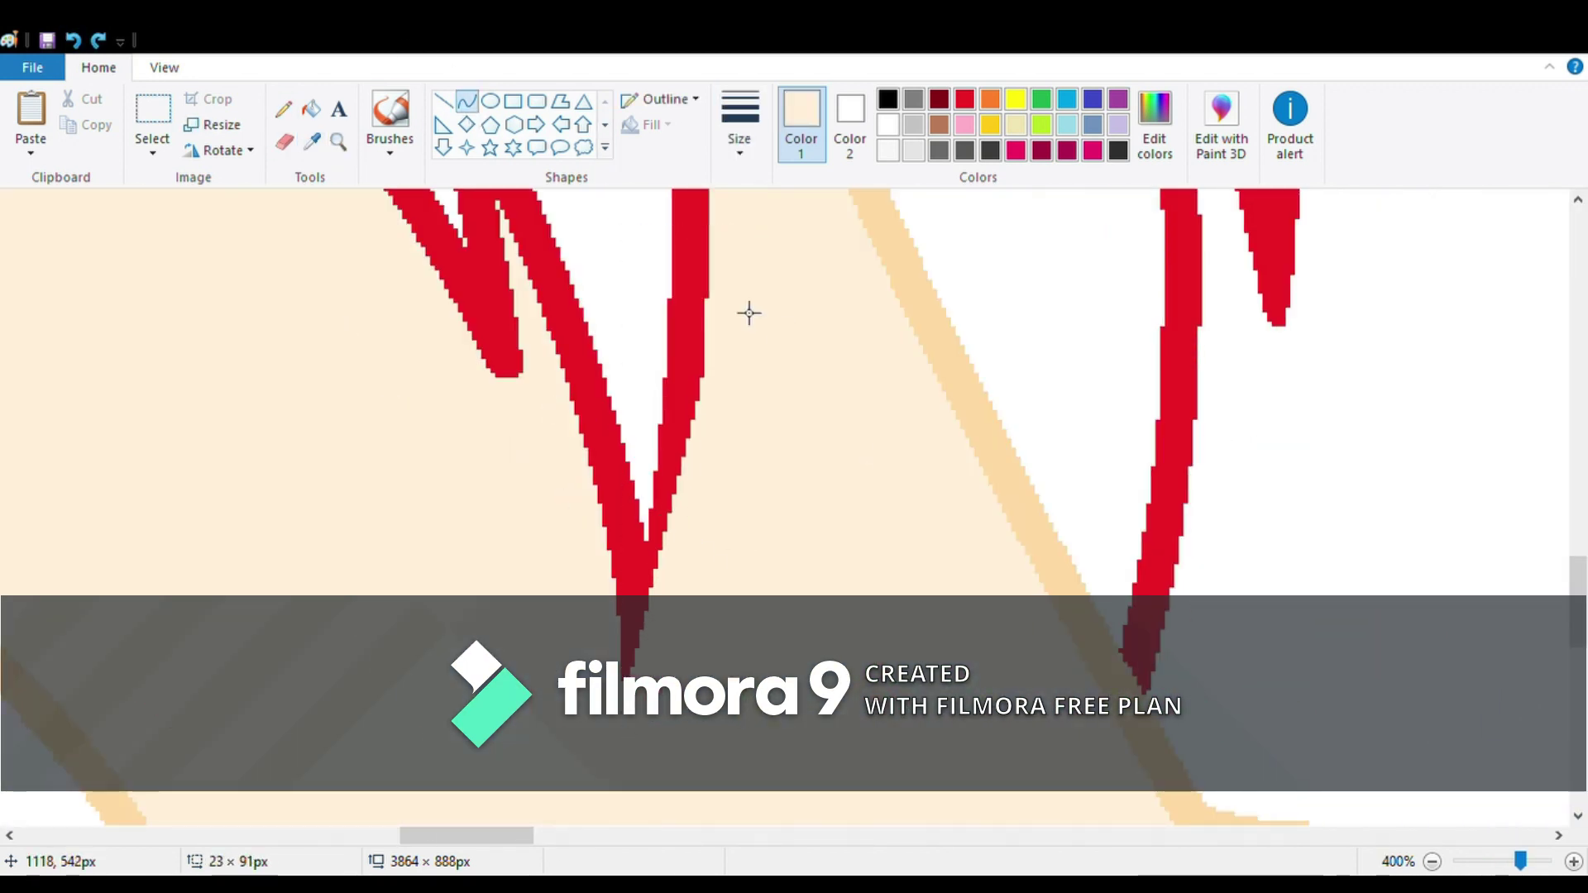
{"action": "scroll", "coordinate": [506, 725], "scroll_direction": "up", "scroll_amount": 3}
{"action": "scroll", "coordinate": [903, 639], "scroll_direction": "up", "scroll_amount": 5}
{"action": "scroll", "coordinate": [929, 347], "scroll_direction": "left", "scroll_amount": 5}
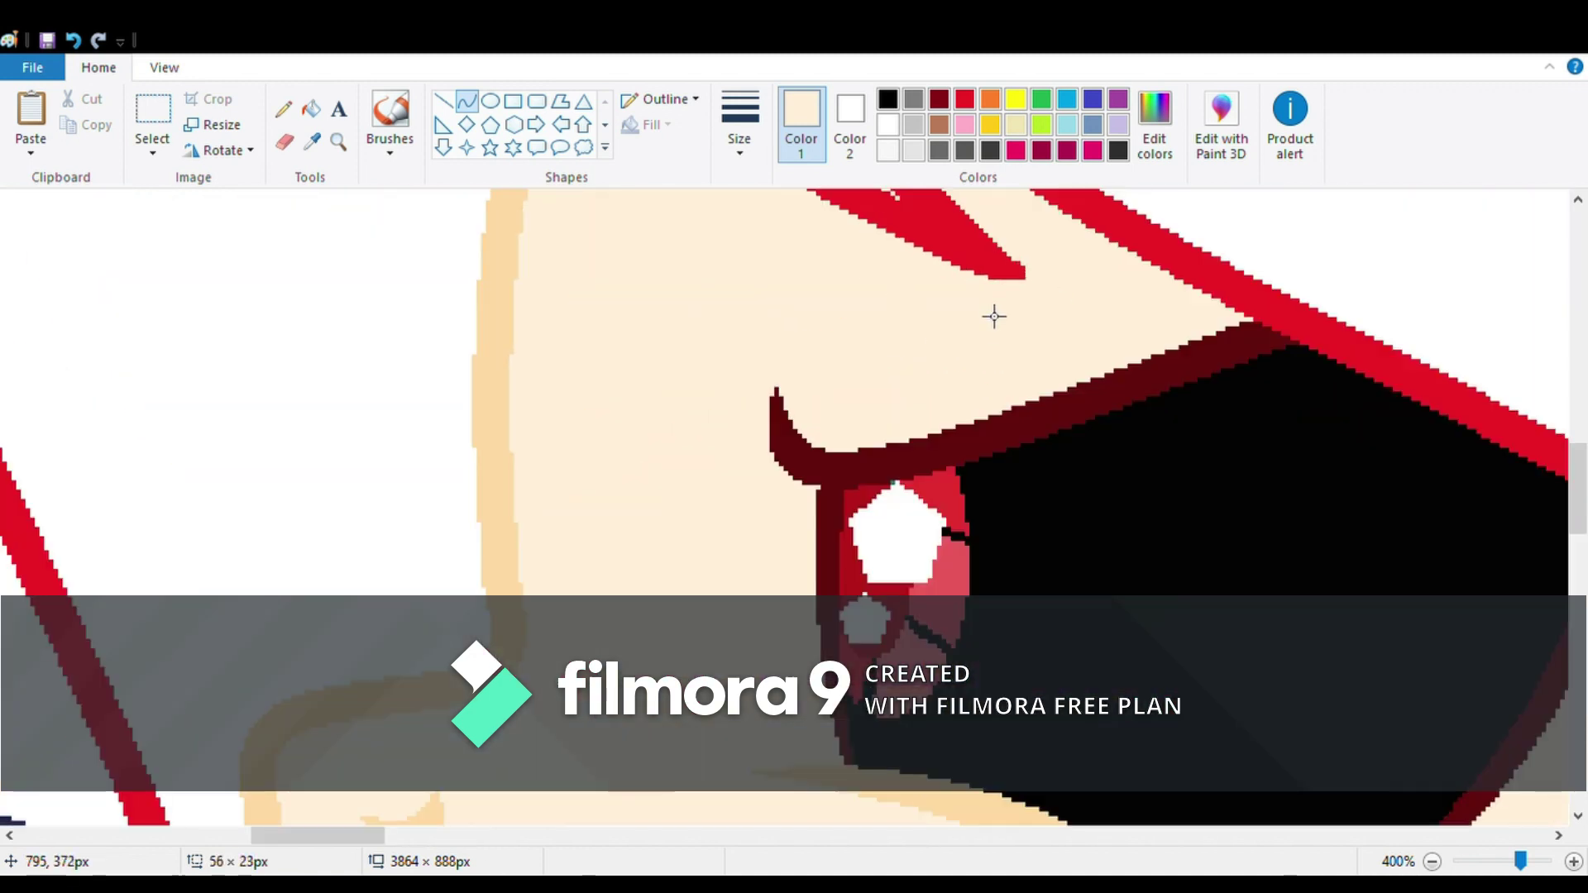
- Sample the dark hair outline colour from the red-and-black reference pony and recolour the right-hand cream pony's hair outline
{"action": "scroll", "coordinate": [992, 315], "scroll_direction": "down", "scroll_amount": 5}
{"action": "left_click", "coordinate": [338, 141]}
{"action": "scroll", "coordinate": [298, 145], "scroll_direction": "up", "scroll_amount": 4}
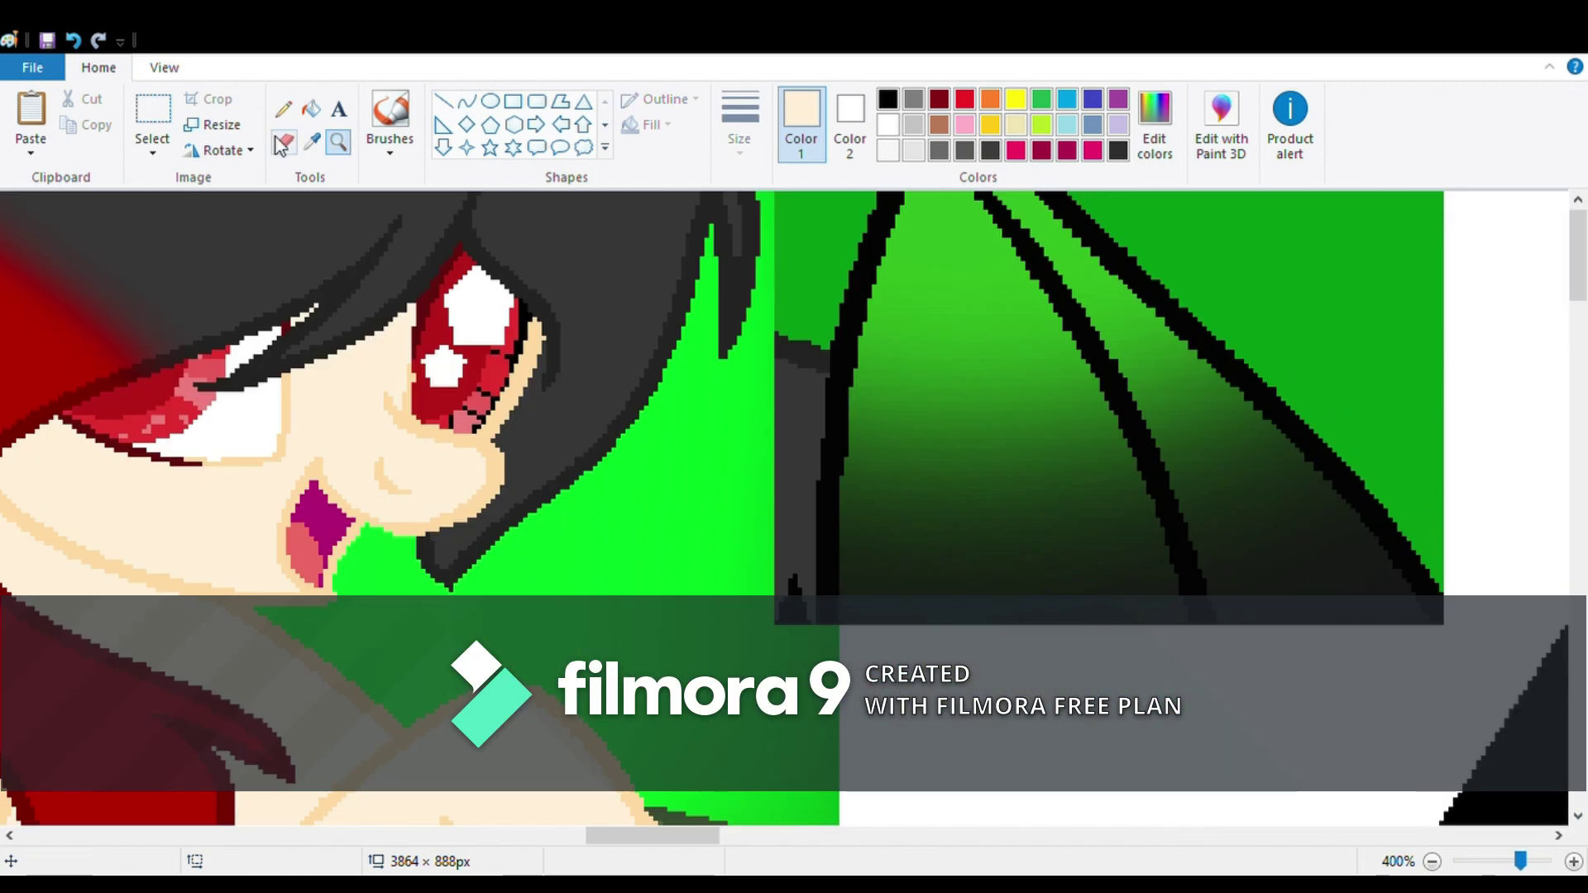
{"action": "left_click", "coordinate": [465, 234]}
{"action": "scroll", "coordinate": [465, 234], "scroll_direction": "down", "scroll_amount": 4}
{"action": "left_click", "coordinate": [1169, 437]}
{"action": "left_click", "coordinate": [1096, 622]}
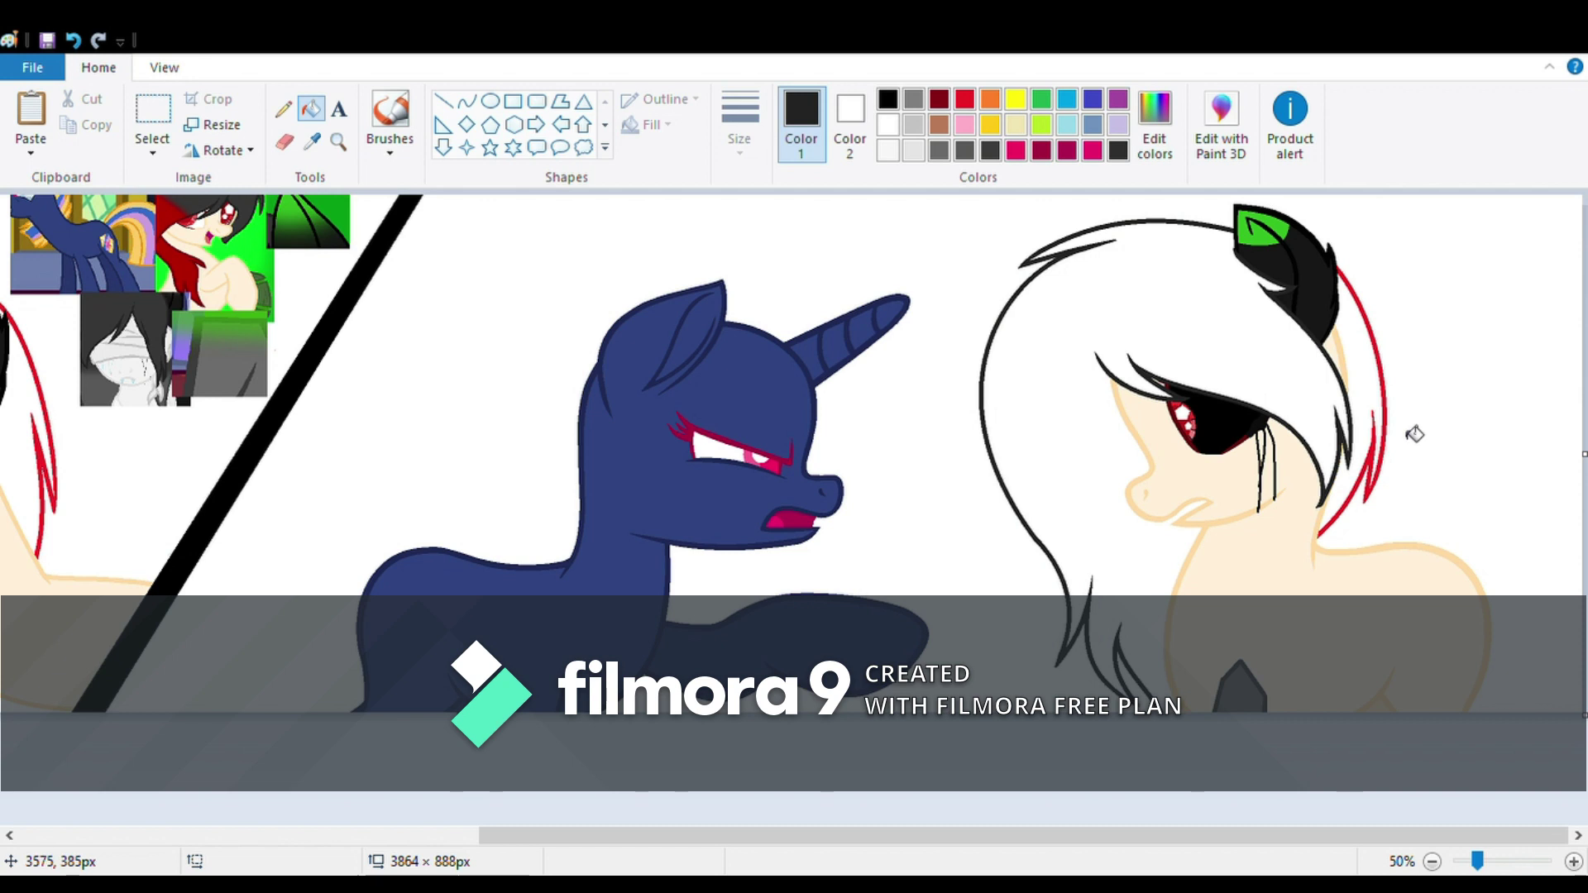
- Recolour the left-hand cream pony's red hair outlines dark and fill its hair with the reference's dark grey
{"action": "scroll", "coordinate": [692, 337], "scroll_direction": "left", "scroll_amount": 5}
{"action": "left_click", "coordinate": [523, 248]}
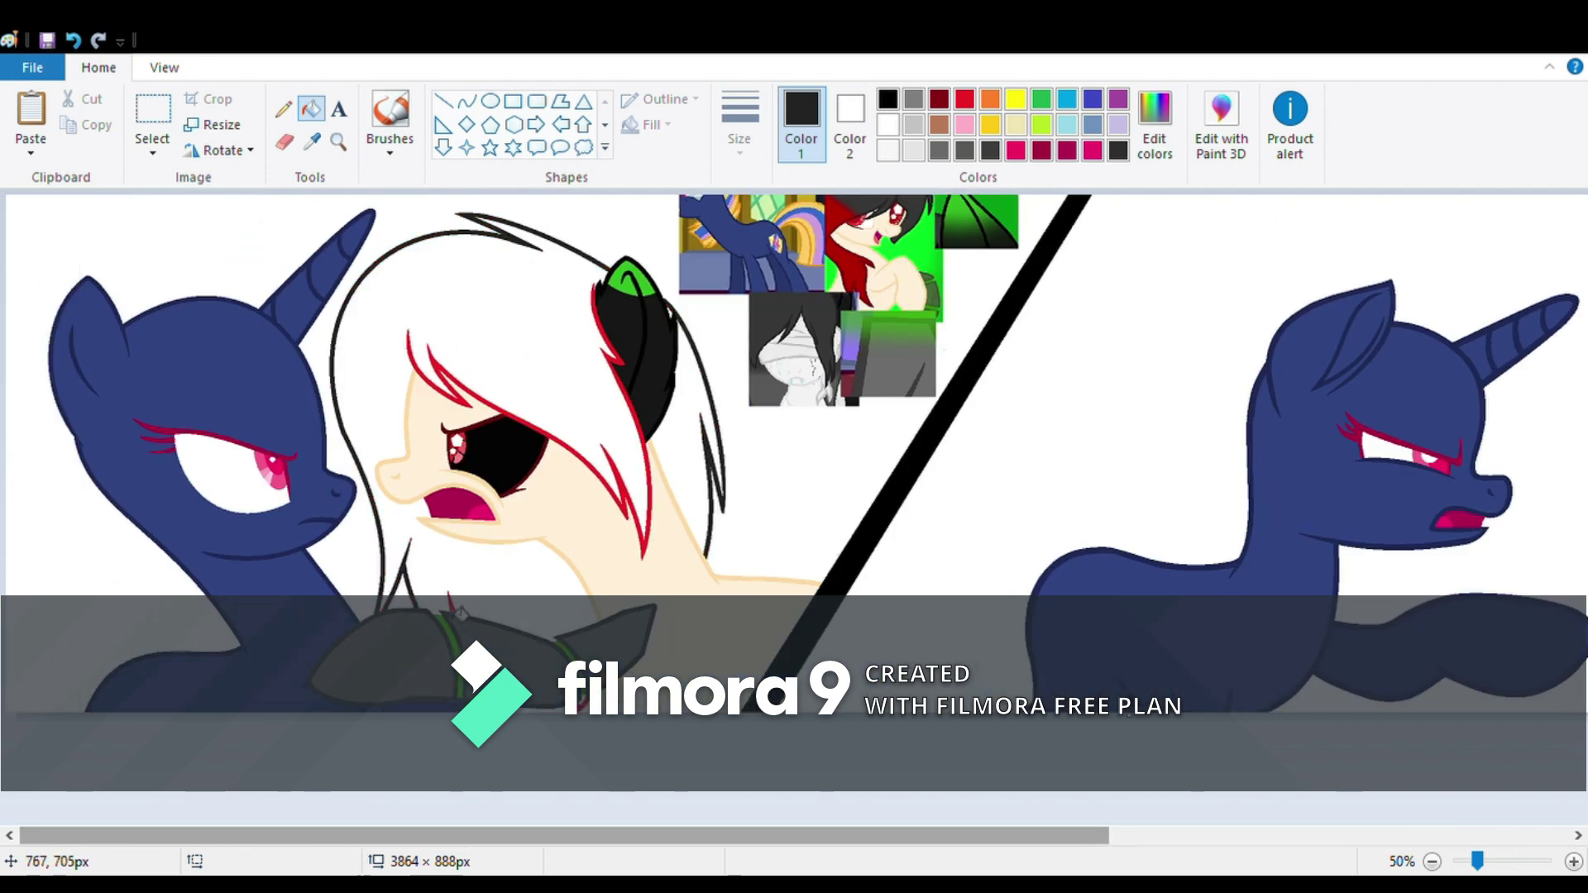
{"action": "left_click", "coordinate": [591, 555]}
{"action": "left_click", "coordinate": [693, 396]}
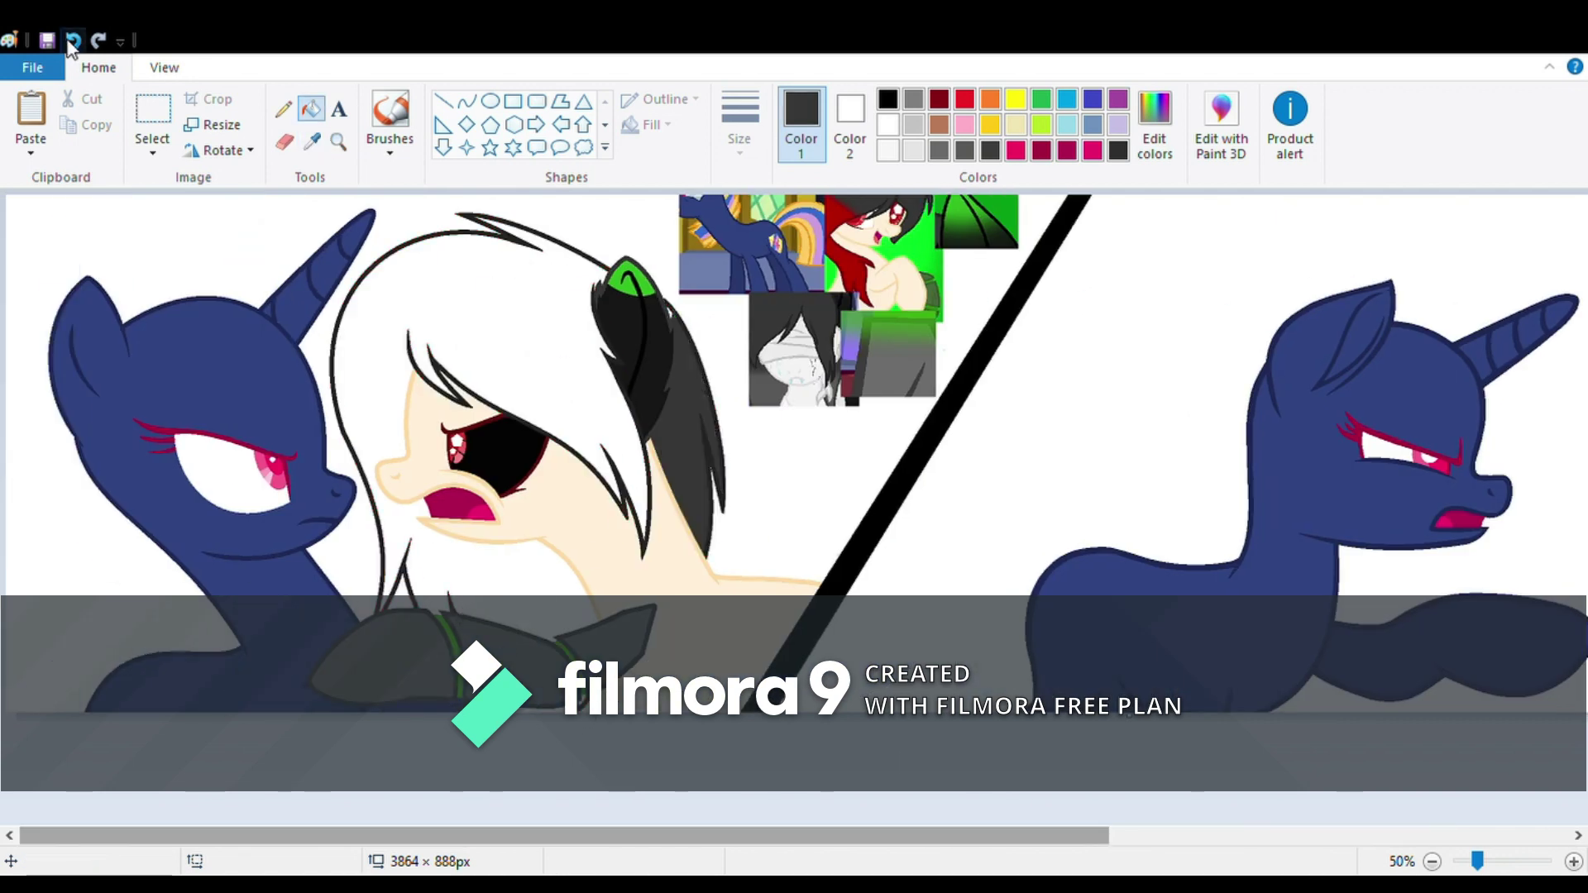
{"action": "left_click", "coordinate": [616, 529]}
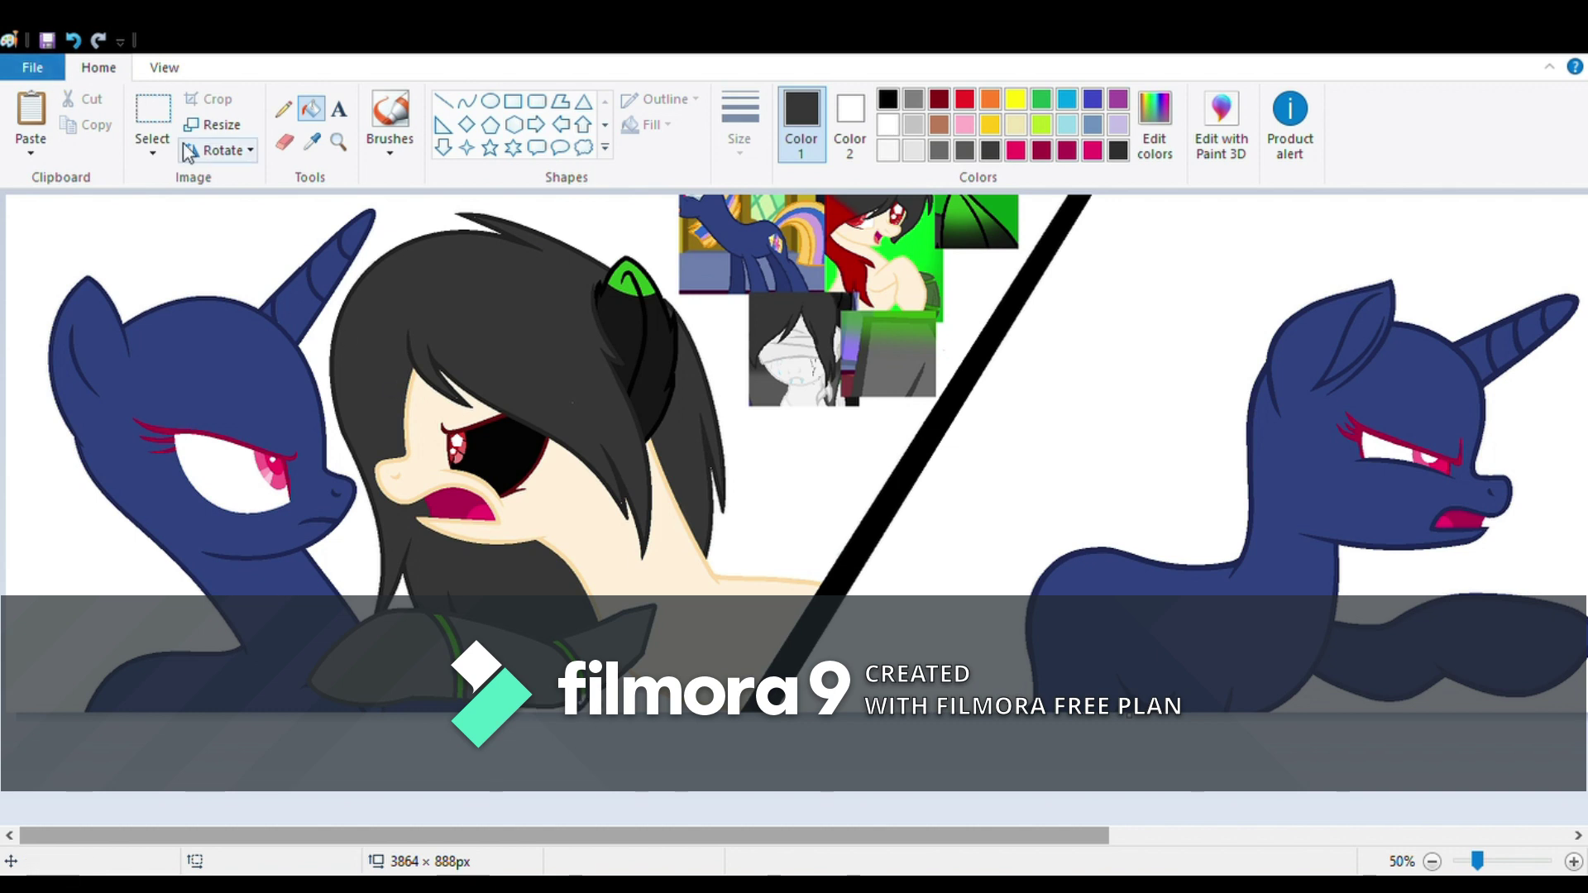
- Fill the right-hand cream pony's hair with the same dark grey
{"action": "scroll", "coordinate": [794, 496], "scroll_direction": "right", "scroll_amount": 5}
{"action": "left_click", "coordinate": [982, 570]}
{"action": "scroll", "coordinate": [794, 496], "scroll_direction": "left", "scroll_amount": 5}
- Fill the leftover gaps around the left-hand cream pony's fringe with the hair's dark grey
{"action": "left_click", "coordinate": [337, 141]}
{"action": "left_click", "coordinate": [512, 413]}
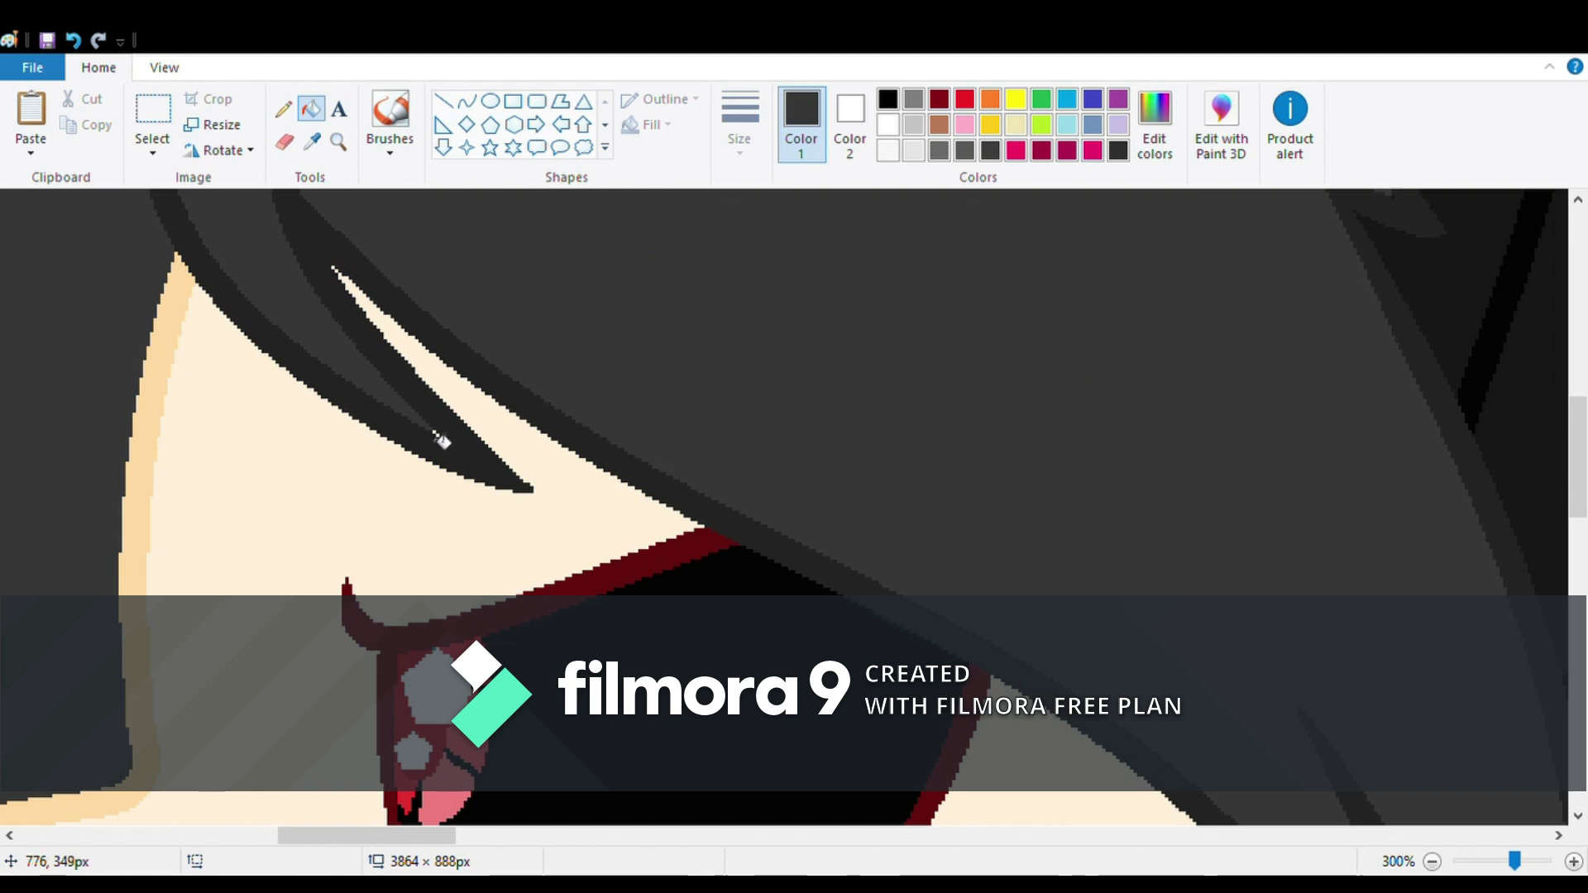
{"action": "scroll", "coordinate": [1244, 431], "scroll_direction": "down", "scroll_amount": 3}
{"action": "left_click", "coordinate": [1432, 861]}
{"action": "left_click", "coordinate": [1431, 861]}
{"action": "left_click", "coordinate": [1431, 861]}
{"action": "left_click", "coordinate": [1431, 861]}
- Fill the small leftover gaps between the right-hand cream pony's hair strands with dark grey
{"action": "left_click", "coordinate": [338, 141]}
{"action": "left_click", "coordinate": [902, 273]}
{"action": "left_click", "coordinate": [745, 280]}
{"action": "left_click", "coordinate": [310, 108]}
{"action": "scroll", "coordinate": [628, 493], "scroll_direction": "down", "scroll_amount": 3}
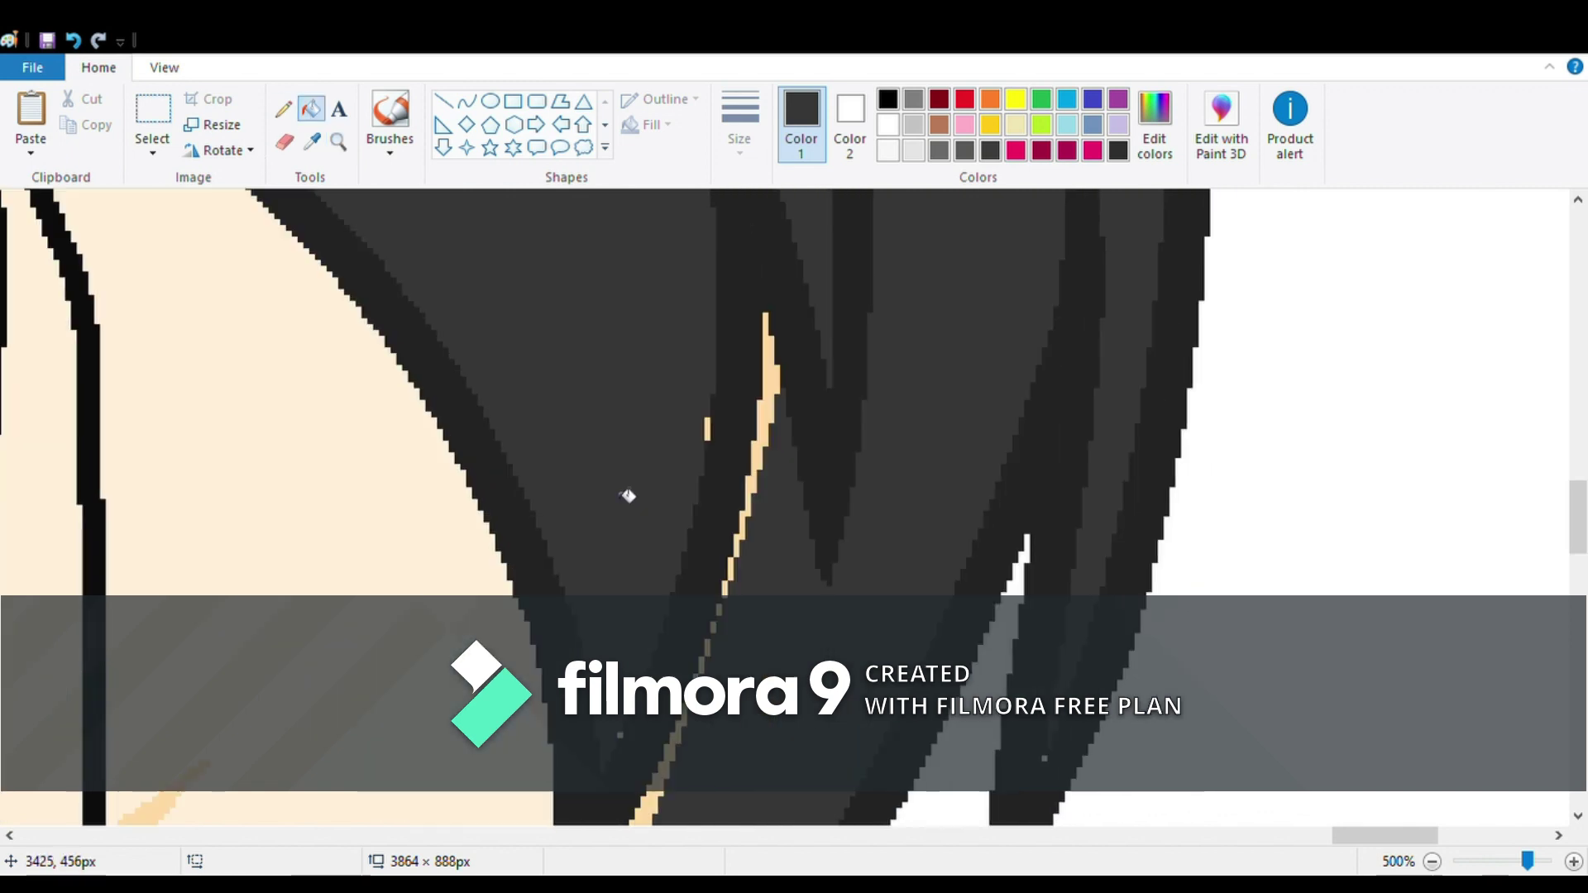
{"action": "left_click", "coordinate": [1432, 861]}
{"action": "left_click", "coordinate": [1431, 861]}
{"action": "left_click", "coordinate": [1431, 861]}
{"action": "left_click", "coordinate": [1431, 861]}
{"action": "left_click", "coordinate": [1432, 861]}
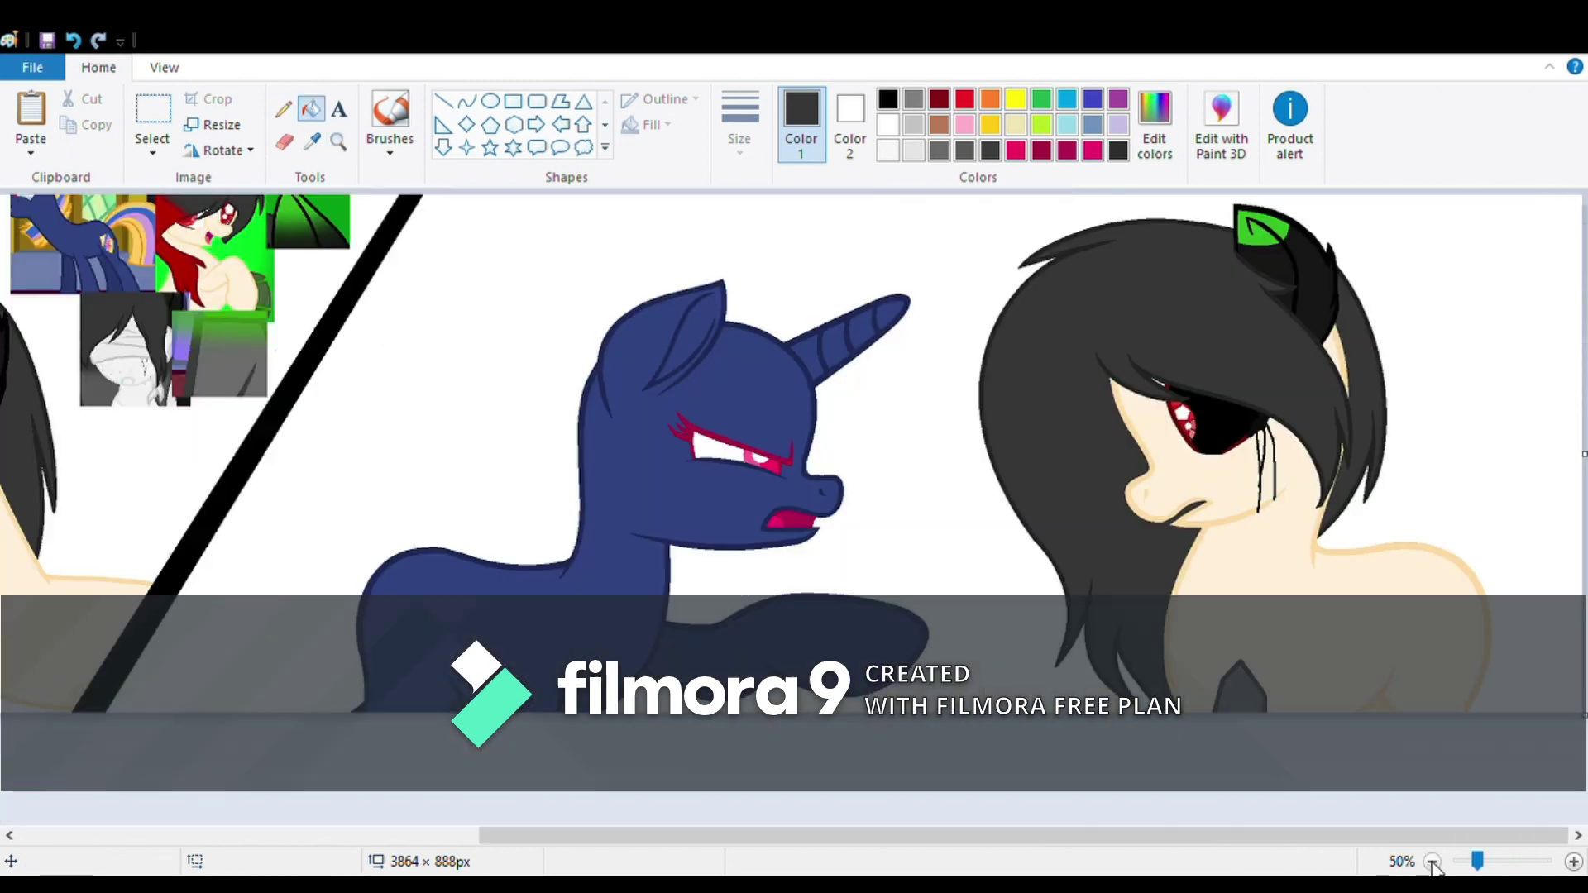
{"action": "left_click", "coordinate": [1432, 861]}
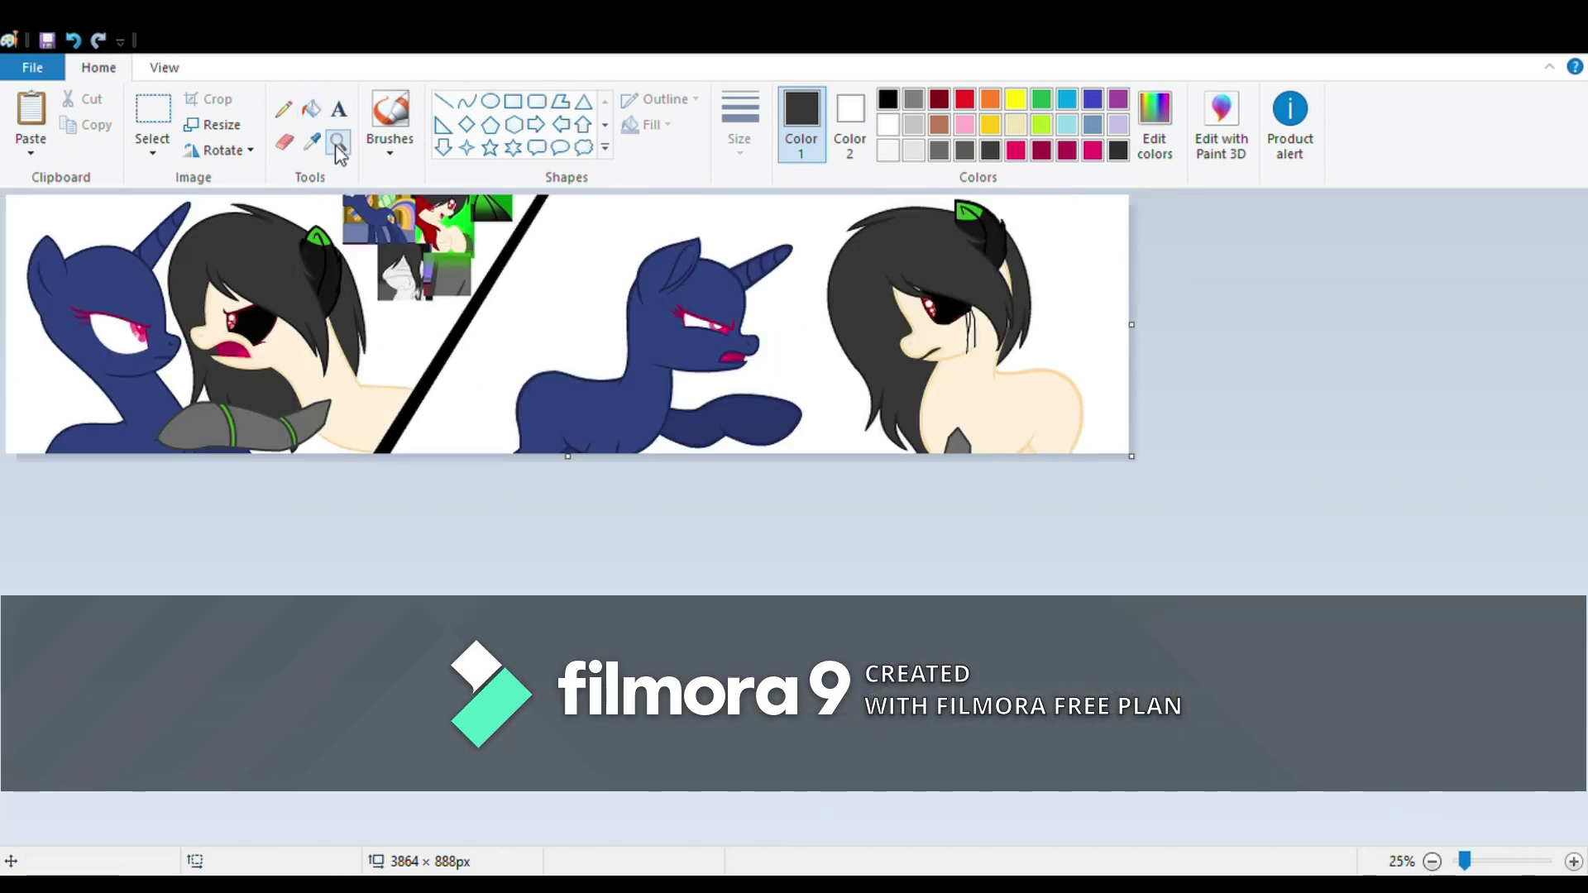
- Sample the black outline colour on the left-hand cream pony and set up the Curve tool with it
{"action": "left_click", "coordinate": [339, 155]}
{"action": "left_click", "coordinate": [698, 365]}
{"action": "key", "text": "ctrl+Page_Down"}
{"action": "key", "text": "ctrl+Page_Down"}
{"action": "key", "text": "ctrl+a"}
{"action": "left_click", "coordinate": [339, 141]}
{"action": "left_click", "coordinate": [609, 355]}
{"action": "left_click", "coordinate": [364, 256]}
{"action": "left_click", "coordinate": [312, 141]}
{"action": "left_click", "coordinate": [190, 463]}
{"action": "left_click", "coordinate": [466, 100]}
- Try a black tail curve about 165 × 95 px rising from the right-hand cream pony's rump
{"action": "scroll", "coordinate": [834, 515], "scroll_direction": "down", "scroll_amount": 5}
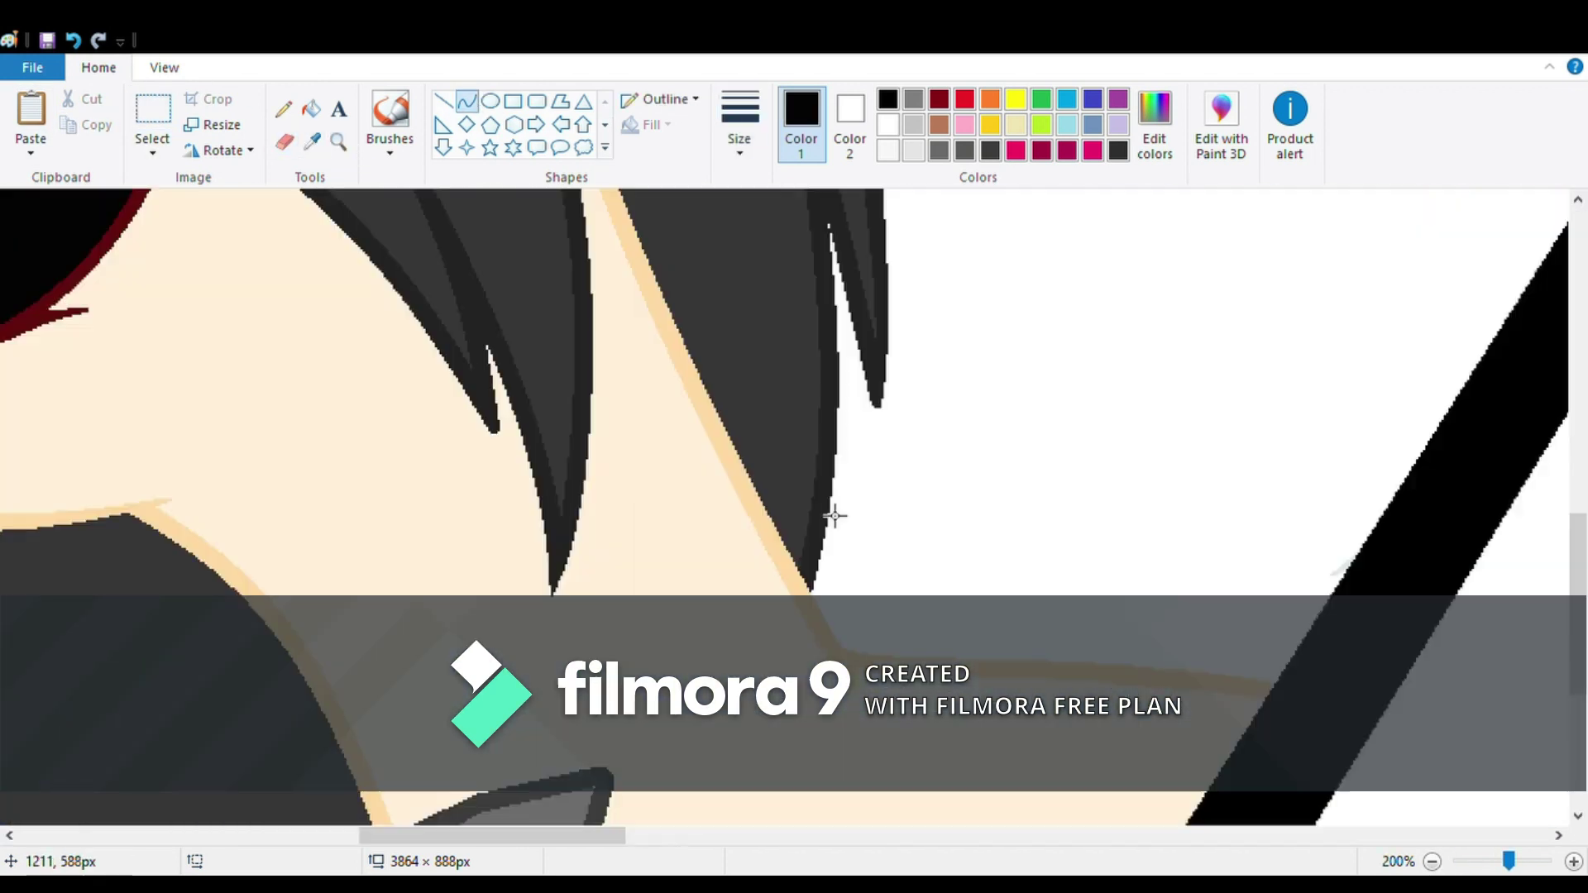
{"action": "scroll", "coordinate": [835, 515], "scroll_direction": "right", "scroll_amount": 5}
{"action": "scroll", "coordinate": [1282, 538], "scroll_direction": "down", "scroll_amount": 1}
{"action": "left_click_drag", "start_coordinate": [1283, 538], "coordinate": [1504, 396]}
{"action": "left_click_drag", "start_coordinate": [1447, 452], "coordinate": [1508, 402]}
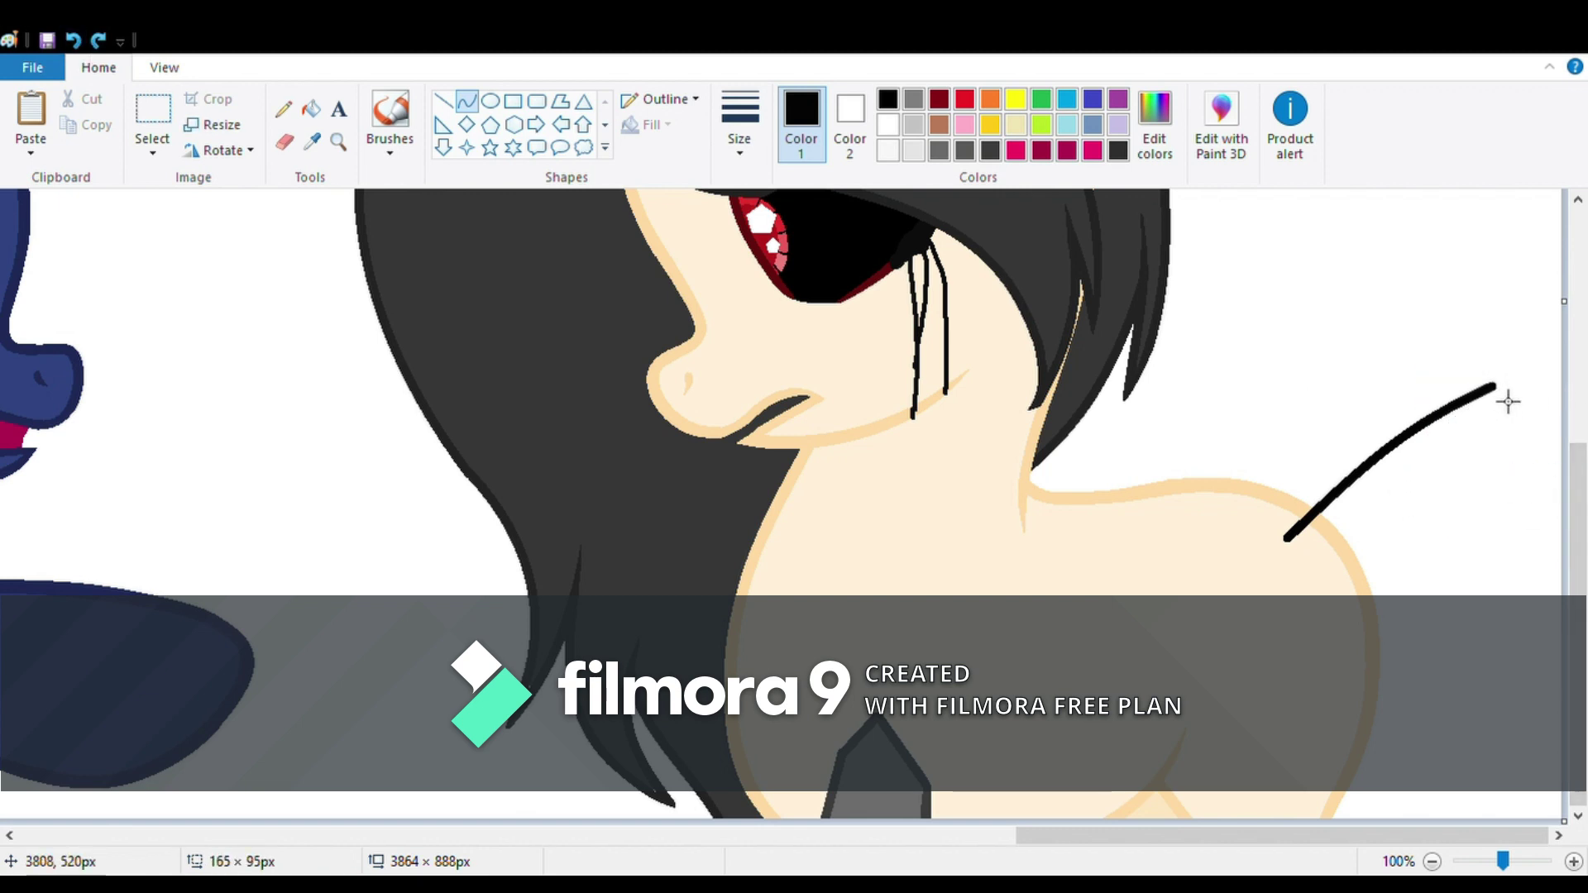
{"action": "key", "text": "ctrl+z"}
{"action": "key", "text": "ctrl+z"}
- Draw the tail's upper black curve from the right-hand cream pony's rump to the canvas edge, with a pointed notch beneath it
{"action": "left_click_drag", "start_coordinate": [1298, 530], "coordinate": [1552, 457]}
{"action": "left_click_drag", "start_coordinate": [1422, 488], "coordinate": [1406, 464]}
{"action": "left_click_drag", "start_coordinate": [1505, 490], "coordinate": [1561, 478]}
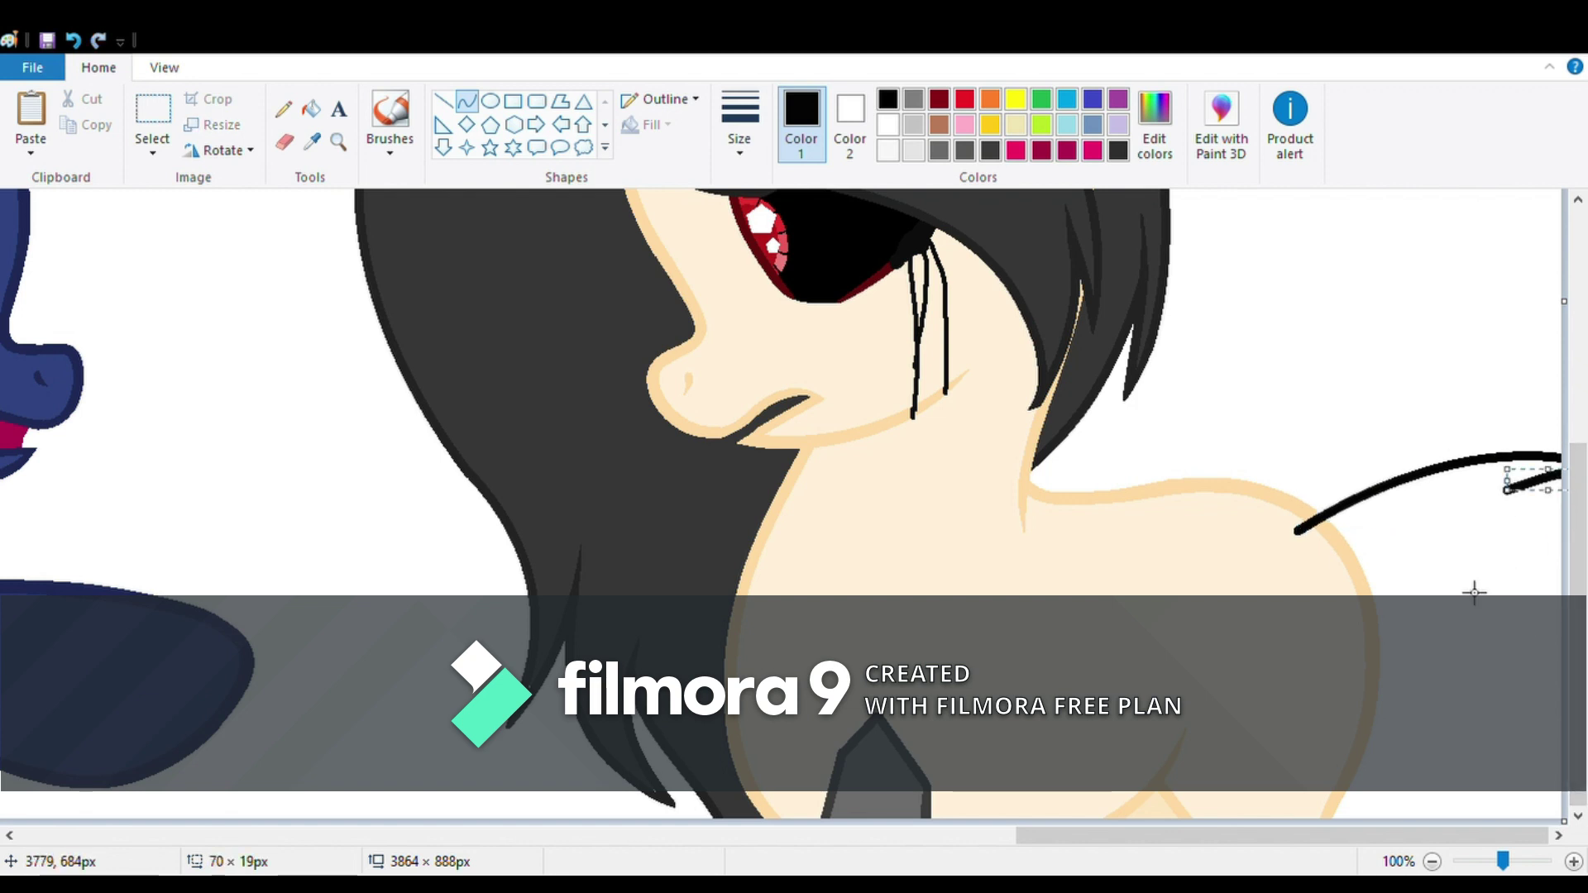
{"action": "scroll", "coordinate": [1485, 661], "scroll_direction": "down", "scroll_amount": 2}
{"action": "left_click", "coordinate": [153, 112]}
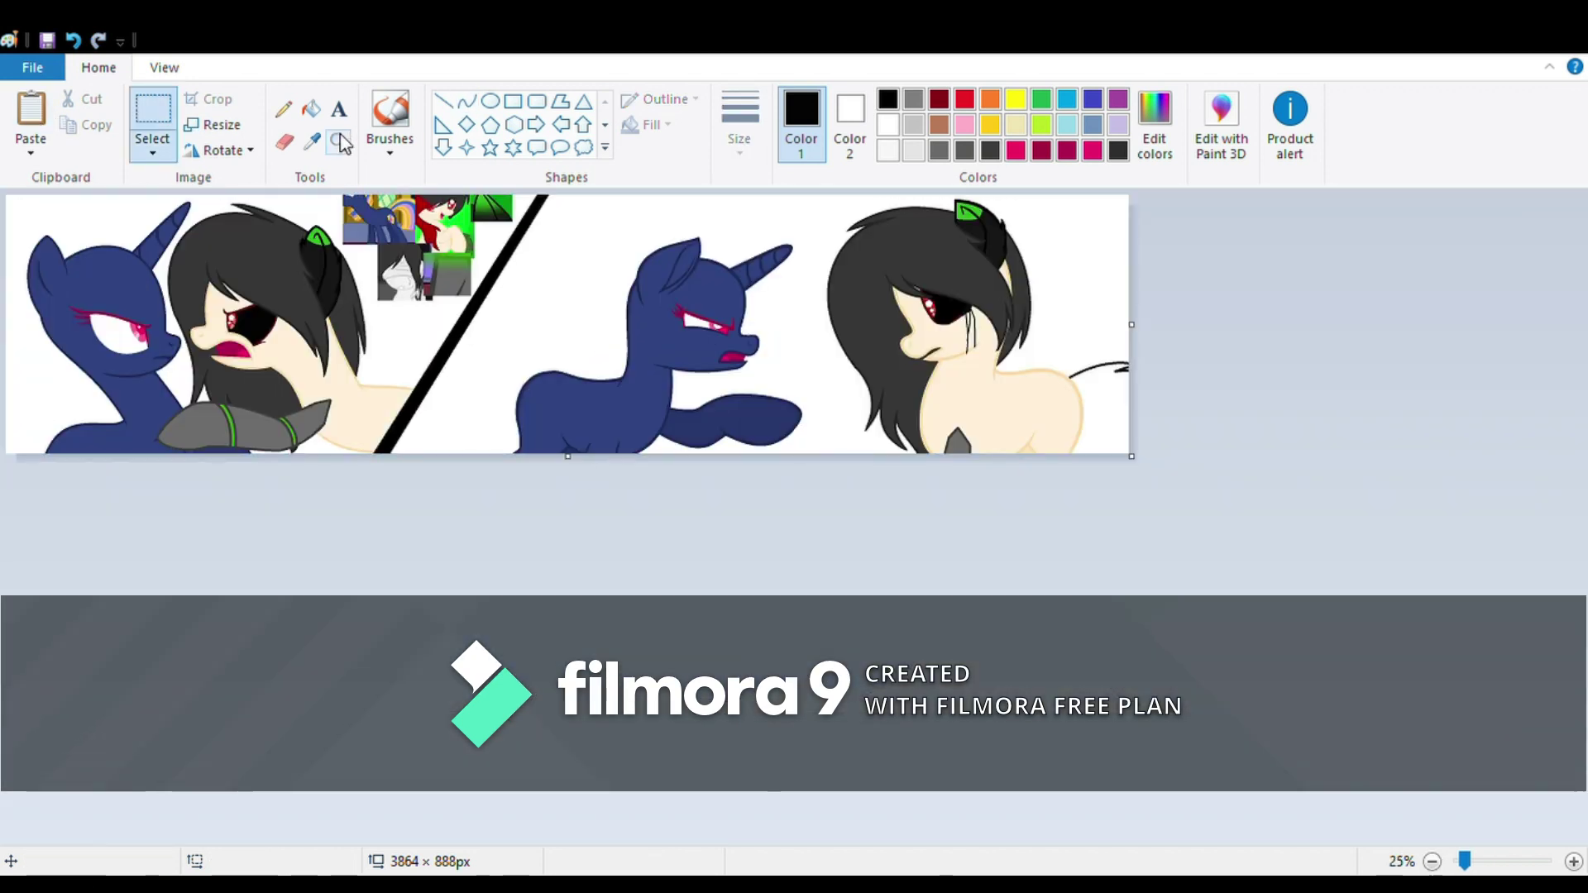
- Draw a rounded black curve about 113 × 154 px bulging out behind the right-hand cream pony's rump for the tail's inner edge
{"action": "left_click", "coordinate": [338, 142]}
{"action": "left_click", "coordinate": [1075, 393]}
{"action": "left_click", "coordinate": [466, 101]}
{"action": "mouse_move", "coordinate": [1141, 457]}
{"action": "left_mouse_down"}
{"action": "mouse_move", "coordinate": [1198, 796]}
{"action": "mouse_move", "coordinate": [1390, 595]}
{"action": "left_mouse_up"}
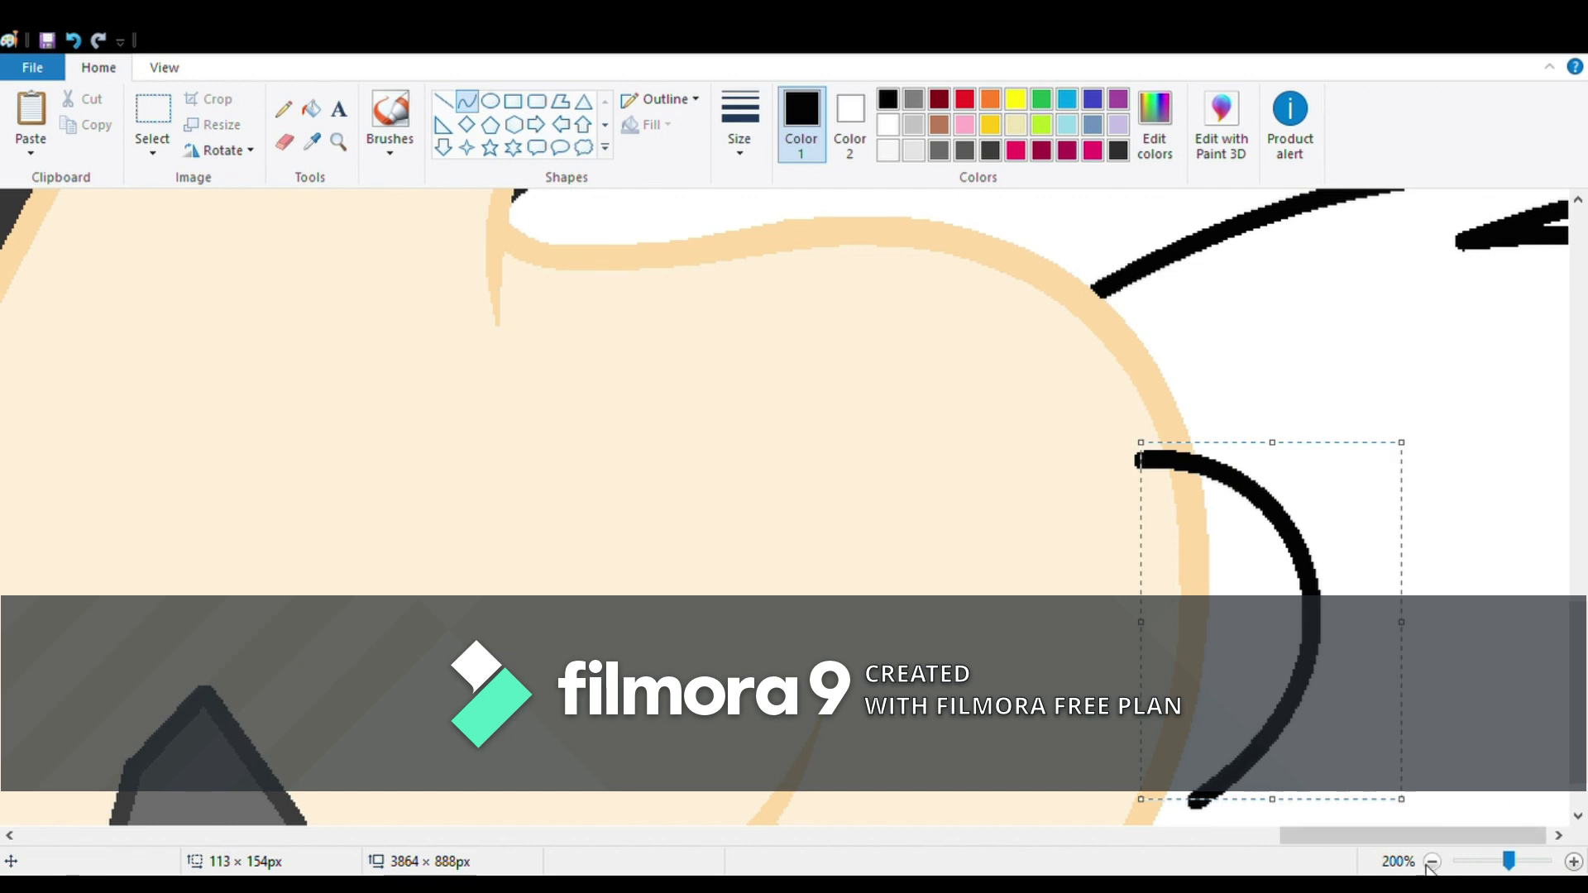
{"action": "left_click", "coordinate": [1431, 861]}
{"action": "left_click", "coordinate": [1432, 861]}
{"action": "left_click", "coordinate": [1432, 861]}
{"action": "left_click", "coordinate": [153, 112]}
- Try a long black tail outline sweeping across the right-hand cream pony's body and hair to the blue pony's foreleg
{"action": "left_click", "coordinate": [338, 141]}
{"action": "left_click", "coordinate": [862, 331]}
{"action": "mouse_move", "coordinate": [1417, 794]}
{"action": "left_mouse_down"}
{"action": "mouse_move", "coordinate": [737, 628]}
{"action": "mouse_move", "coordinate": [565, 428]}
{"action": "left_mouse_up"}
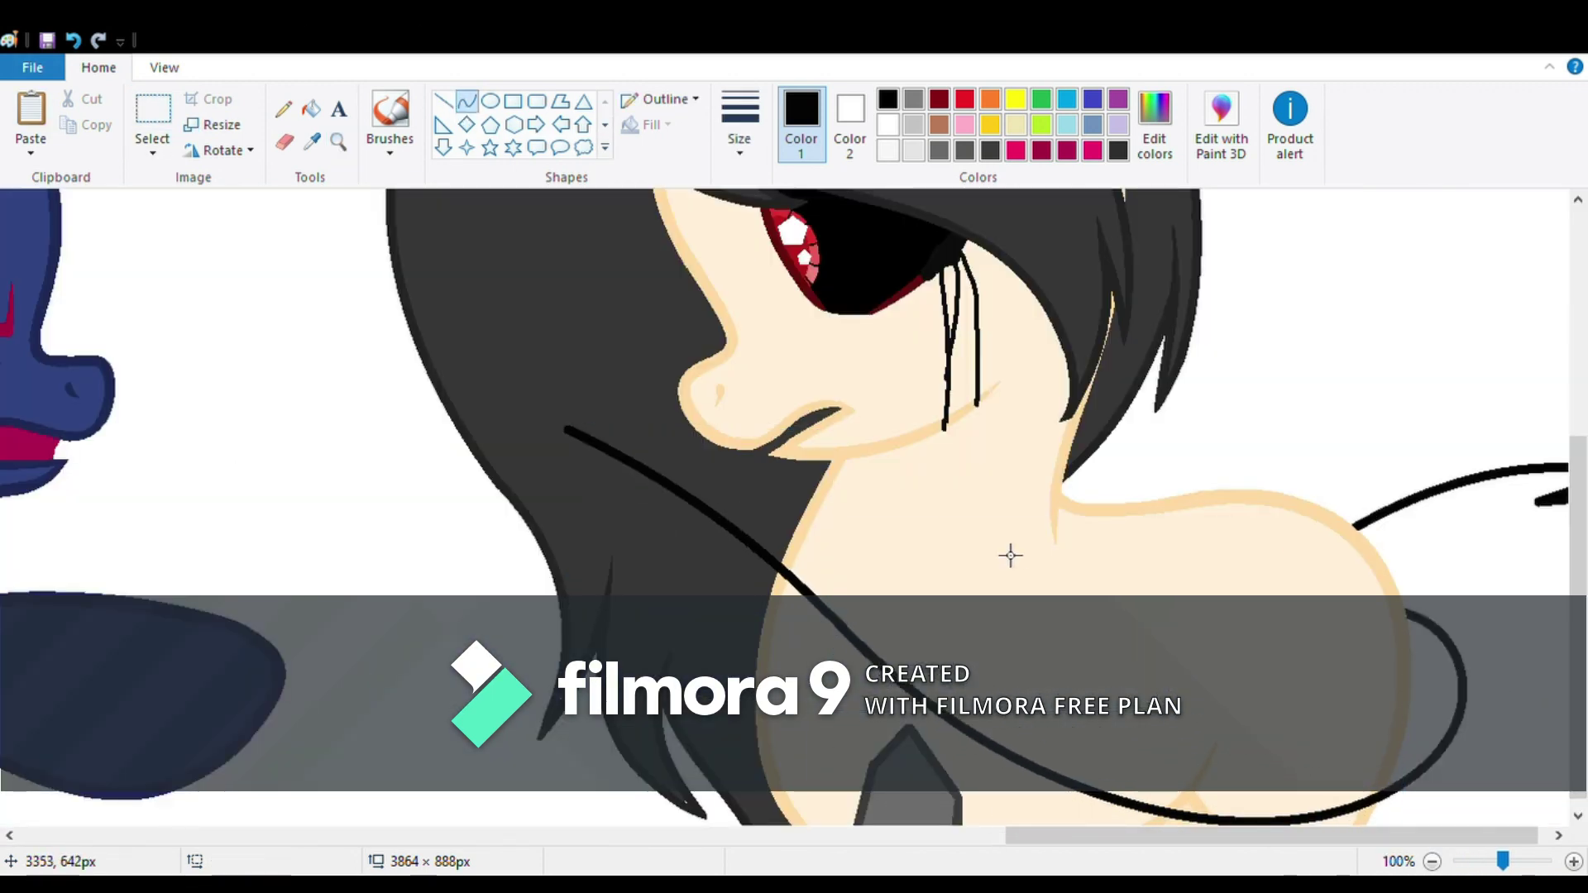
{"action": "left_click_drag", "start_coordinate": [707, 551], "coordinate": [114, 747]}
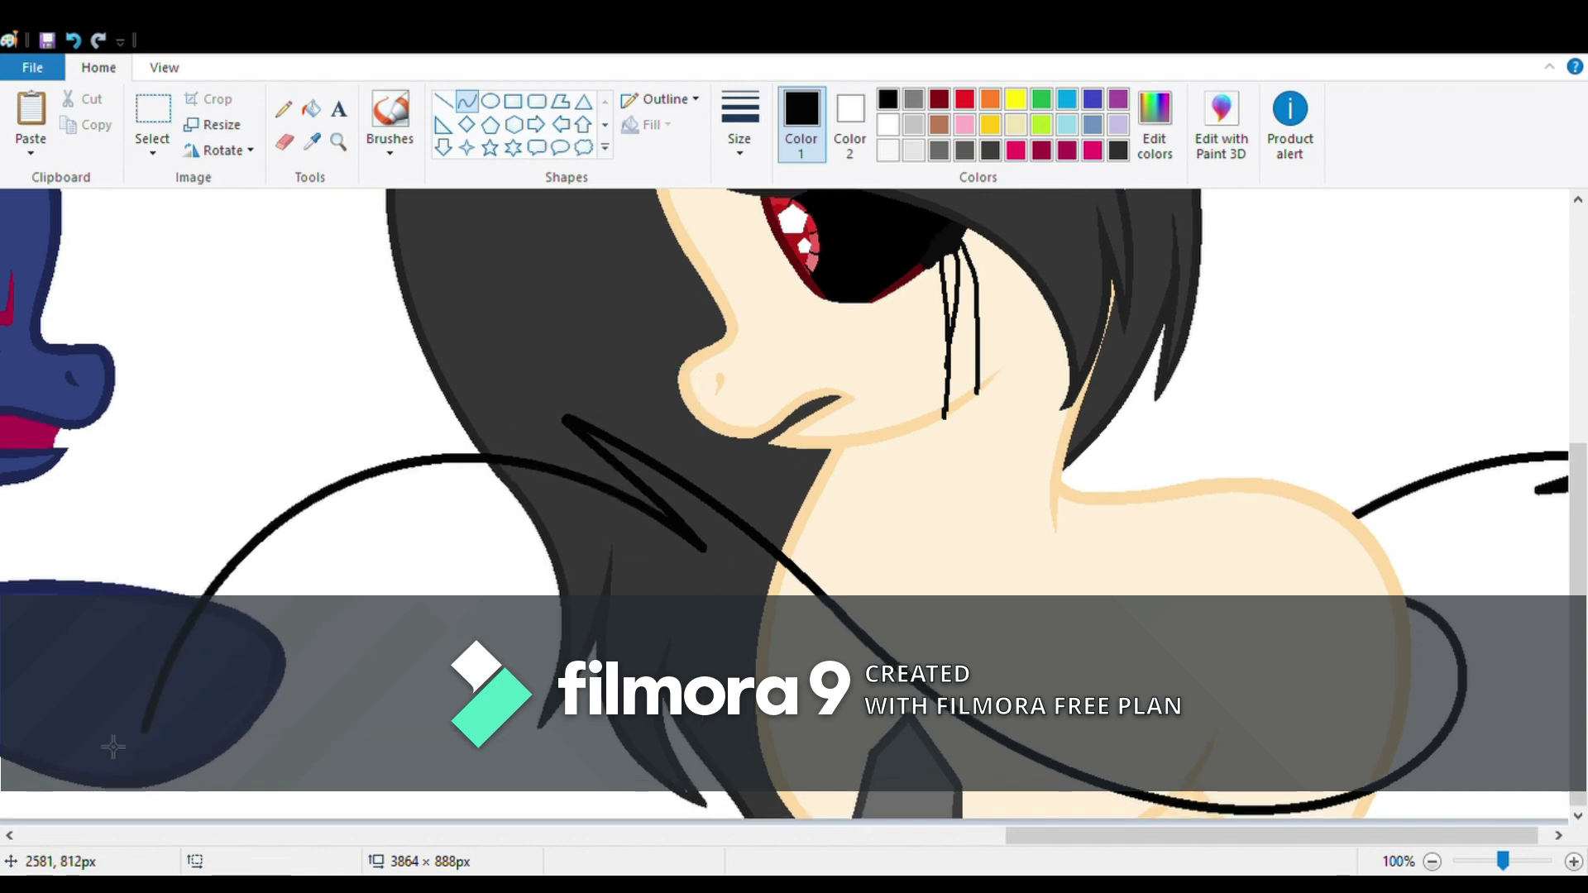
{"action": "left_click_drag", "start_coordinate": [214, 776], "coordinate": [173, 819]}
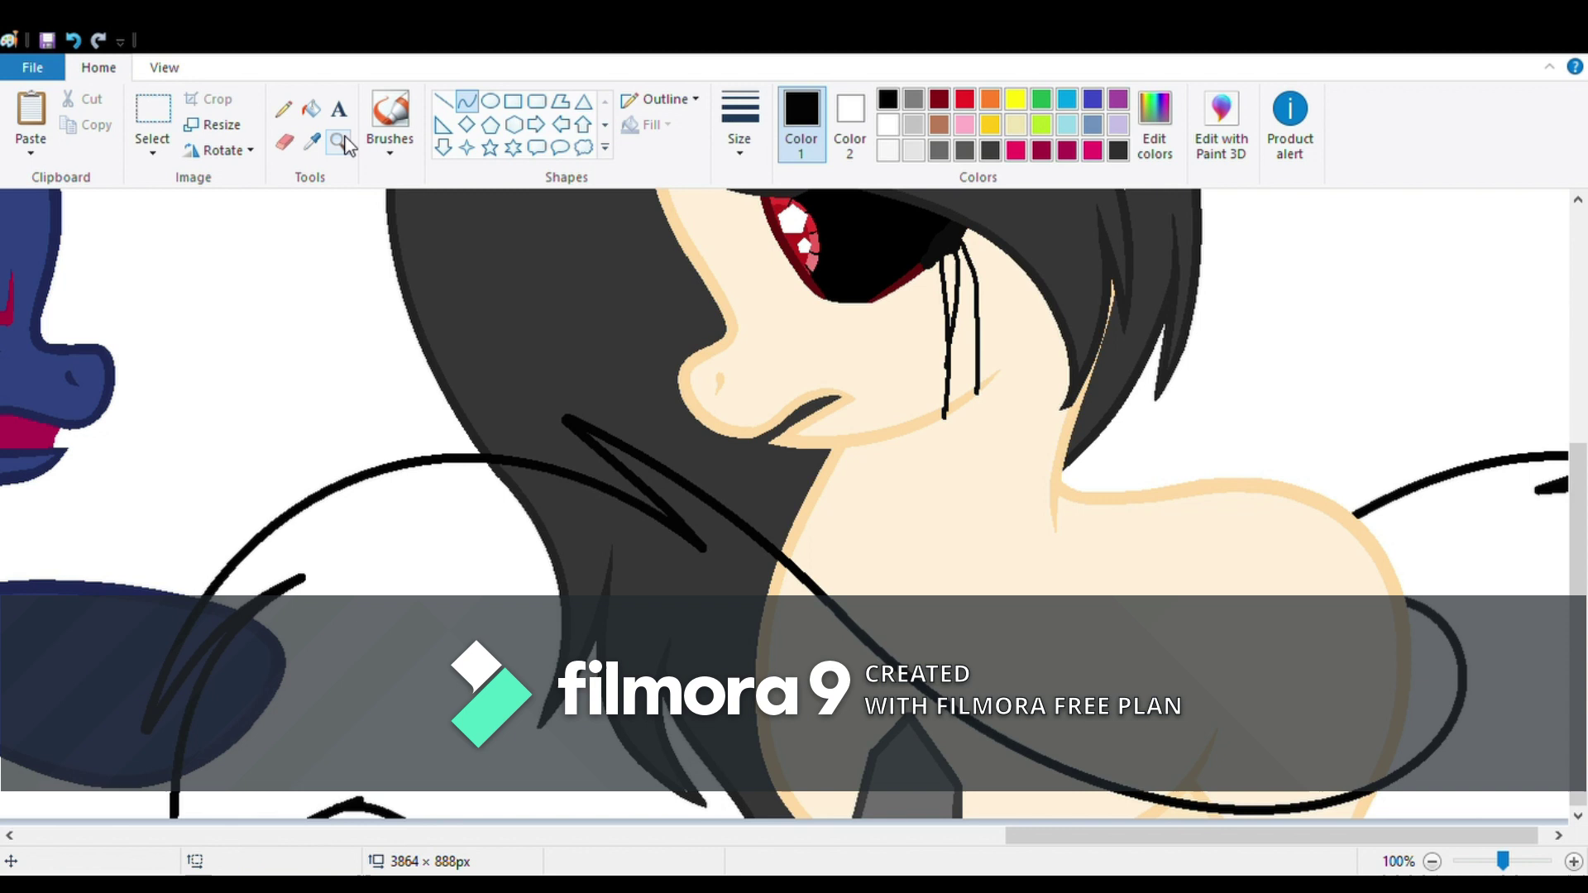
{"action": "left_click", "coordinate": [337, 142]}
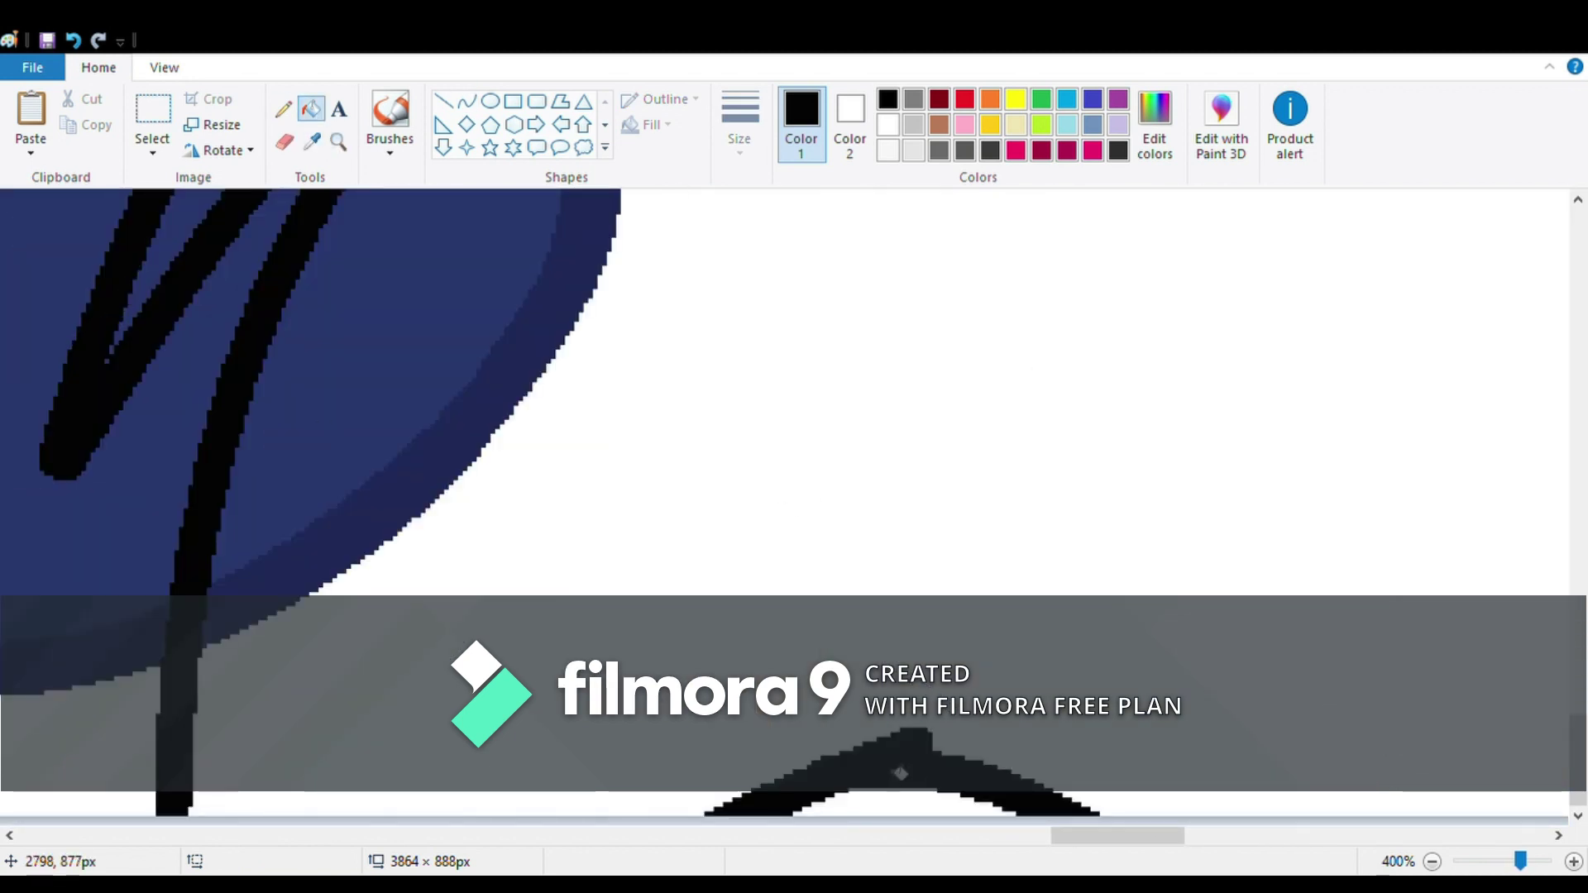
{"action": "scroll", "coordinate": [901, 773], "scroll_direction": "down", "scroll_amount": 5}
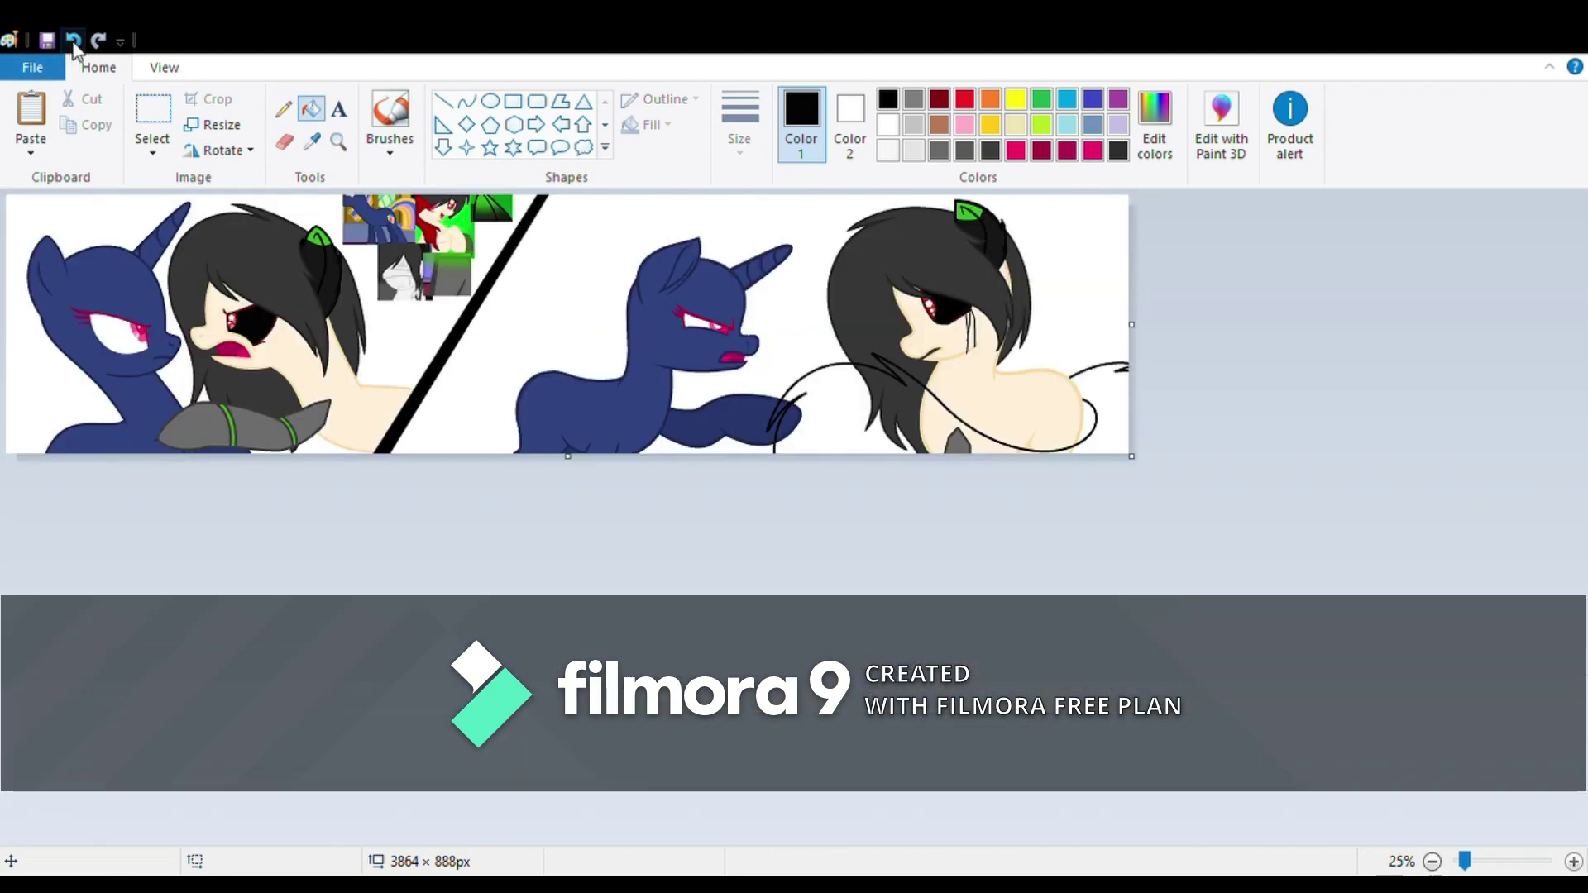
{"action": "left_click", "coordinate": [74, 40]}
- Draw a shorter black tail outline across the right-hand cream pony's lower body, with a jagged notch above its grey sleeve
{"action": "left_click", "coordinate": [467, 102]}
{"action": "left_click_drag", "start_coordinate": [1412, 792], "coordinate": [860, 716]}
{"action": "mouse_move", "coordinate": [780, 524]}
{"action": "left_mouse_down"}
{"action": "mouse_move", "coordinate": [1030, 748]}
{"action": "mouse_move", "coordinate": [728, 815]}
{"action": "left_mouse_up"}
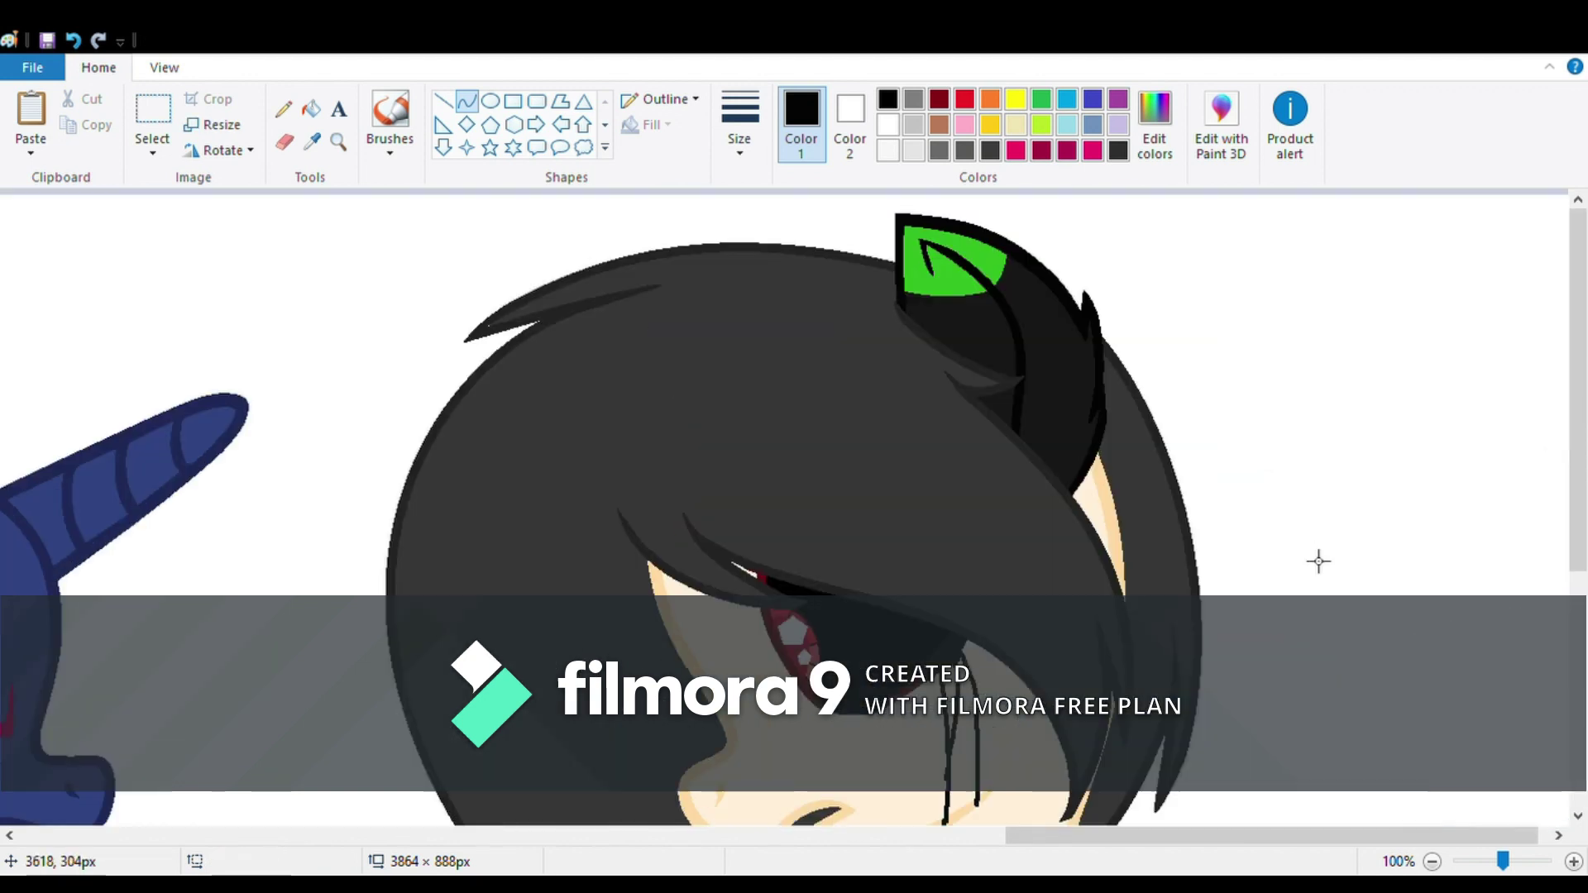
- Sample white and fill the body and sleeve areas enclosed by the right-hand cream pony's tail outline
{"action": "left_click", "coordinate": [339, 142]}
{"action": "left_click", "coordinate": [827, 629]}
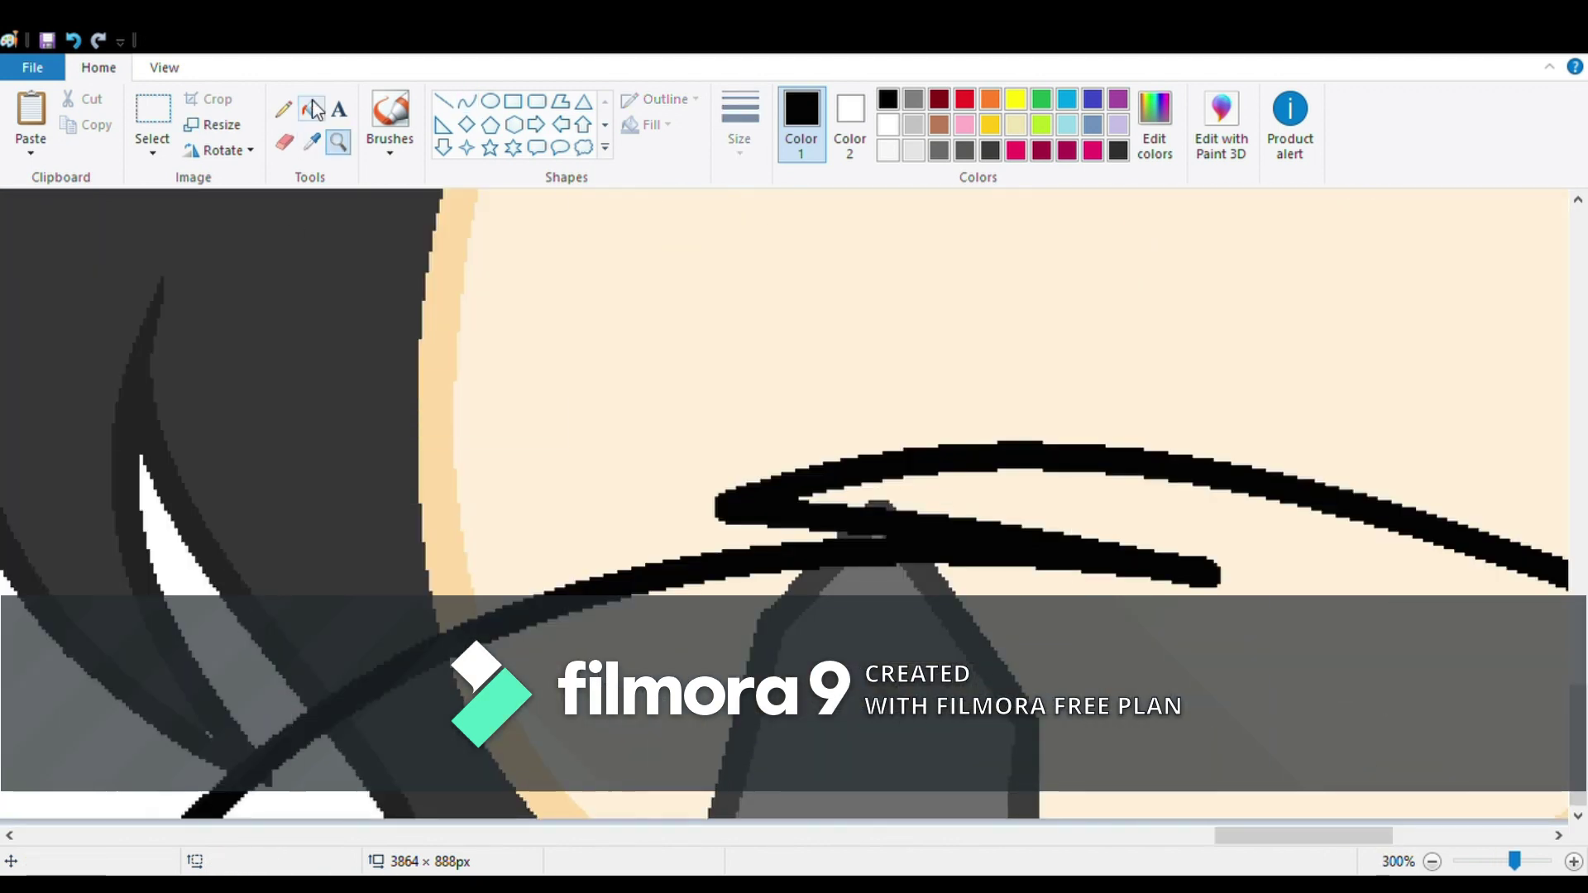
{"action": "left_click", "coordinate": [312, 141]}
{"action": "left_click", "coordinate": [276, 795]}
{"action": "scroll", "coordinate": [1383, 702], "scroll_direction": "down", "scroll_amount": 3}
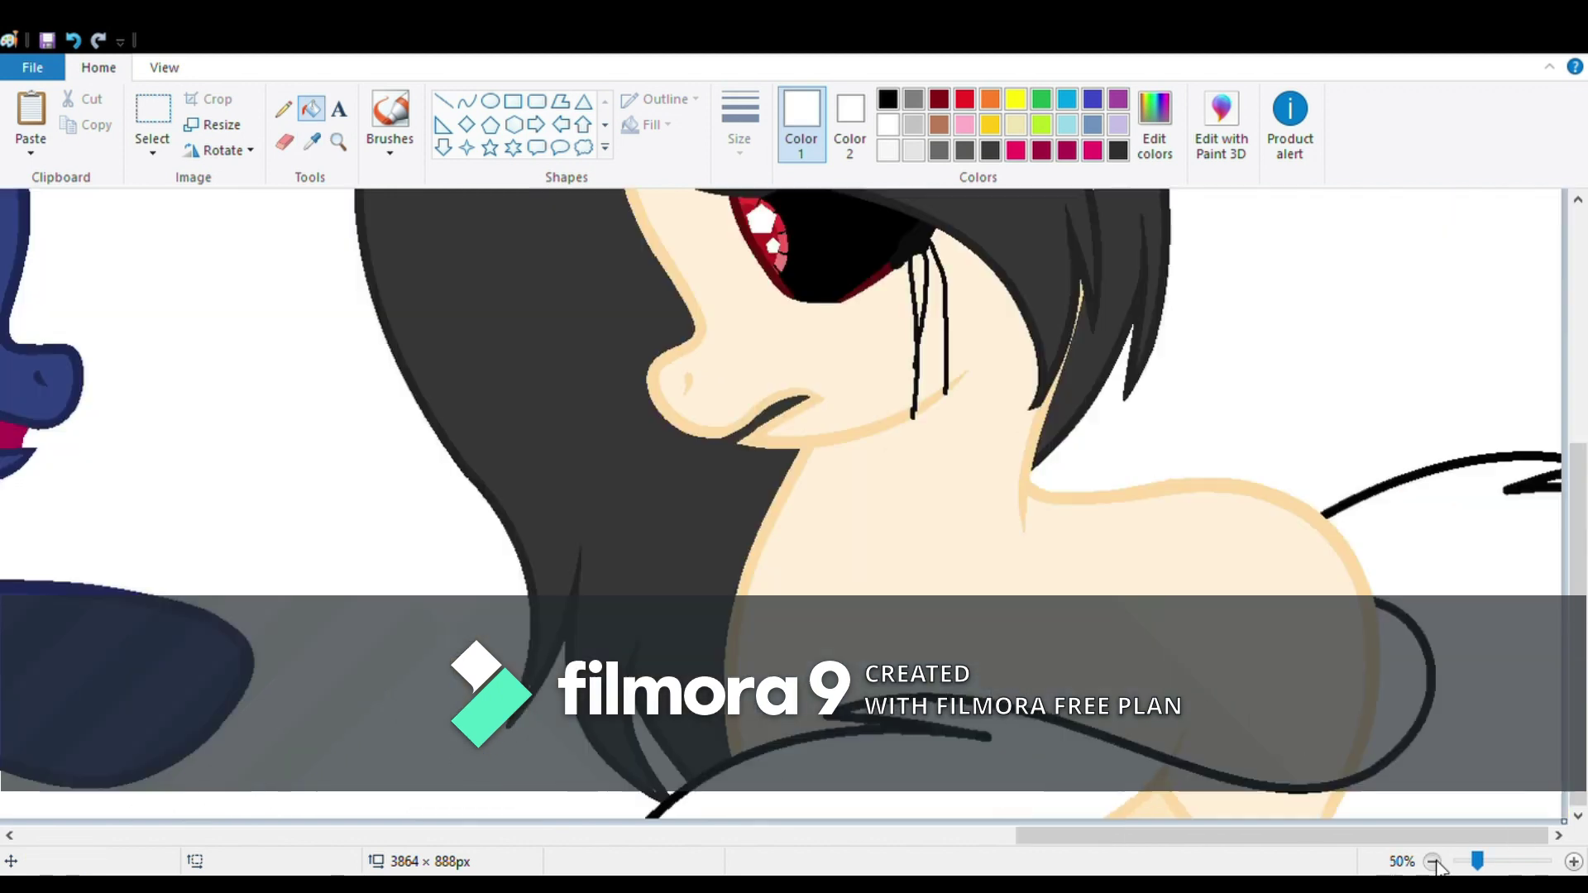
- Taper the tips of the tail's notch over the cream body with white and sampled cream curves
{"action": "left_click", "coordinate": [338, 142]}
{"action": "left_click", "coordinate": [1456, 537]}
{"action": "left_click", "coordinate": [467, 100]}
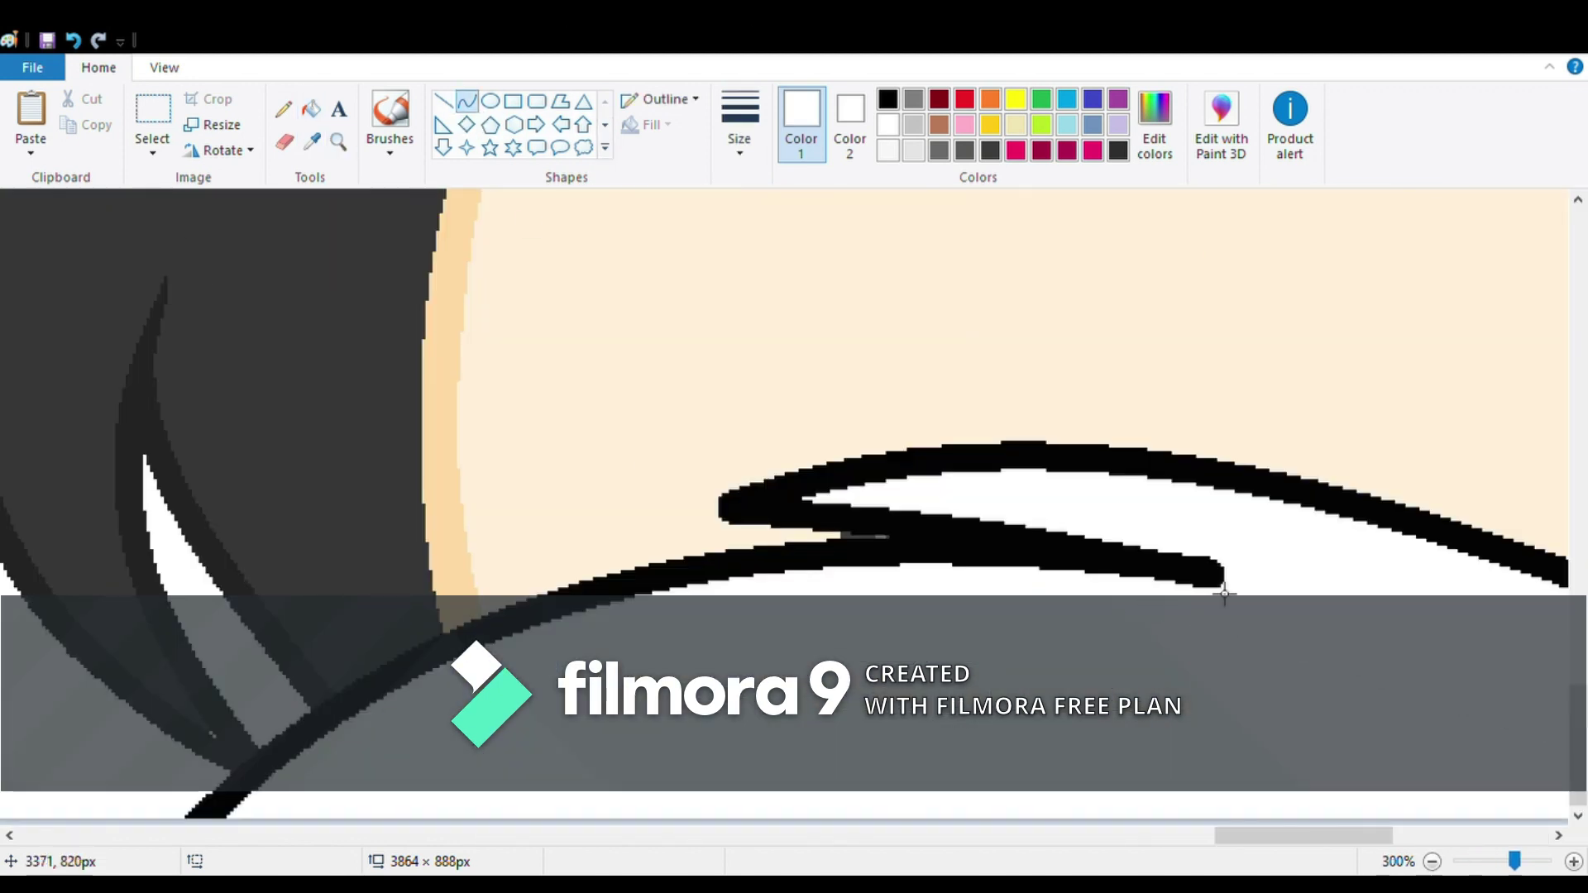
{"action": "left_click_drag", "start_coordinate": [1319, 597], "coordinate": [1140, 539]}
{"action": "left_click", "coordinate": [312, 142]}
{"action": "left_click", "coordinate": [822, 471]}
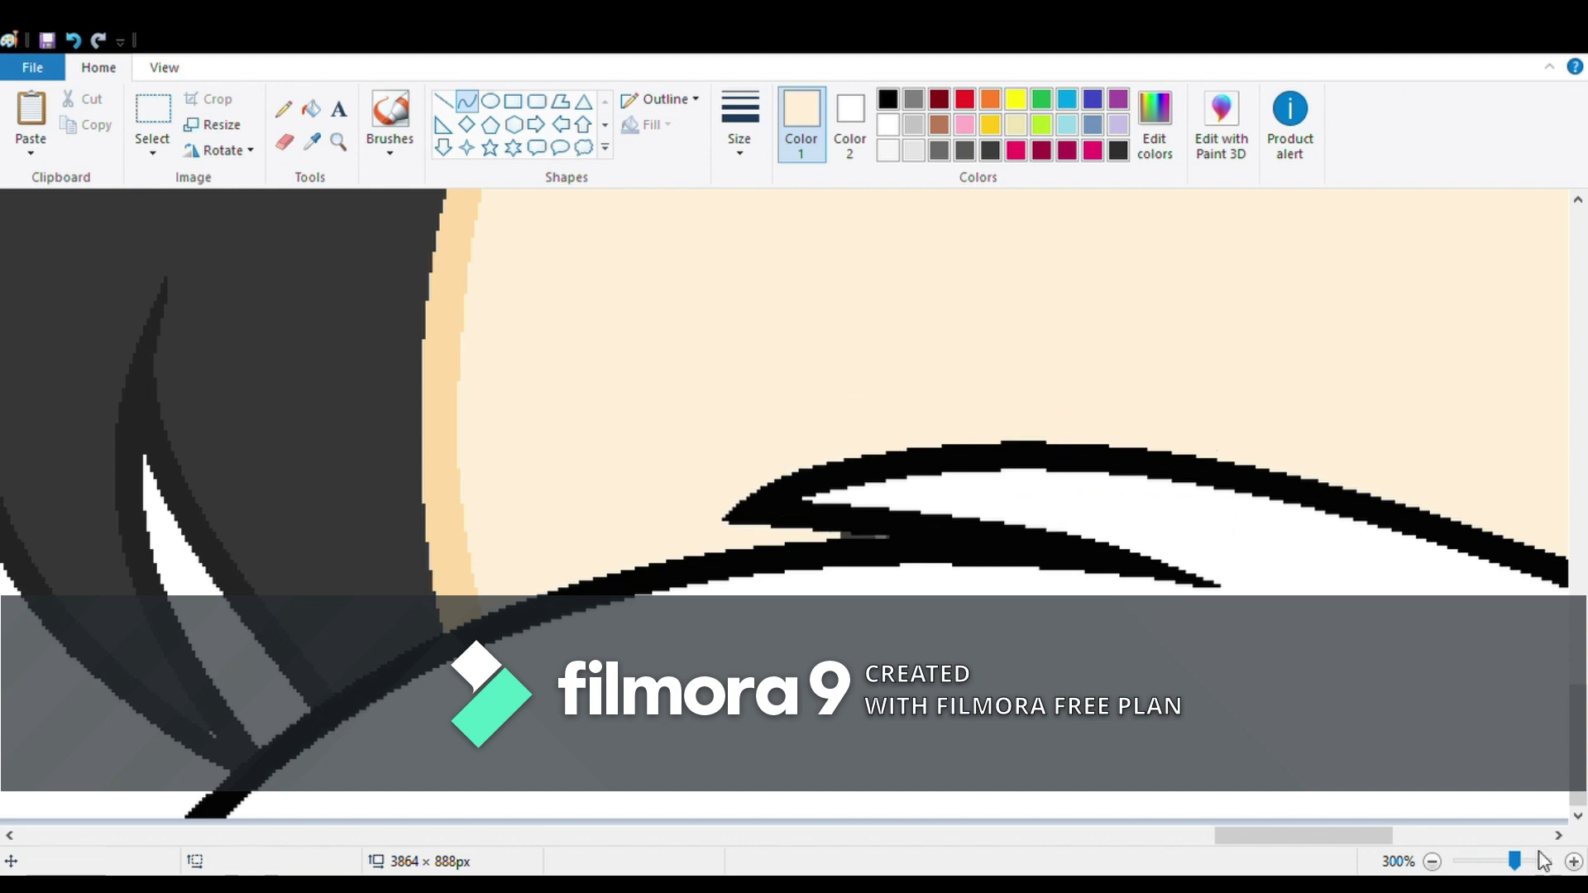
- Taper the tail's notch at the canvas edge and fill the right-hand cream pony's tail with the ear's near-black
{"action": "scroll", "coordinate": [1026, 365], "scroll_direction": "down", "scroll_amount": 2}
{"action": "left_click", "coordinate": [1447, 537]}
{"action": "left_click", "coordinate": [468, 101]}
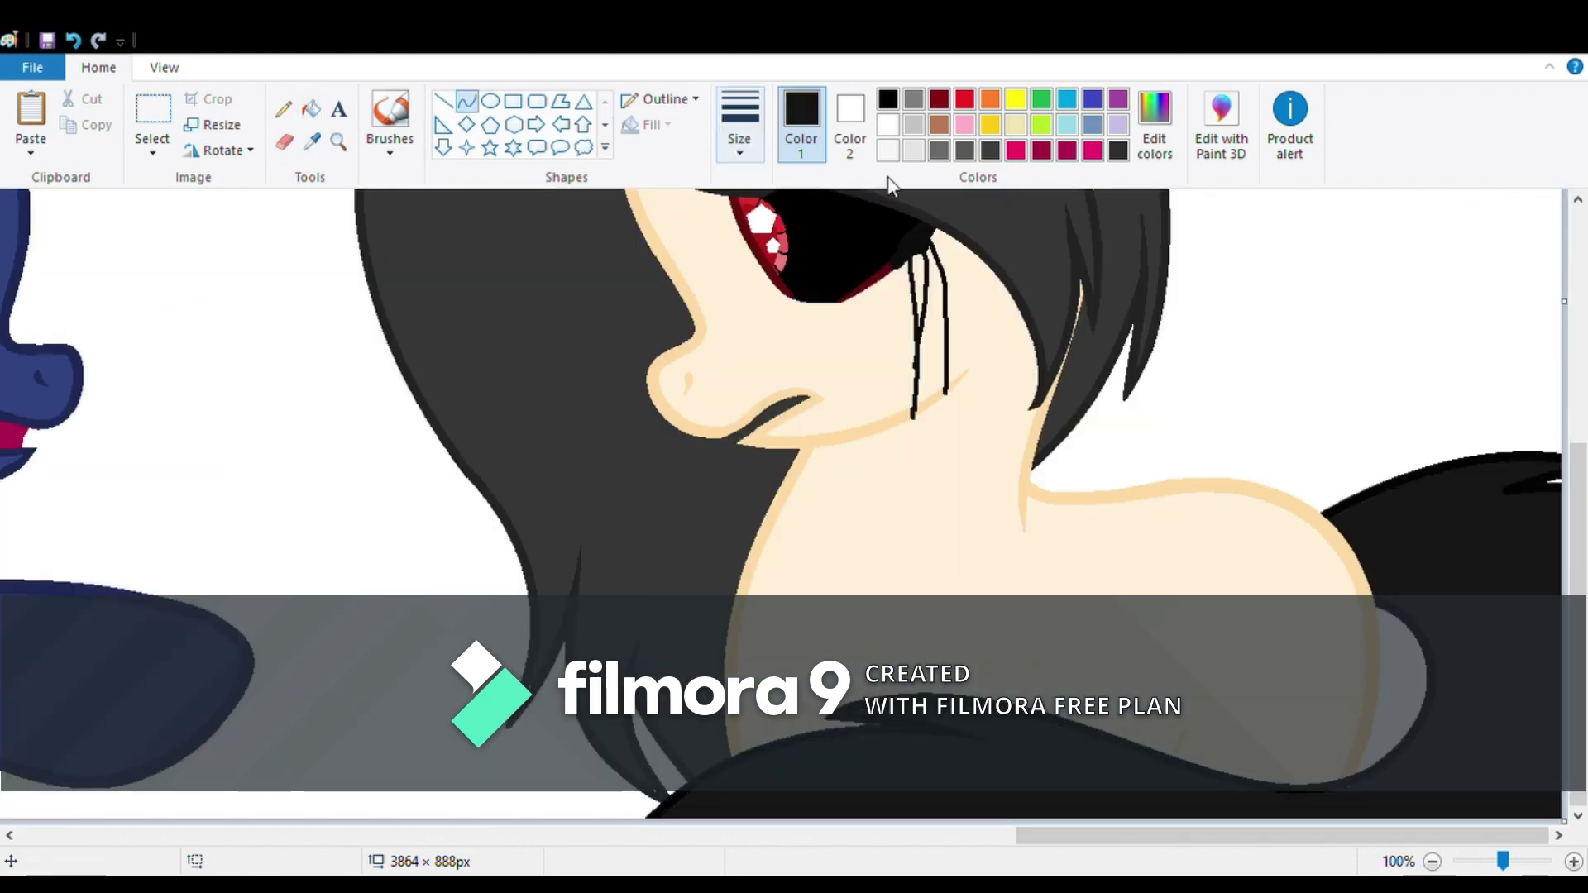
{"action": "left_click", "coordinate": [1431, 862]}
{"action": "left_click", "coordinate": [1431, 861]}
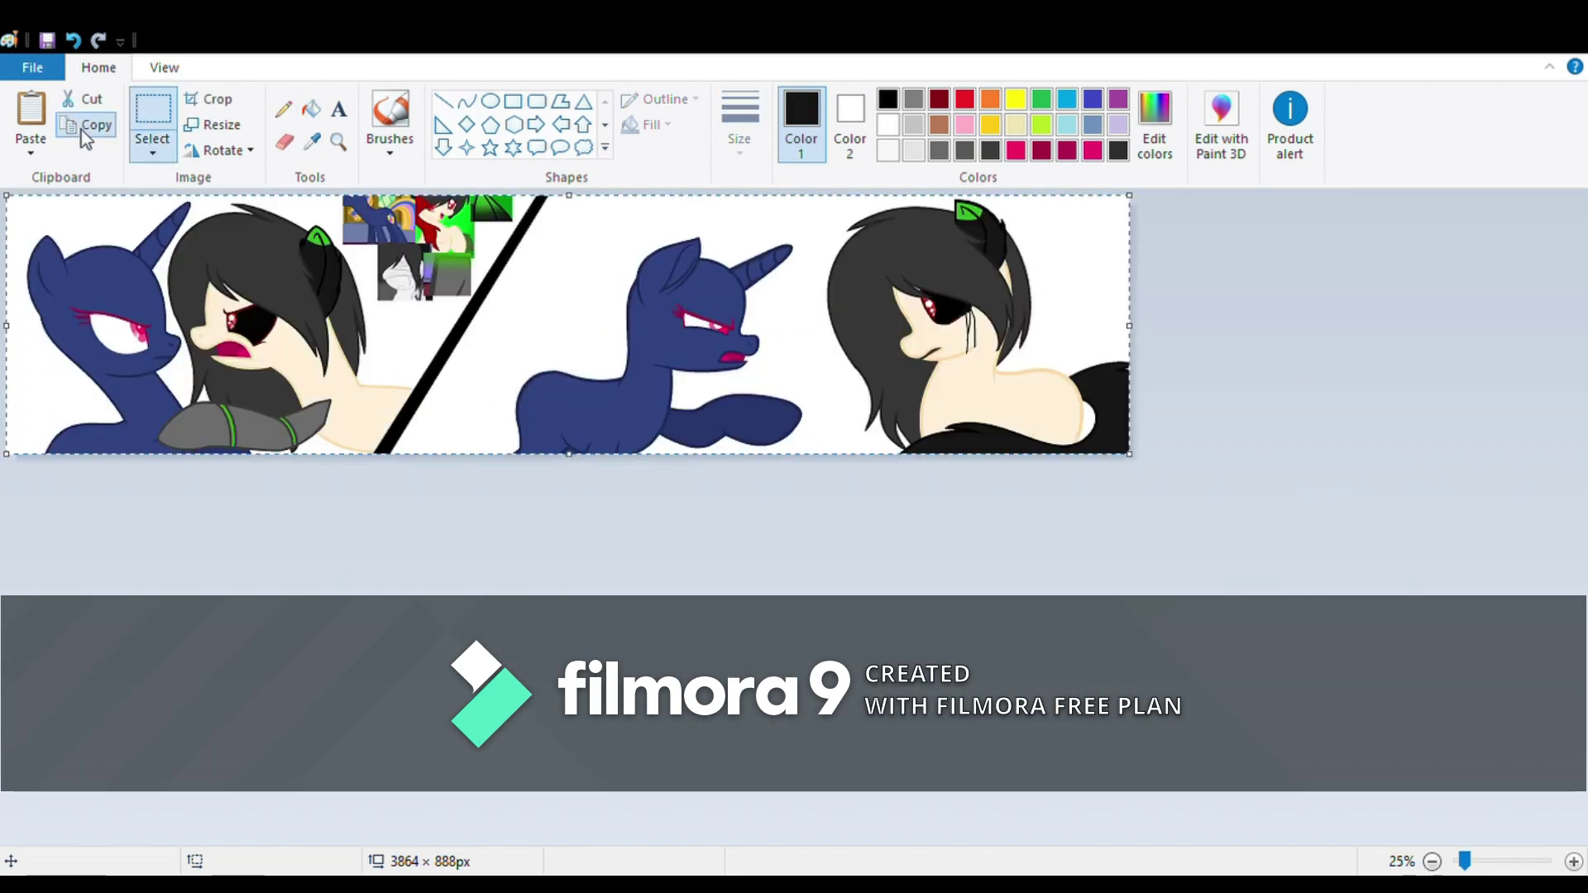
- Sample the ear's green, divide off the tail's end with a curve about 114 × 213 px, and fill that end green
{"action": "left_click", "coordinate": [338, 141]}
{"action": "left_click", "coordinate": [937, 282]}
{"action": "left_click", "coordinate": [312, 141]}
{"action": "left_click", "coordinate": [951, 266]}
{"action": "scroll", "coordinate": [1092, 710], "scroll_direction": "down", "scroll_amount": 5}
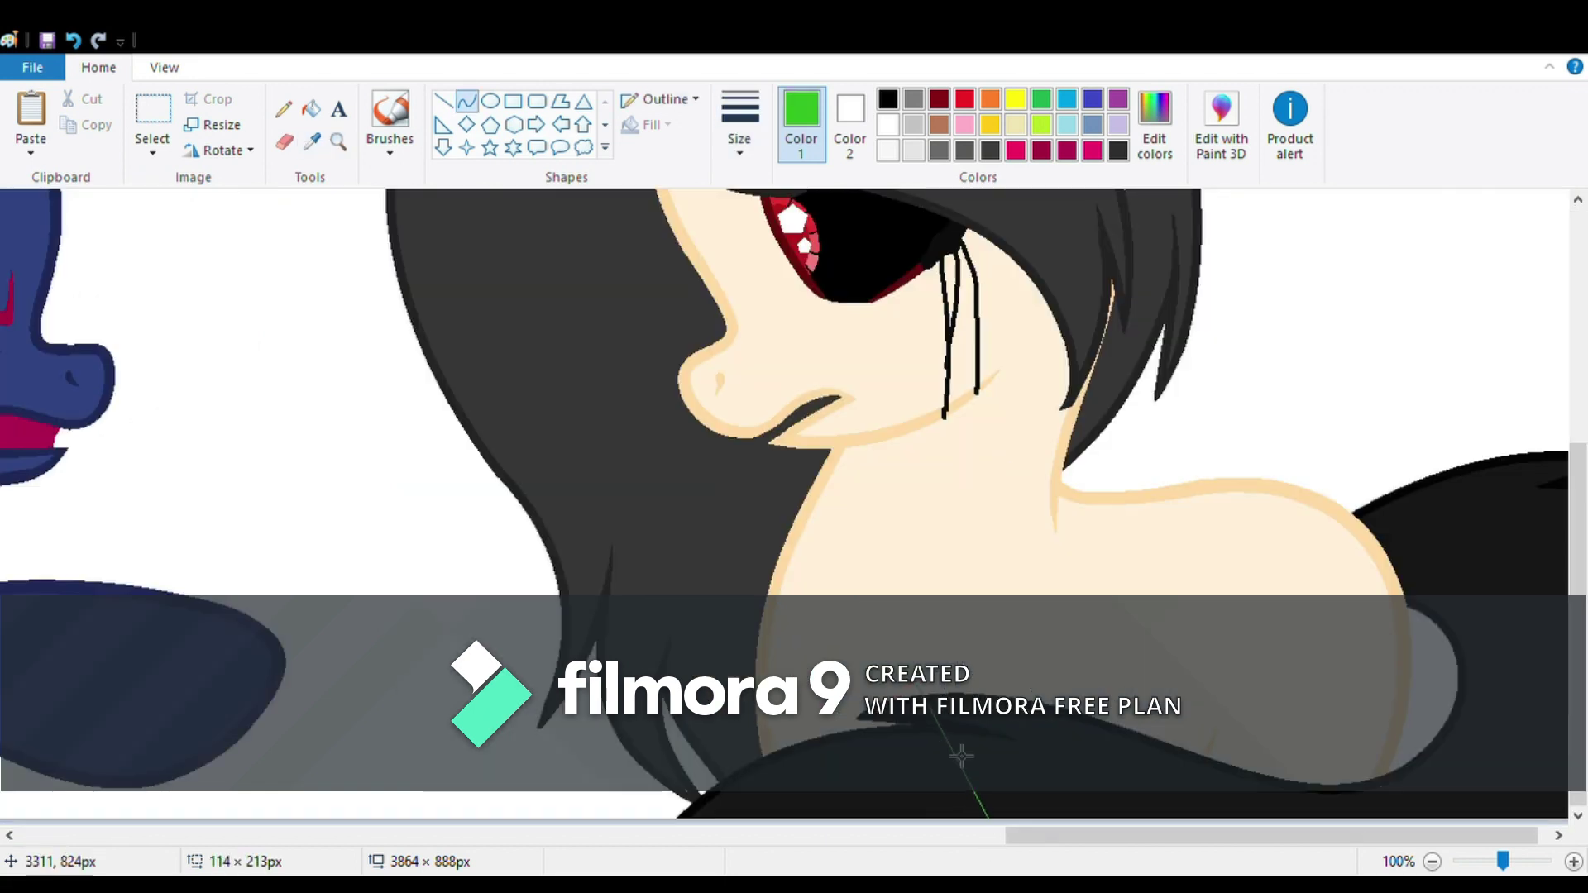
{"action": "left_click", "coordinate": [1432, 862]}
{"action": "left_click", "coordinate": [1432, 862]}
{"action": "left_click", "coordinate": [1431, 862]}
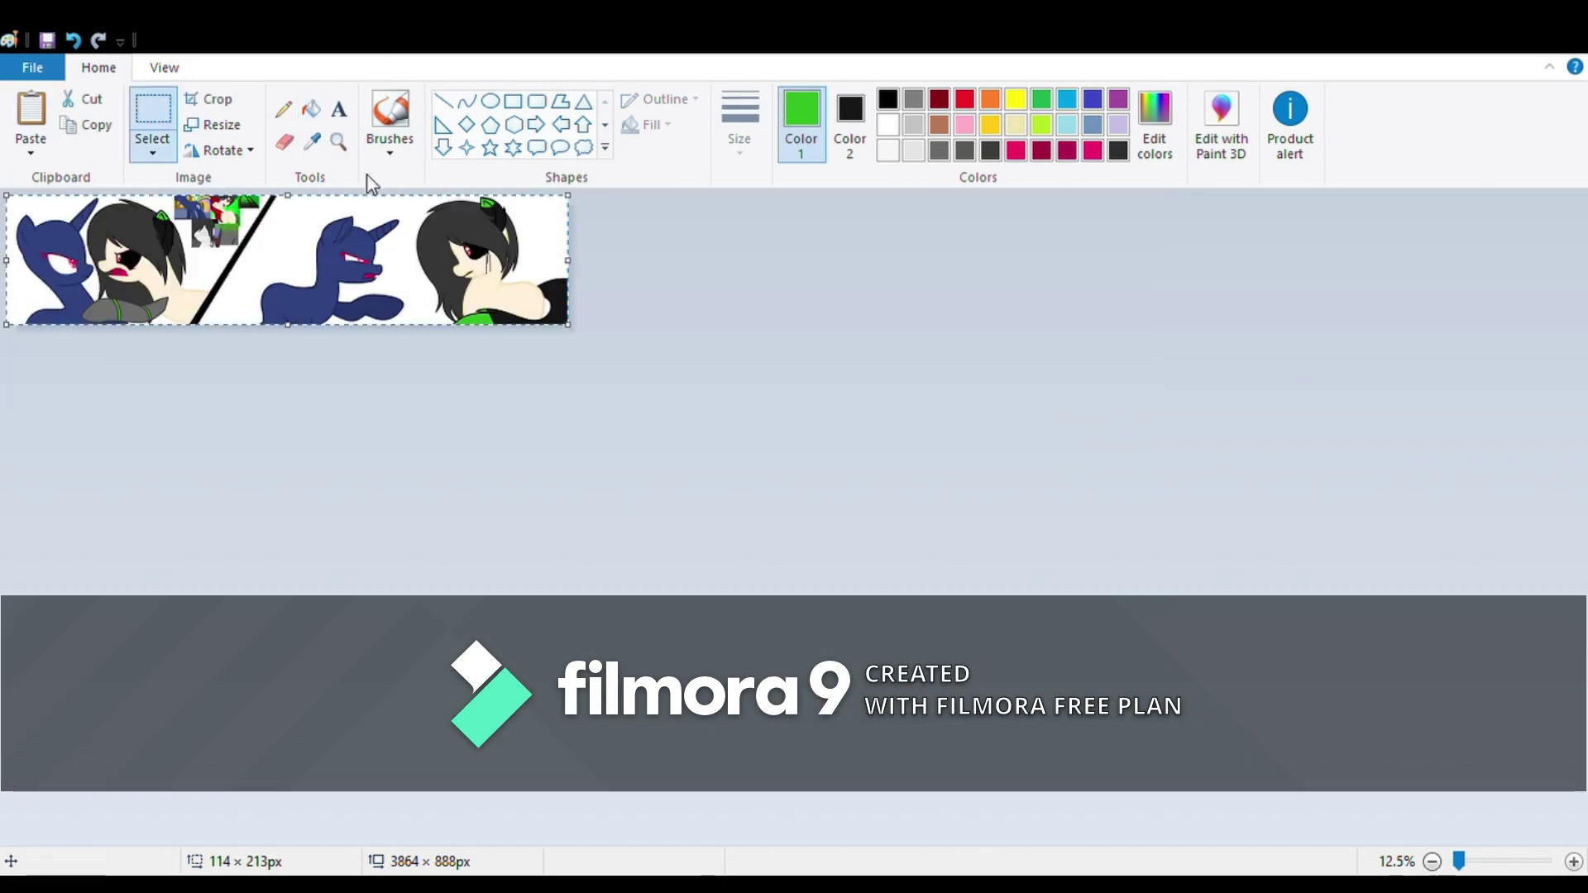
- Set the second colour to white and sample the orange tail outline colour from the blue reference pony
{"action": "left_click", "coordinate": [338, 142]}
{"action": "left_click", "coordinate": [446, 273]}
{"action": "left_click", "coordinate": [851, 464]}
{"action": "right_click", "coordinate": [518, 504]}
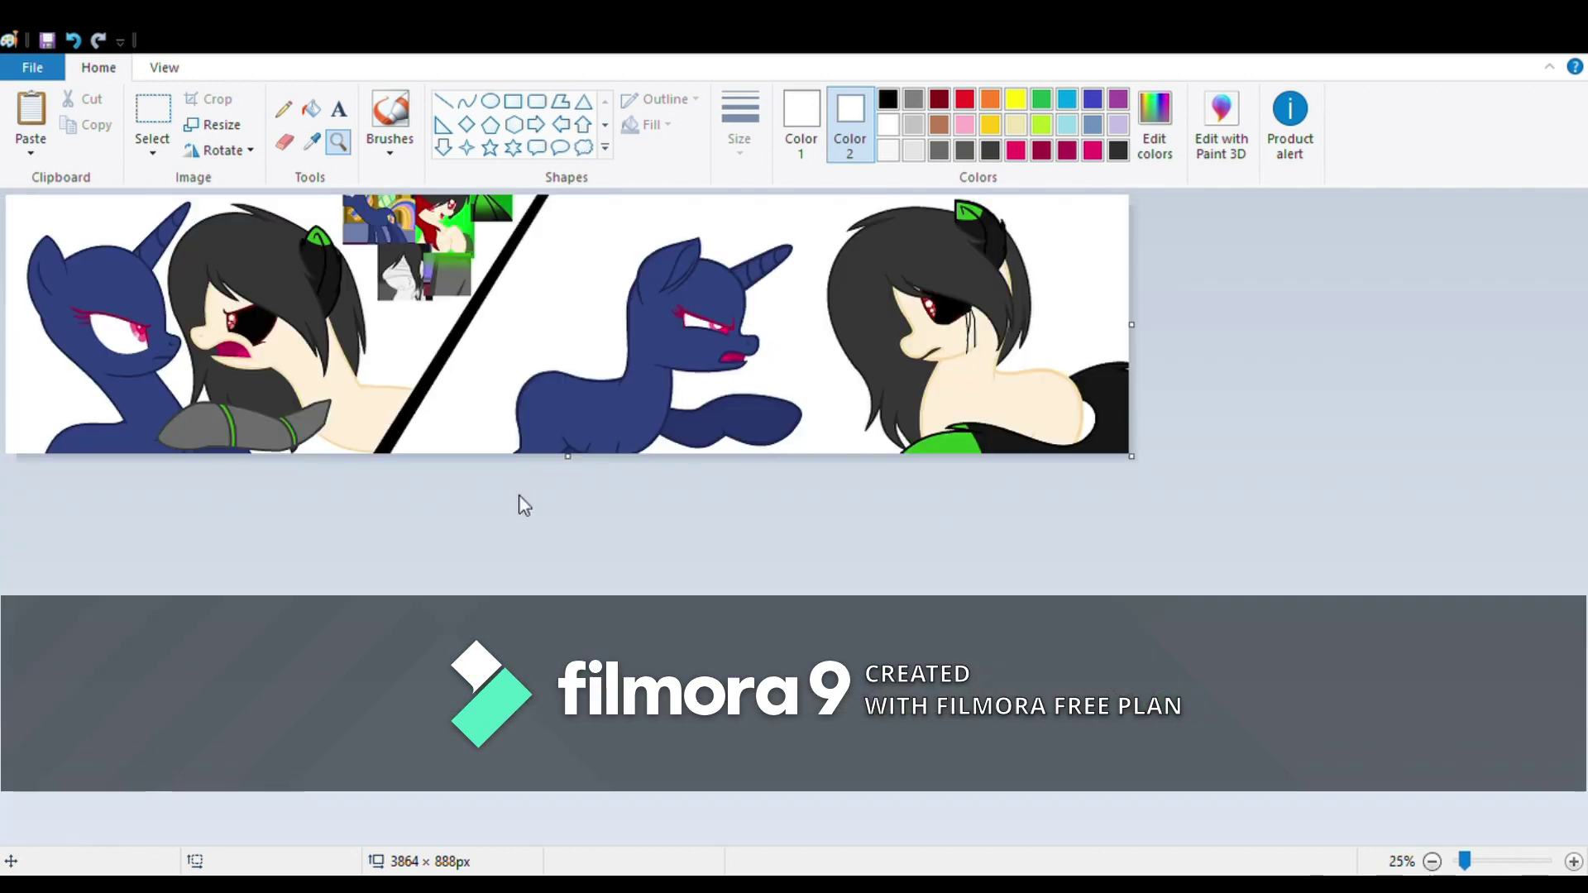
{"action": "left_click", "coordinate": [518, 504]}
{"action": "left_click", "coordinate": [966, 318]}
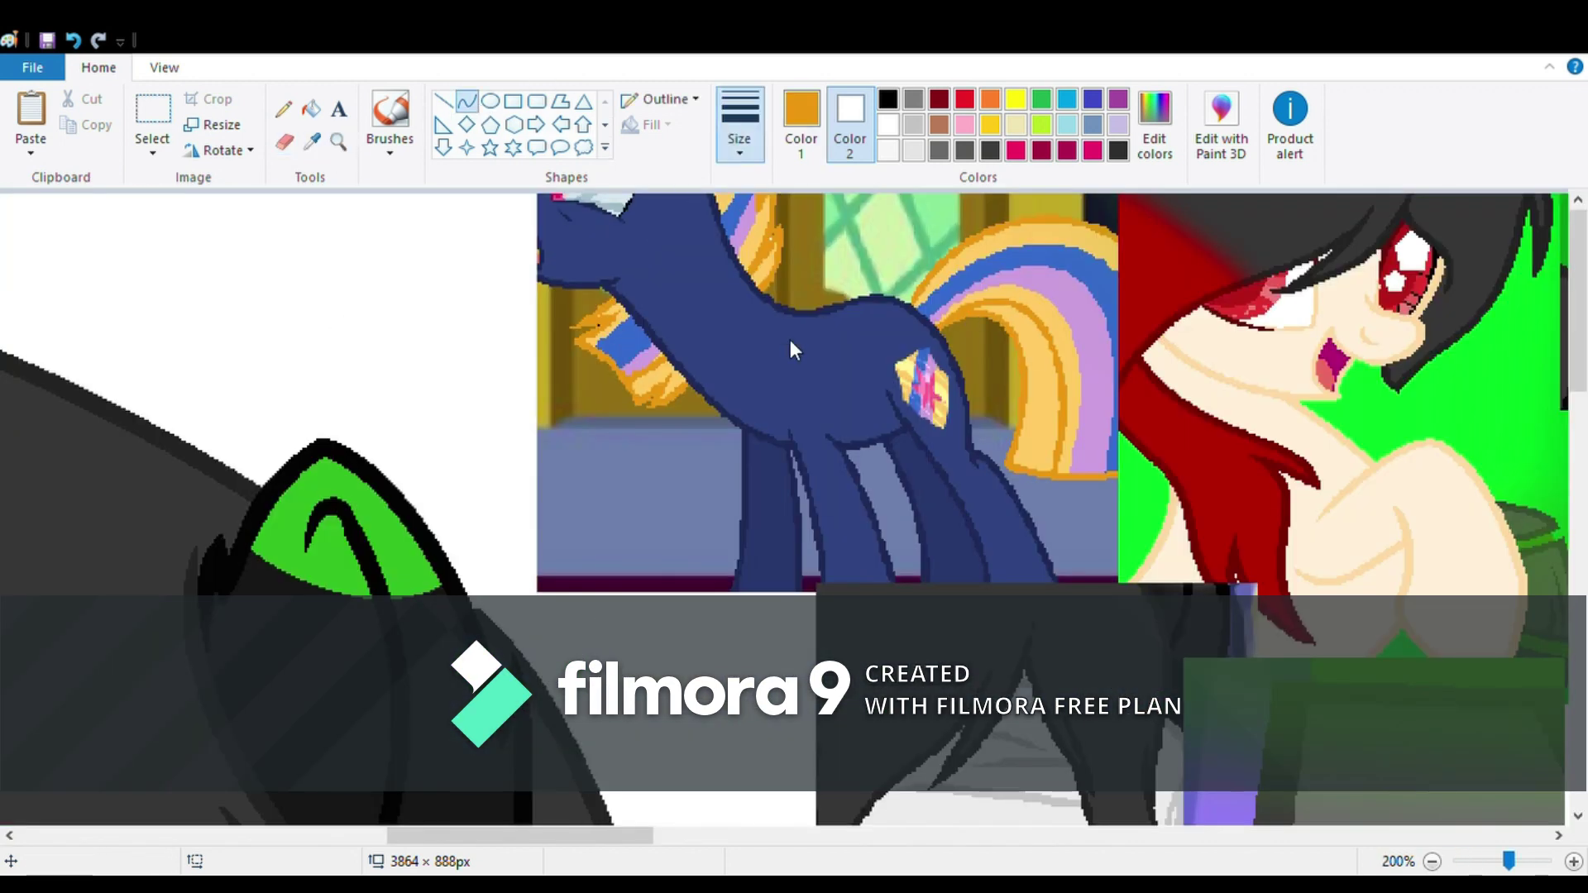
{"action": "scroll", "coordinate": [787, 344], "scroll_direction": "down", "scroll_amount": 1}
- Try orange curves for the tails of the right-hand and left-hand blue ponies
{"action": "mouse_move", "coordinate": [1050, 500]}
{"action": "left_mouse_down"}
{"action": "mouse_move", "coordinate": [755, 331]}
{"action": "mouse_move", "coordinate": [819, 331]}
{"action": "left_mouse_up"}
{"action": "left_click_drag", "start_coordinate": [996, 547], "coordinate": [702, 814]}
{"action": "mouse_move", "coordinate": [811, 567]}
{"action": "left_mouse_down"}
{"action": "mouse_move", "coordinate": [1025, 535]}
{"action": "mouse_move", "coordinate": [946, 507]}
{"action": "mouse_move", "coordinate": [716, 597]}
{"action": "mouse_move", "coordinate": [737, 638]}
{"action": "mouse_move", "coordinate": [715, 629]}
{"action": "left_mouse_up"}
{"action": "left_click_drag", "start_coordinate": [870, 837], "coordinate": [503, 842]}
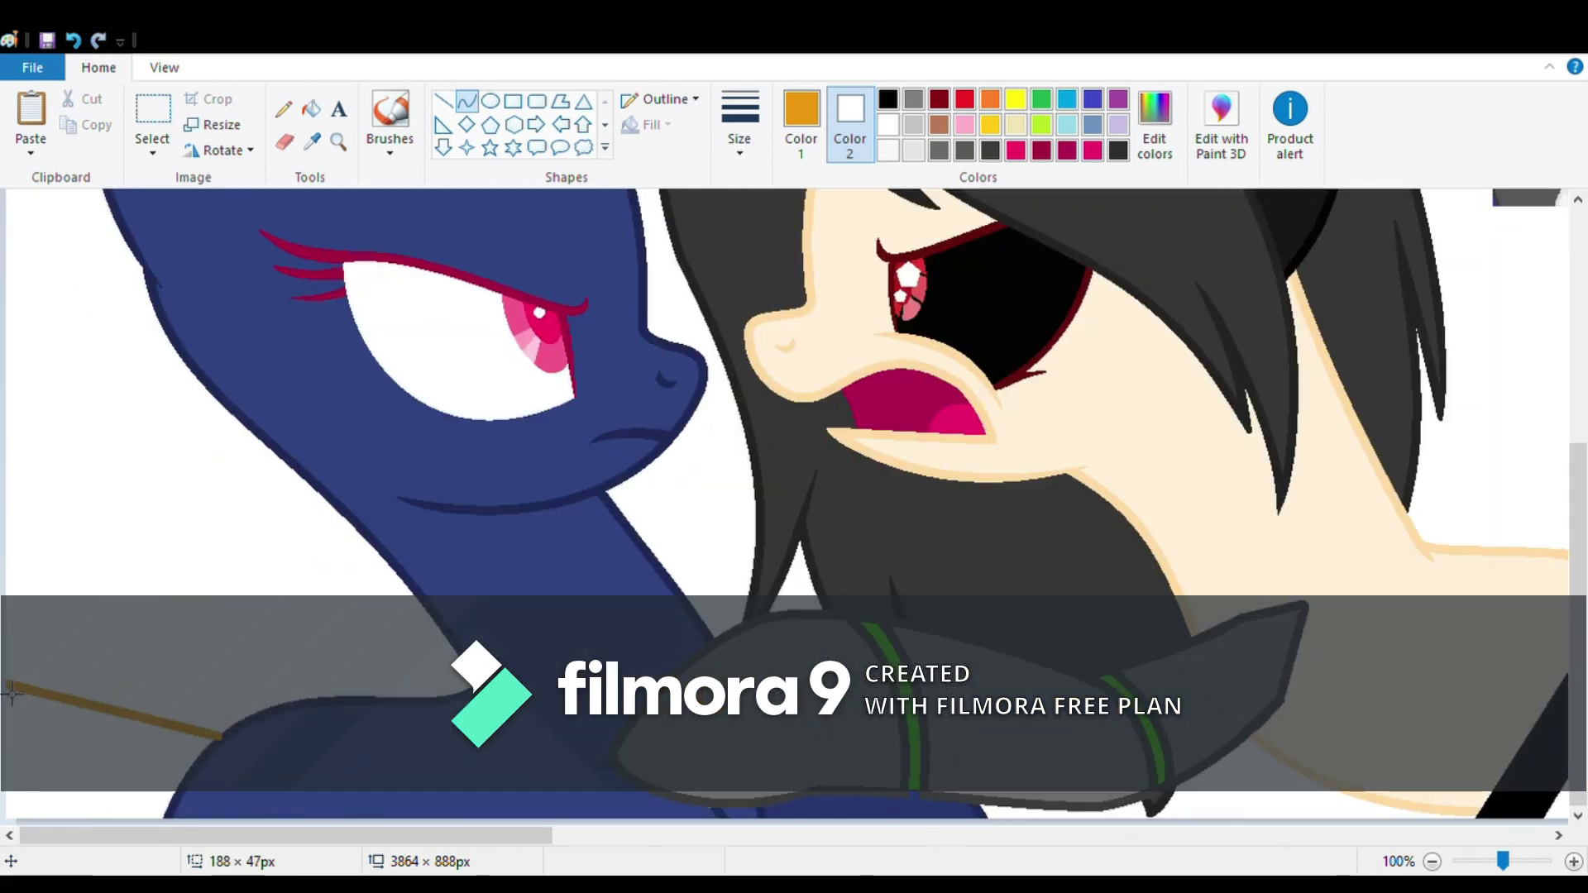
{"action": "scroll", "coordinate": [69, 41], "scroll_direction": "down", "scroll_amount": 1}
{"action": "left_click", "coordinate": [72, 40]}
{"action": "left_click", "coordinate": [72, 40]}
{"action": "scroll", "coordinate": [72, 40], "scroll_direction": "down", "scroll_amount": 1}
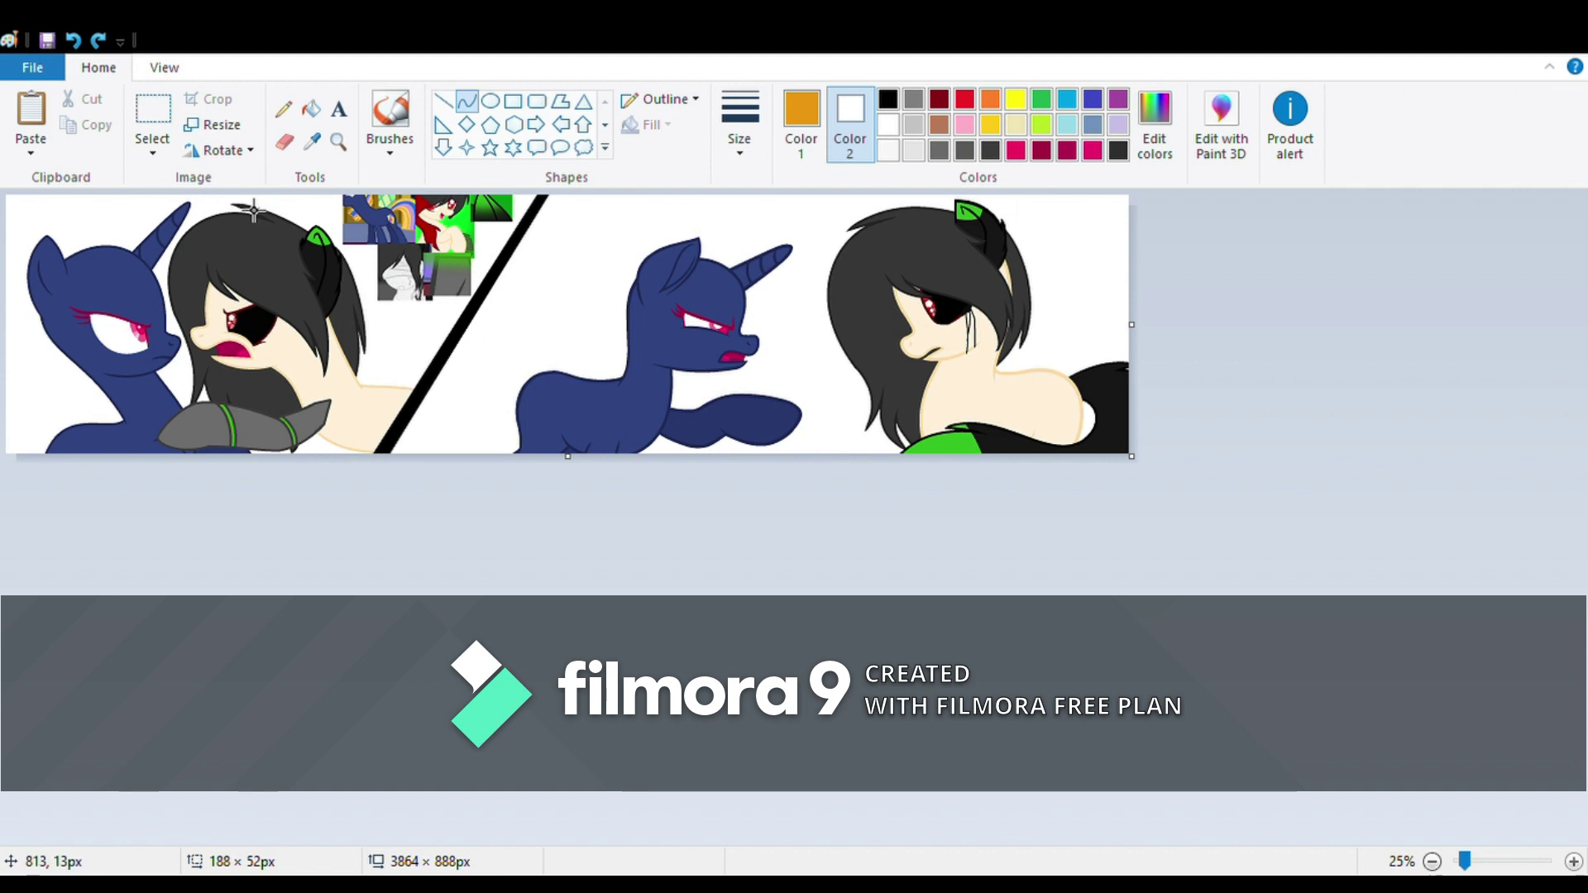
- Outline the right-hand blue pony's tail with orange curves sweeping from its rump, the upper one about 269 × 165 px
{"action": "left_click", "coordinate": [338, 142]}
{"action": "left_click", "coordinate": [496, 418]}
{"action": "left_click_drag", "start_coordinate": [814, 534], "coordinate": [500, 340]}
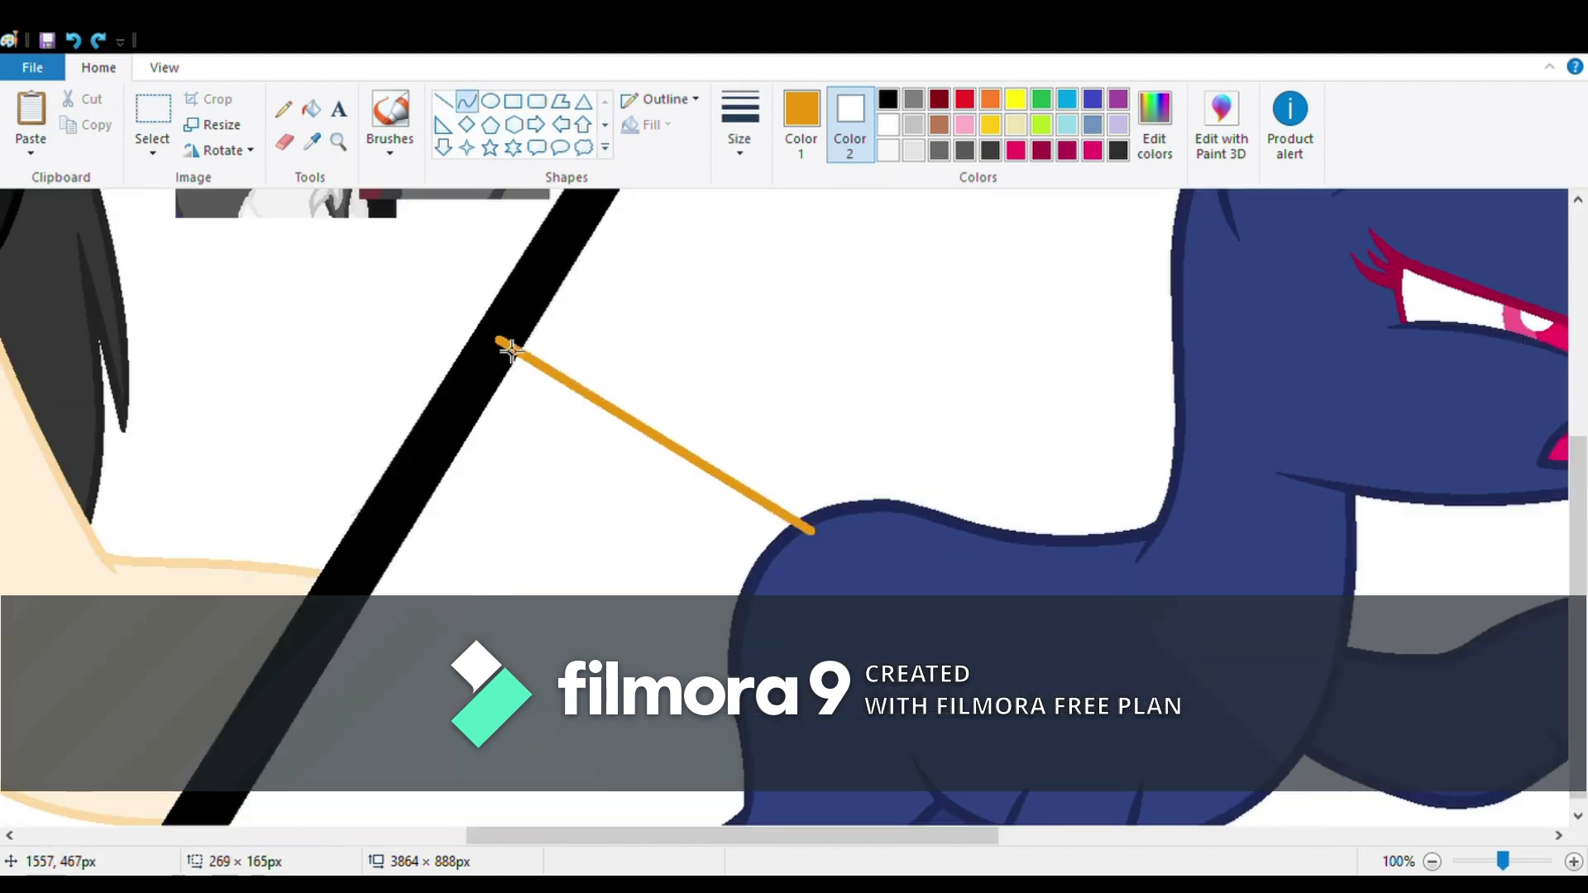
{"action": "left_click_drag", "start_coordinate": [657, 436], "coordinate": [616, 352]}
{"action": "left_click_drag", "start_coordinate": [780, 573], "coordinate": [430, 818]}
{"action": "left_click_drag", "start_coordinate": [596, 700], "coordinate": [596, 516]}
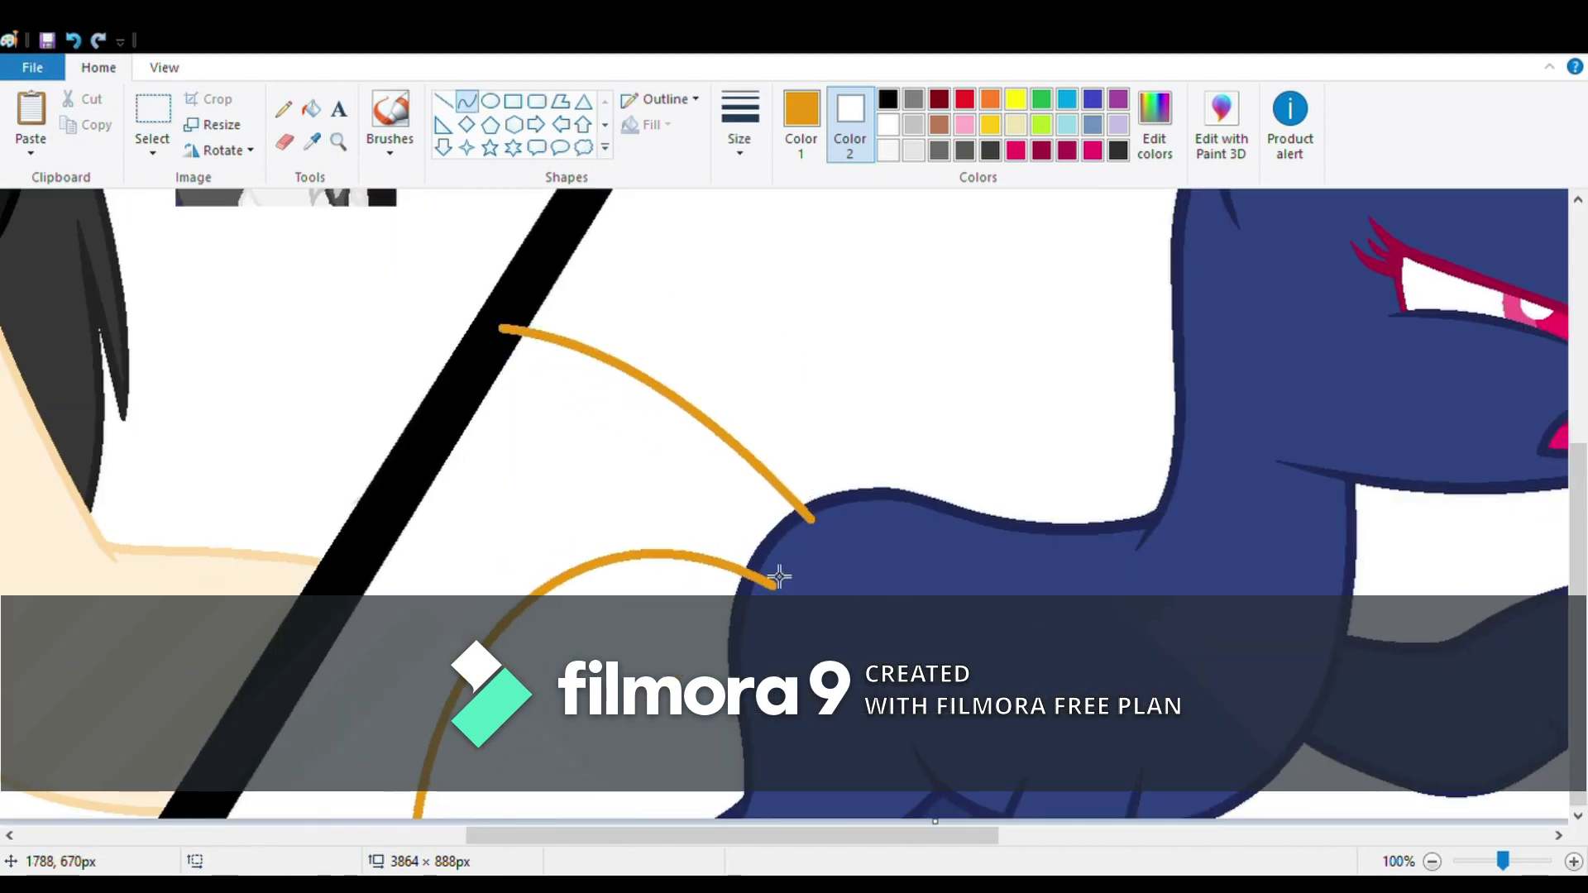
{"action": "left_click_drag", "start_coordinate": [378, 639], "coordinate": [372, 728]}
- Draw a bent orange tail curve from the left-hand blue pony's rump to the canvas edge
{"action": "left_click_drag", "start_coordinate": [733, 835], "coordinate": [285, 835]}
{"action": "left_click_drag", "start_coordinate": [6, 718], "coordinate": [207, 798]}
{"action": "left_click_drag", "start_coordinate": [91, 727], "coordinate": [134, 776]}
{"action": "scroll", "coordinate": [134, 775], "scroll_direction": "down", "scroll_amount": 3}
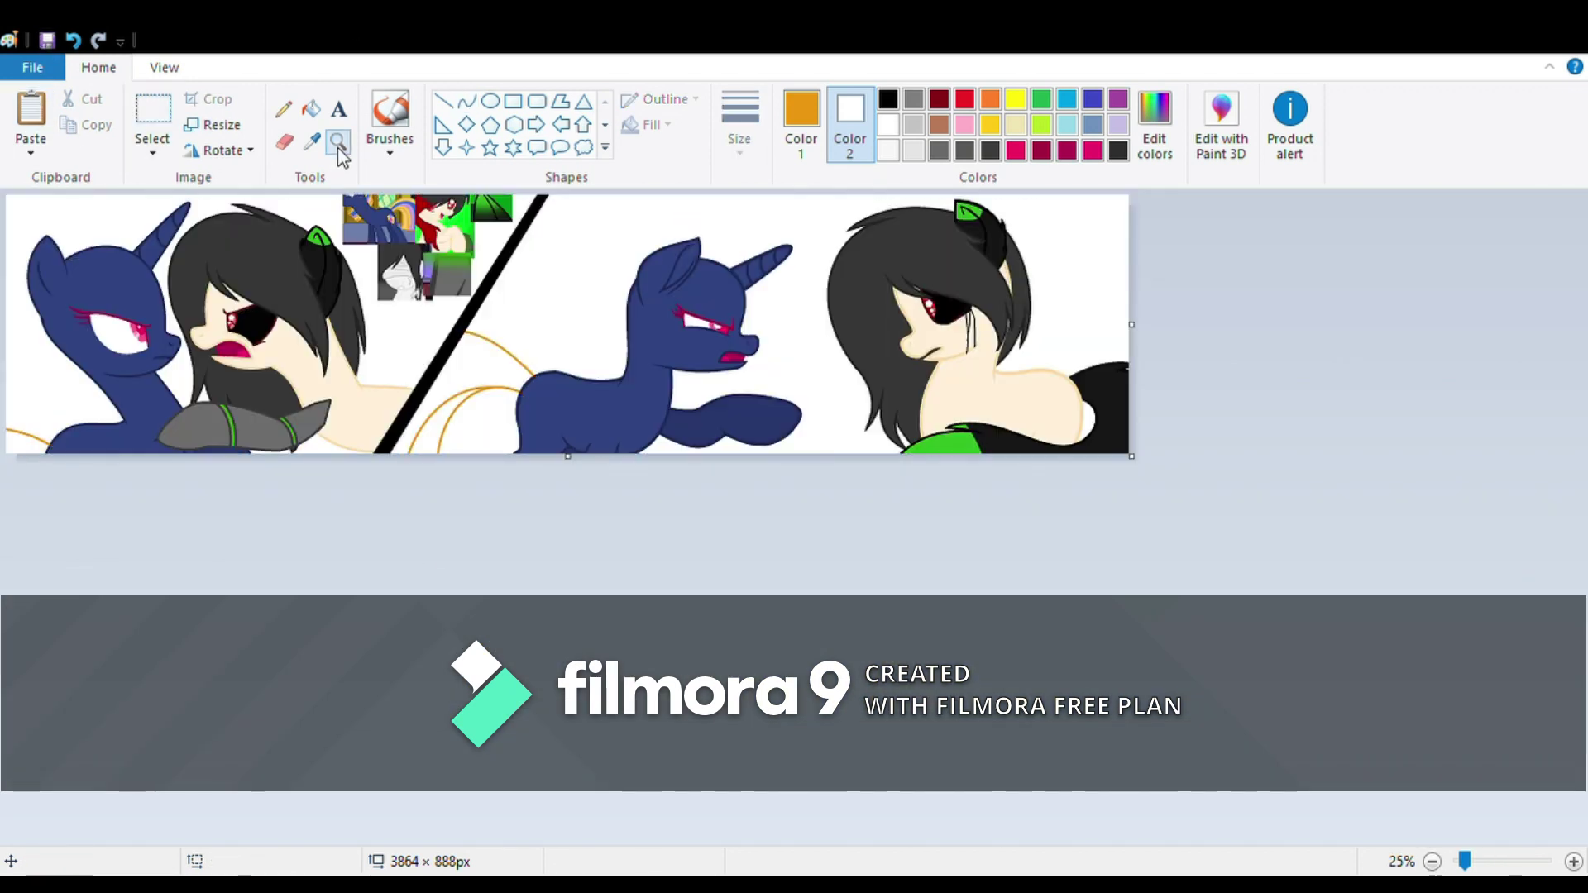
- Fill the outlined tails of both blue ponies with light orange
{"action": "scroll", "coordinate": [337, 148], "scroll_direction": "up", "scroll_amount": 3}
{"action": "left_click", "coordinate": [311, 108]}
{"action": "scroll", "coordinate": [594, 265], "scroll_direction": "down", "scroll_amount": 5}
{"action": "left_click_drag", "start_coordinate": [773, 835], "coordinate": [418, 835]}
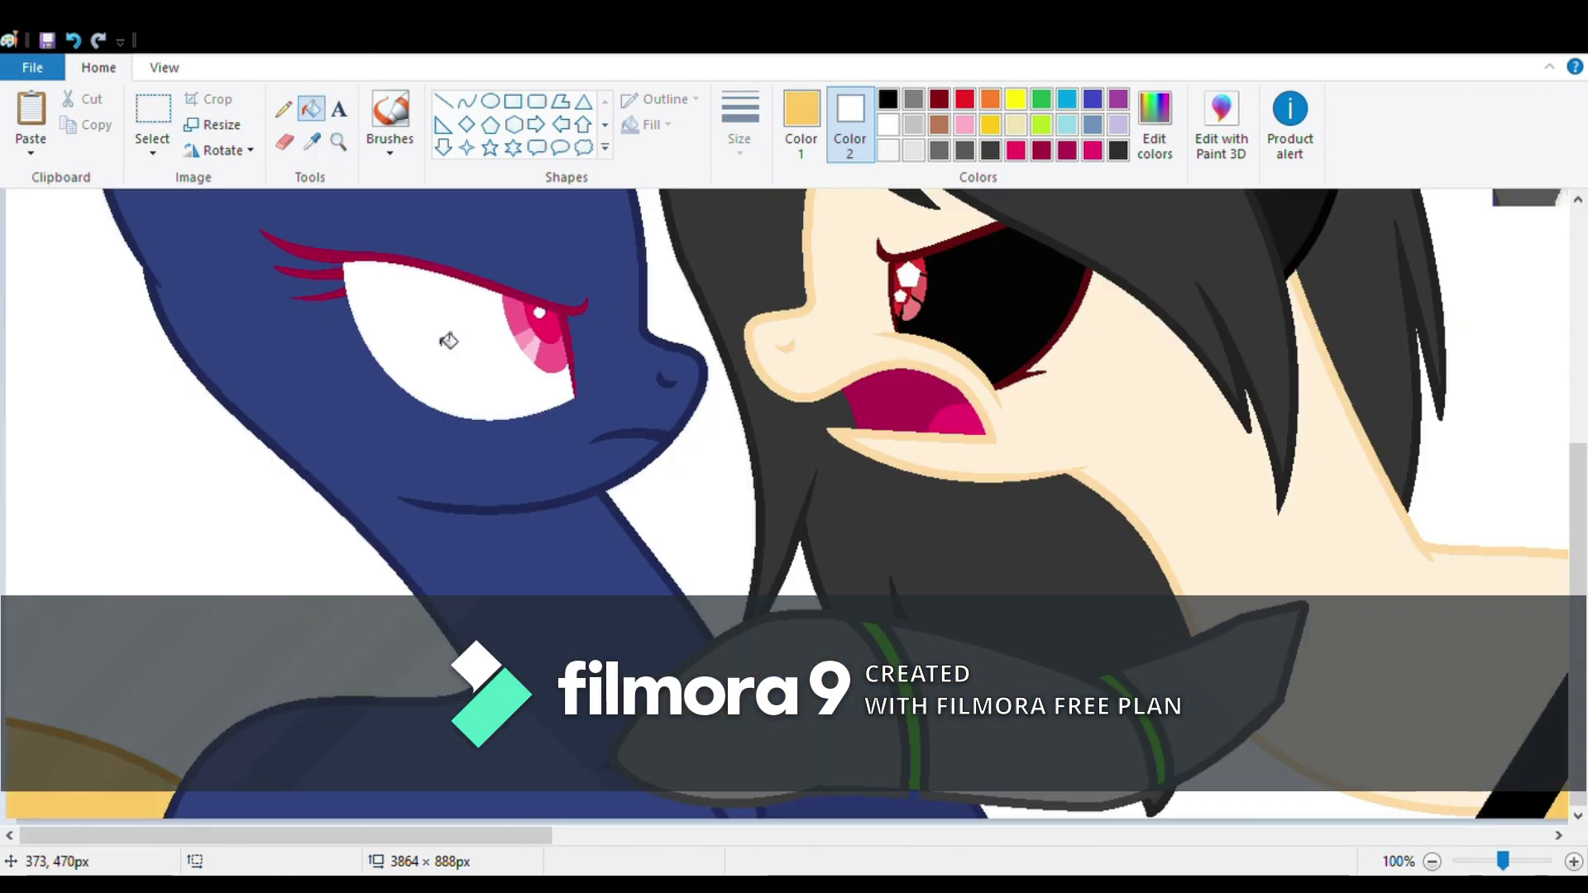
- Outline the left-hand blue pony's fringe with orange curves from the ear past the horn to pointed tips over the black-haired pony's face
{"action": "left_click", "coordinate": [467, 100]}
{"action": "scroll", "coordinate": [278, 530], "scroll_direction": "up", "scroll_amount": 5}
{"action": "left_click_drag", "start_coordinate": [203, 386], "coordinate": [657, 282]}
{"action": "left_click_drag", "start_coordinate": [405, 306], "coordinate": [391, 269]}
{"action": "left_click", "coordinate": [529, 266]}
{"action": "left_click_drag", "start_coordinate": [710, 304], "coordinate": [845, 636]}
{"action": "left_click_drag", "start_coordinate": [769, 459], "coordinate": [859, 488]}
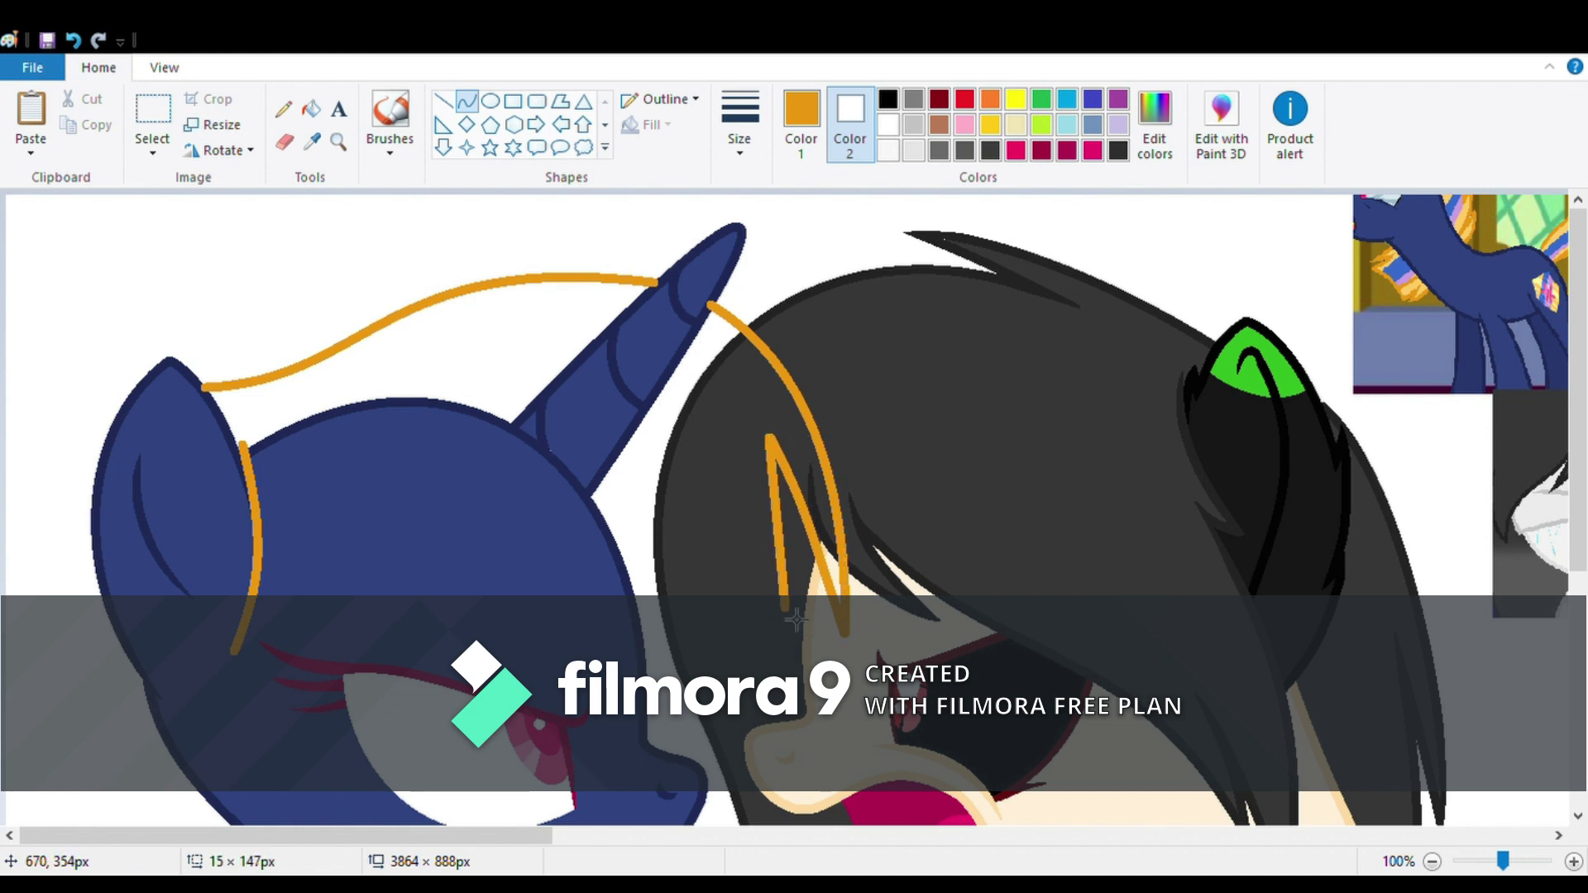
- Close the fringe's lower edge with a wavy orange curve and add two curved strand lines beside the ear
{"action": "left_click_drag", "start_coordinate": [235, 654], "coordinate": [784, 602]}
{"action": "left_click_drag", "start_coordinate": [509, 628], "coordinate": [596, 569]}
{"action": "left_click_drag", "start_coordinate": [358, 633], "coordinate": [286, 648]}
{"action": "left_click_drag", "start_coordinate": [291, 377], "coordinate": [403, 621]}
{"action": "scroll", "coordinate": [525, 218], "scroll_direction": "down", "scroll_amount": 3}
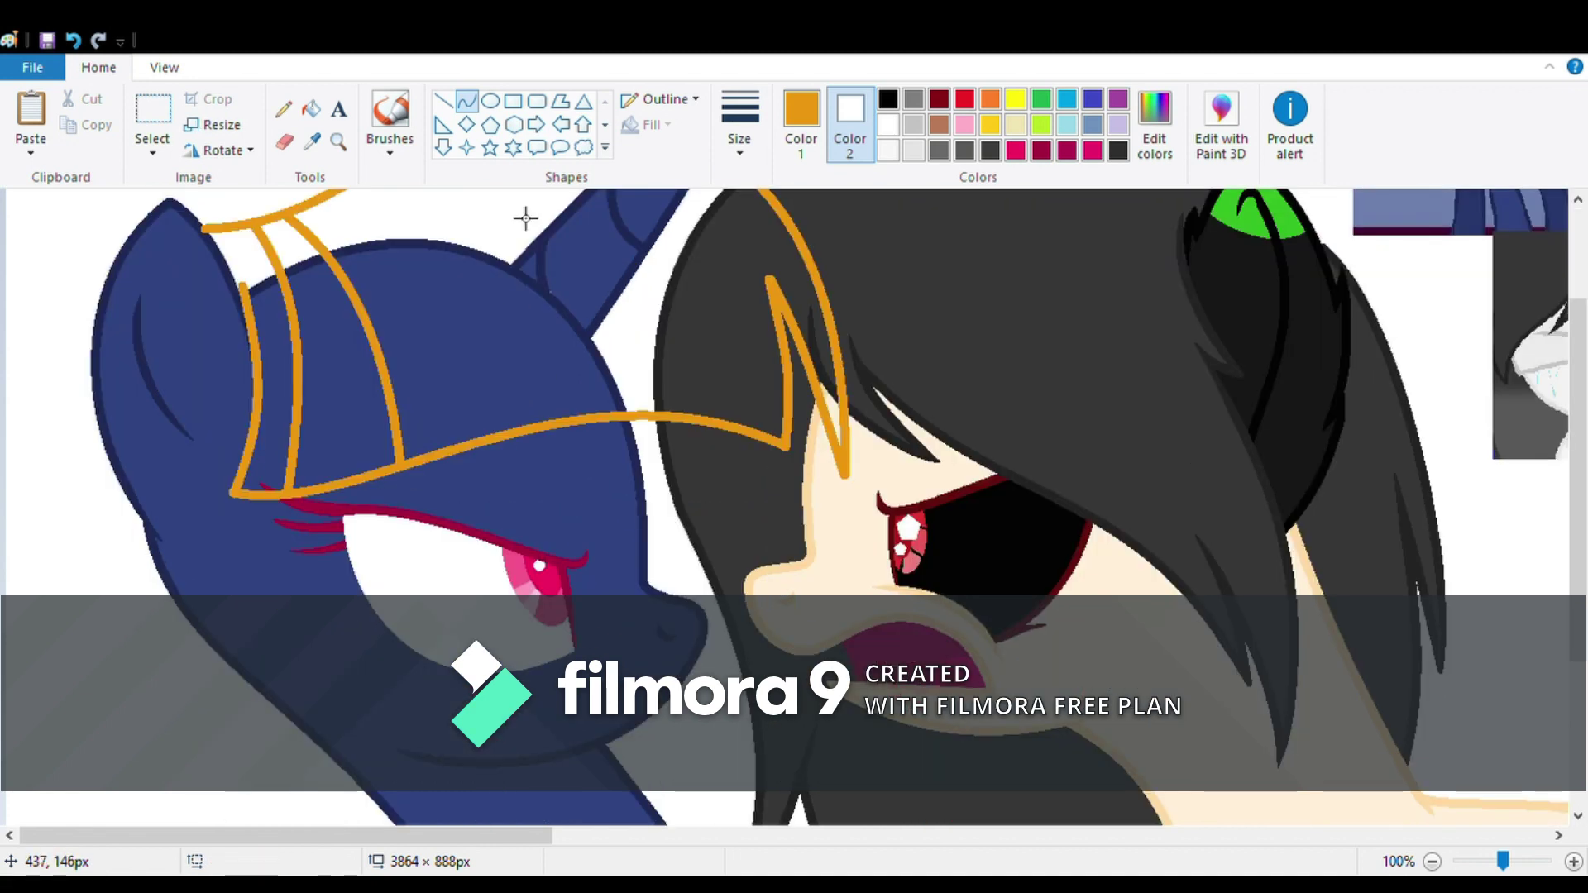
- Outline the left-hand blue pony's lower mane in orange around the cheek, down the neck and out to a point behind it
{"action": "scroll", "coordinate": [525, 217], "scroll_direction": "down", "scroll_amount": 3}
{"action": "mouse_move", "coordinate": [141, 271]}
{"action": "left_mouse_down"}
{"action": "mouse_move", "coordinate": [360, 364]}
{"action": "mouse_move", "coordinate": [309, 411]}
{"action": "mouse_move", "coordinate": [372, 372]}
{"action": "mouse_move", "coordinate": [530, 564]}
{"action": "mouse_move", "coordinate": [462, 625]}
{"action": "left_mouse_up"}
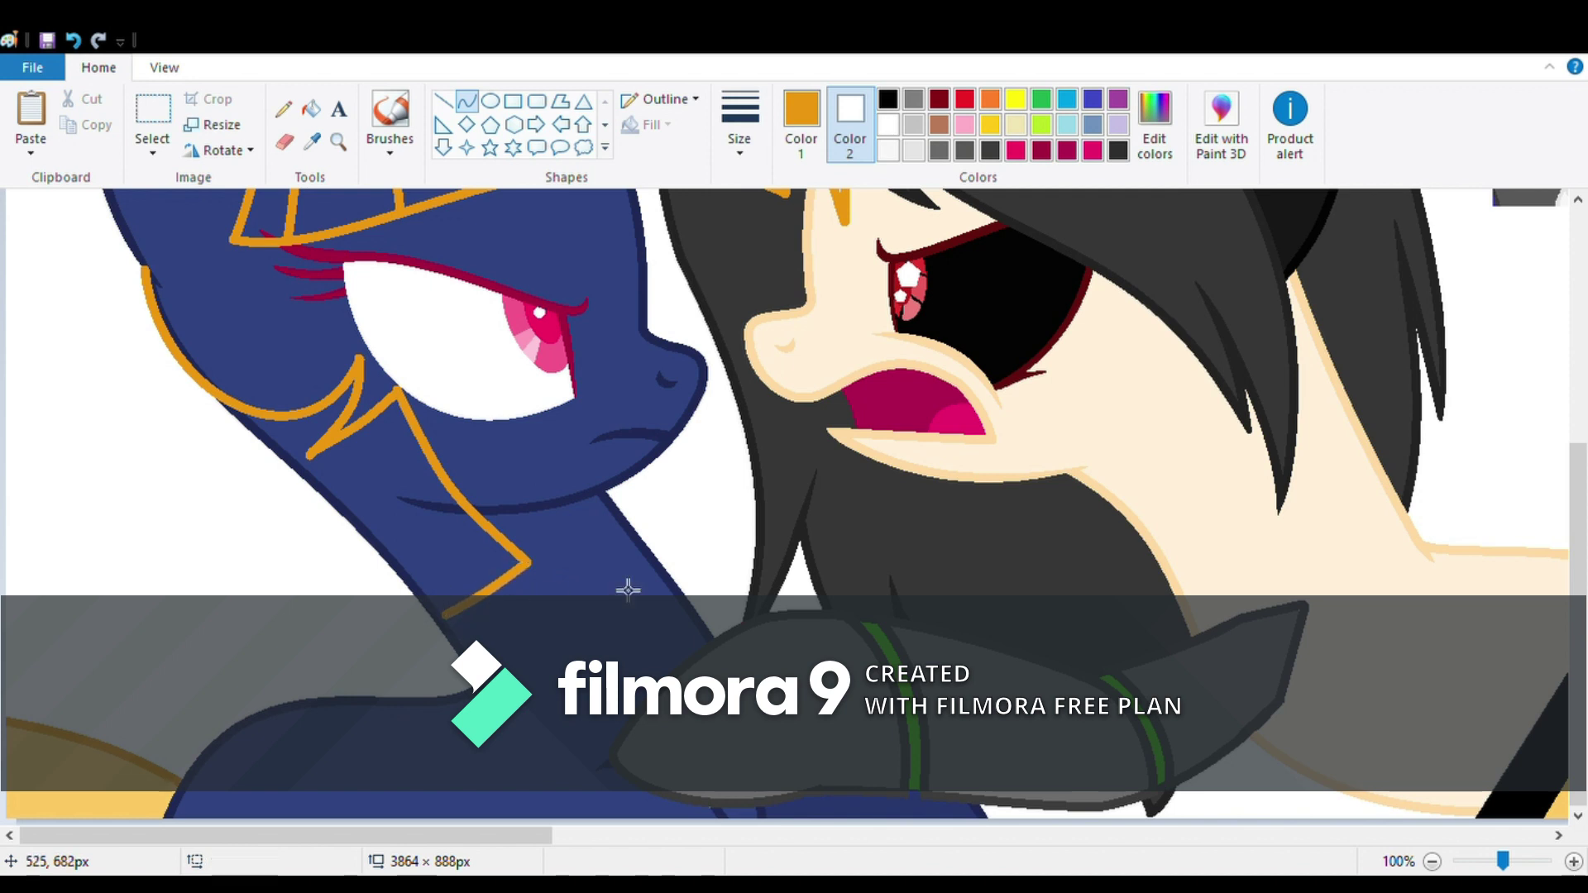
{"action": "left_click_drag", "start_coordinate": [310, 655], "coordinate": [84, 486]}
{"action": "left_click_drag", "start_coordinate": [207, 641], "coordinate": [238, 584]}
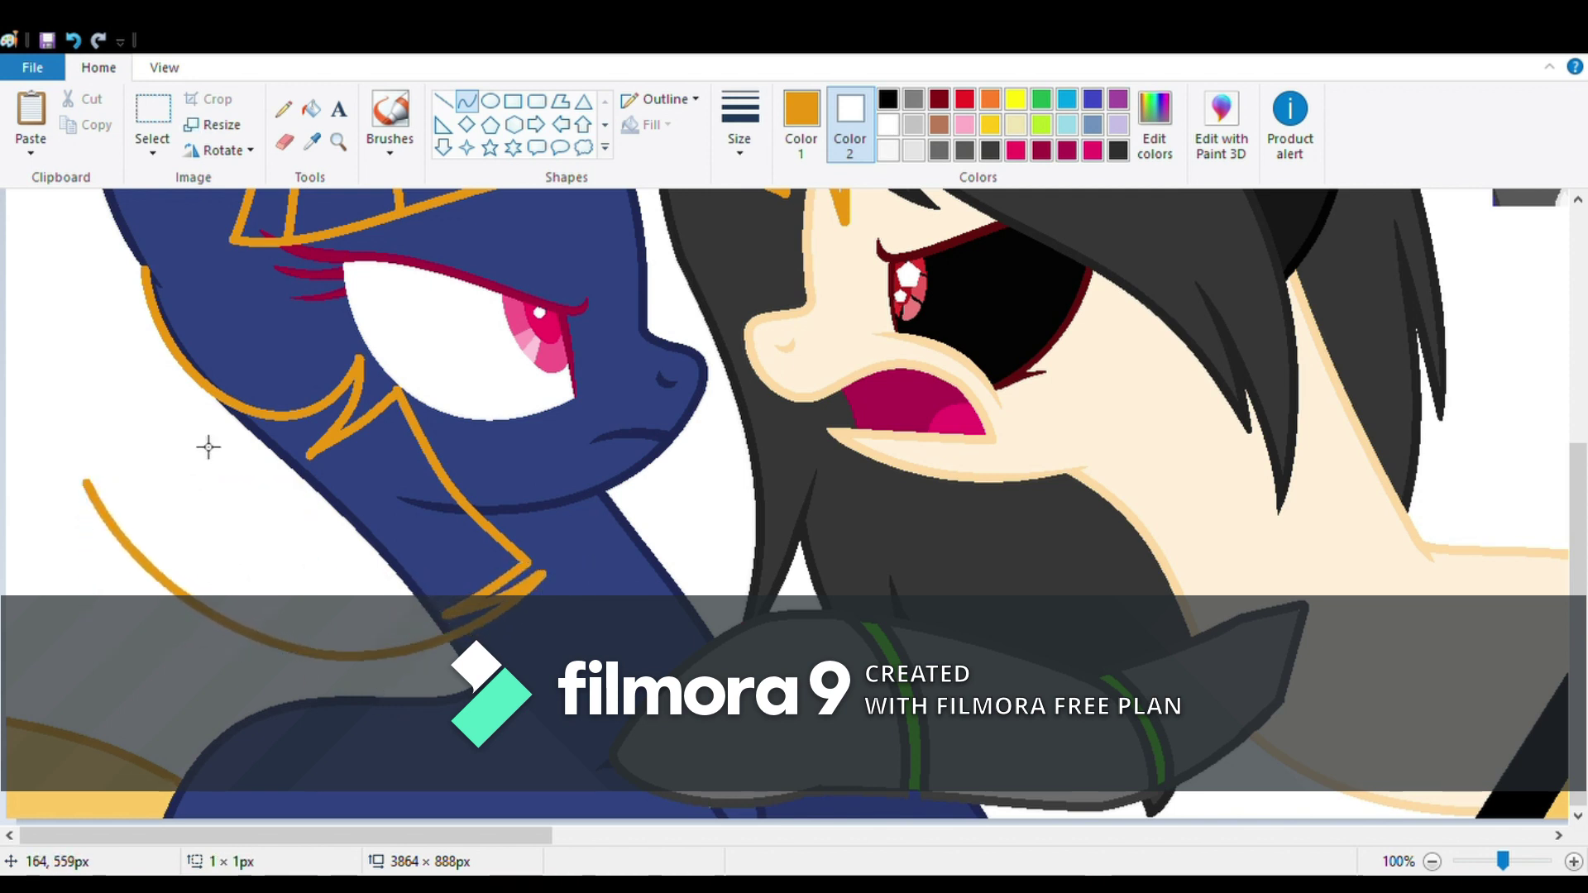
- Outline the outer back mane of the left-hand blue pony in orange, with pointed tips leading up to the ear
{"action": "scroll", "coordinate": [232, 728], "scroll_direction": "up", "scroll_amount": 4}
{"action": "left_click_drag", "start_coordinate": [35, 340], "coordinate": [25, 628]}
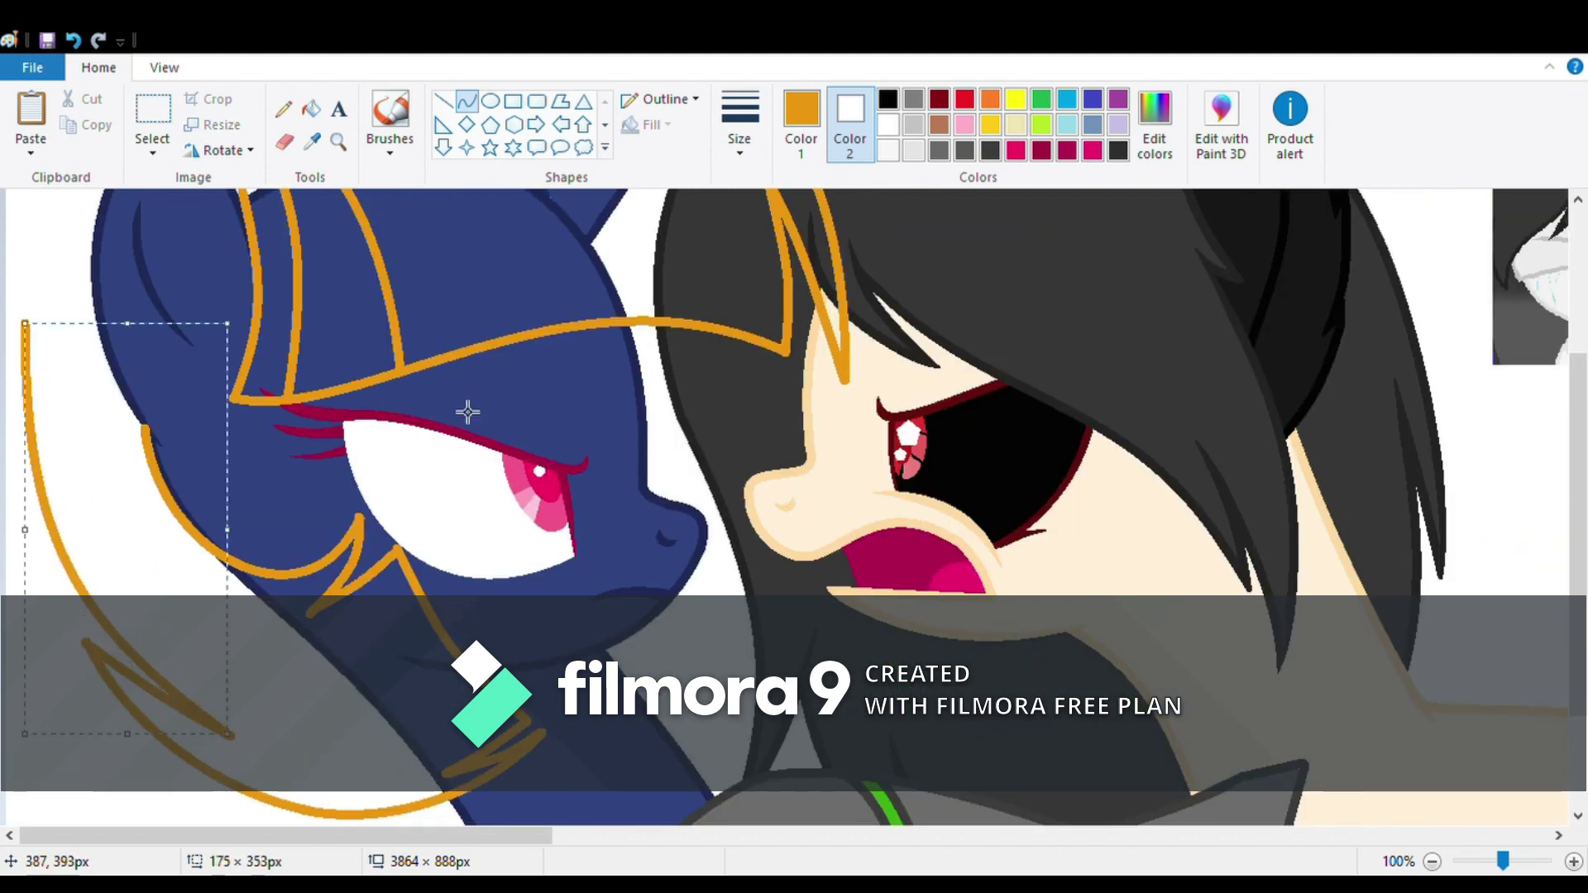
{"action": "scroll", "coordinate": [58, 403], "scroll_direction": "up", "scroll_amount": 3}
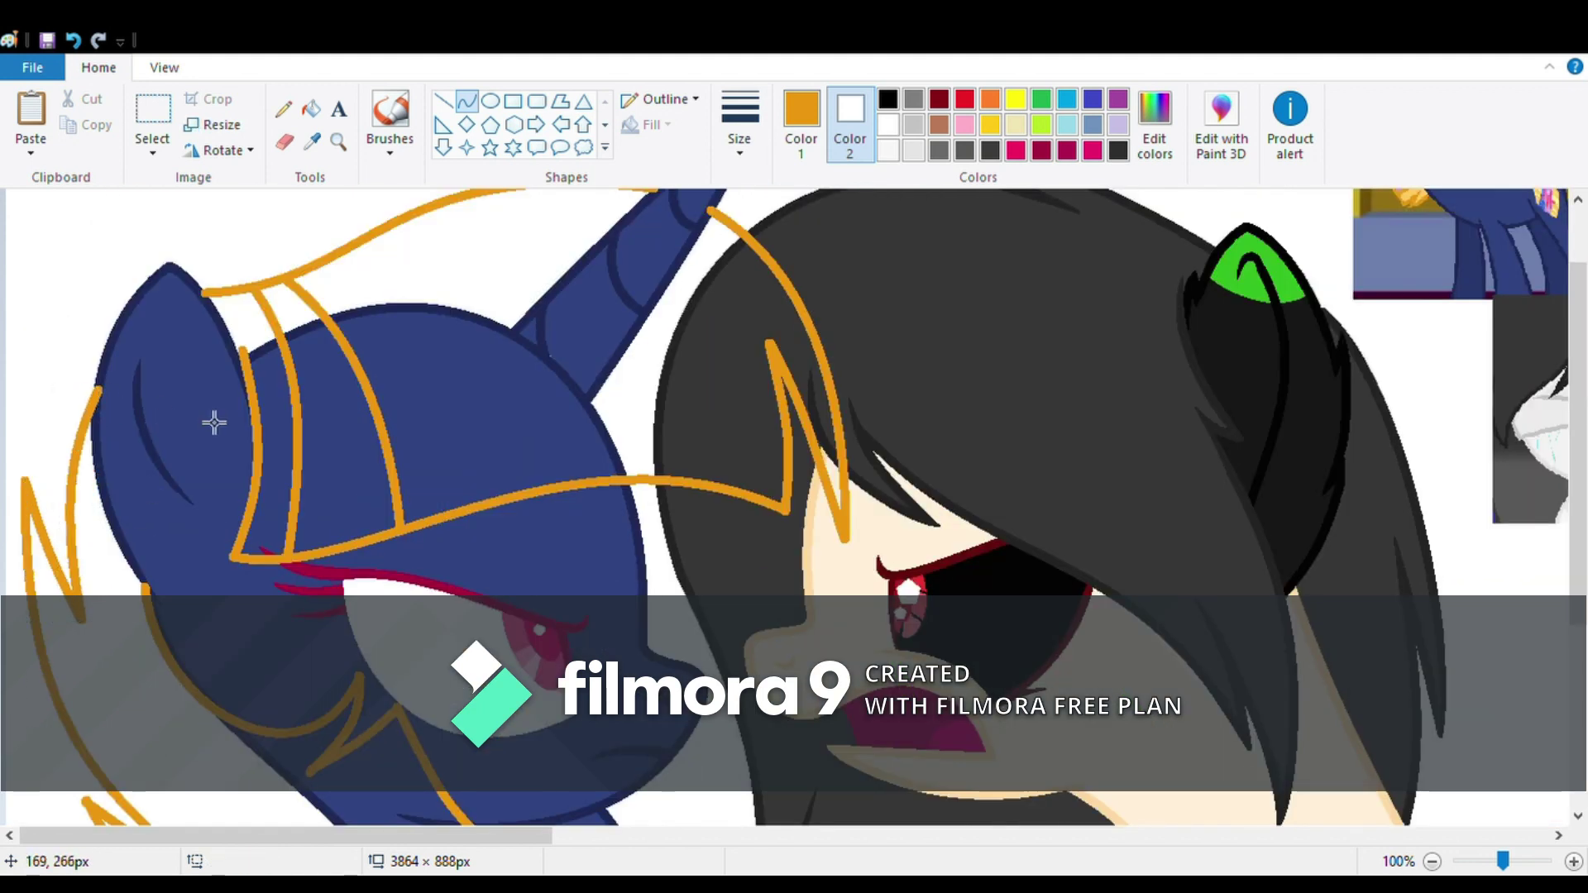
{"action": "scroll", "coordinate": [215, 423], "scroll_direction": "down", "scroll_amount": 3}
- Add an orange strand line inside the left-hand blue pony's lower mane
{"action": "key", "text": "ctrl+a"}
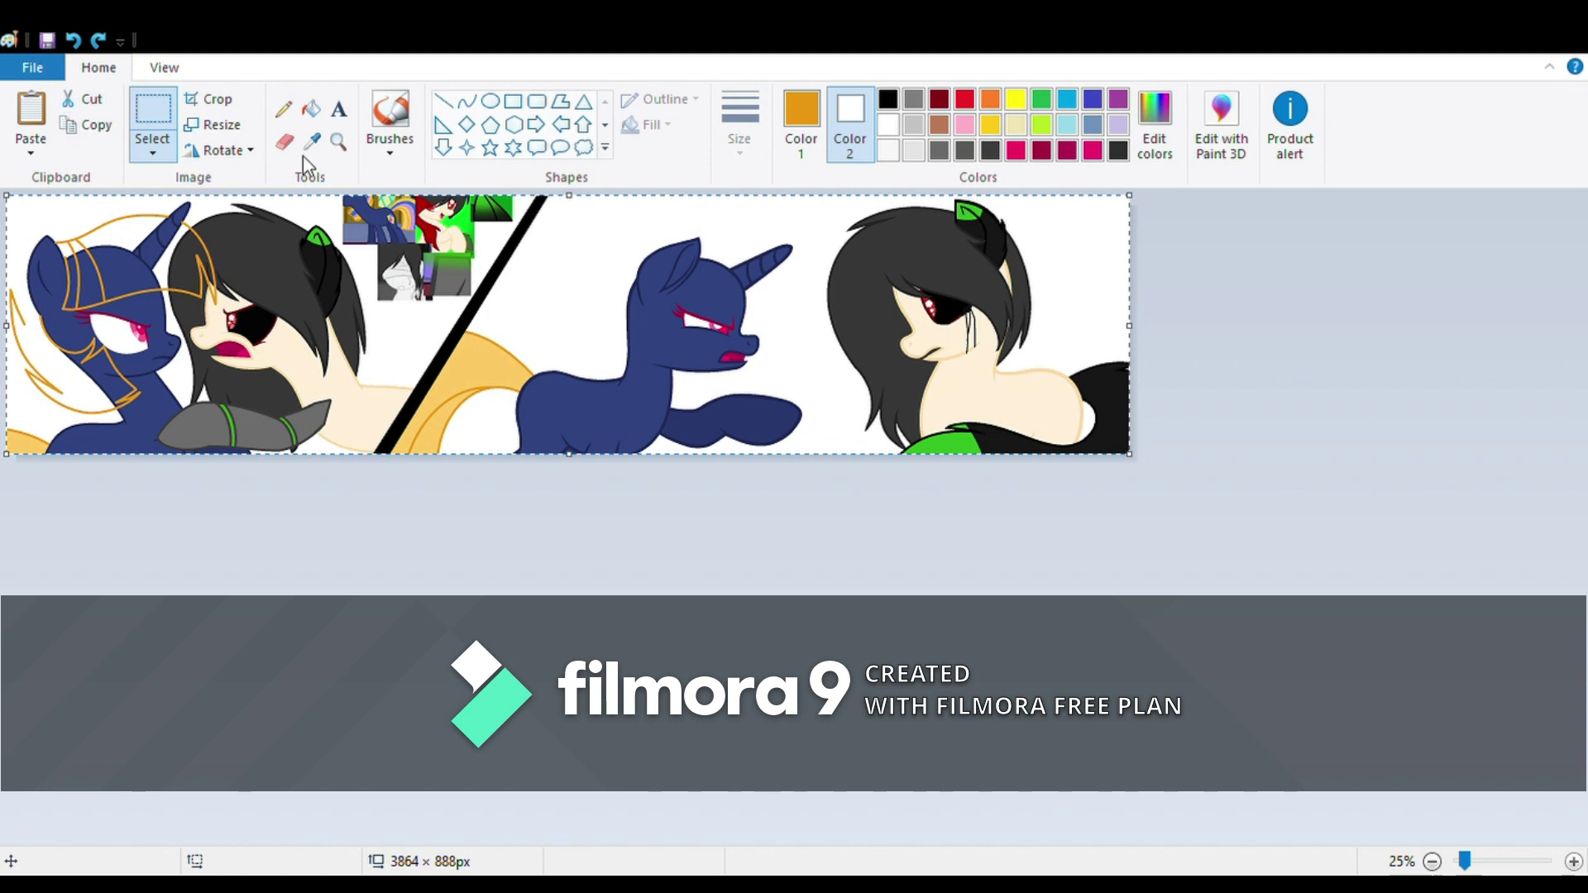
{"action": "scroll", "coordinate": [166, 436], "scroll_direction": "up", "scroll_amount": 3}
{"action": "left_click", "coordinate": [466, 101]}
{"action": "left_click_drag", "start_coordinate": [222, 240], "coordinate": [132, 736]}
{"action": "scroll", "coordinate": [185, 504], "scroll_direction": "up", "scroll_amount": 3}
{"action": "left_click", "coordinate": [186, 504]}
{"action": "scroll", "coordinate": [549, 395], "scroll_direction": "down", "scroll_amount": 3}
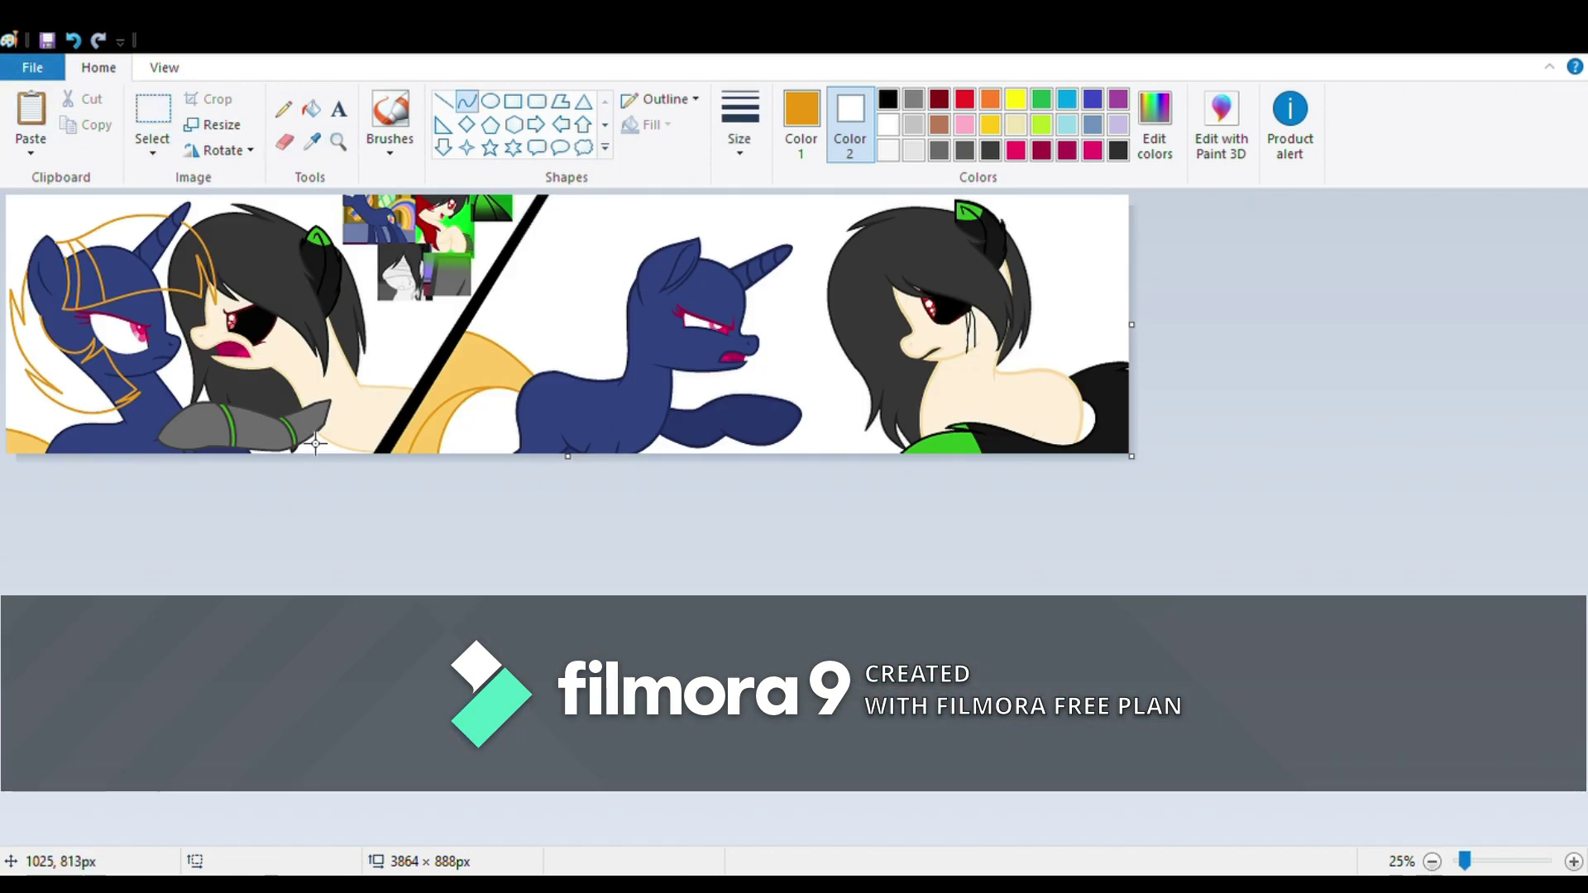
- Draw a navy curve about 39 × 53 px extending the left-hand blue pony's ear outline into the cheek
{"action": "left_click", "coordinate": [338, 141]}
{"action": "left_click", "coordinate": [166, 355]}
{"action": "left_click_drag", "start_coordinate": [514, 569], "coordinate": [189, 618]}
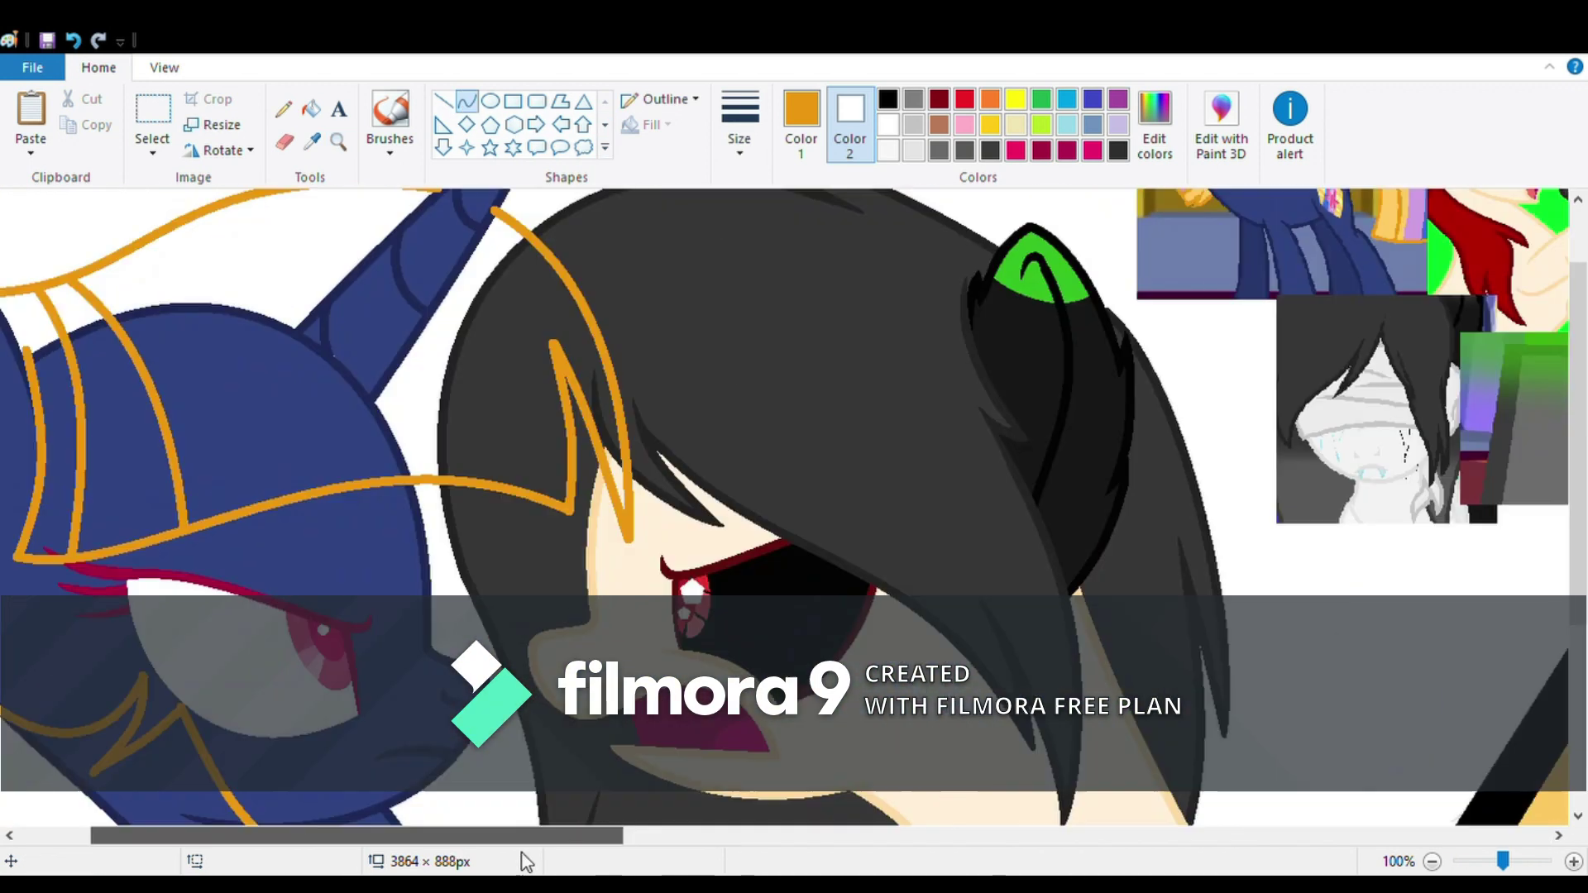
{"action": "left_click", "coordinate": [339, 142]}
{"action": "left_click", "coordinate": [165, 364]}
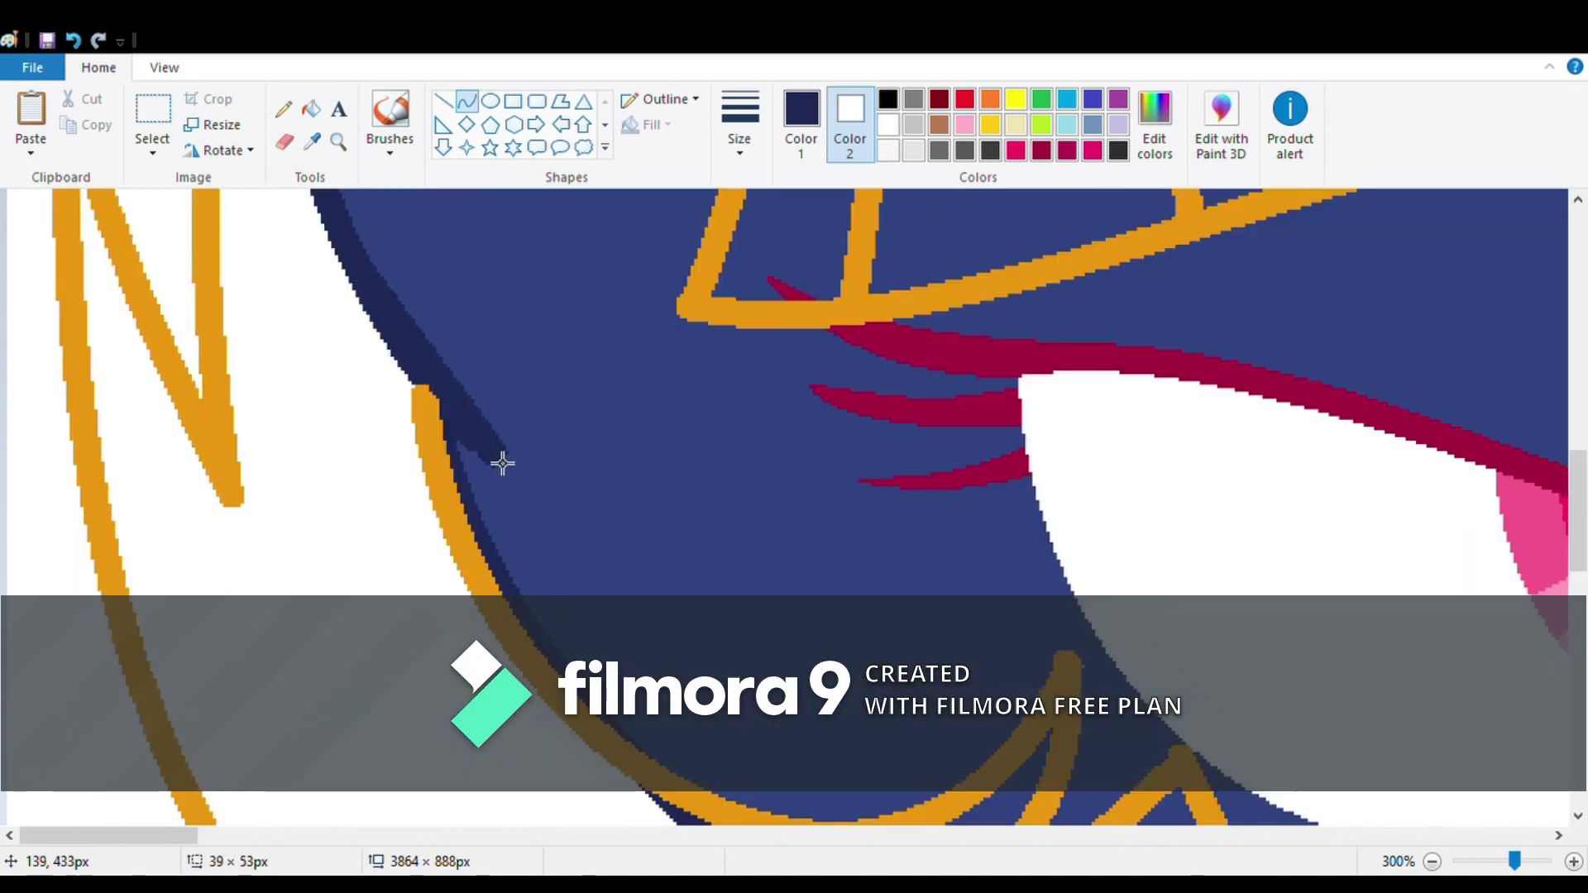
- Fill the blue neck area and leftover navy outline inside the left-hand blue pony's lower mane with white
{"action": "left_click", "coordinate": [312, 141]}
{"action": "scroll", "coordinate": [826, 567], "scroll_direction": "down", "scroll_amount": 3}
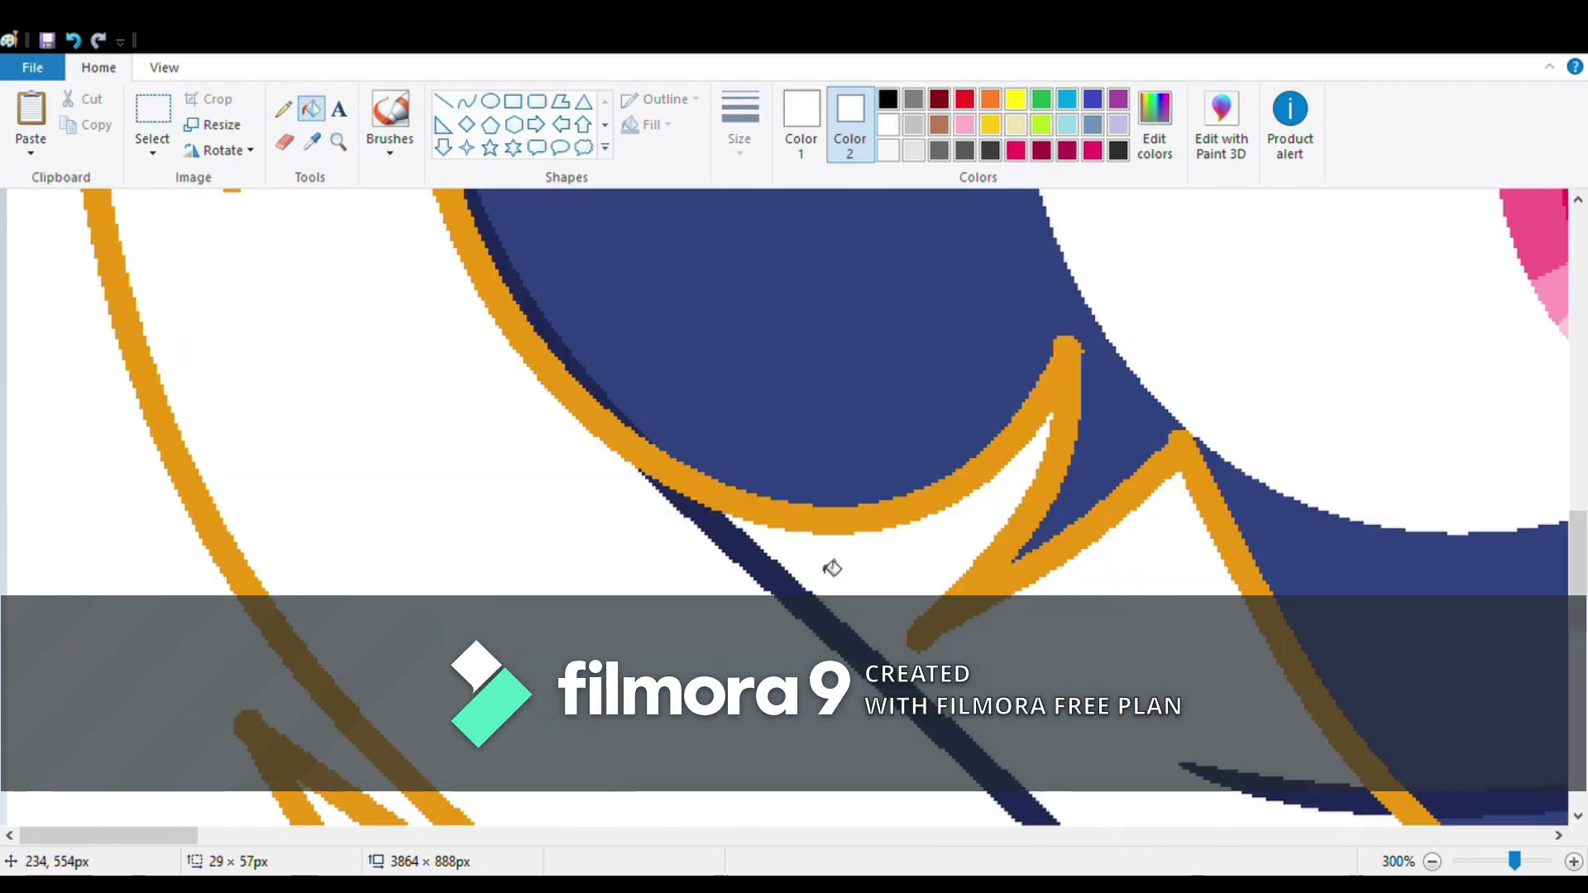
{"action": "left_click", "coordinate": [825, 568]}
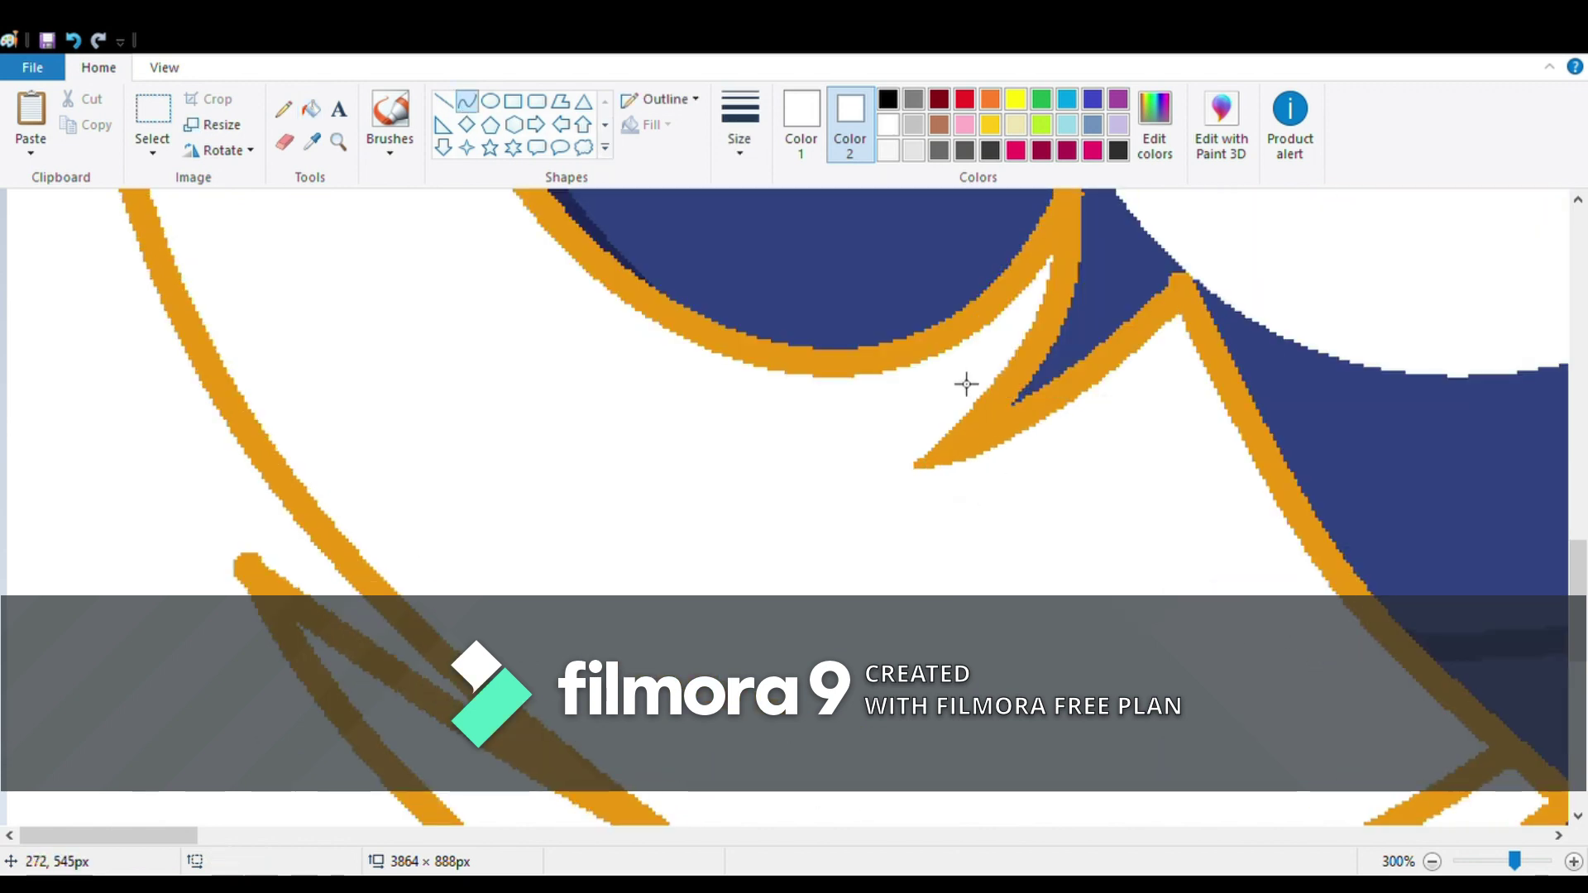
- Sharpen the back mane's blunt orange tips with white curves, and sample the pony's body blue for the tip on the cheek
{"action": "scroll", "coordinate": [935, 449], "scroll_direction": "down", "scroll_amount": 2}
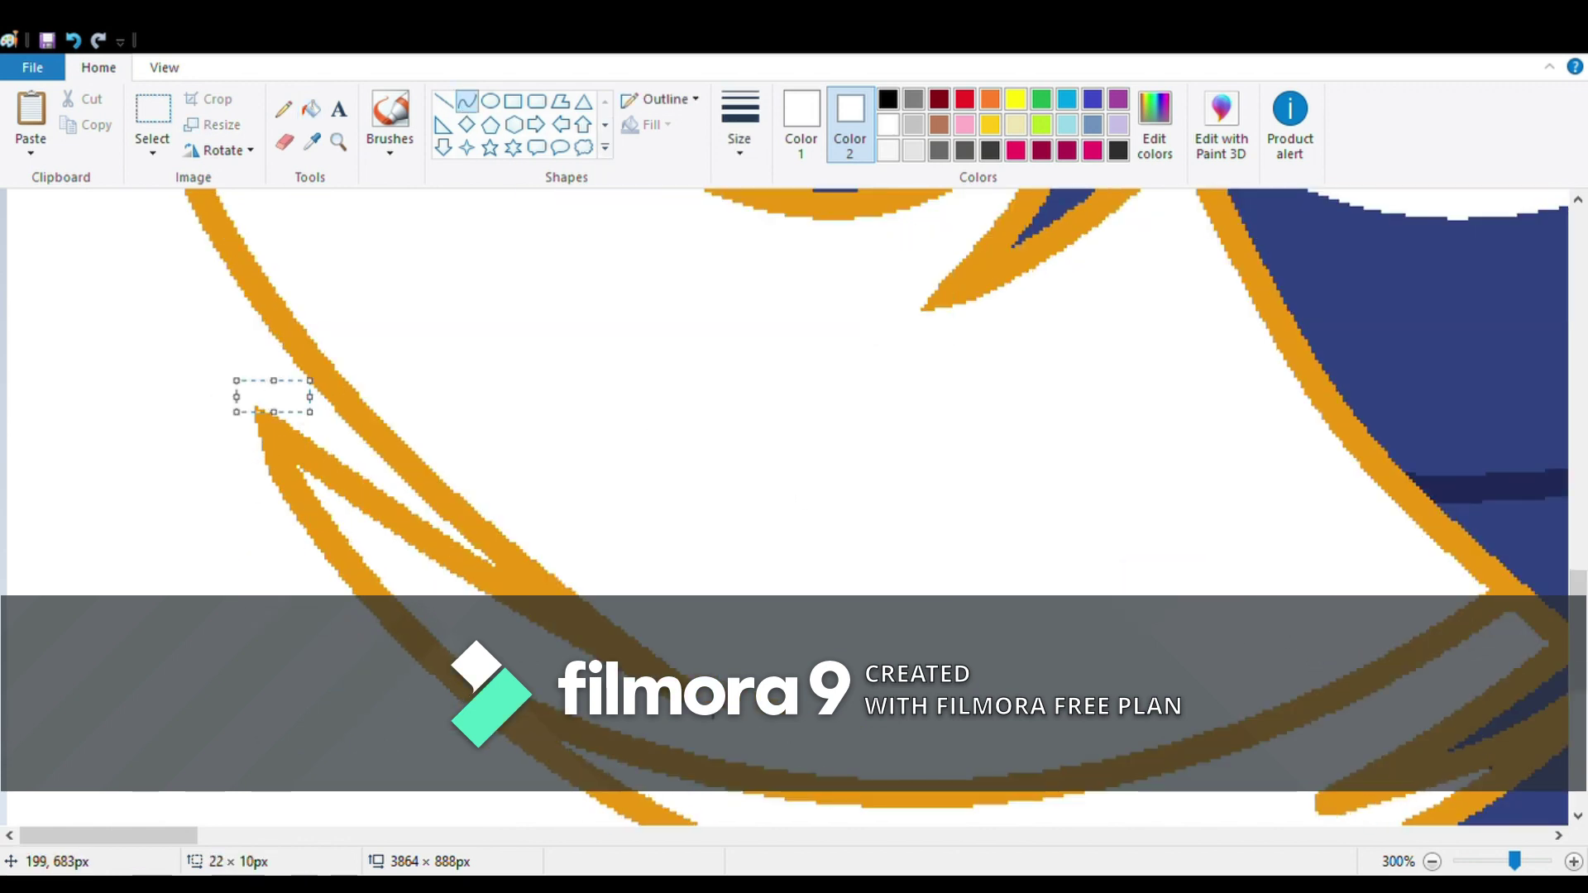
{"action": "left_click_drag", "start_coordinate": [457, 700], "coordinate": [701, 618]}
{"action": "scroll", "coordinate": [1377, 750], "scroll_direction": "down", "scroll_amount": 2}
{"action": "scroll", "coordinate": [257, 696], "scroll_direction": "up", "scroll_amount": 9}
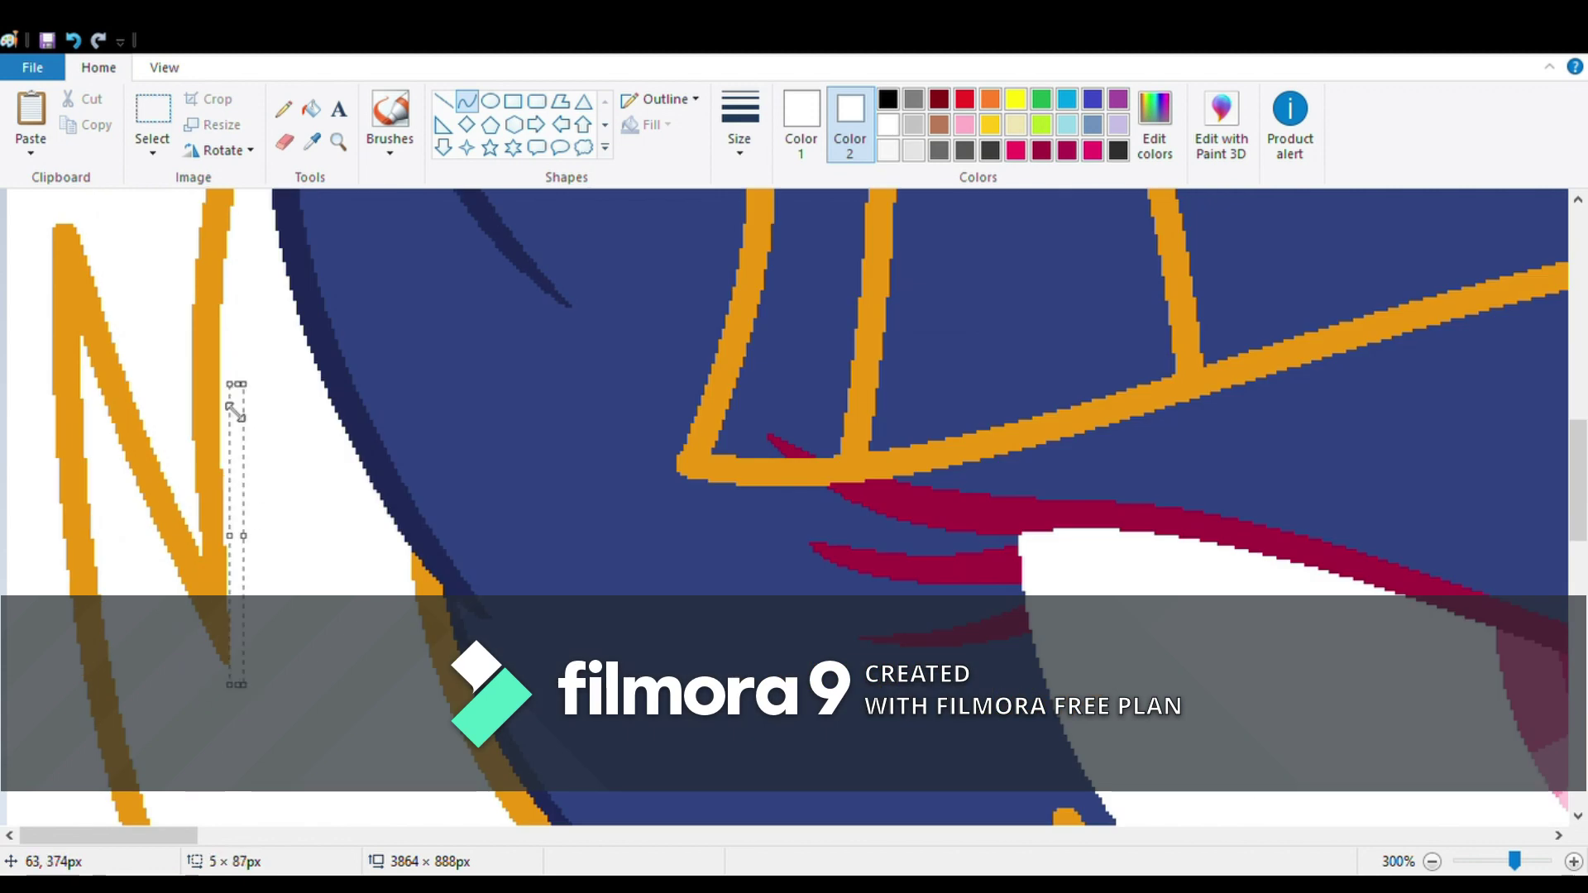
{"action": "scroll", "coordinate": [1067, 446], "scroll_direction": "down", "scroll_amount": 4}
{"action": "left_click", "coordinate": [1078, 490]}
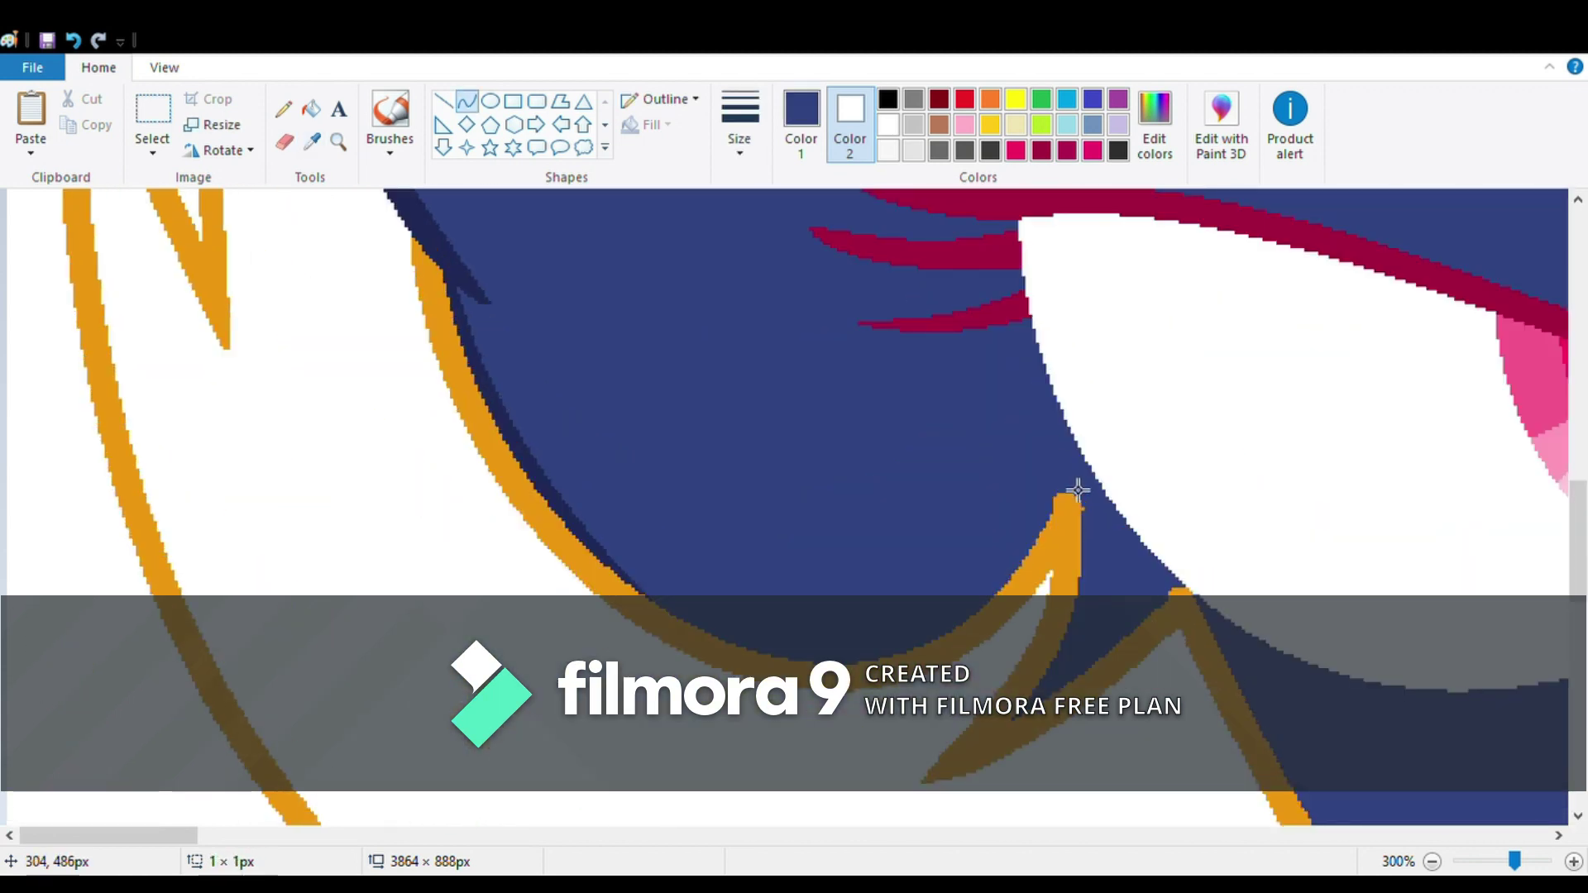
- Separate the horn from the head with a white curve about 89 × 83 px, and fill the fringe's main section with white
{"action": "scroll", "coordinate": [1214, 581], "scroll_direction": "down", "scroll_amount": 5}
{"action": "scroll", "coordinate": [1214, 580], "scroll_direction": "right", "scroll_amount": 3}
{"action": "scroll", "coordinate": [817, 578], "scroll_direction": "up", "scroll_amount": 5}
{"action": "left_click", "coordinate": [889, 124]}
{"action": "mouse_move", "coordinate": [762, 225]}
{"action": "left_mouse_down"}
{"action": "mouse_move", "coordinate": [1053, 408]}
{"action": "mouse_move", "coordinate": [996, 451]}
{"action": "left_mouse_up"}
{"action": "left_click", "coordinate": [311, 108]}
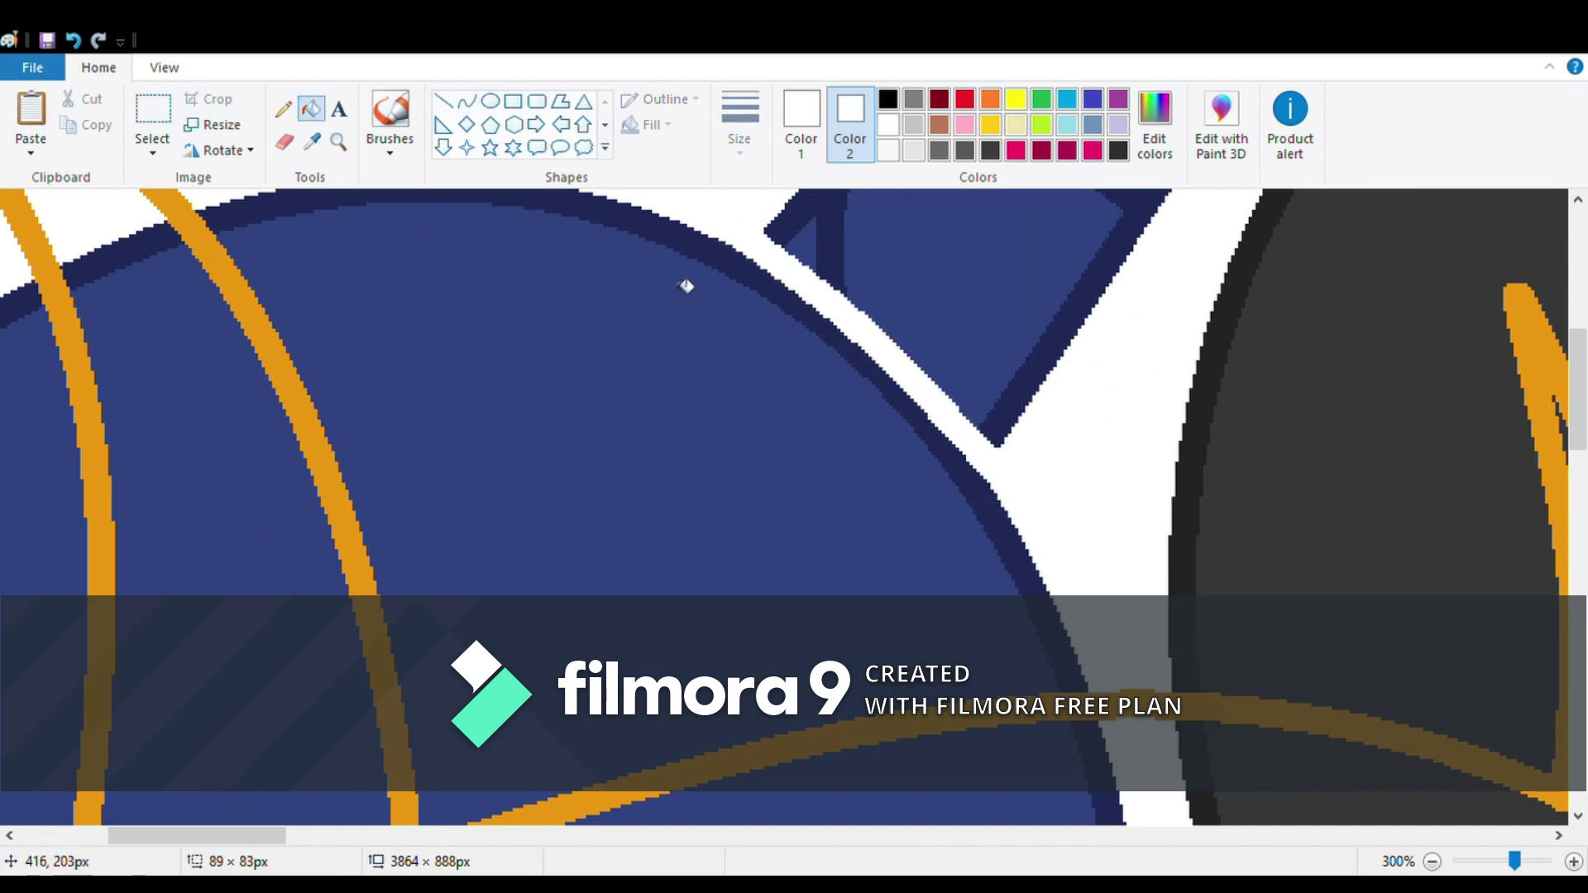
{"action": "left_click", "coordinate": [684, 284]}
{"action": "left_click", "coordinate": [1323, 497]}
{"action": "scroll", "coordinate": [1109, 431], "scroll_direction": "down", "scroll_amount": 1}
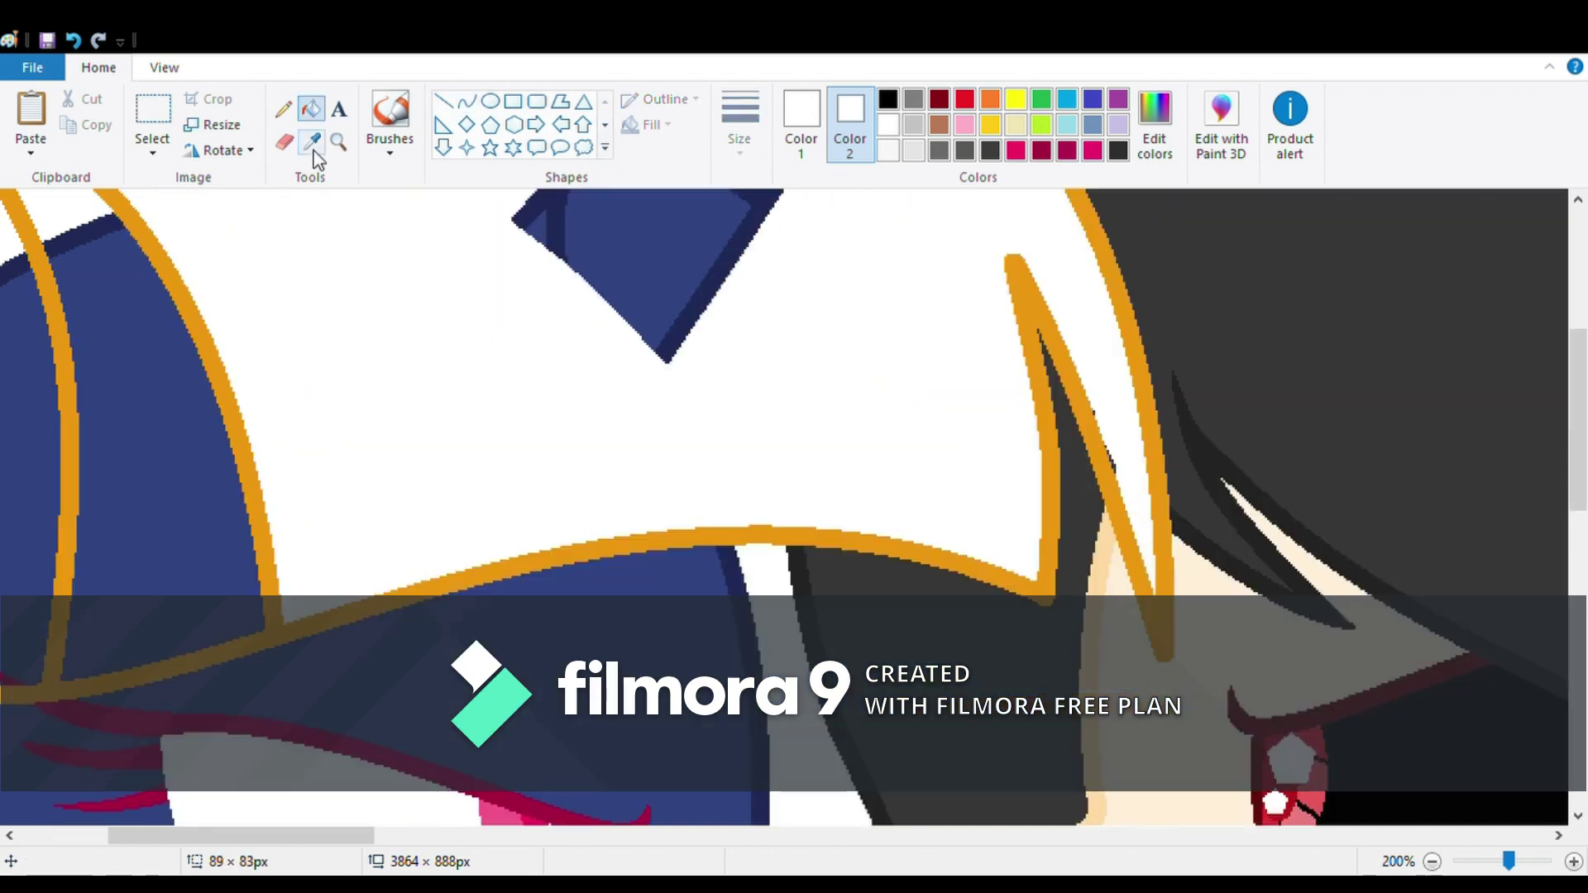
- Fill the two narrow fringe strands beside the left-hand blue pony's ear with white
{"action": "key", "text": "ctrl+z"}
{"action": "left_click_drag", "start_coordinate": [232, 835], "coordinate": [166, 837]}
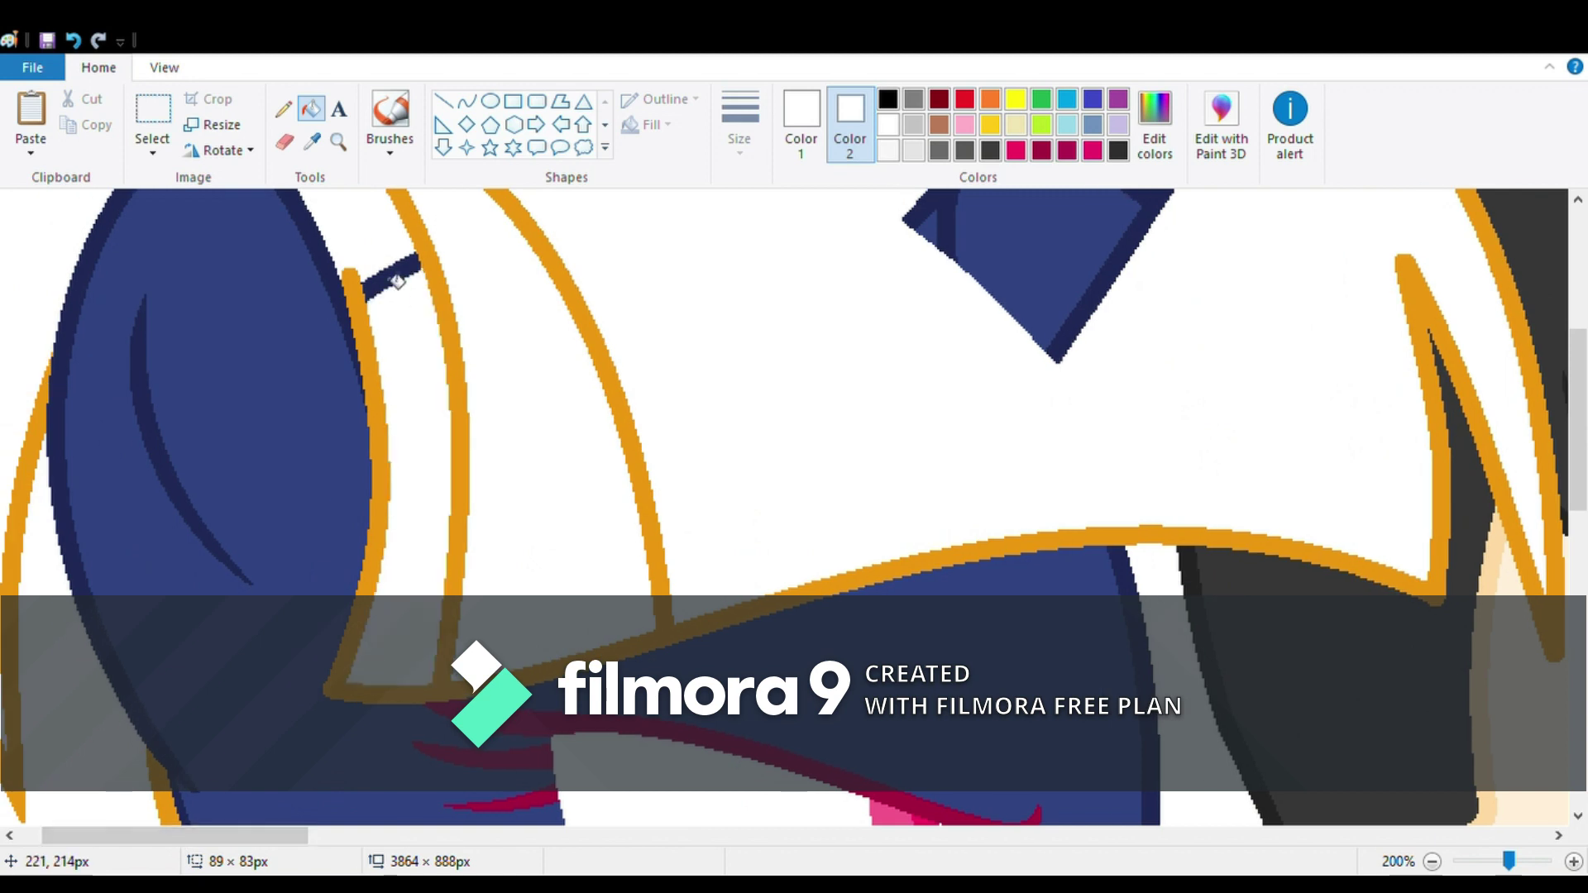
{"action": "scroll", "coordinate": [794, 497], "scroll_direction": "down", "scroll_amount": 2}
- Trim the fringe tips and the ear-side edge with background-coloured curves, including a white one about 36 × 114 px beside the ear
{"action": "left_click", "coordinate": [338, 142]}
{"action": "left_click", "coordinate": [207, 331]}
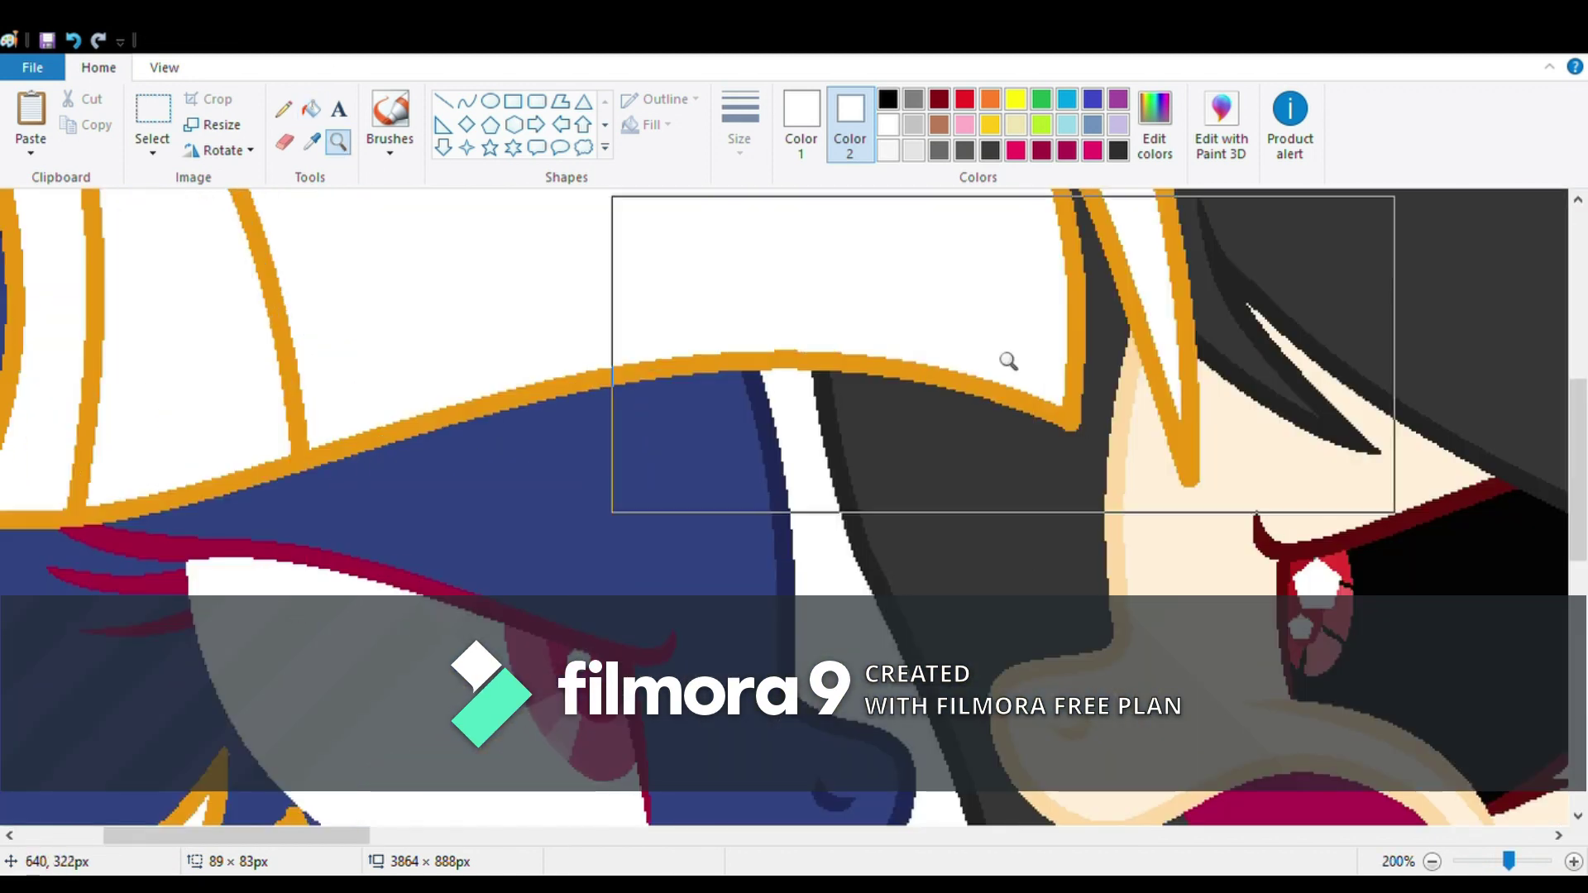
{"action": "left_click", "coordinate": [1006, 358]}
{"action": "scroll", "coordinate": [903, 480], "scroll_direction": "up", "scroll_amount": 3}
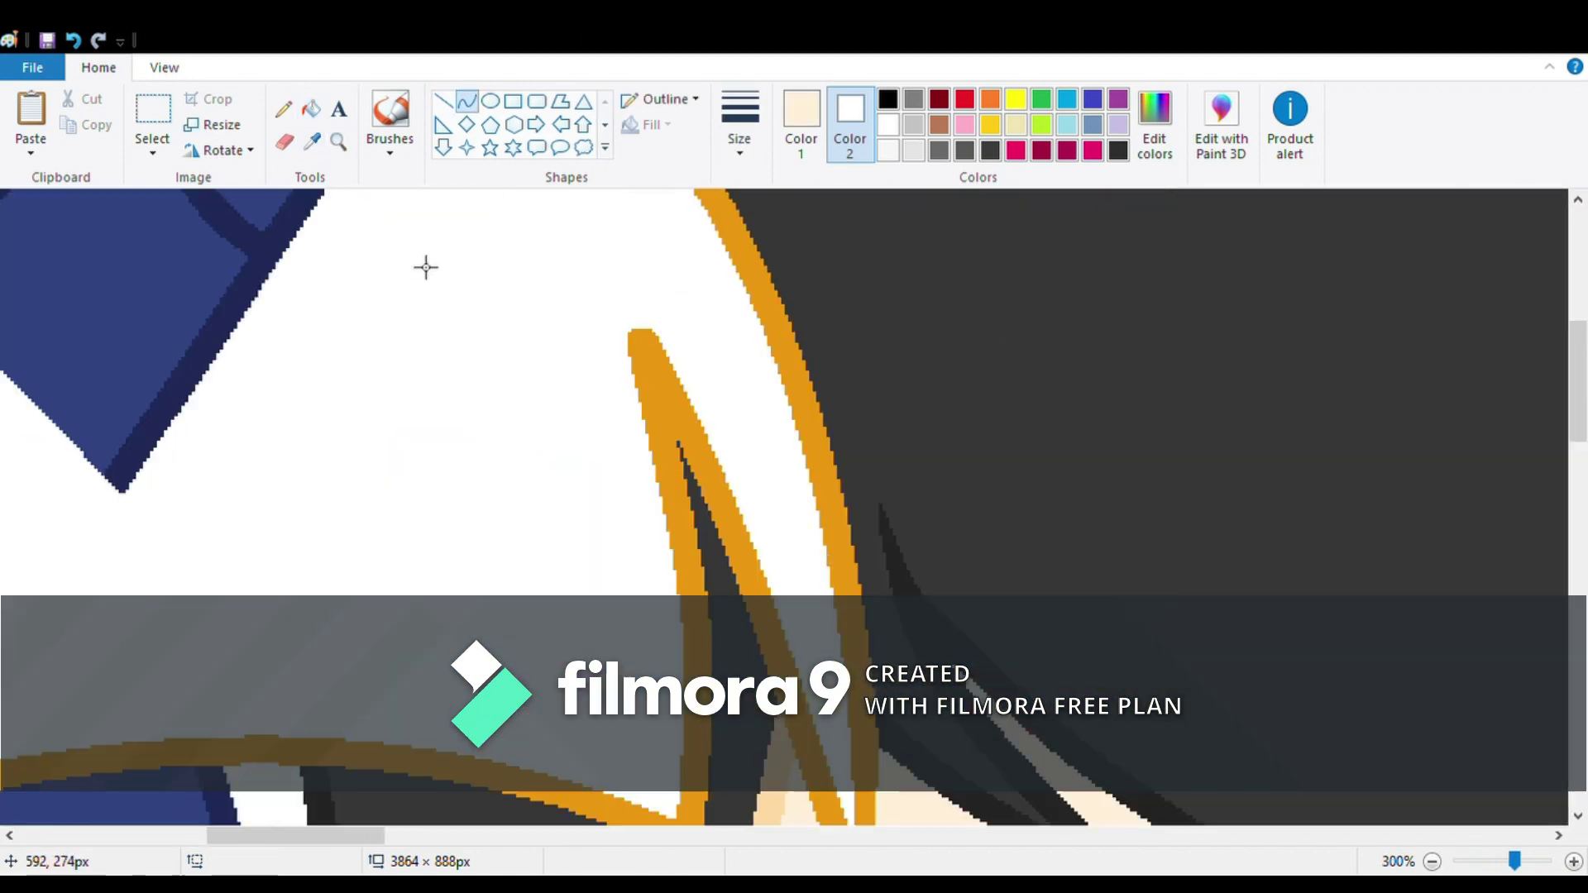
{"action": "left_click_drag", "start_coordinate": [302, 835], "coordinate": [140, 837]}
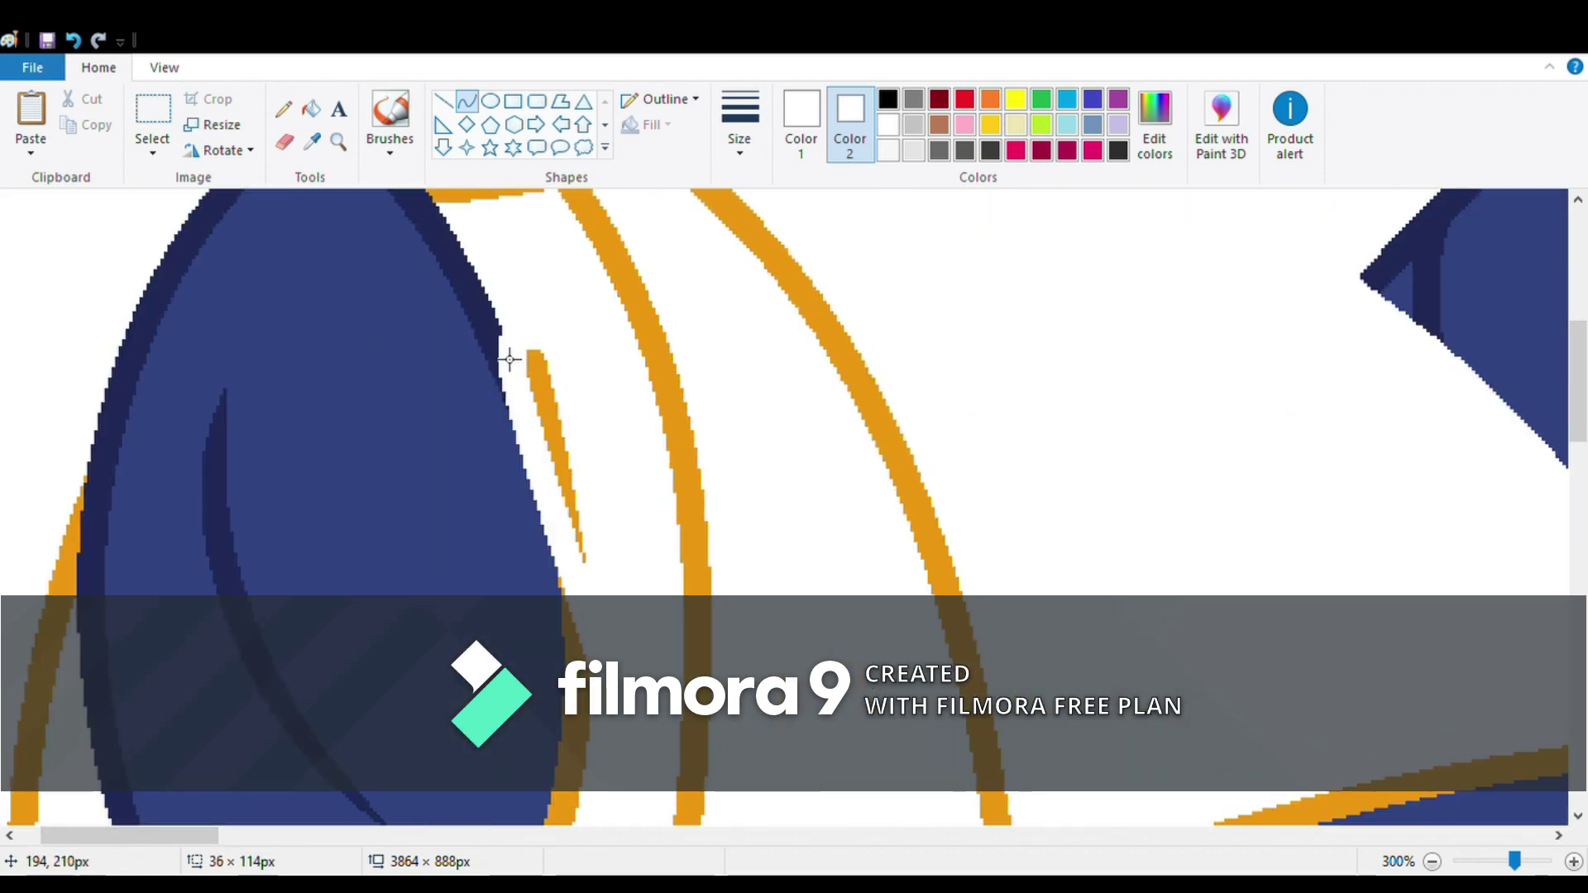
{"action": "scroll", "coordinate": [645, 471], "scroll_direction": "down", "scroll_amount": 8}
- Sample the tail's light orange and fill the left-hand blue pony's whole mane with it
{"action": "left_click", "coordinate": [1431, 861]}
{"action": "left_click", "coordinate": [1431, 861]}
{"action": "left_click", "coordinate": [1432, 861]}
{"action": "left_click", "coordinate": [1432, 861]}
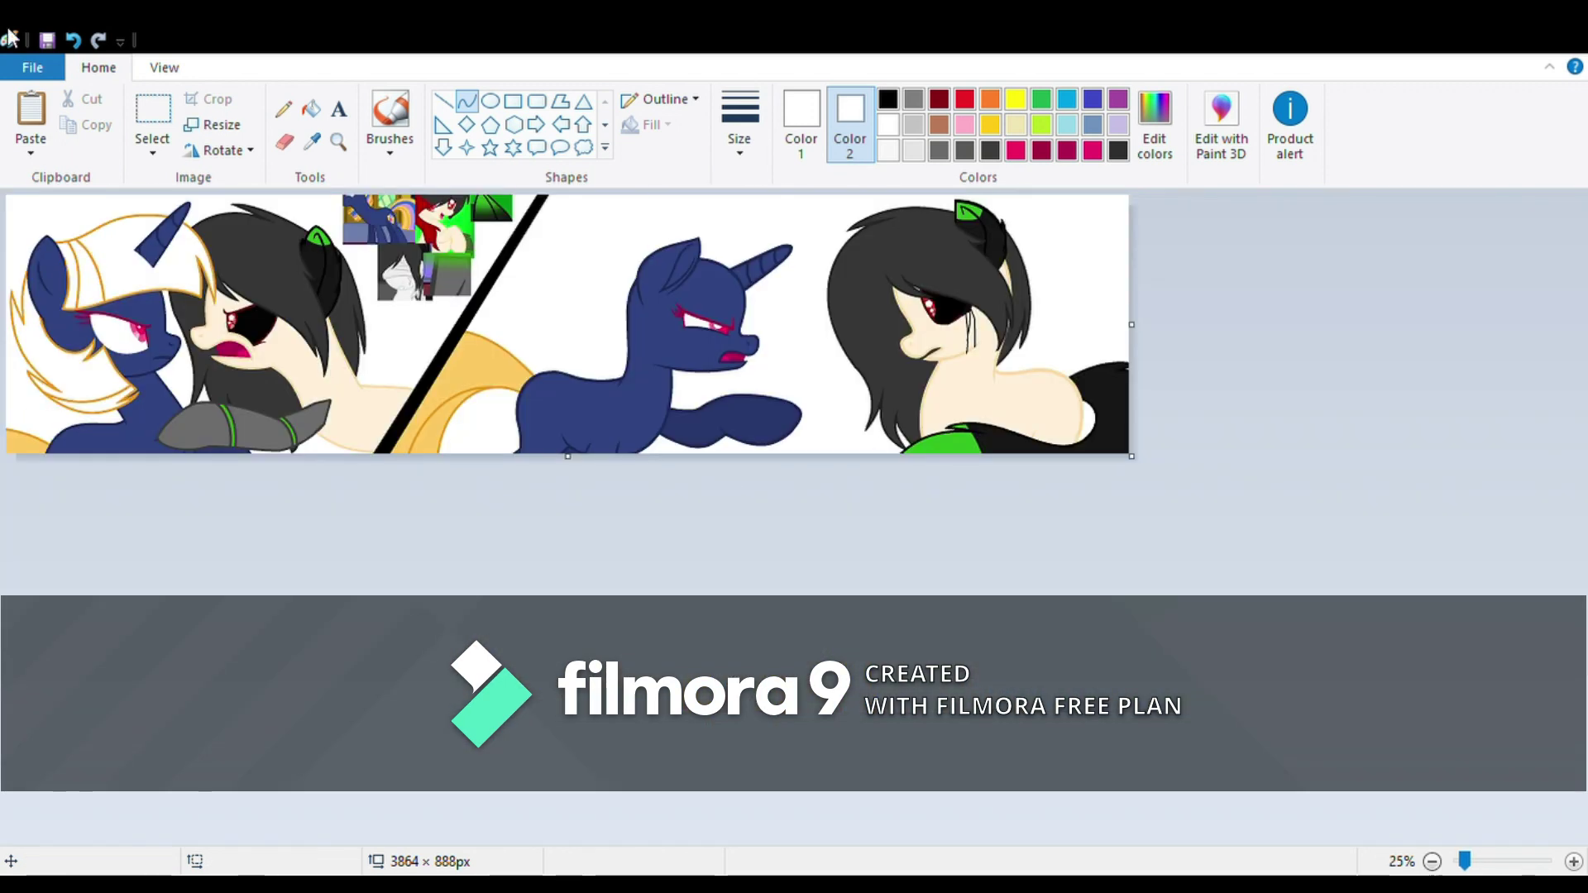
{"action": "left_click", "coordinate": [465, 385]}
{"action": "left_click", "coordinate": [76, 272]}
{"action": "scroll", "coordinate": [614, 349], "scroll_direction": "up", "scroll_amount": 2}
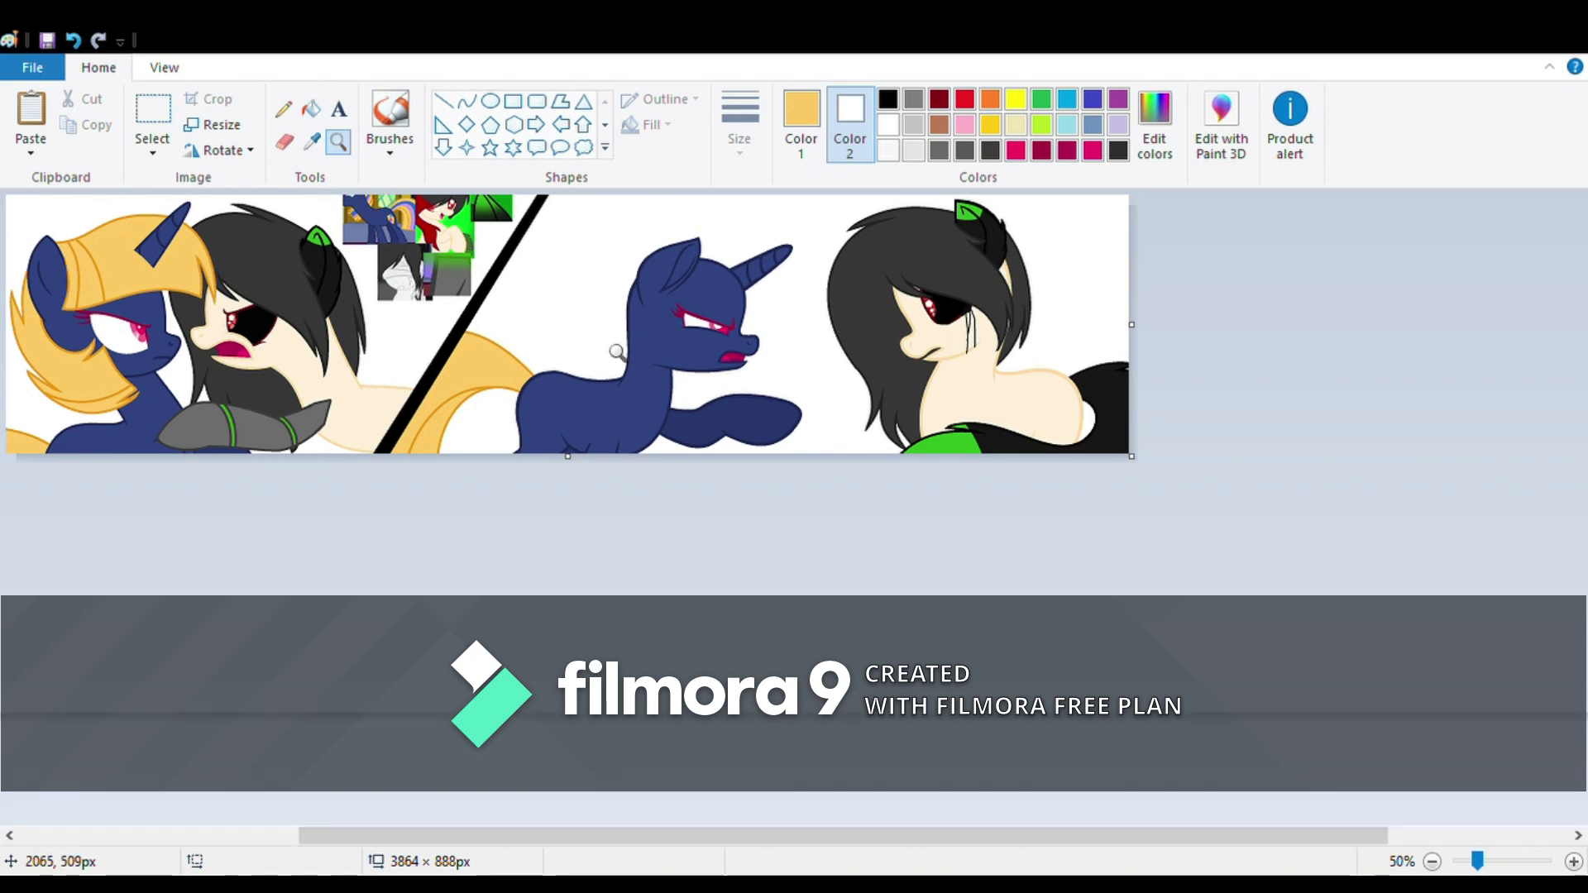
- Draw an orange outline curve from the right-hand blue pony's ear to its horn for the top of the fringe
{"action": "scroll", "coordinate": [298, 429], "scroll_direction": "up", "scroll_amount": 1}
{"action": "scroll", "coordinate": [298, 428], "scroll_direction": "up", "scroll_amount": 3}
{"action": "scroll", "coordinate": [162, 294], "scroll_direction": "down", "scroll_amount": 3}
{"action": "left_click", "coordinate": [339, 141]}
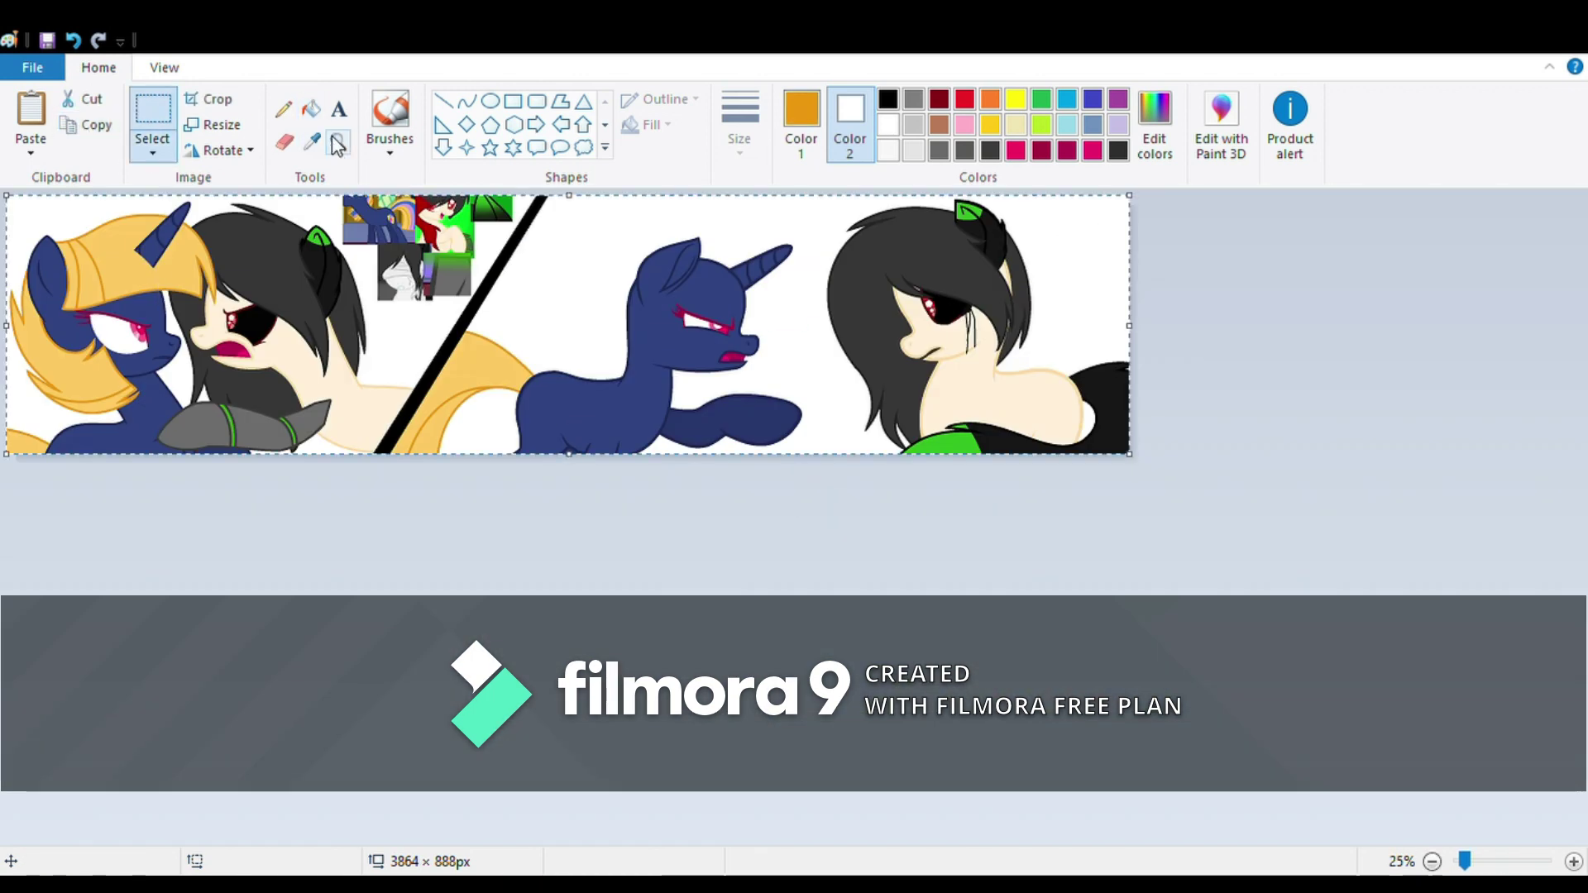
{"action": "left_click", "coordinate": [738, 278]}
{"action": "left_click", "coordinate": [466, 100]}
{"action": "left_click_drag", "start_coordinate": [454, 279], "coordinate": [1025, 374]}
{"action": "left_click_drag", "start_coordinate": [687, 344], "coordinate": [687, 339]}
{"action": "left_click", "coordinate": [1432, 861]}
{"action": "left_click", "coordinate": [1431, 861]}
{"action": "left_click", "coordinate": [1432, 860]}
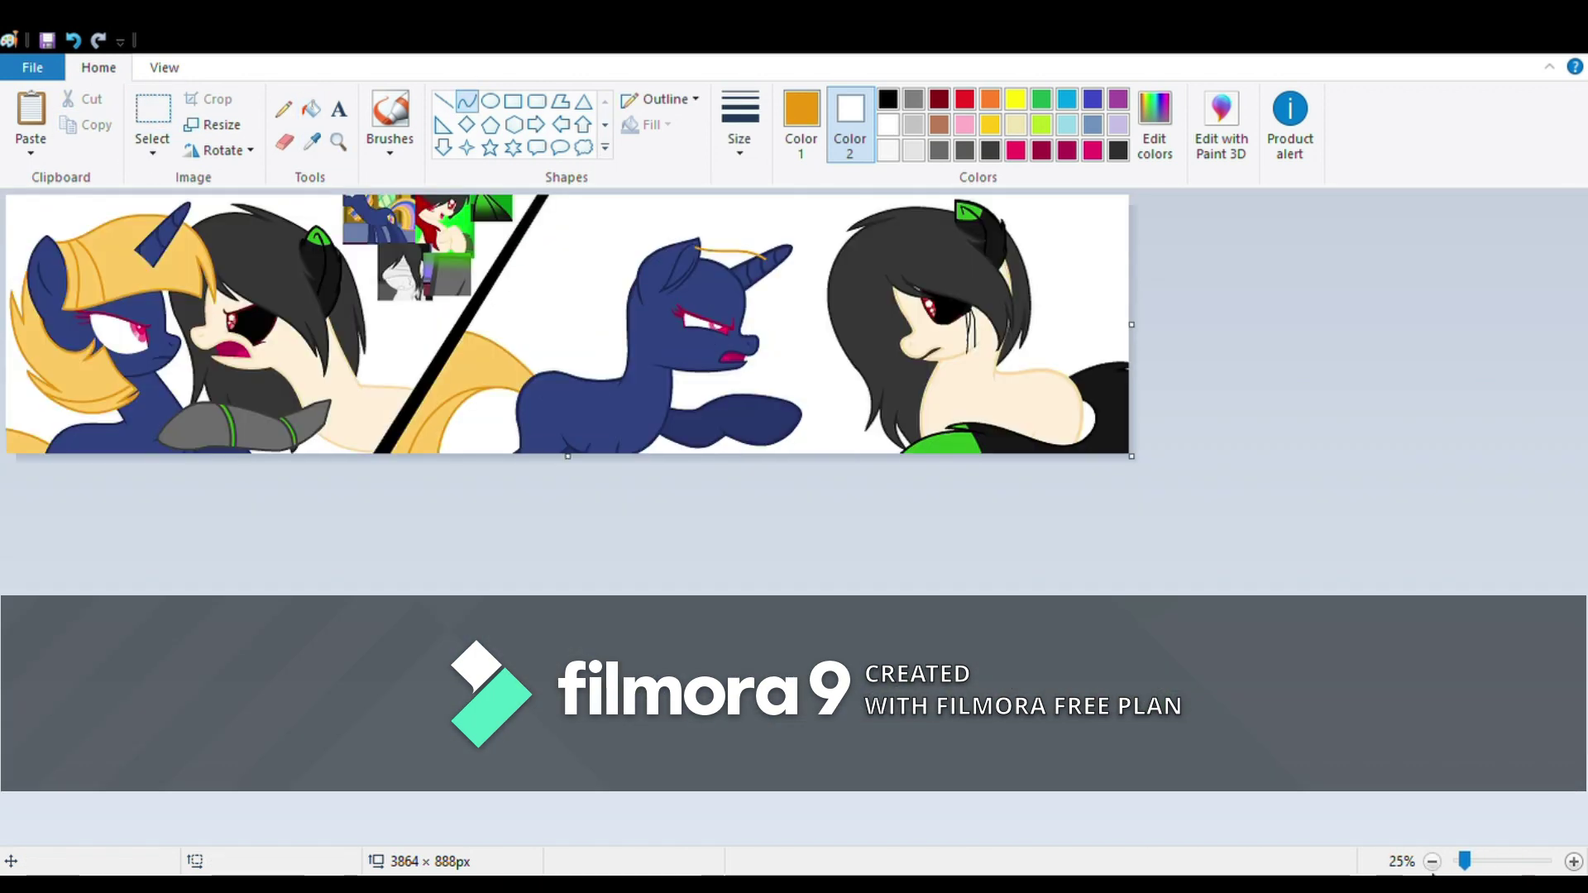
- Draw the front of the right-hand blue pony's fringe as an orange curve bending down from the horn in front of the face
{"action": "left_click", "coordinate": [338, 142]}
{"action": "left_click", "coordinate": [744, 294]}
{"action": "left_click_drag", "start_coordinate": [920, 343], "coordinate": [1009, 748]}
{"action": "key", "text": "ctrl+Page_Down"}
{"action": "key", "text": "ctrl+Page_Down"}
{"action": "key", "text": "ctrl+Page_Down"}
- Outline the pointed tip, lower edge and ear-side edge of the right-hand blue pony's fringe in orange
{"action": "left_click", "coordinate": [339, 141]}
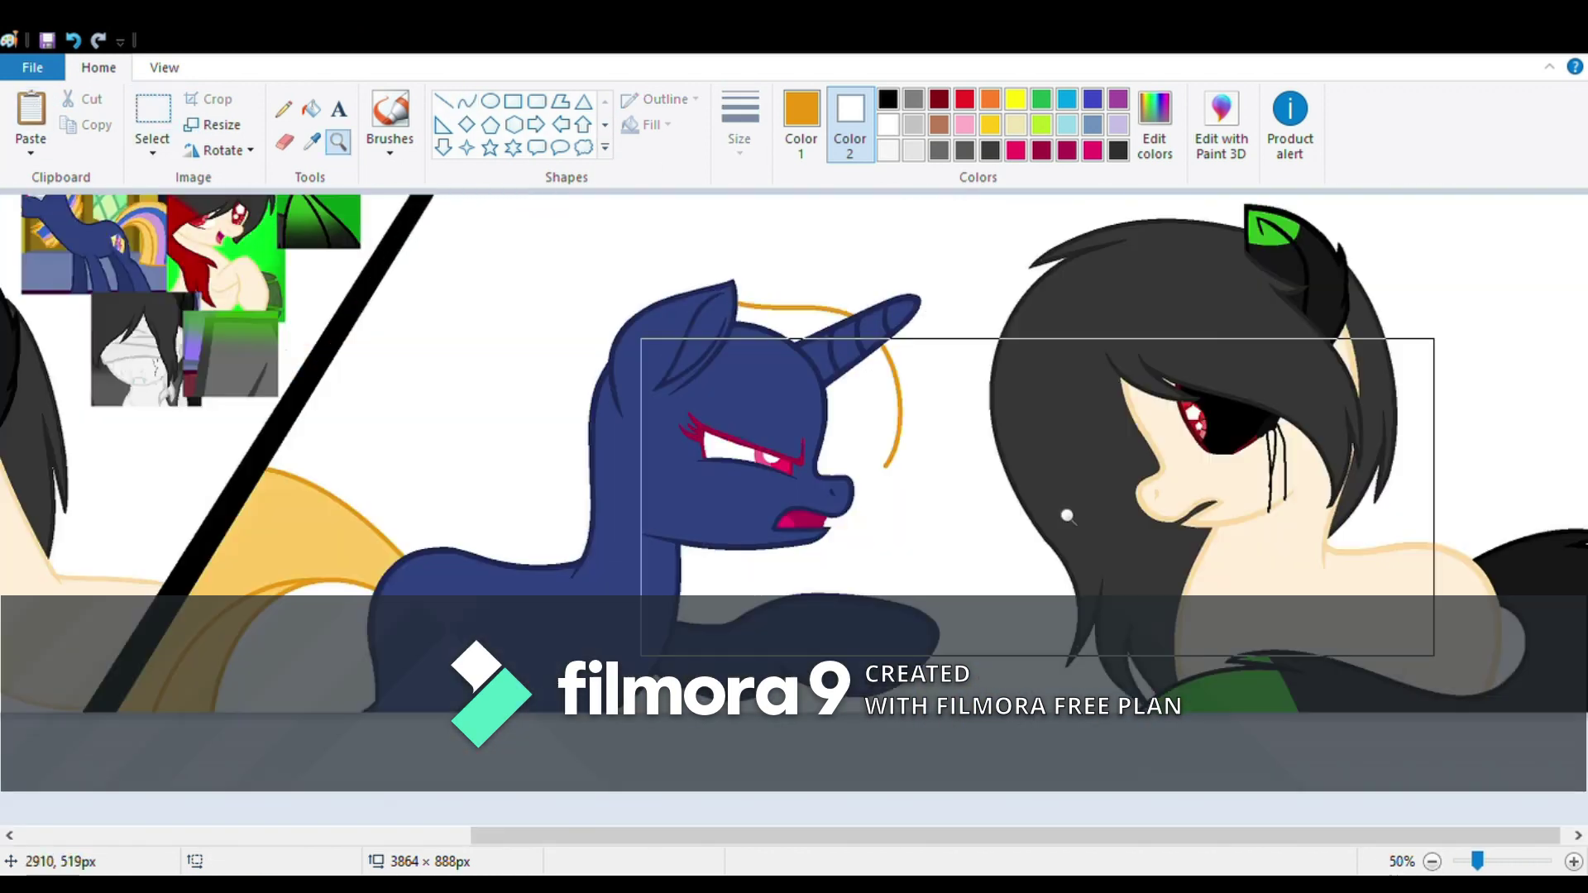
{"action": "left_click", "coordinate": [1042, 497]}
{"action": "left_click_drag", "start_coordinate": [1232, 370], "coordinate": [1323, 538]}
{"action": "left_click_drag", "start_coordinate": [1241, 656], "coordinate": [380, 311]}
{"action": "scroll", "coordinate": [663, 407], "scroll_direction": "up", "scroll_amount": 3}
{"action": "mouse_move", "coordinate": [858, 468]}
{"action": "left_mouse_down"}
{"action": "mouse_move", "coordinate": [662, 408]}
{"action": "mouse_move", "coordinate": [610, 535]}
{"action": "left_mouse_up"}
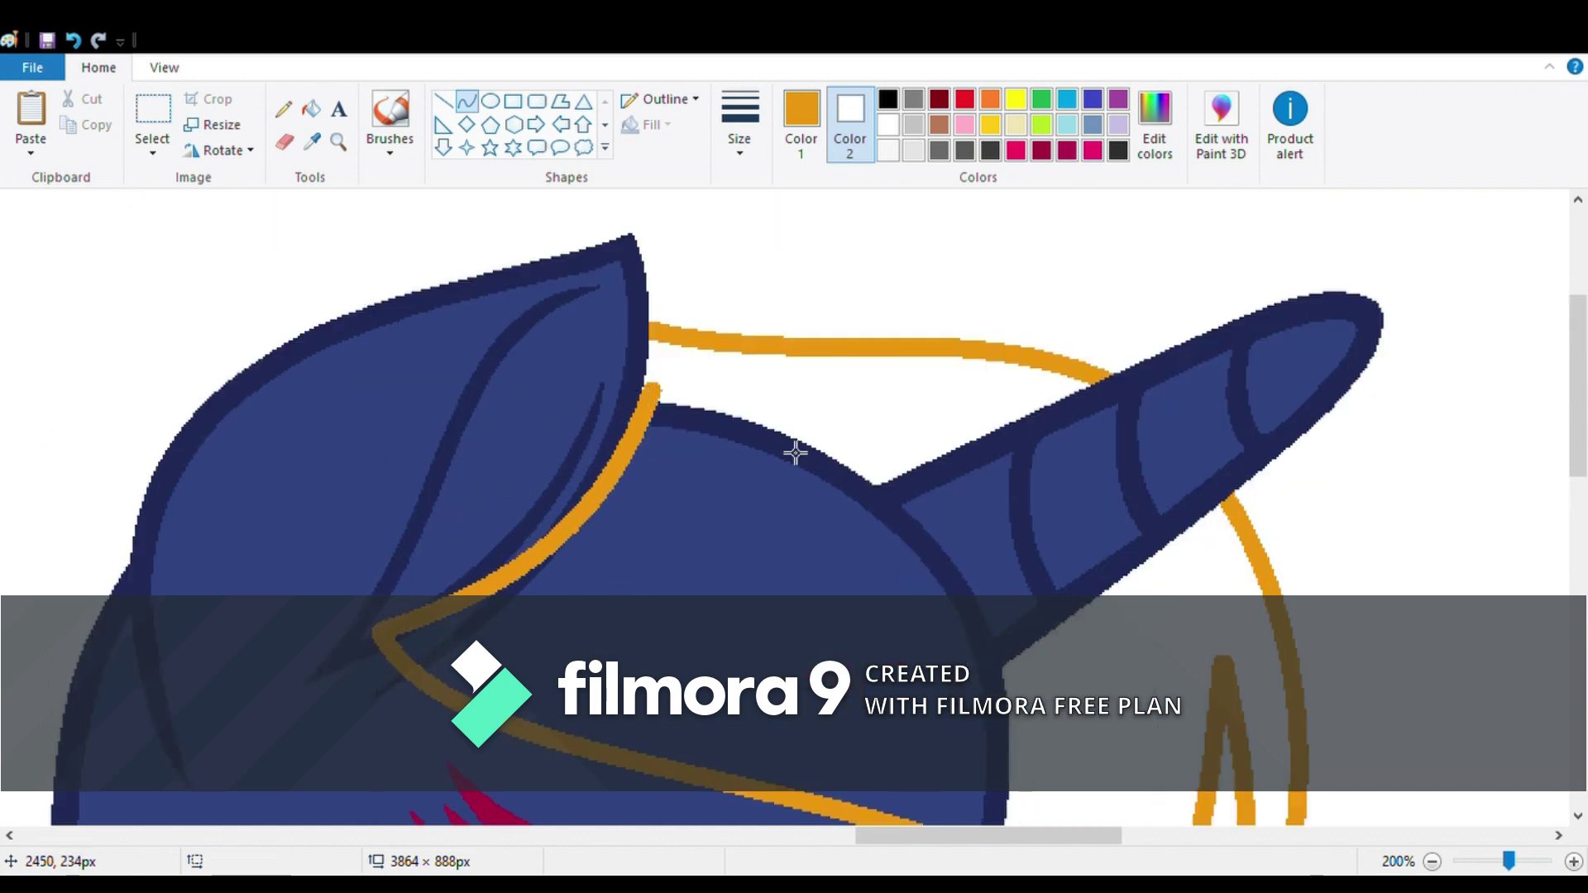
- Add two curved orange strand lines to the right-hand blue pony's fringe beside the ear, the second about 44 × 181 px
{"action": "left_click_drag", "start_coordinate": [700, 345], "coordinate": [463, 706]}
{"action": "mouse_move", "coordinate": [582, 526]}
{"action": "left_mouse_down"}
{"action": "mouse_move", "coordinate": [755, 355]}
{"action": "mouse_move", "coordinate": [668, 757]}
{"action": "left_mouse_up"}
{"action": "left_click_drag", "start_coordinate": [711, 555], "coordinate": [781, 554]}
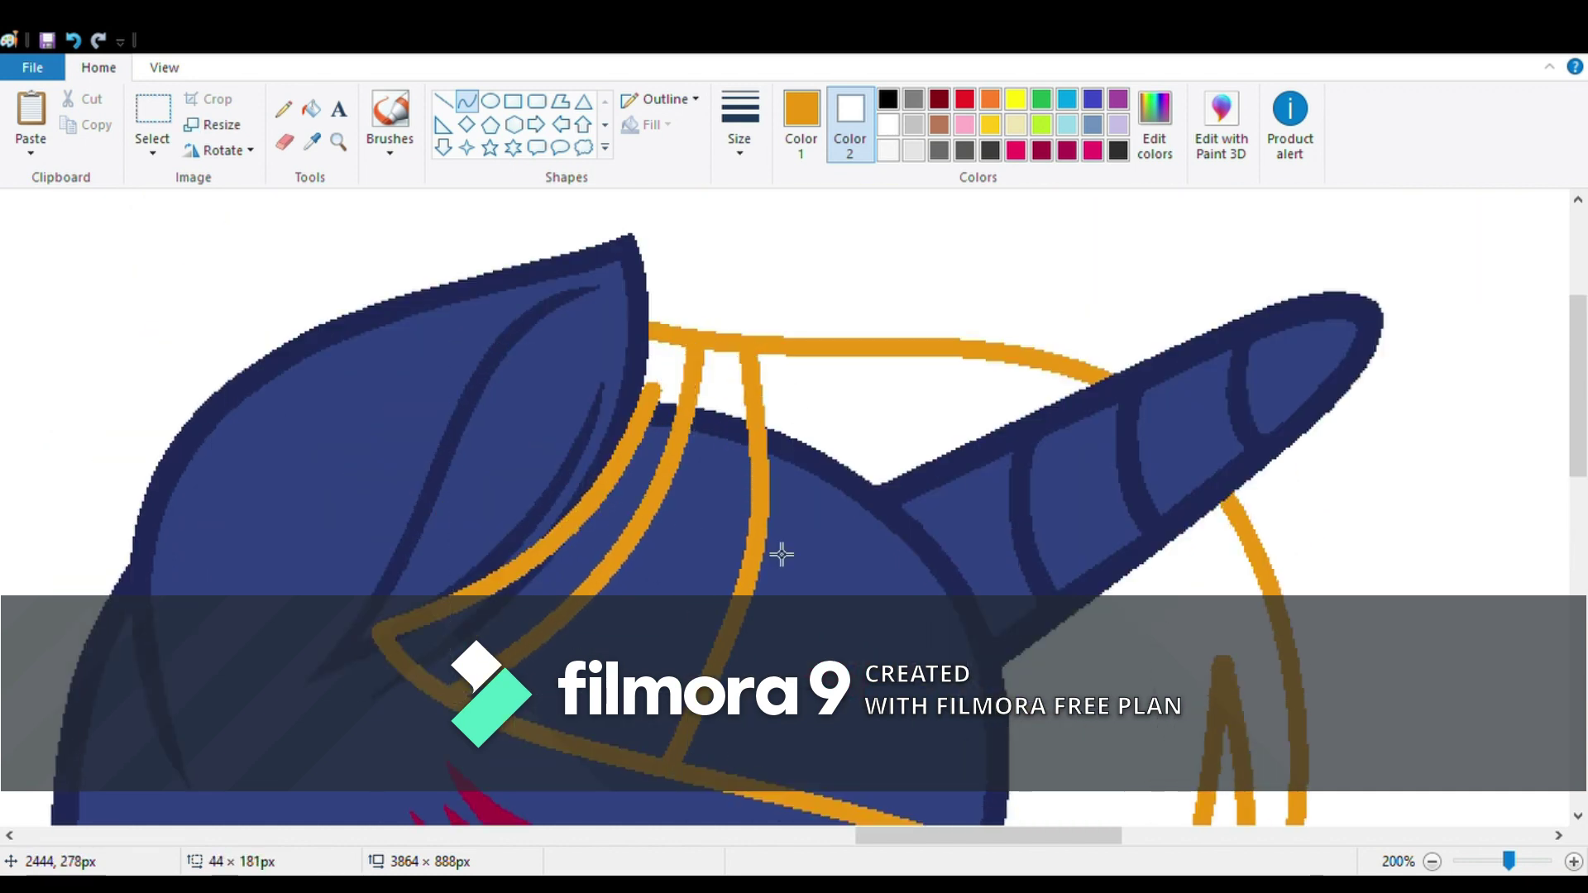
- Draw an orange mane curve from behind the right-hand blue pony's ear, bending down and across to the cheek
{"action": "scroll", "coordinate": [549, 308], "scroll_direction": "down", "scroll_amount": 3}
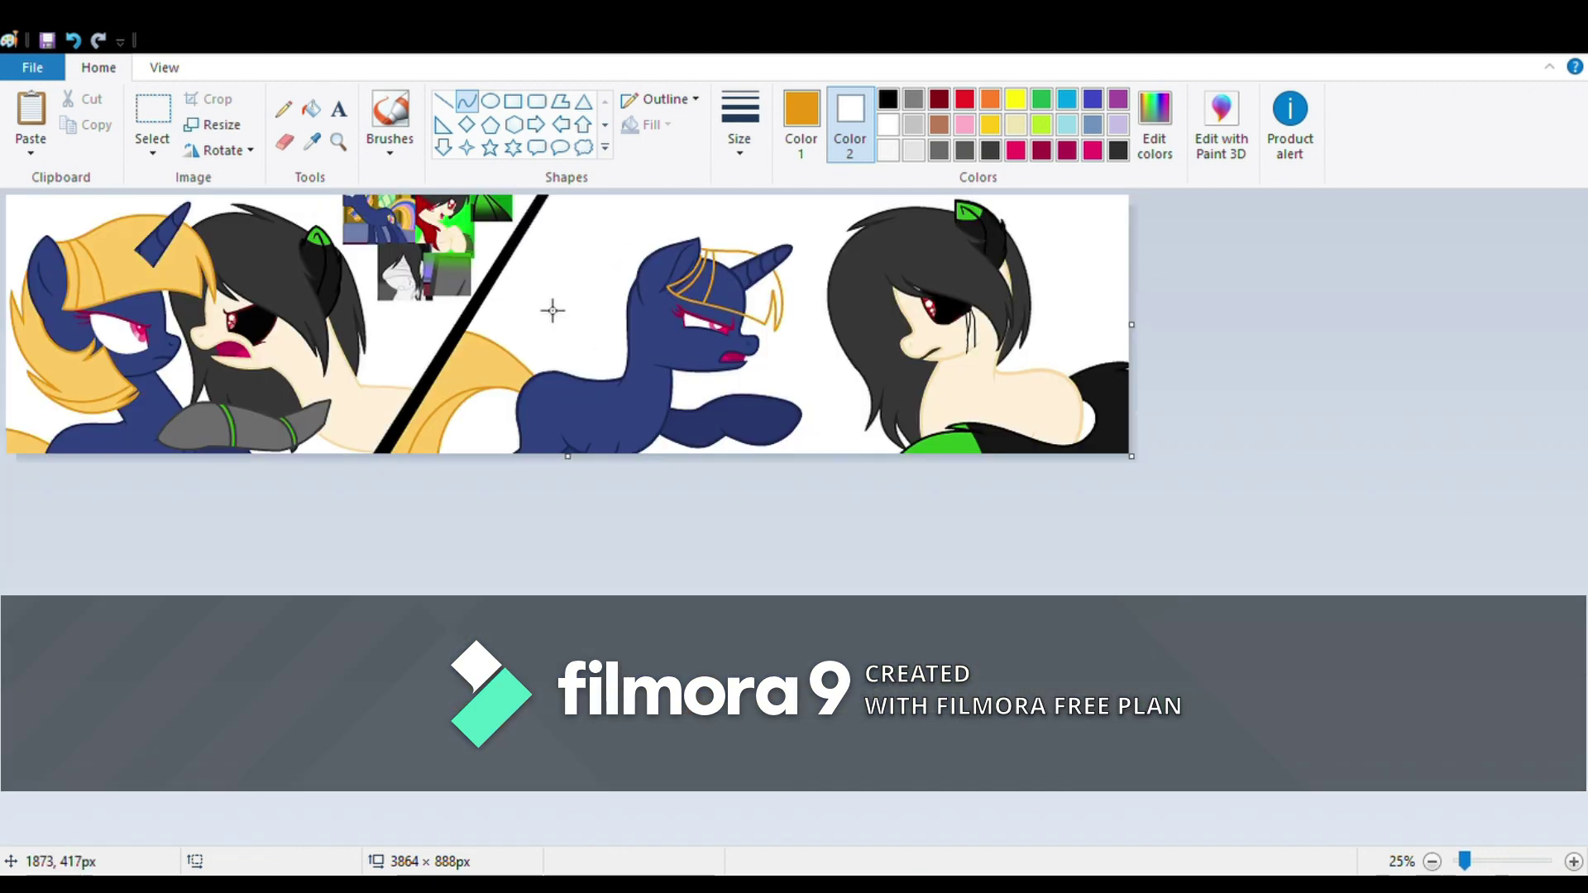
{"action": "left_click", "coordinate": [338, 141]}
{"action": "left_click", "coordinate": [549, 309]}
{"action": "left_click", "coordinate": [480, 254]}
{"action": "right_click", "coordinate": [479, 254]}
{"action": "scroll", "coordinate": [844, 577], "scroll_direction": "left", "scroll_amount": 3}
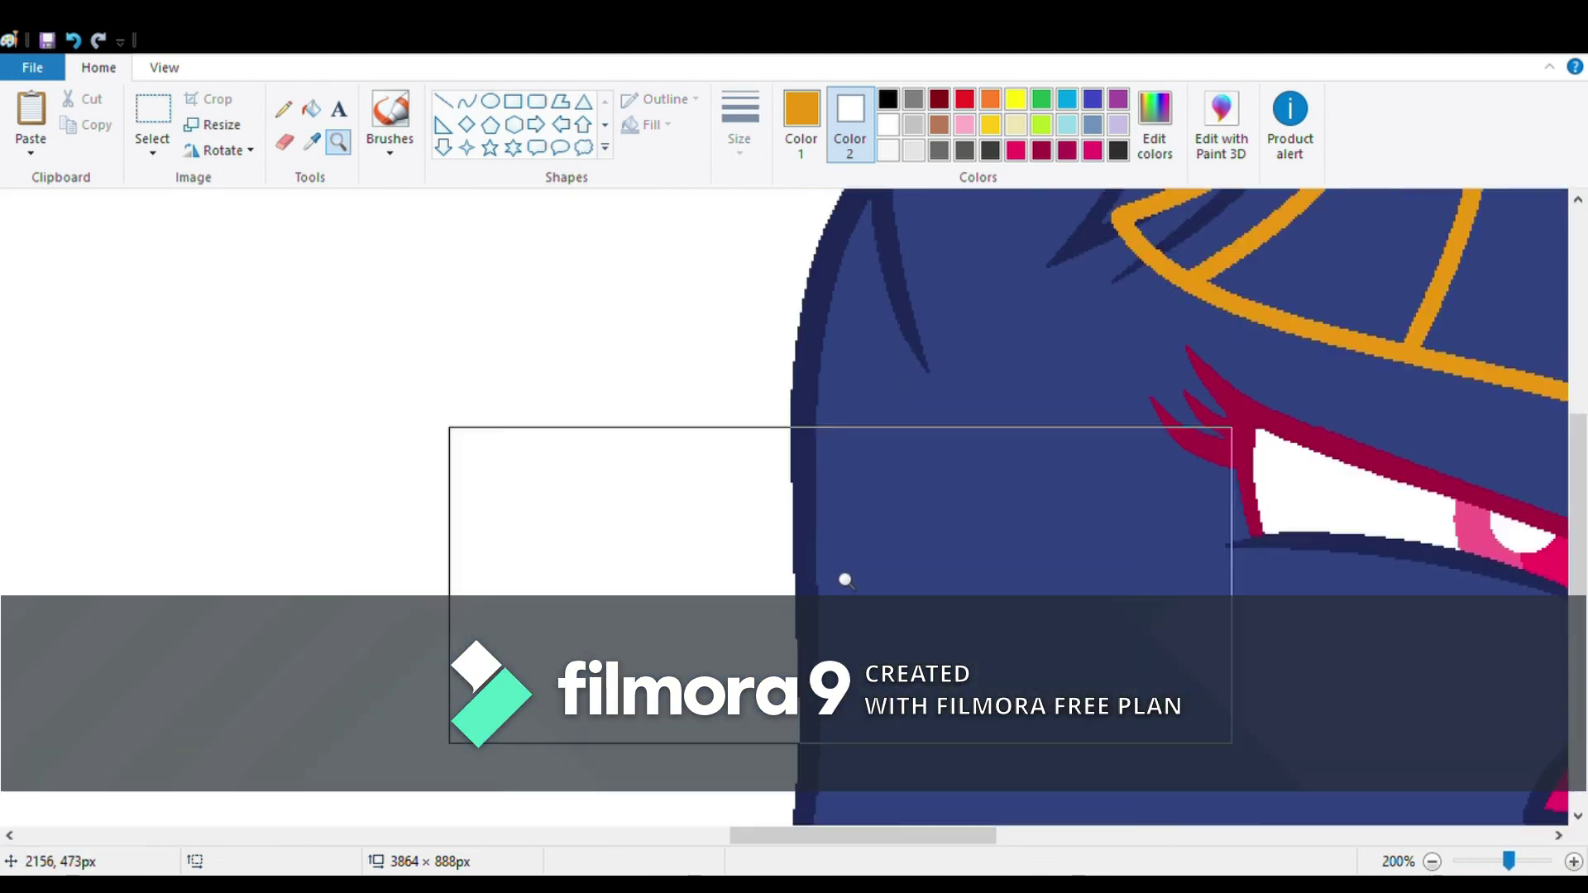
{"action": "left_click", "coordinate": [466, 100]}
{"action": "left_click_drag", "start_coordinate": [869, 310], "coordinate": [1081, 748]}
{"action": "left_click_drag", "start_coordinate": [794, 604], "coordinate": [844, 629]}
- Add zigzag mane tips below the right-hand blue pony's cheek and an orange curve about 45 × 185 px down the neck
{"action": "scroll", "coordinate": [1088, 460], "scroll_direction": "down", "scroll_amount": 3}
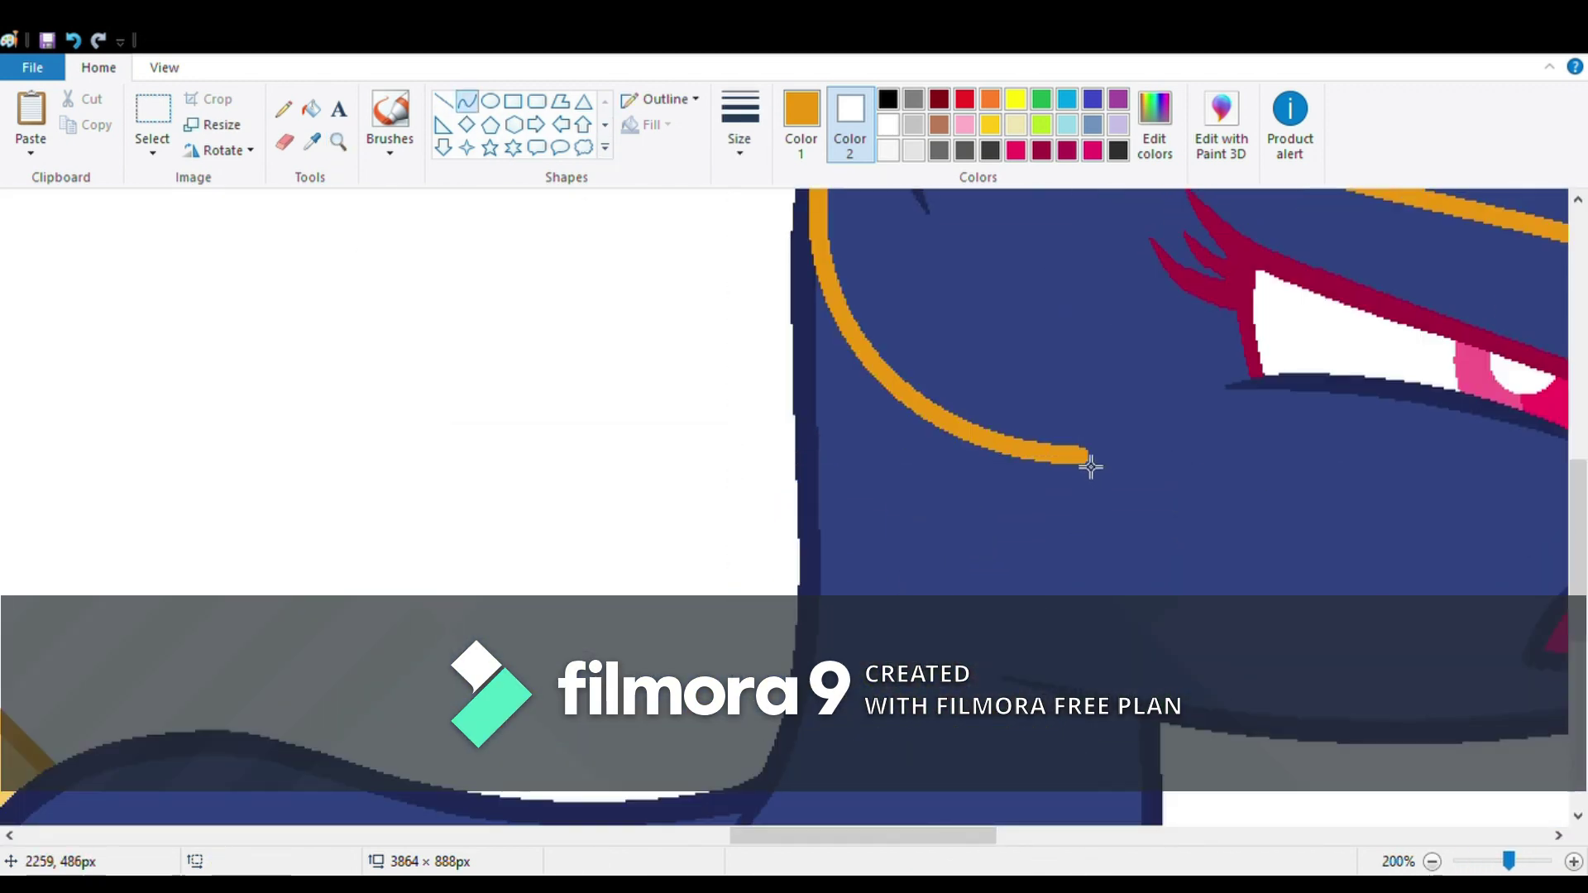
{"action": "left_click_drag", "start_coordinate": [1088, 461], "coordinate": [1164, 477]}
{"action": "scroll", "coordinate": [1093, 479], "scroll_direction": "down", "scroll_amount": 2}
{"action": "left_click_drag", "start_coordinate": [1093, 371], "coordinate": [982, 798]}
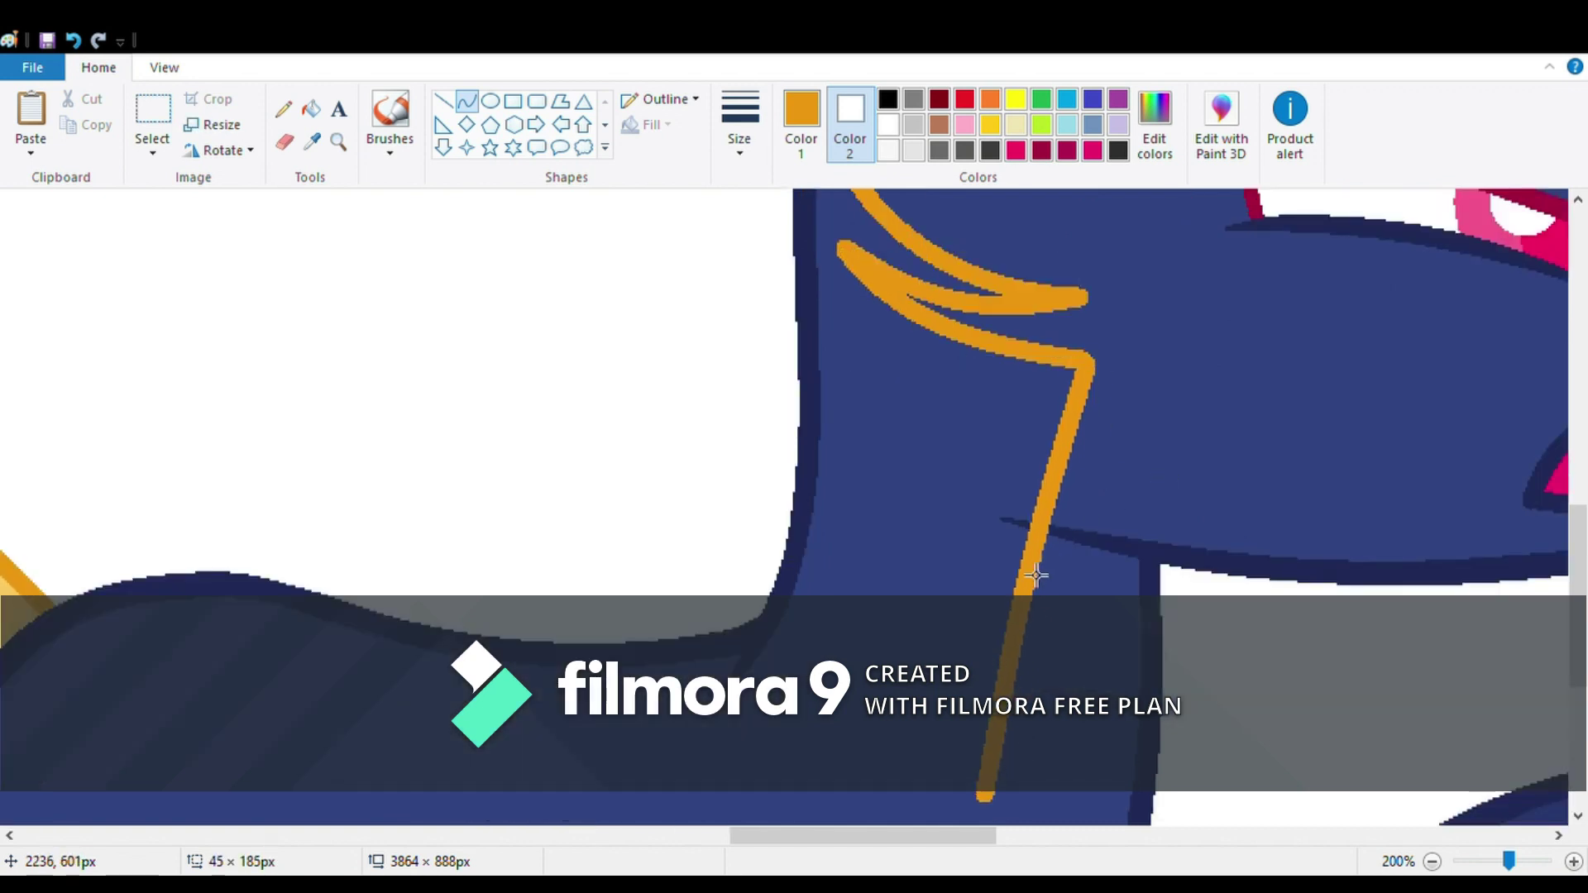
{"action": "left_click_drag", "start_coordinate": [1040, 568], "coordinate": [1020, 569]}
- Add a pointed orange mane tip at the base of the right-hand blue pony's neck and a long curve sweeping up behind it
{"action": "scroll", "coordinate": [995, 490], "scroll_direction": "down", "scroll_amount": 3}
{"action": "scroll", "coordinate": [776, 581], "scroll_direction": "up", "scroll_amount": 2}
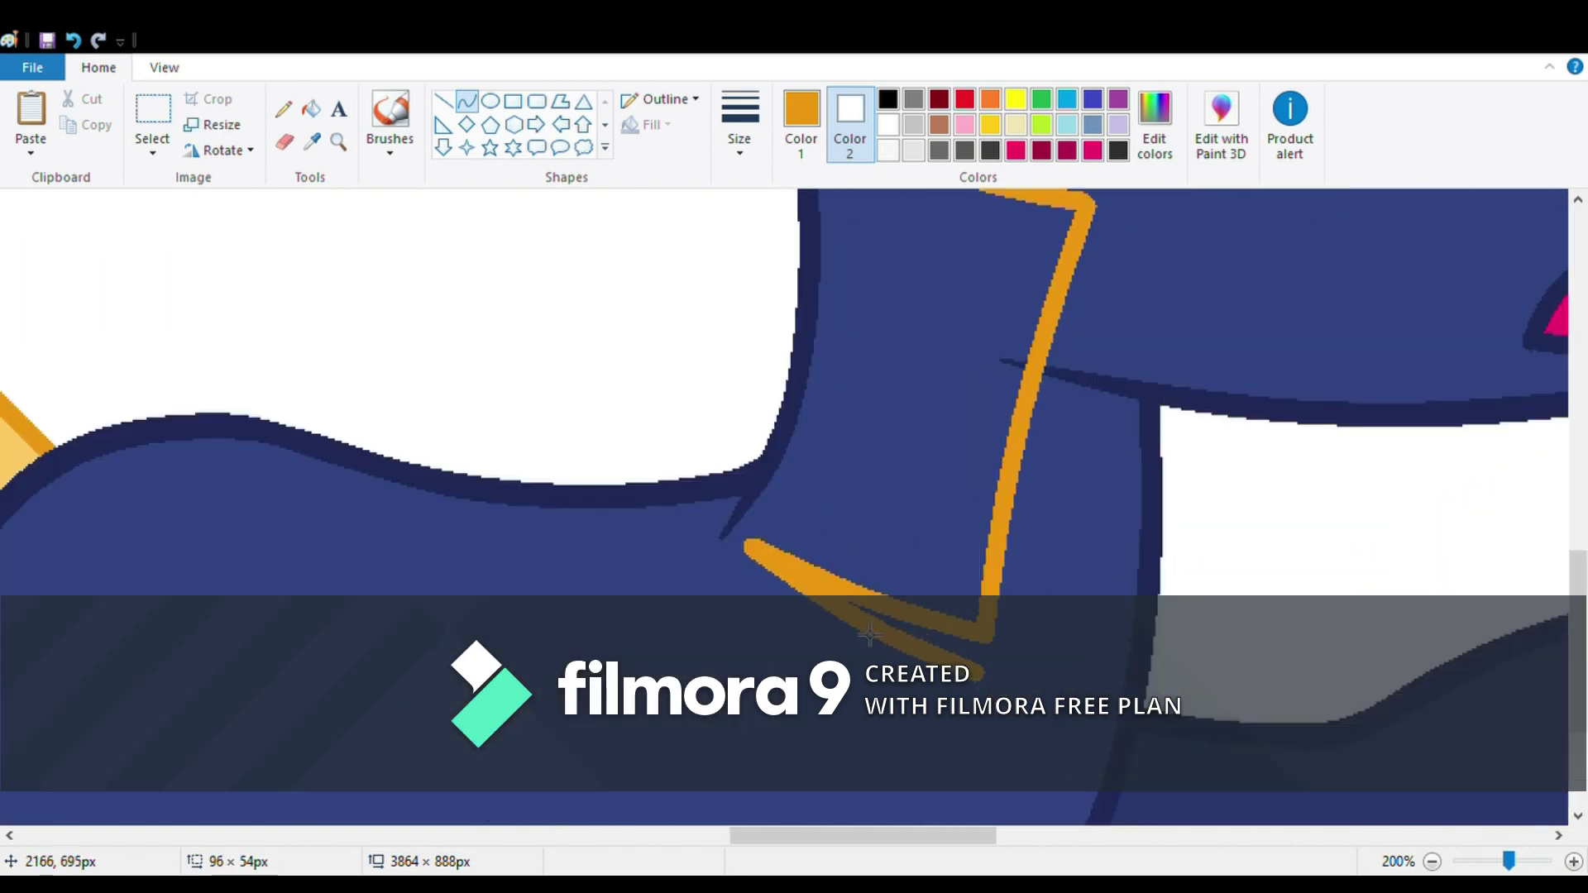
{"action": "mouse_move", "coordinate": [982, 683]}
{"action": "left_mouse_down"}
{"action": "mouse_move", "coordinate": [530, 281]}
{"action": "mouse_move", "coordinate": [479, 525]}
{"action": "left_mouse_up"}
{"action": "scroll", "coordinate": [529, 281], "scroll_direction": "up", "scroll_amount": 4}
{"action": "scroll", "coordinate": [486, 381], "scroll_direction": "down", "scroll_amount": 2}
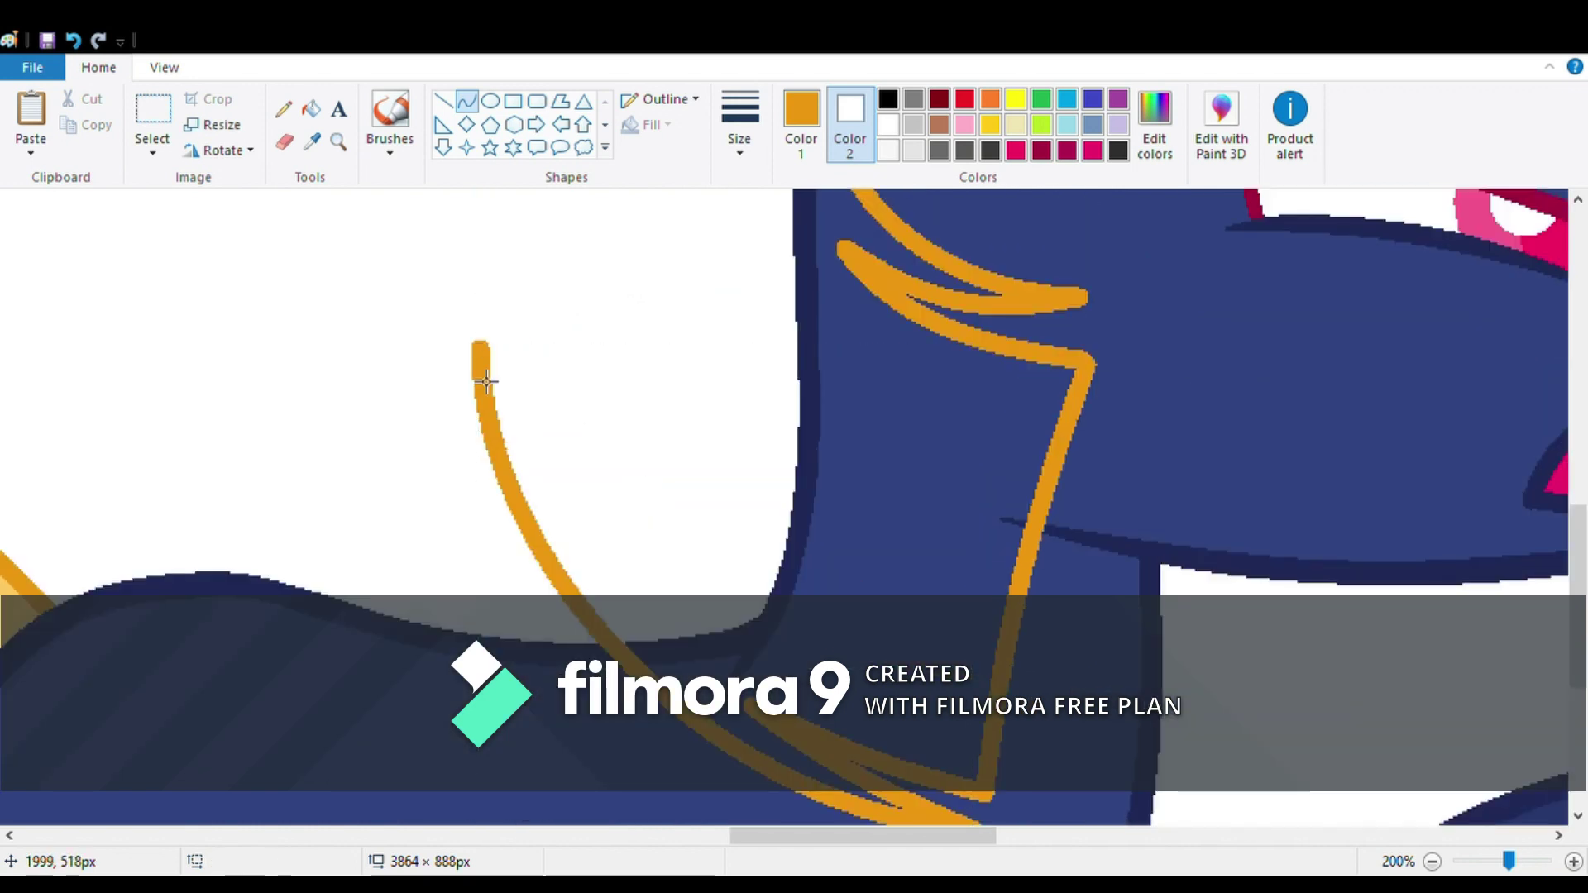
- Outline the jagged outer back edge of the right-hand blue pony's mane in orange, from behind the neck up to the ear
{"action": "scroll", "coordinate": [595, 340], "scroll_direction": "up", "scroll_amount": 5}
{"action": "mouse_move", "coordinate": [595, 340]}
{"action": "left_mouse_down"}
{"action": "mouse_move", "coordinate": [513, 539]}
{"action": "mouse_move", "coordinate": [648, 202]}
{"action": "left_mouse_up"}
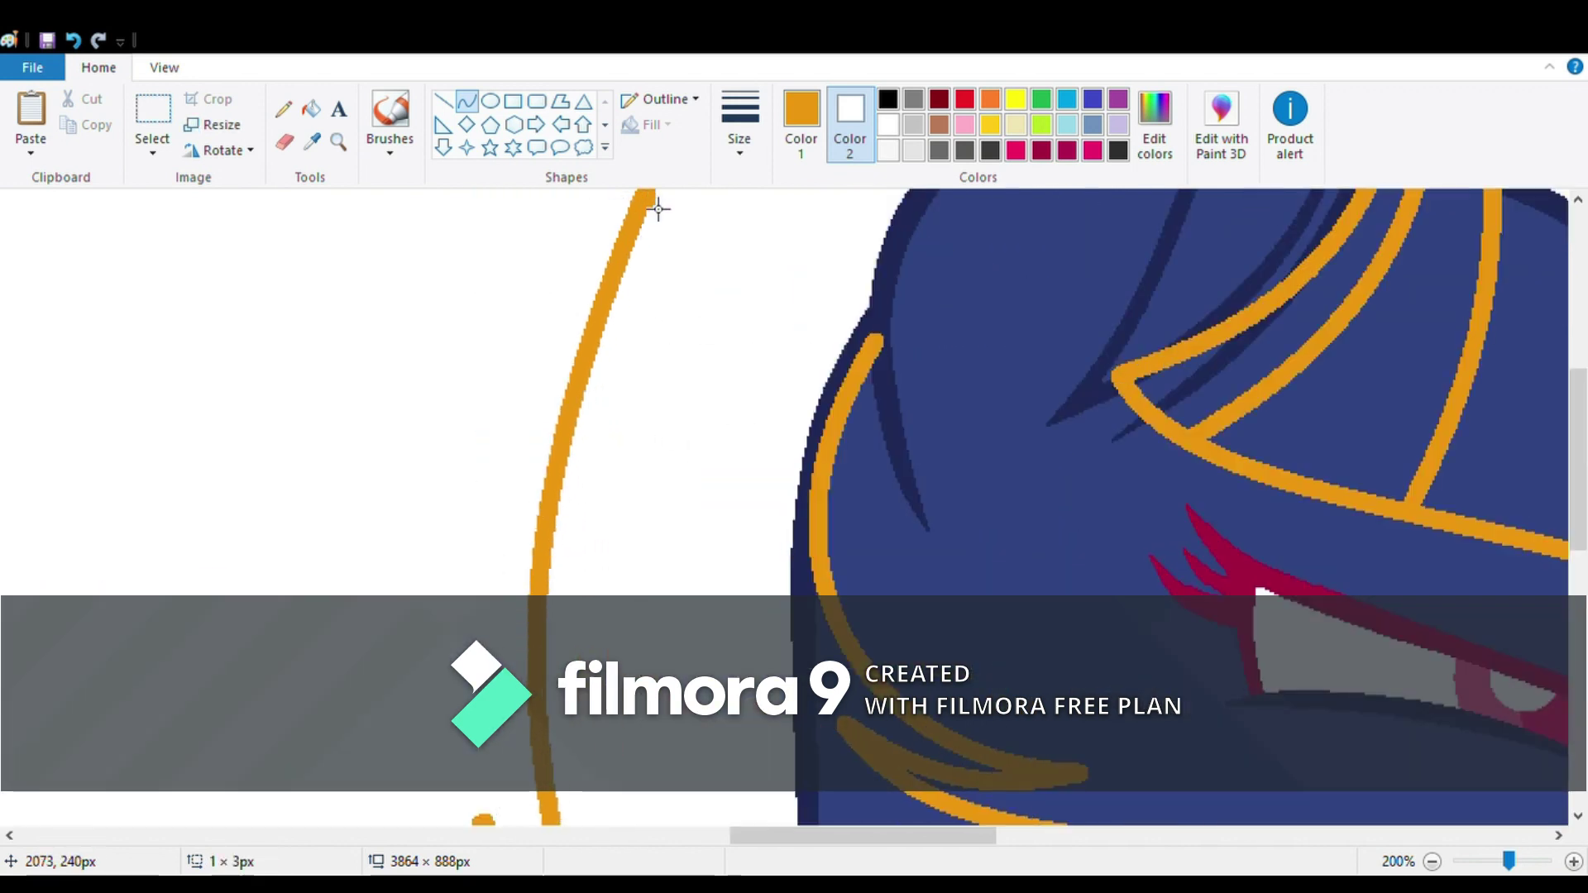
{"action": "scroll", "coordinate": [710, 569], "scroll_direction": "up", "scroll_amount": 5}
{"action": "scroll", "coordinate": [710, 568], "scroll_direction": "down", "scroll_amount": 3}
{"action": "scroll", "coordinate": [710, 568], "scroll_direction": "down", "scroll_amount": 3, "text": "ctrl"}
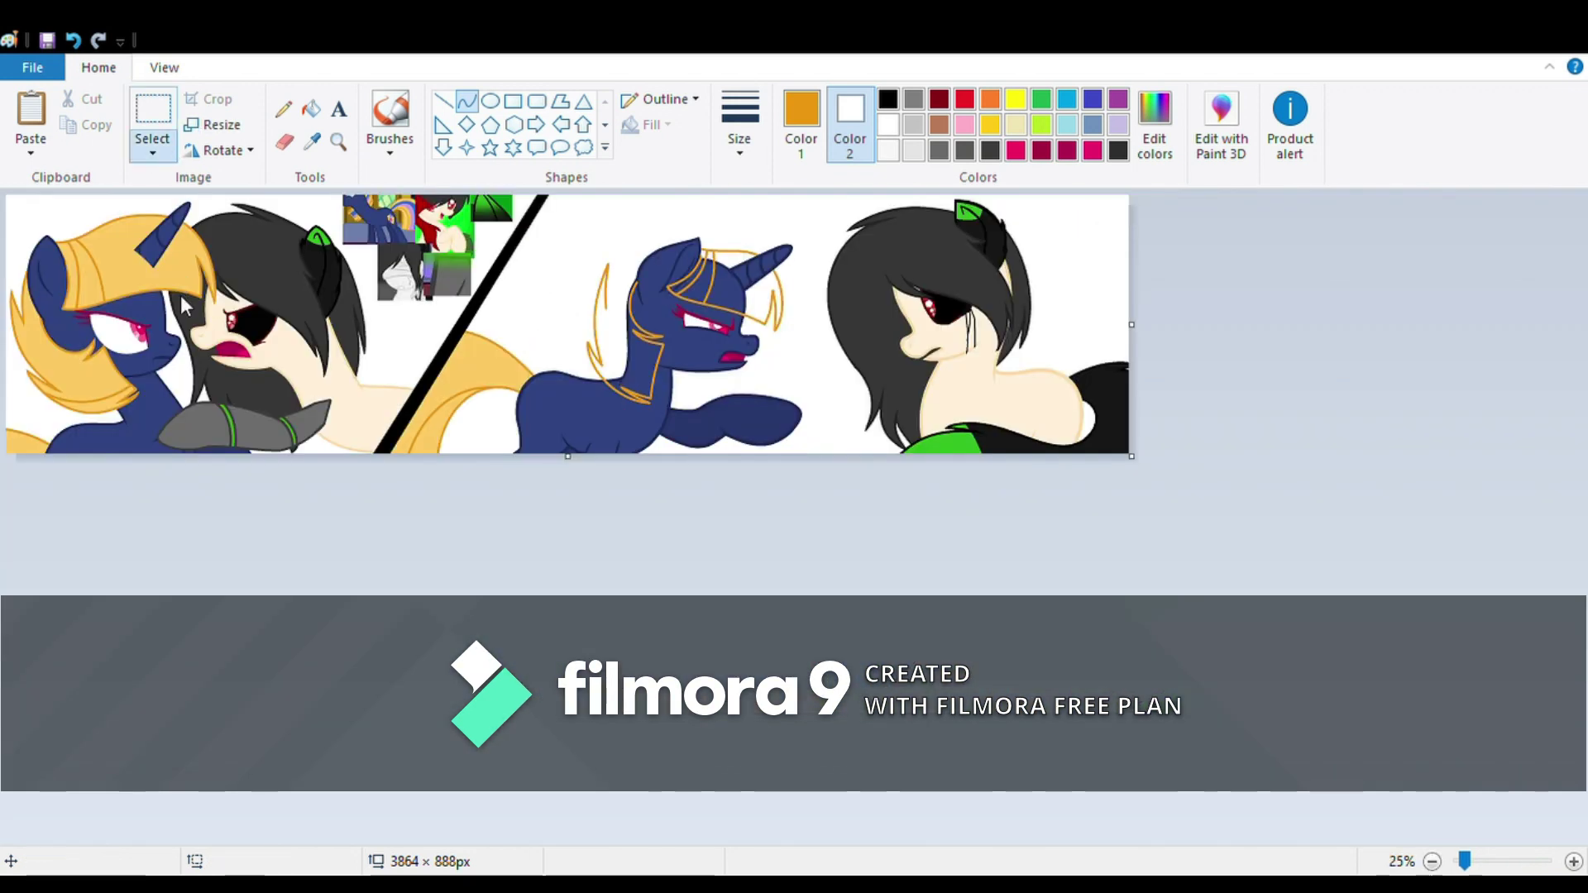
{"action": "scroll", "coordinate": [609, 205], "scroll_direction": "up", "scroll_amount": 3, "text": "ctrl"}
{"action": "left_click_drag", "start_coordinate": [1072, 404], "coordinate": [639, 578]}
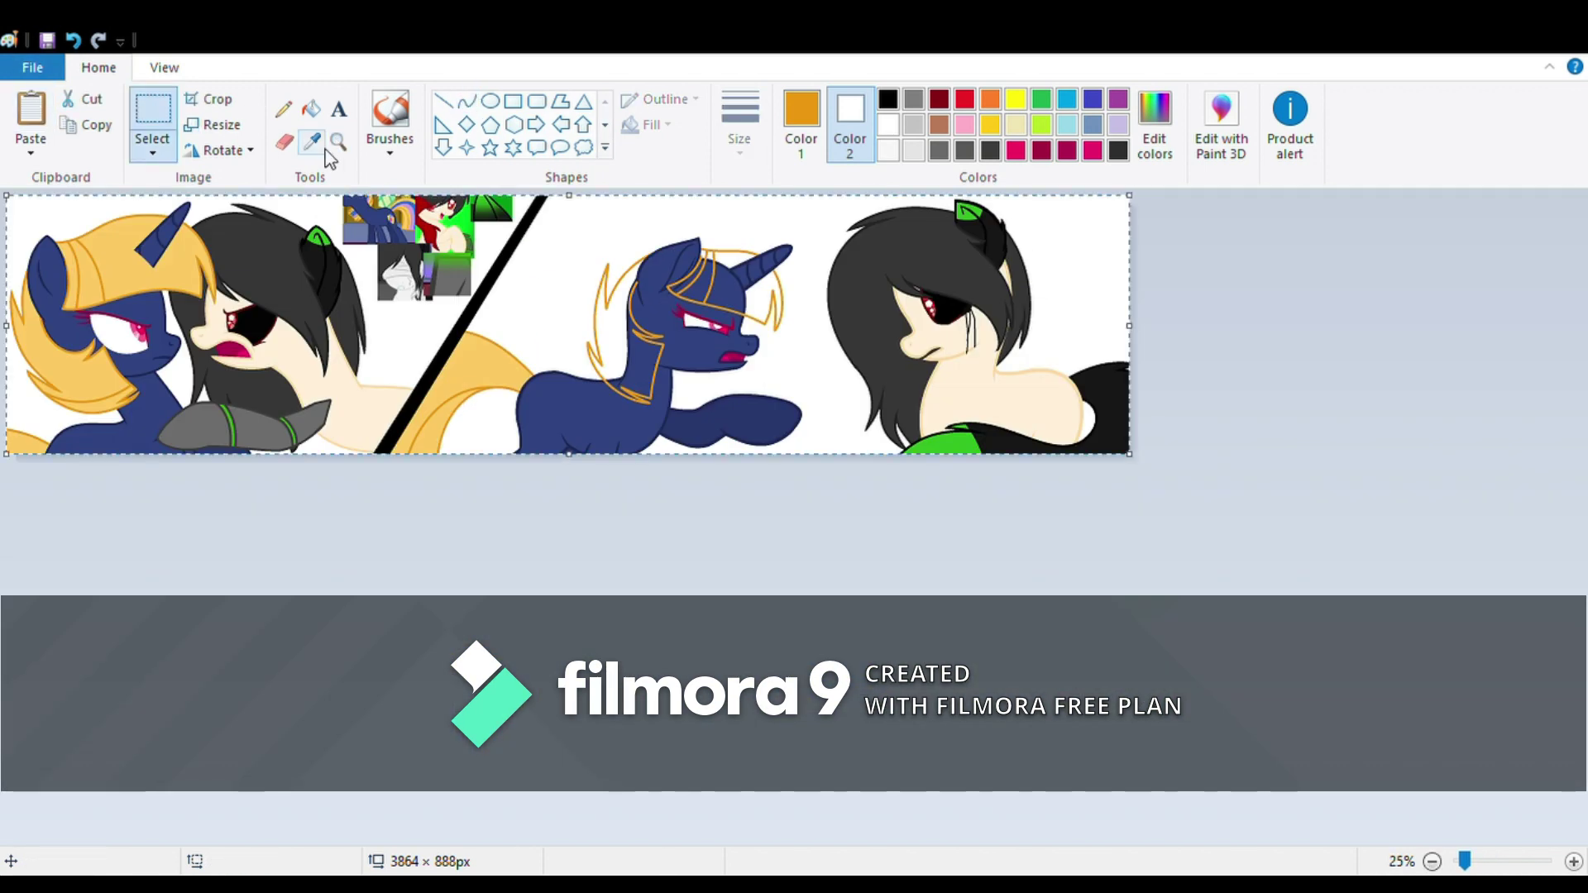
- Sample the dark navy outline colour from the right-hand blue pony as the drawing colour for the area around the ear
{"action": "left_click", "coordinate": [339, 142]}
{"action": "left_click", "coordinate": [674, 322]}
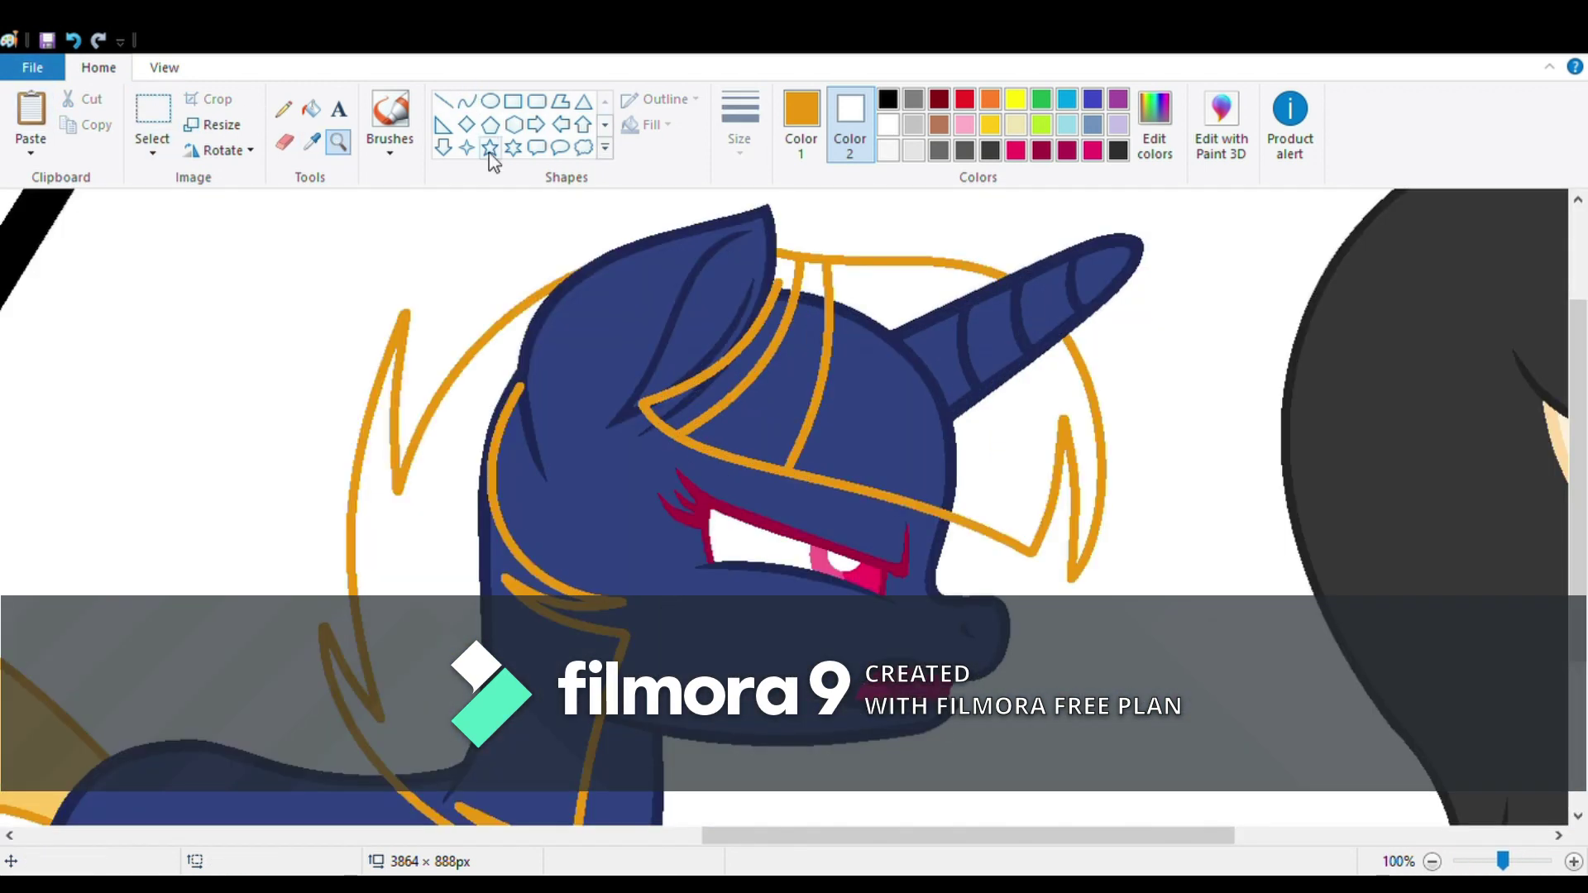
{"action": "left_click", "coordinate": [466, 101]}
{"action": "scroll", "coordinate": [340, 540], "scroll_direction": "down", "scroll_amount": 2}
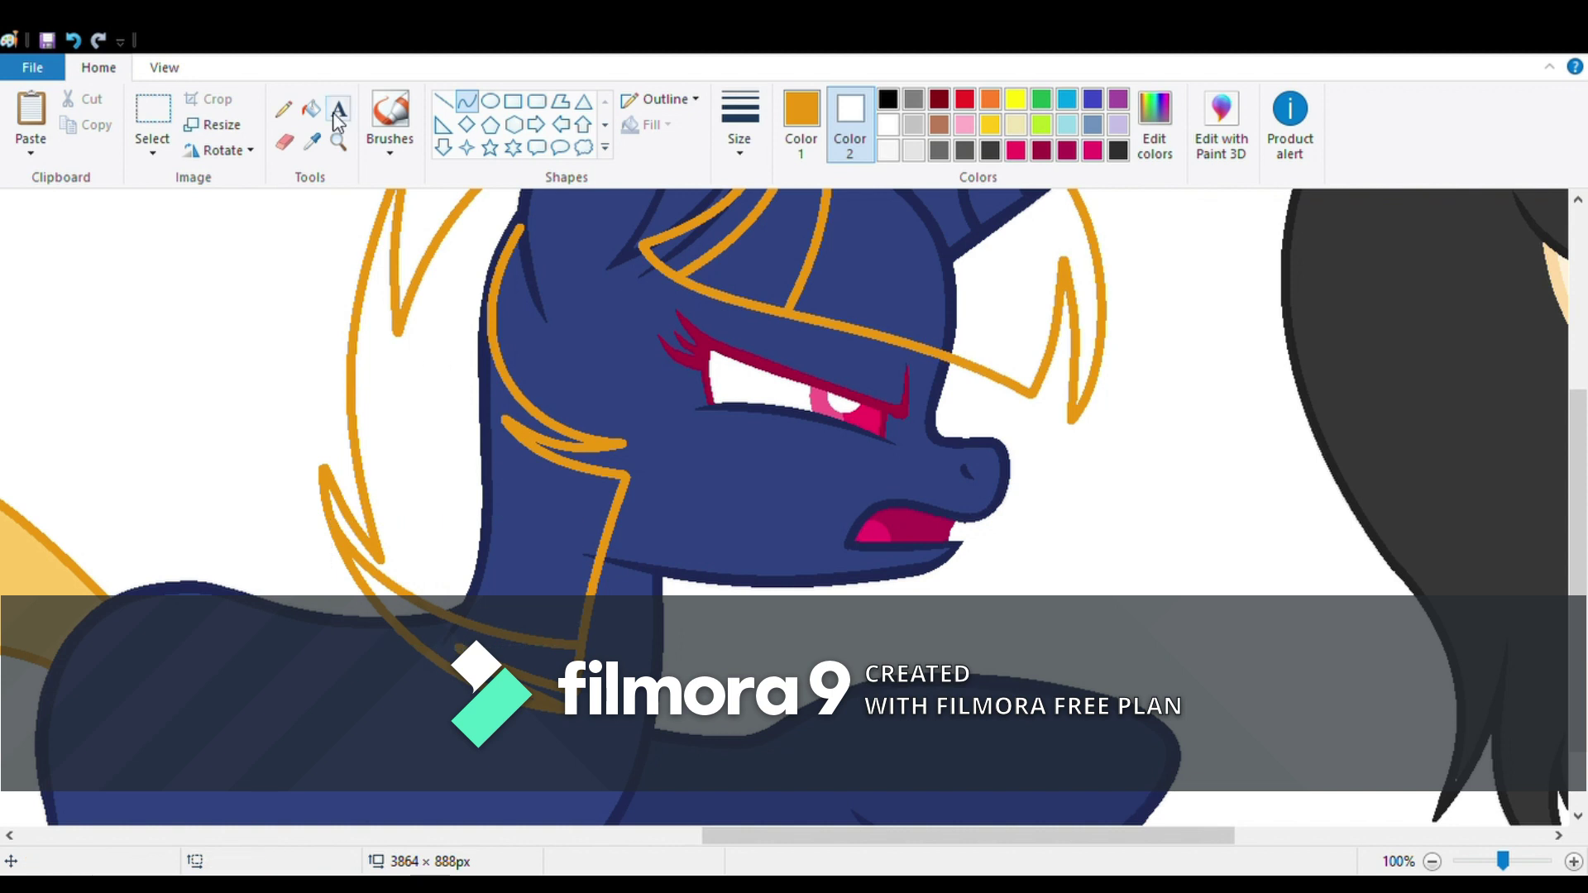
{"action": "scroll", "coordinate": [549, 207], "scroll_direction": "up", "scroll_amount": 3, "text": "ctrl"}
{"action": "left_click", "coordinate": [312, 142]}
{"action": "left_click", "coordinate": [450, 332]}
{"action": "scroll", "coordinate": [458, 280], "scroll_direction": "up", "scroll_amount": 5}
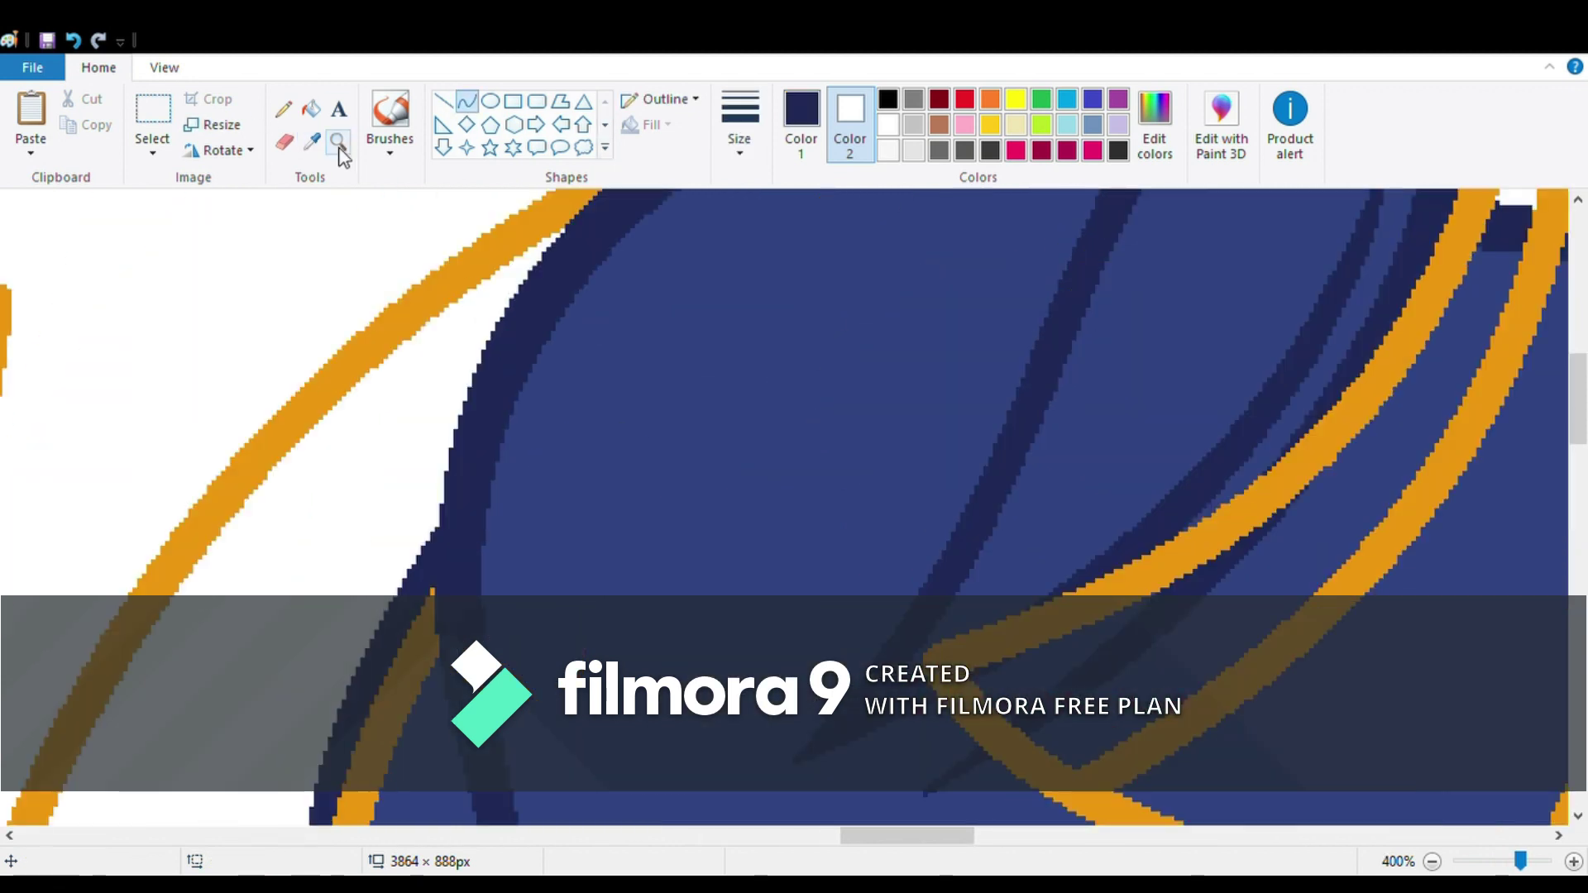